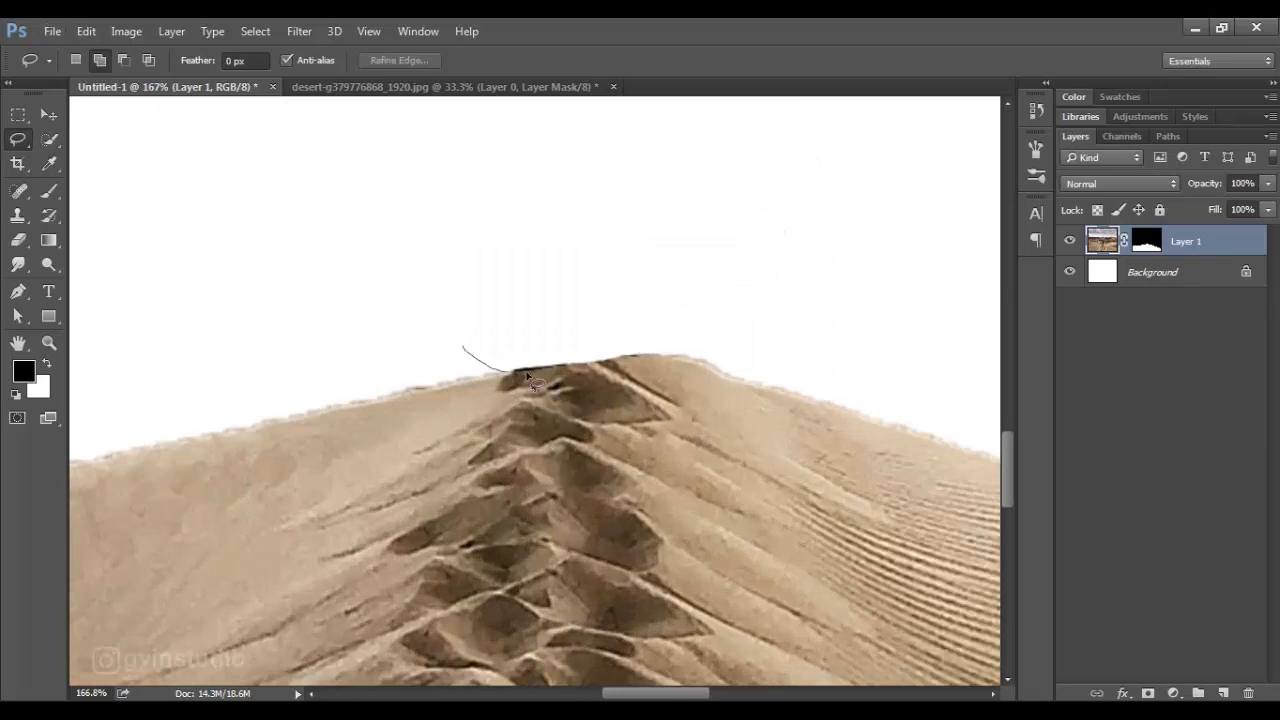
Lasso the ragged area just above the dune's footprint crest and fill it with black on Layer 1's mask, removing the selection after
{"action": "left_click_drag", "start_coordinate": [655, 354], "coordinate": [451, 342]}
{"action": "key", "text": "ctrl+z"}
{"action": "left_click", "coordinate": [1149, 243]}
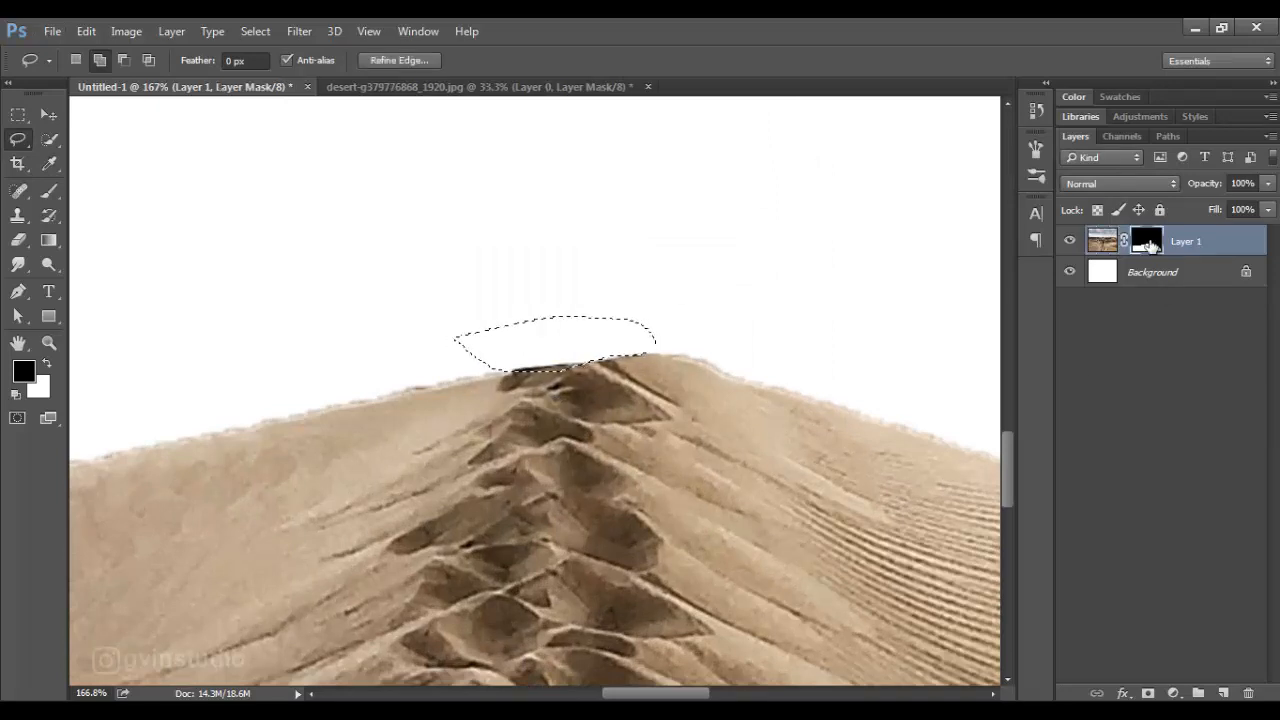
{"action": "key", "text": "alt+Delete"}
{"action": "key", "text": "ctrl+d"}
{"action": "left_click", "coordinate": [48, 117]}
{"action": "scroll", "coordinate": [511, 384], "scroll_direction": "down", "scroll_amount": 5}
{"action": "scroll", "coordinate": [551, 434], "scroll_direction": "down", "scroll_amount": 4}
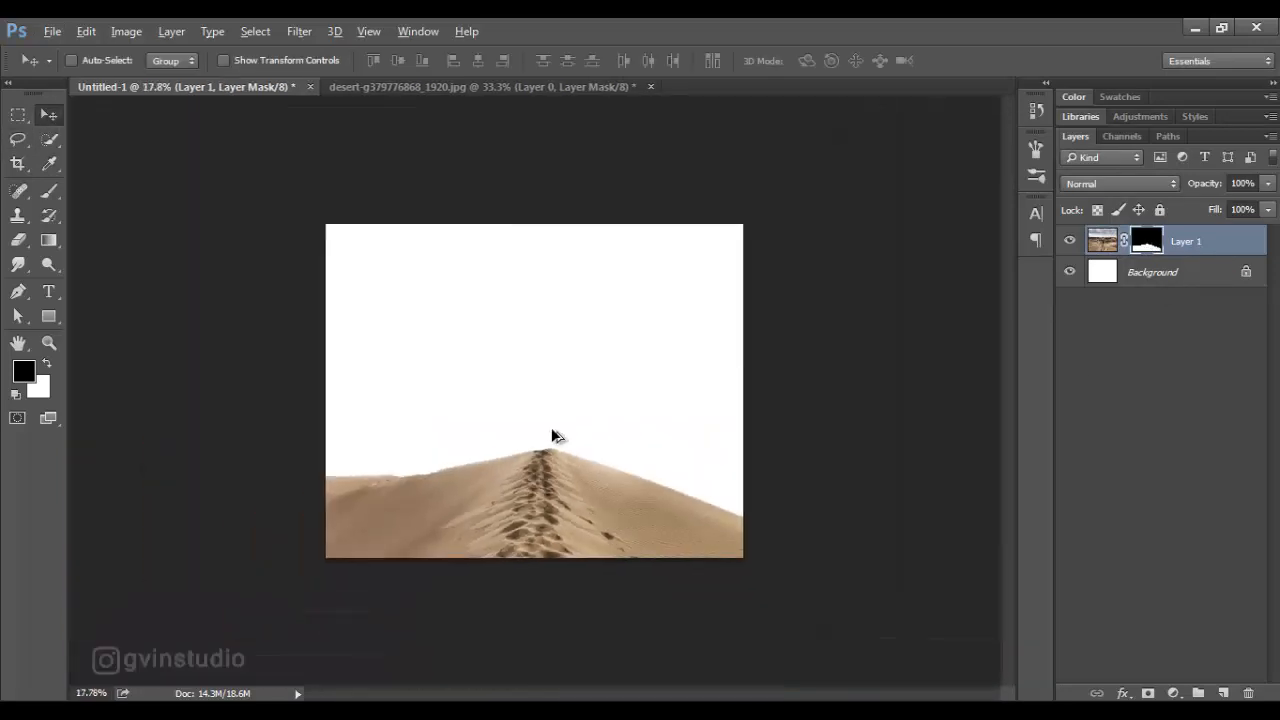
{"action": "scroll", "coordinate": [572, 444], "scroll_direction": "up", "scroll_amount": 1}
Make the Background layer active and close desert-g379776868_1920.jpg without saving its changes
{"action": "left_click", "coordinate": [1137, 273]}
{"action": "left_click", "coordinate": [600, 87]}
{"action": "left_click", "coordinate": [650, 87]}
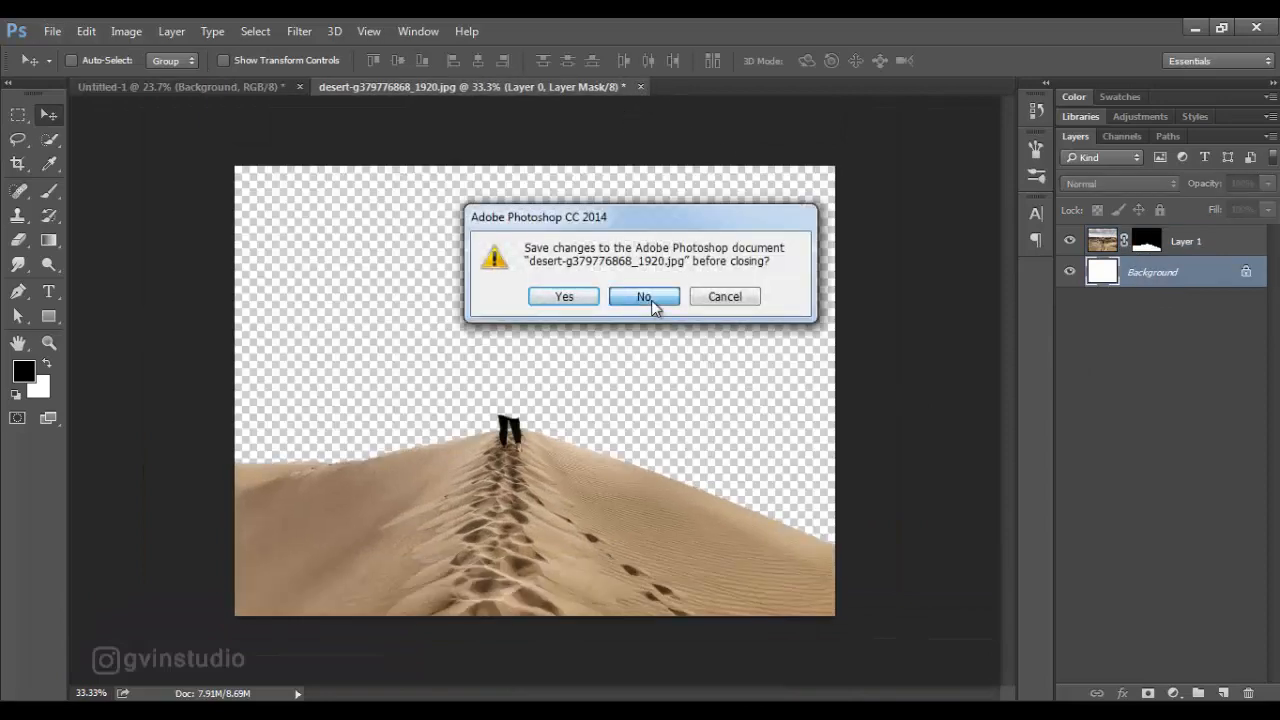
{"action": "left_click", "coordinate": [651, 297]}
Open the dune landscape photo hd-wallpaper-g24e4a215d_1920
{"action": "left_click", "coordinate": [52, 31]}
{"action": "left_click", "coordinate": [62, 67]}
{"action": "left_click", "coordinate": [418, 315]}
{"action": "left_click", "coordinate": [945, 538]}
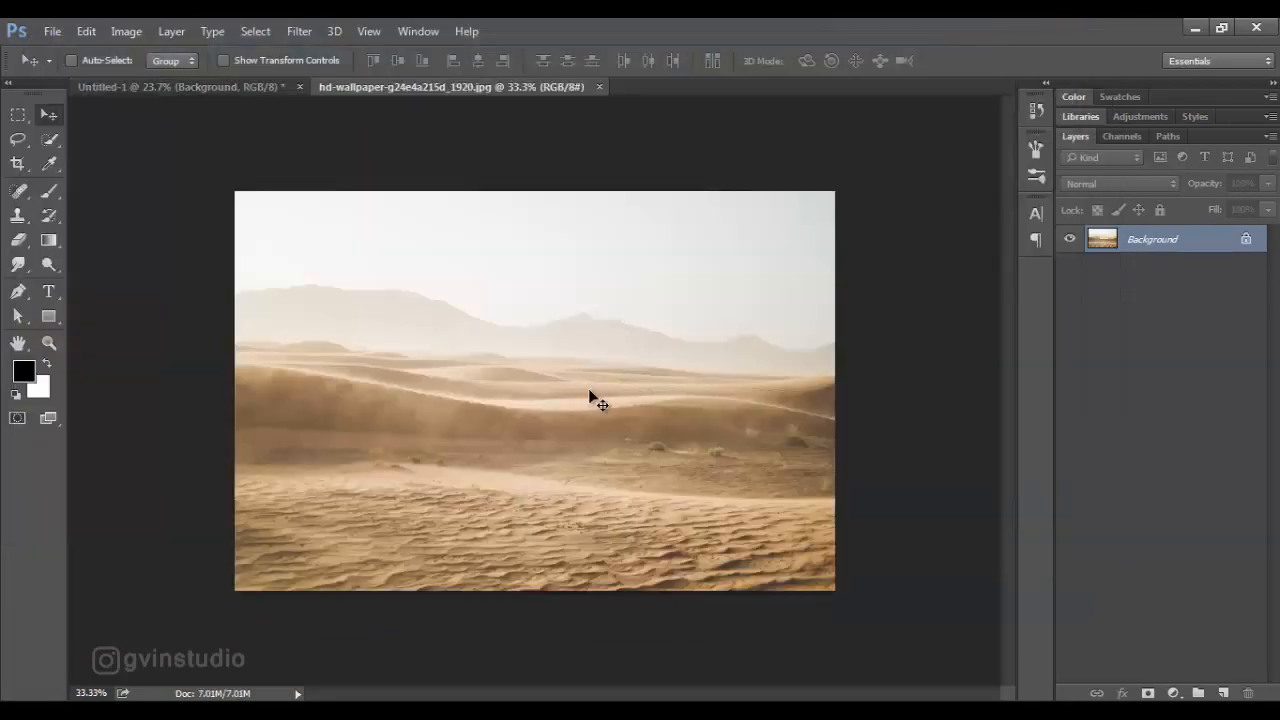
Quick-select the dunes below the mountains and mask out the sky and distant hills with a layer mask
{"action": "left_click", "coordinate": [50, 142]}
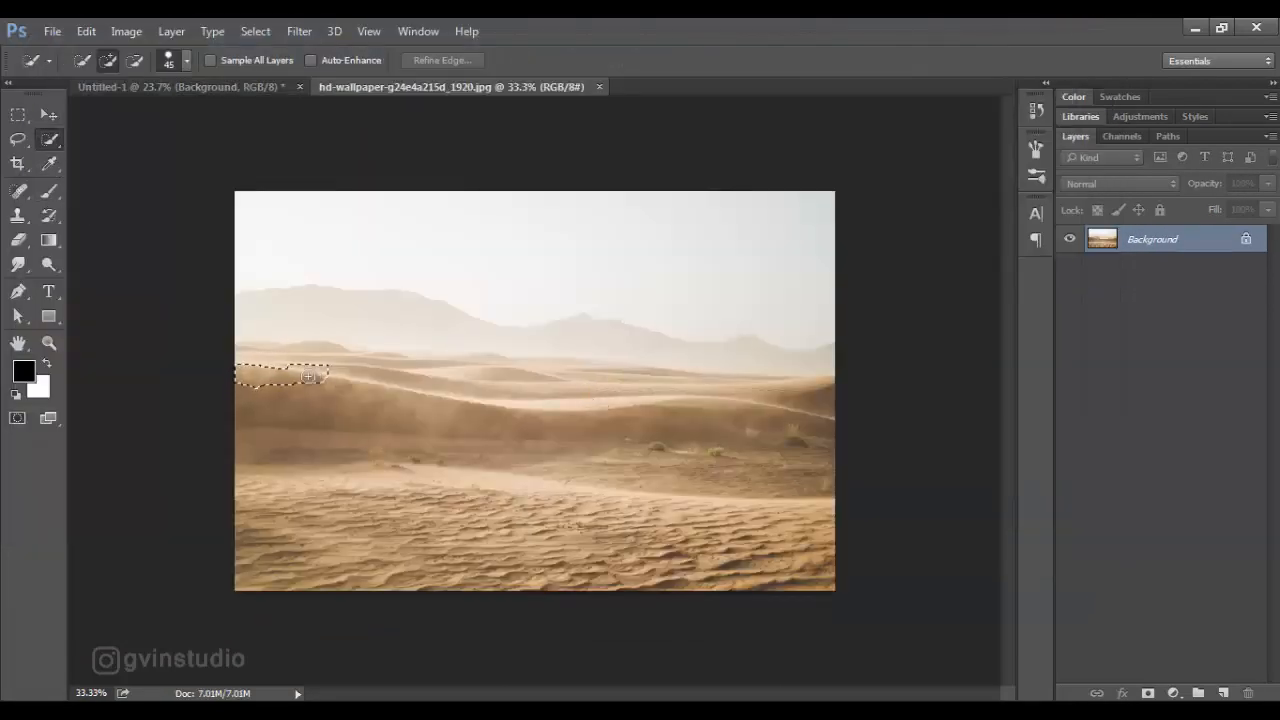
{"action": "mouse_move", "coordinate": [357, 377]}
{"action": "left_mouse_down"}
{"action": "mouse_move", "coordinate": [777, 421]}
{"action": "mouse_move", "coordinate": [583, 422]}
{"action": "mouse_move", "coordinate": [556, 397]}
{"action": "mouse_move", "coordinate": [838, 404]}
{"action": "mouse_move", "coordinate": [286, 509]}
{"action": "mouse_move", "coordinate": [624, 575]}
{"action": "mouse_move", "coordinate": [849, 580]}
{"action": "left_mouse_up"}
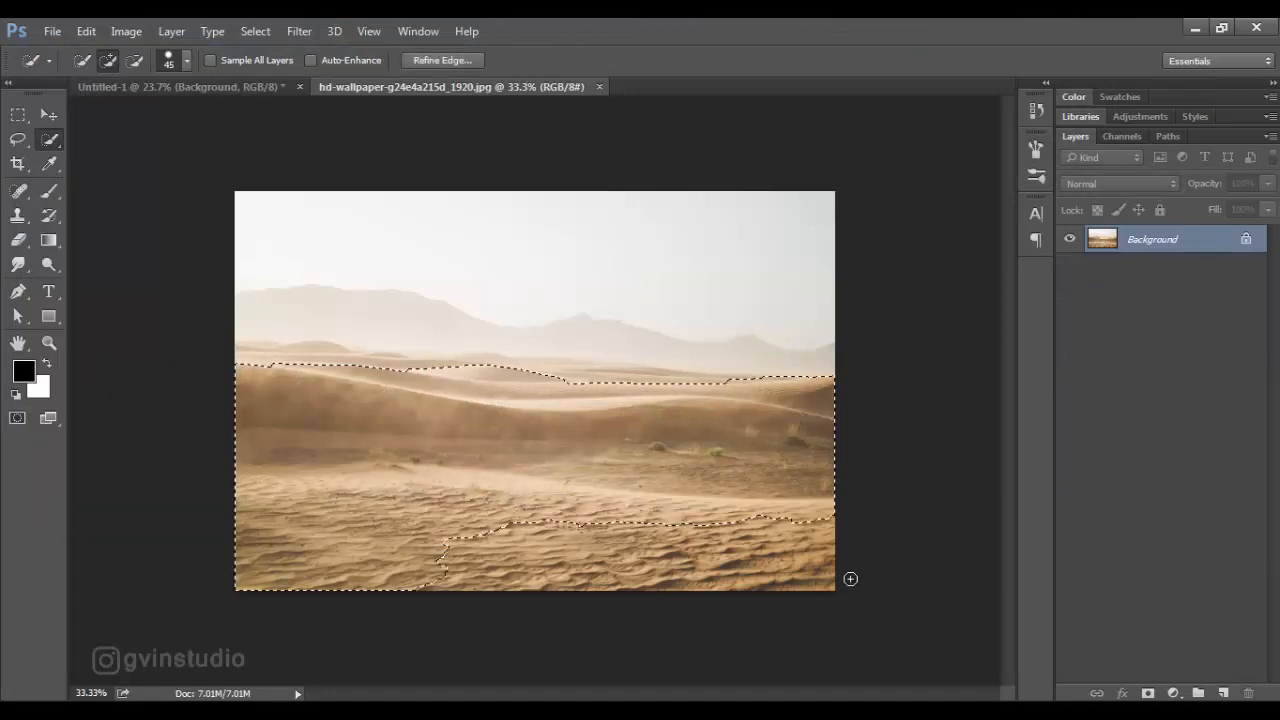
{"action": "left_click", "coordinate": [1149, 692]}
Bring the masked dunes into Untitled-1 above the Background layer, enlarging them to the canvas width behind the footprint dune
{"action": "left_click", "coordinate": [47, 116]}
{"action": "left_click", "coordinate": [1102, 239]}
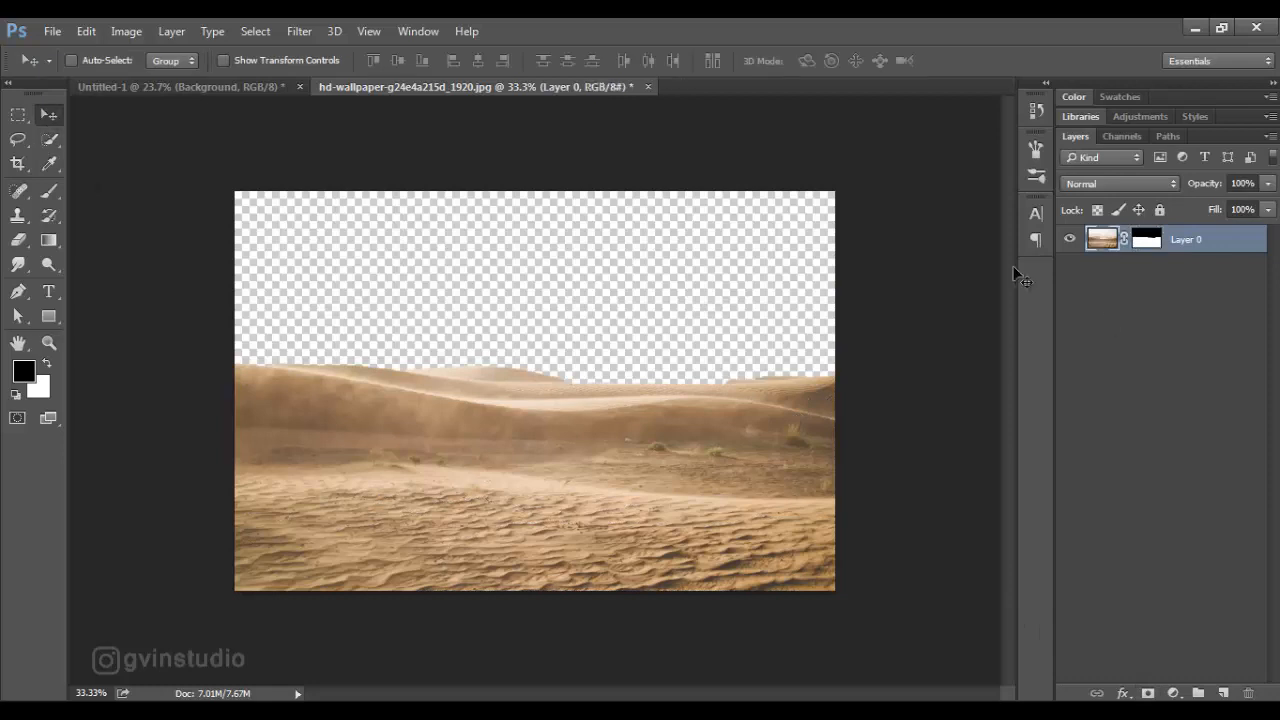
{"action": "left_click_drag", "start_coordinate": [676, 408], "coordinate": [568, 393]}
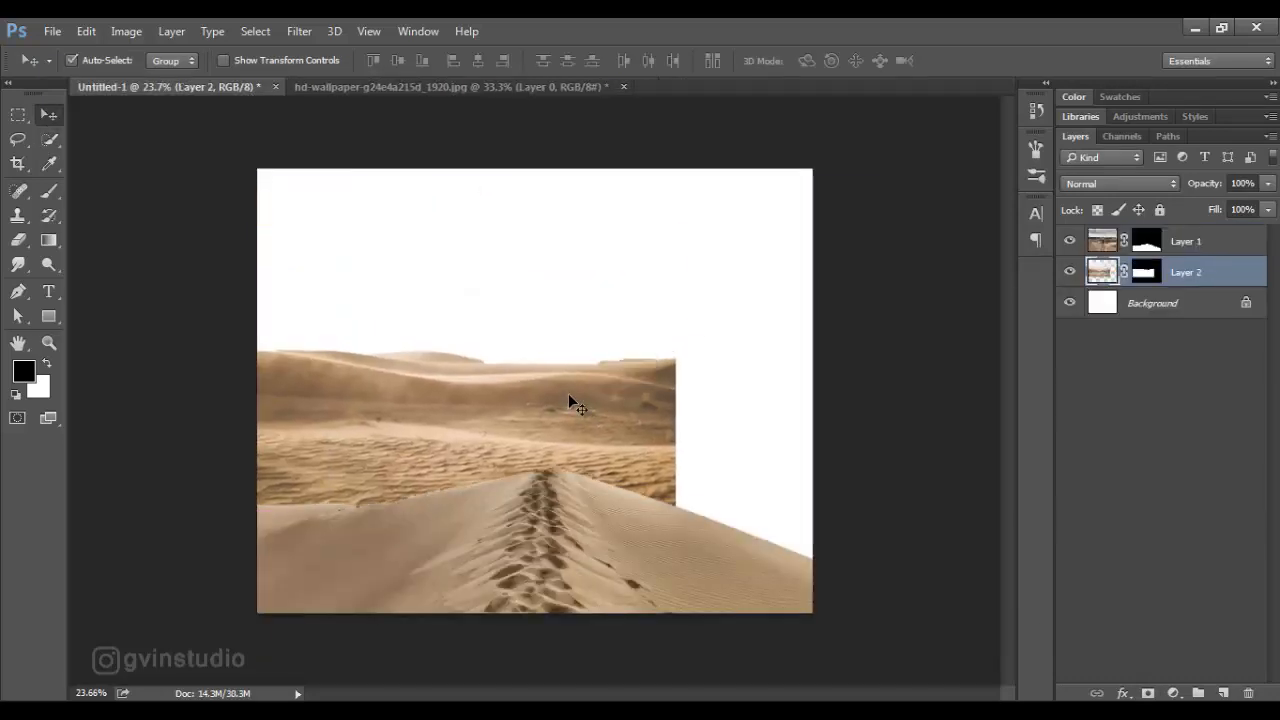
{"action": "key", "text": "ctrl+t"}
{"action": "left_click_drag", "start_coordinate": [675, 510], "coordinate": [881, 647]}
{"action": "left_click_drag", "start_coordinate": [779, 562], "coordinate": [722, 538]}
{"action": "left_click", "coordinate": [853, 61]}
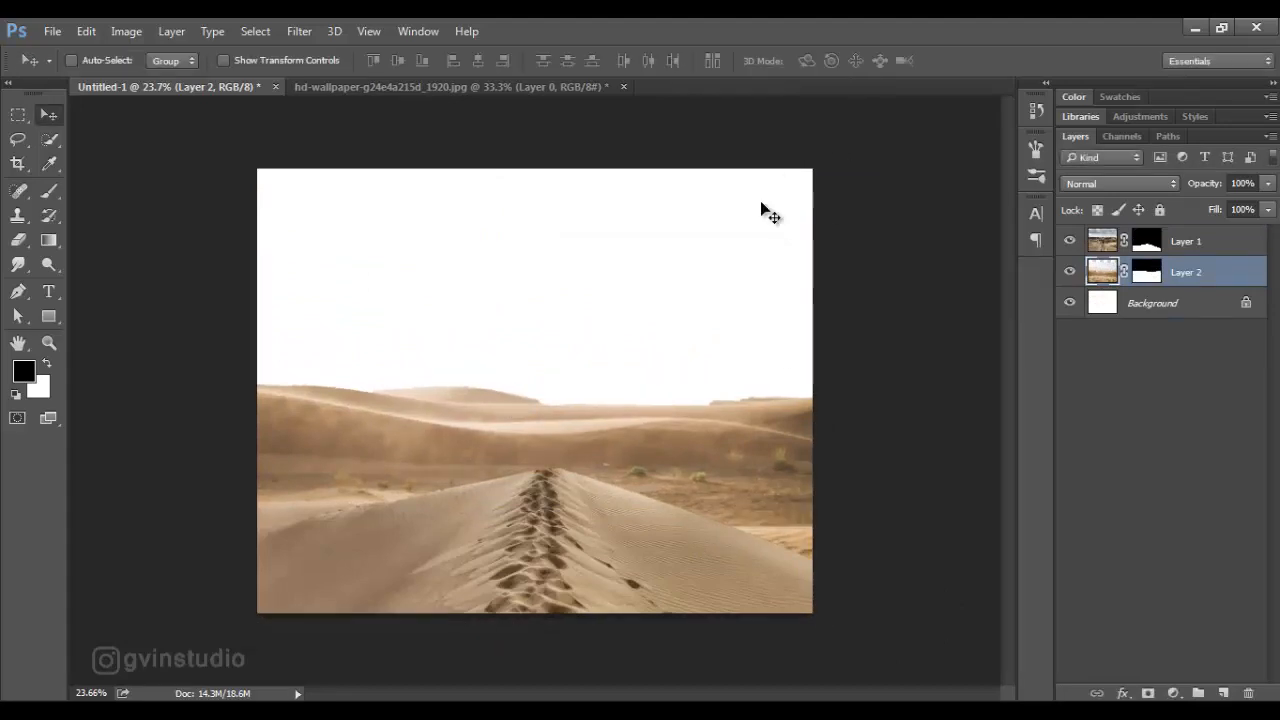
{"action": "left_click_drag", "start_coordinate": [760, 201], "coordinate": [760, 207]}
Make the Background layer active and close hd-wallpaper-g24e4a215d_1920.jpg without saving its changes
{"action": "left_click", "coordinate": [1127, 305]}
{"action": "left_click", "coordinate": [650, 87]}
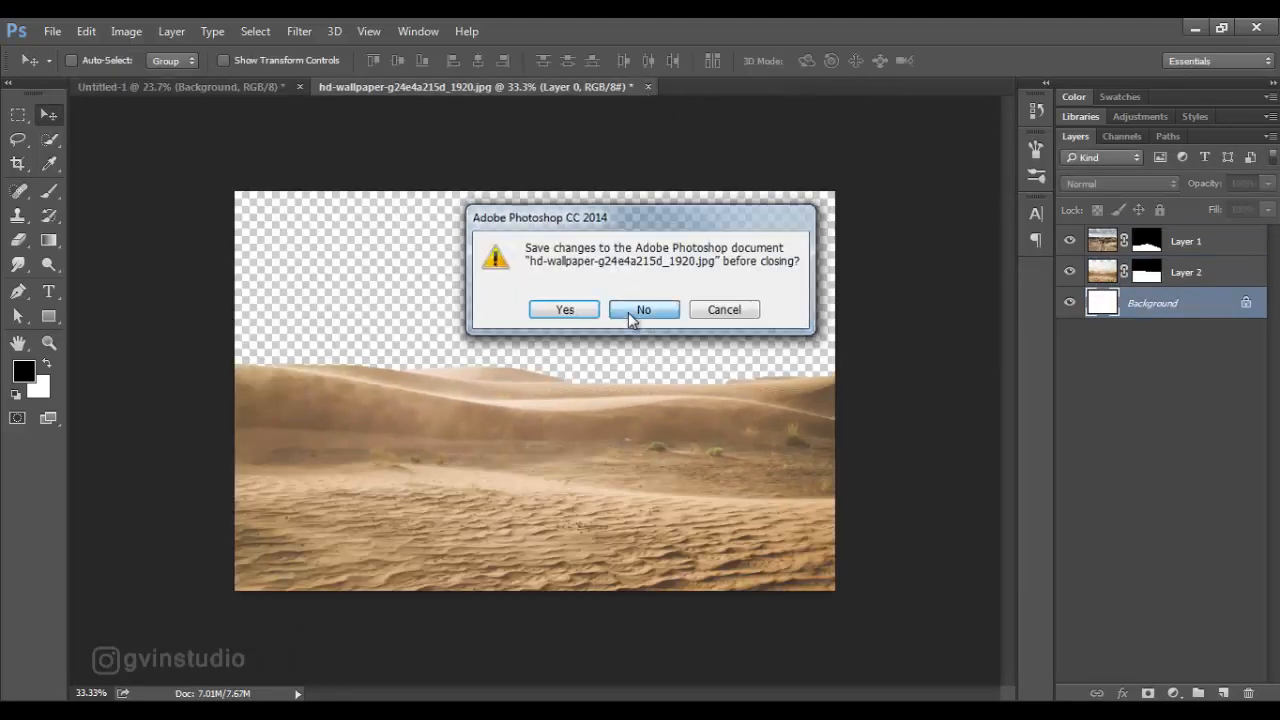
{"action": "left_click", "coordinate": [634, 317]}
Open the rock arch photo desert-g3c431550f_1920
{"action": "left_click", "coordinate": [52, 31]}
{"action": "left_click", "coordinate": [88, 70]}
{"action": "left_click", "coordinate": [925, 175]}
{"action": "left_click", "coordinate": [948, 540]}
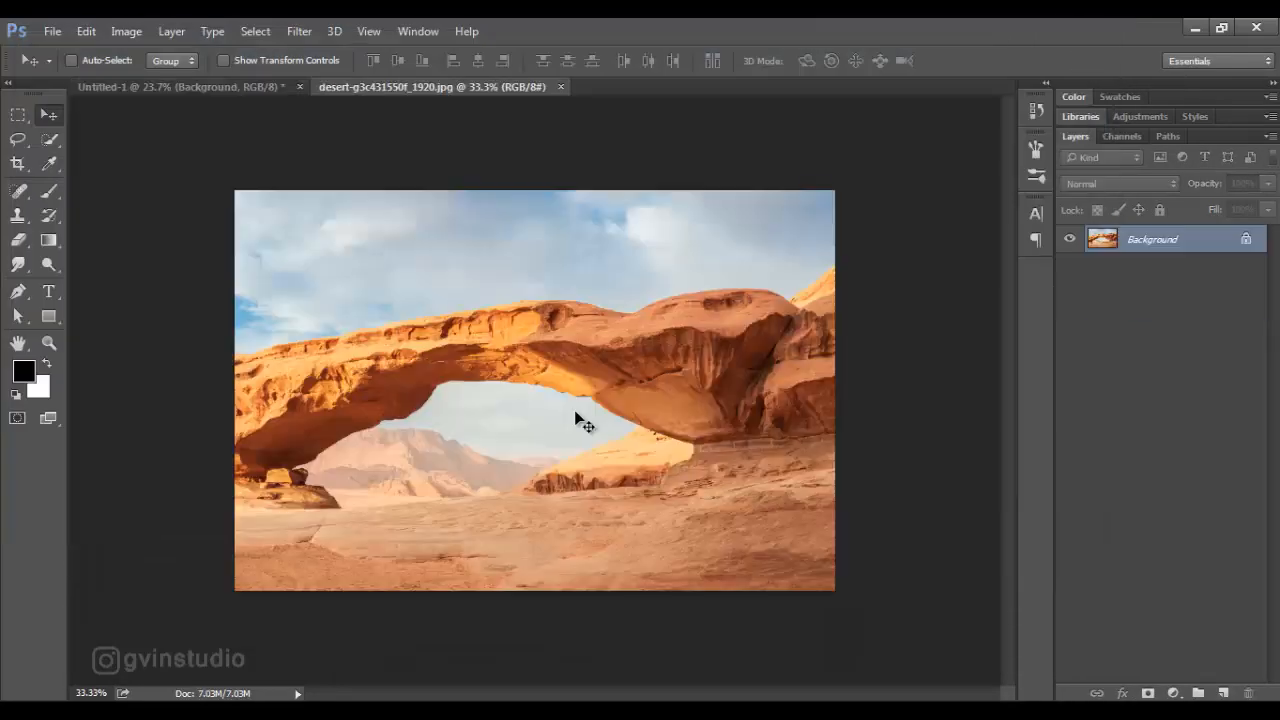
Quick-select the whole rock arch, including both bases, and isolate it from the sky and ground with a layer mask
{"action": "left_click", "coordinate": [50, 143]}
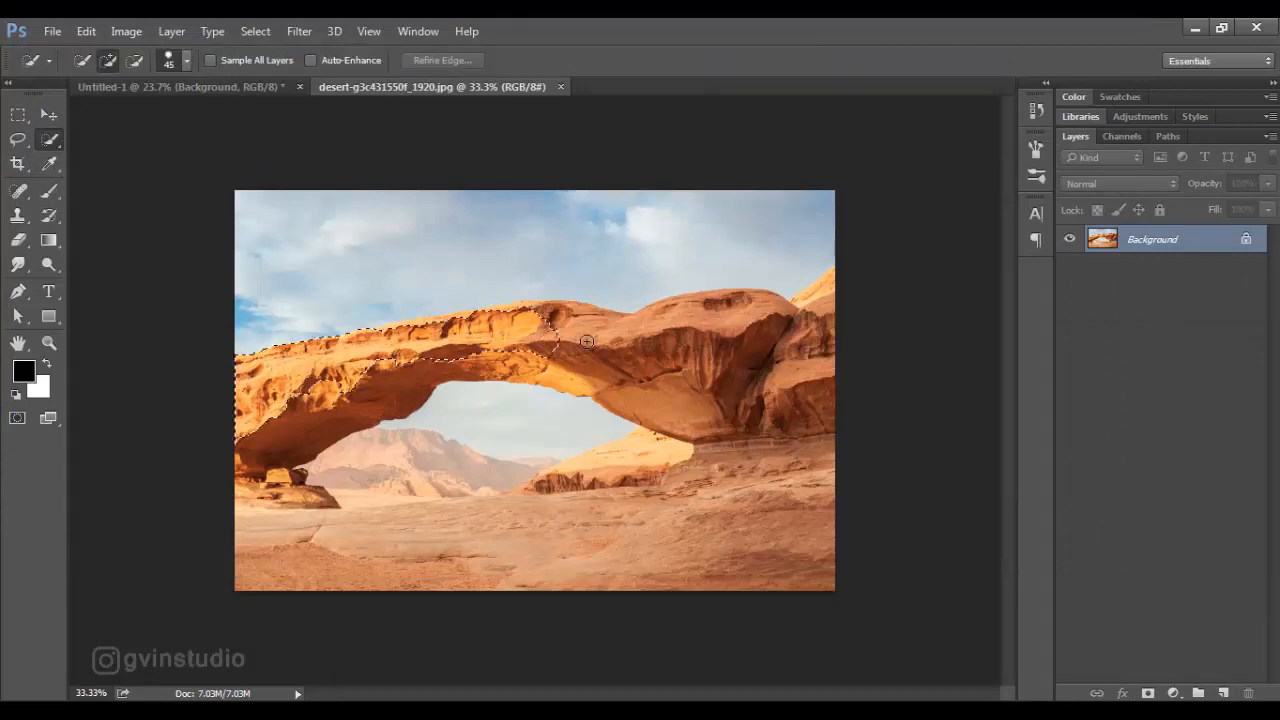
{"action": "mouse_move", "coordinate": [587, 342]}
{"action": "left_mouse_down"}
{"action": "mouse_move", "coordinate": [790, 415]}
{"action": "mouse_move", "coordinate": [740, 456]}
{"action": "left_mouse_up"}
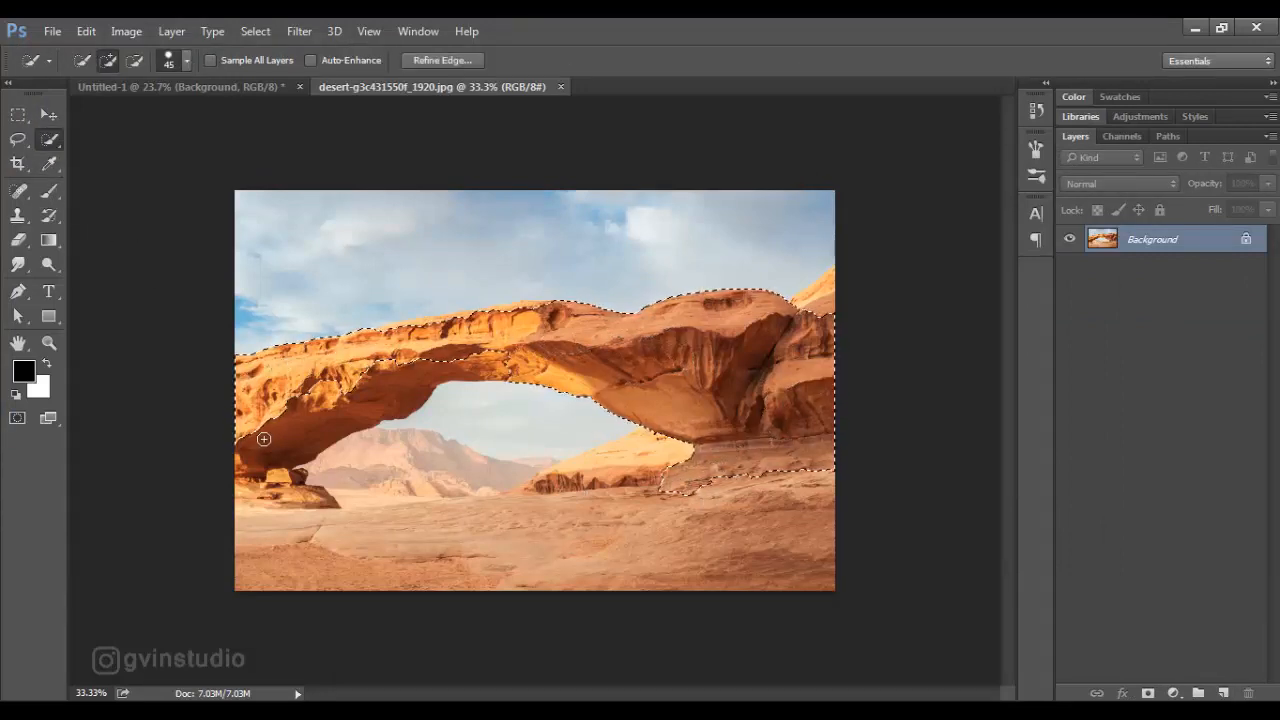
{"action": "mouse_move", "coordinate": [263, 438]}
{"action": "left_mouse_down"}
{"action": "mouse_move", "coordinate": [344, 418]}
{"action": "mouse_move", "coordinate": [230, 479]}
{"action": "mouse_move", "coordinate": [322, 494]}
{"action": "left_mouse_up"}
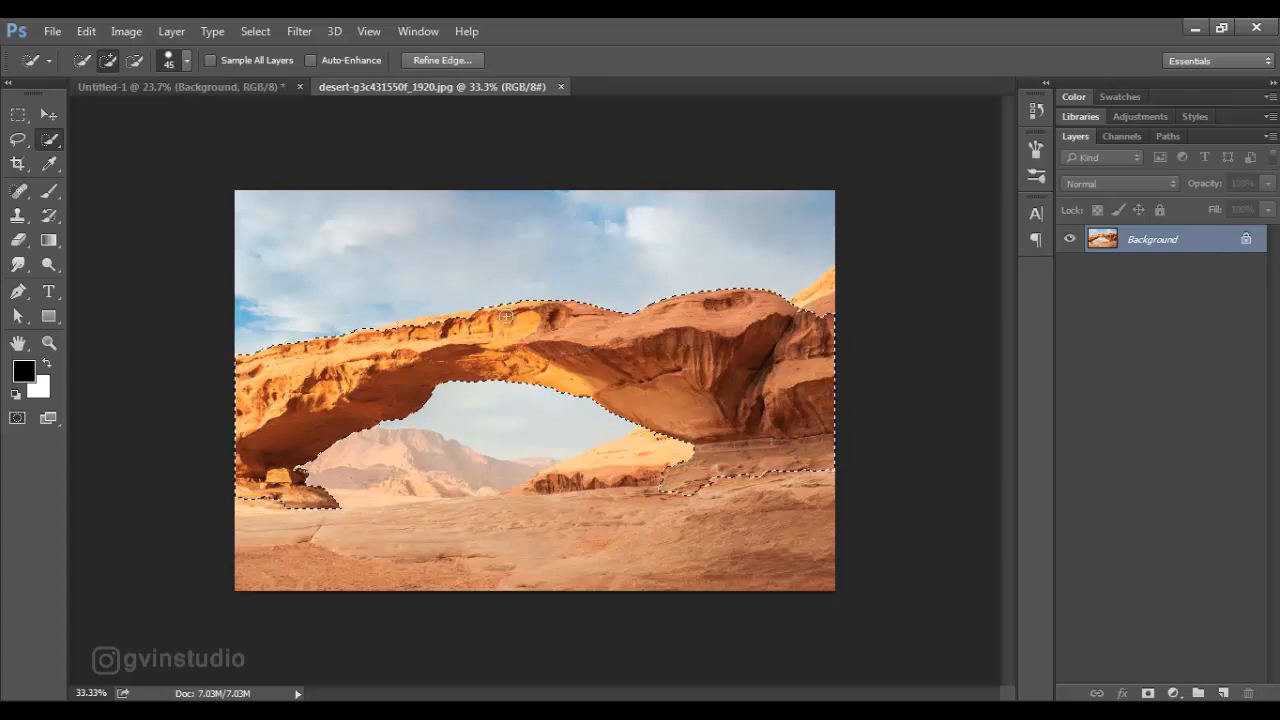
{"action": "left_click", "coordinate": [55, 116]}
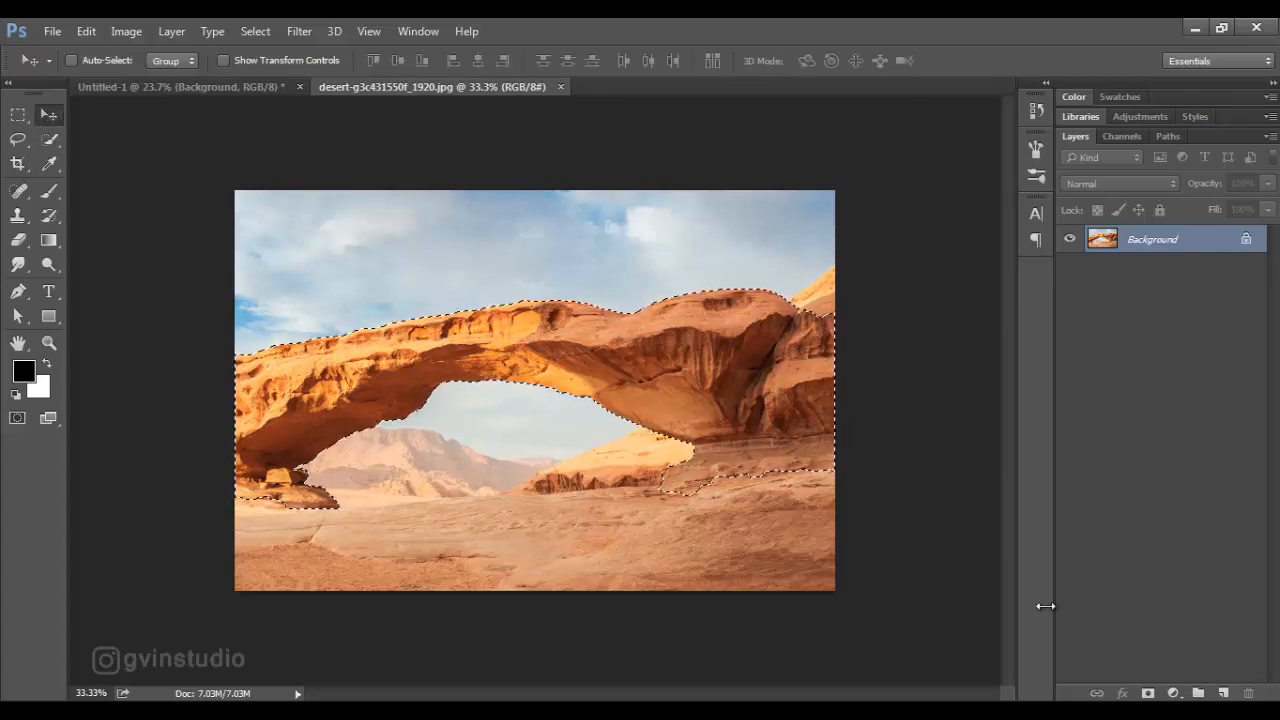
{"action": "left_click", "coordinate": [1148, 693]}
Bring the masked rock arch into Untitled-1 above the Background layer, scale it to about 136%, and position it behind the dunes
{"action": "left_click_drag", "start_coordinate": [678, 416], "coordinate": [382, 228]}
{"action": "left_click_drag", "start_coordinate": [388, 232], "coordinate": [628, 393]}
{"action": "key", "text": "ctrl+t"}
{"action": "left_click_drag", "start_coordinate": [677, 491], "coordinate": [831, 597]}
{"action": "left_click_drag", "start_coordinate": [795, 582], "coordinate": [790, 541]}
{"action": "left_click_drag", "start_coordinate": [836, 603], "coordinate": [834, 604]}
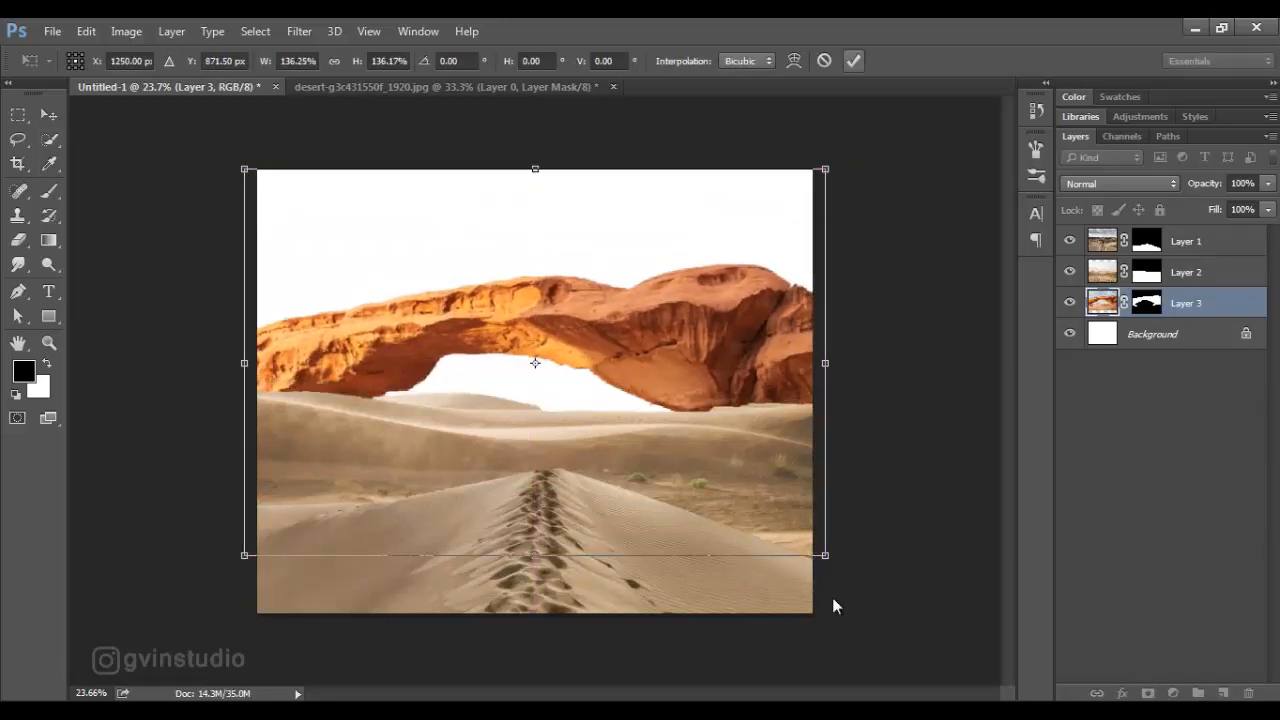
{"action": "key", "text": "Return"}
Activate the Background layer, close the rock arch photo without saving, and open davies-designs-studio-q0VuRJvlOq4-unsplash
{"action": "key", "text": "alt+["}
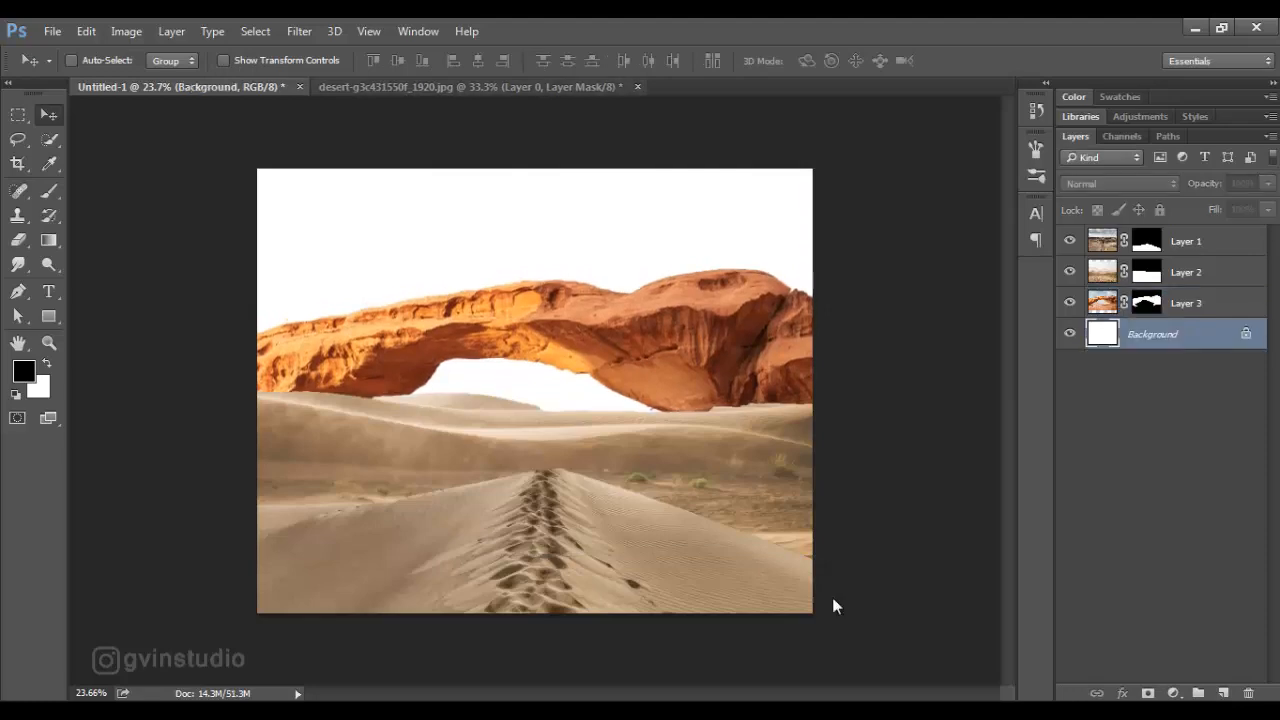
{"action": "key", "text": "ctrl+Tab"}
{"action": "key", "text": "ctrl+w"}
{"action": "key", "text": "n"}
{"action": "key", "text": "ctrl+o"}
{"action": "double_click", "coordinate": [715, 165]}
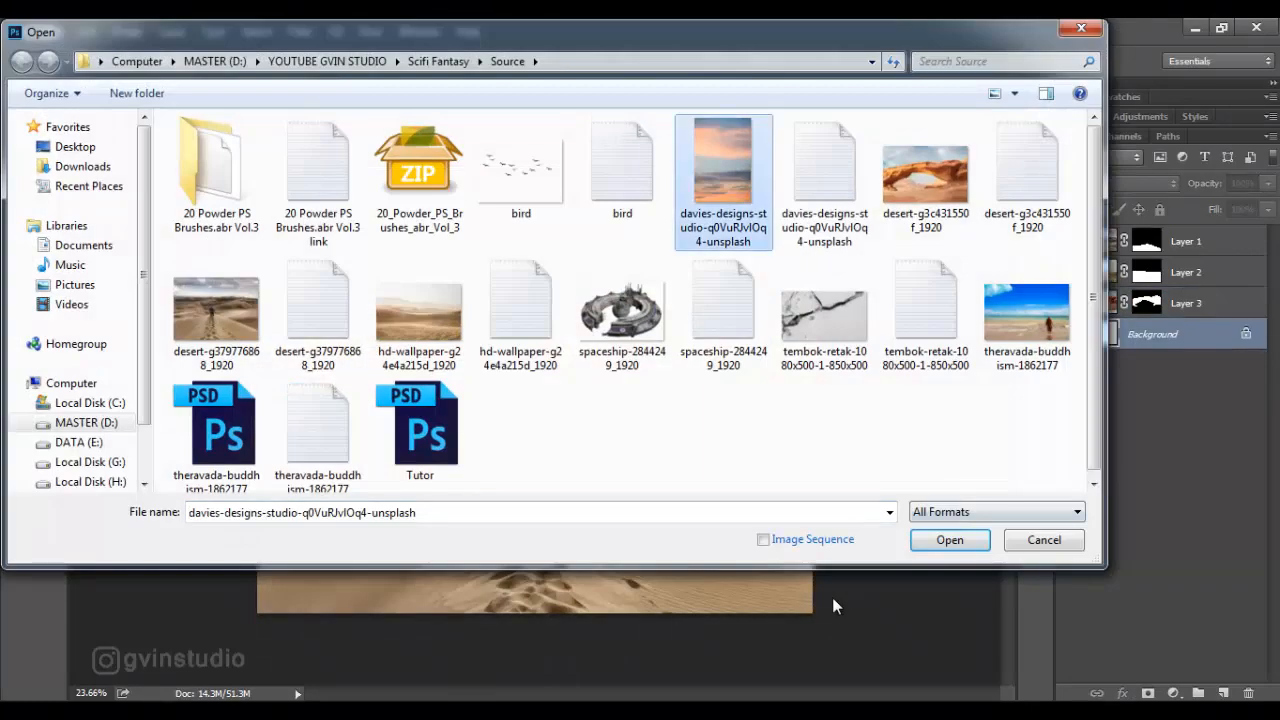
Bring the sunset sky photo into Untitled-1 above the Background layer and scale it to about 62.5% to span the canvas width
{"action": "mouse_move", "coordinate": [545, 385]}
{"action": "left_mouse_down"}
{"action": "mouse_move", "coordinate": [468, 304]}
{"action": "mouse_move", "coordinate": [180, 87]}
{"action": "mouse_move", "coordinate": [372, 225]}
{"action": "left_mouse_up"}
{"action": "left_click_drag", "start_coordinate": [381, 200], "coordinate": [711, 300]}
{"action": "key", "text": "ctrl+t"}
{"action": "left_click_drag", "start_coordinate": [266, 61], "coordinate": [213, 61]}
{"action": "left_click_drag", "start_coordinate": [337, 242], "coordinate": [460, 255]}
{"action": "left_click_drag", "start_coordinate": [638, 404], "coordinate": [811, 660]}
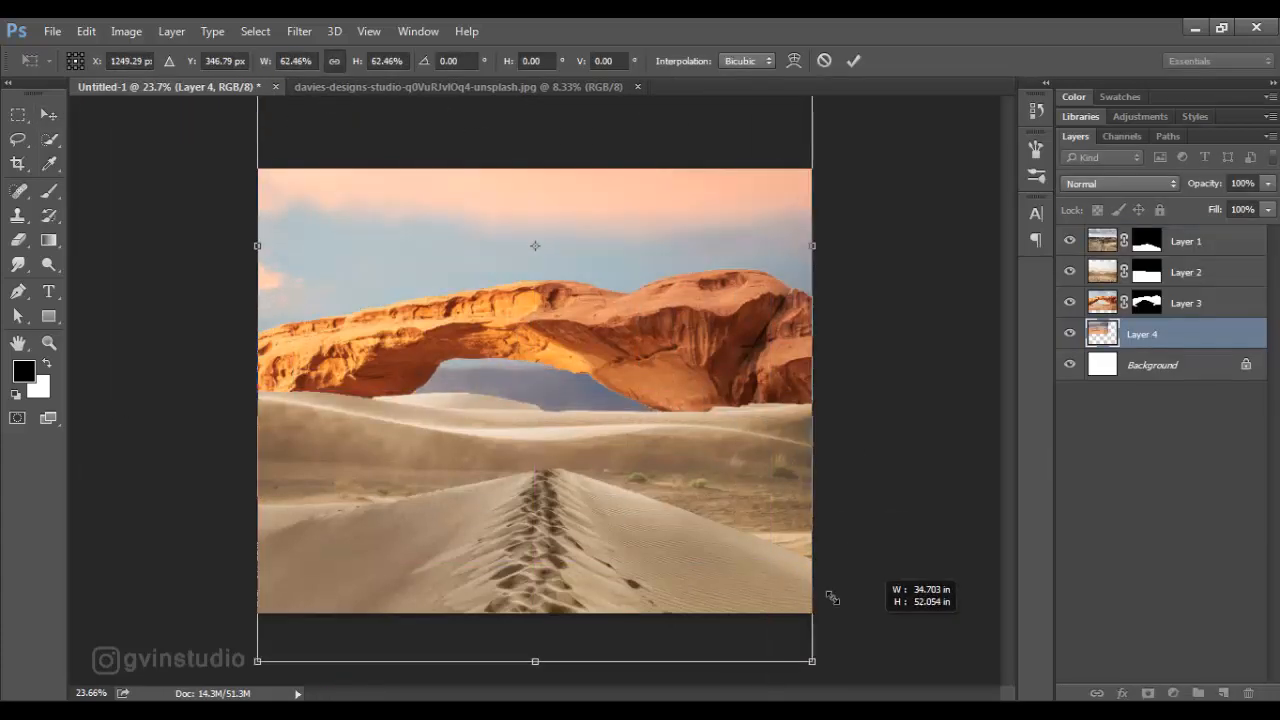
Move the sky up so its dark clouds sit above the rock arch and enlarge it slightly to about 63.2%
{"action": "left_click_drag", "start_coordinate": [692, 606], "coordinate": [678, 420]}
{"action": "mouse_move", "coordinate": [648, 468]}
{"action": "left_mouse_down"}
{"action": "mouse_move", "coordinate": [648, 400]}
{"action": "mouse_move", "coordinate": [662, 412]}
{"action": "left_mouse_up"}
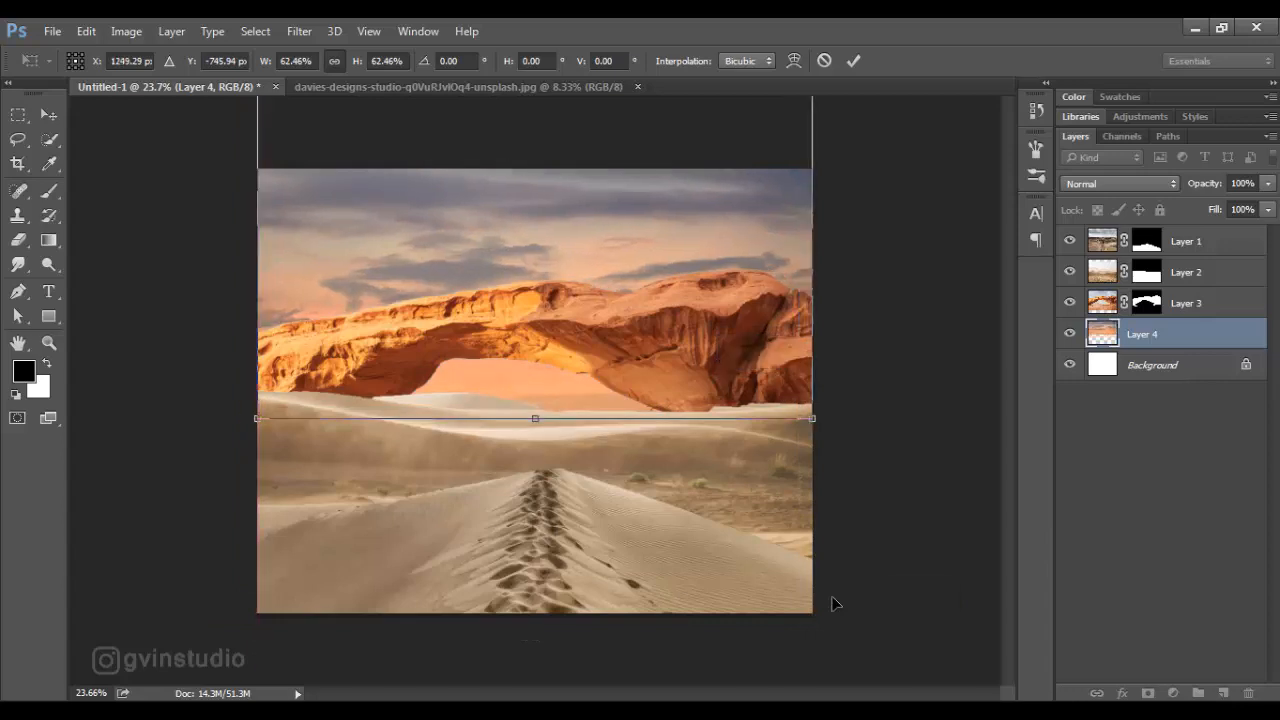
{"action": "left_click_drag", "start_coordinate": [257, 419], "coordinate": [254, 425]}
{"action": "left_click_drag", "start_coordinate": [812, 425], "coordinate": [815, 428]}
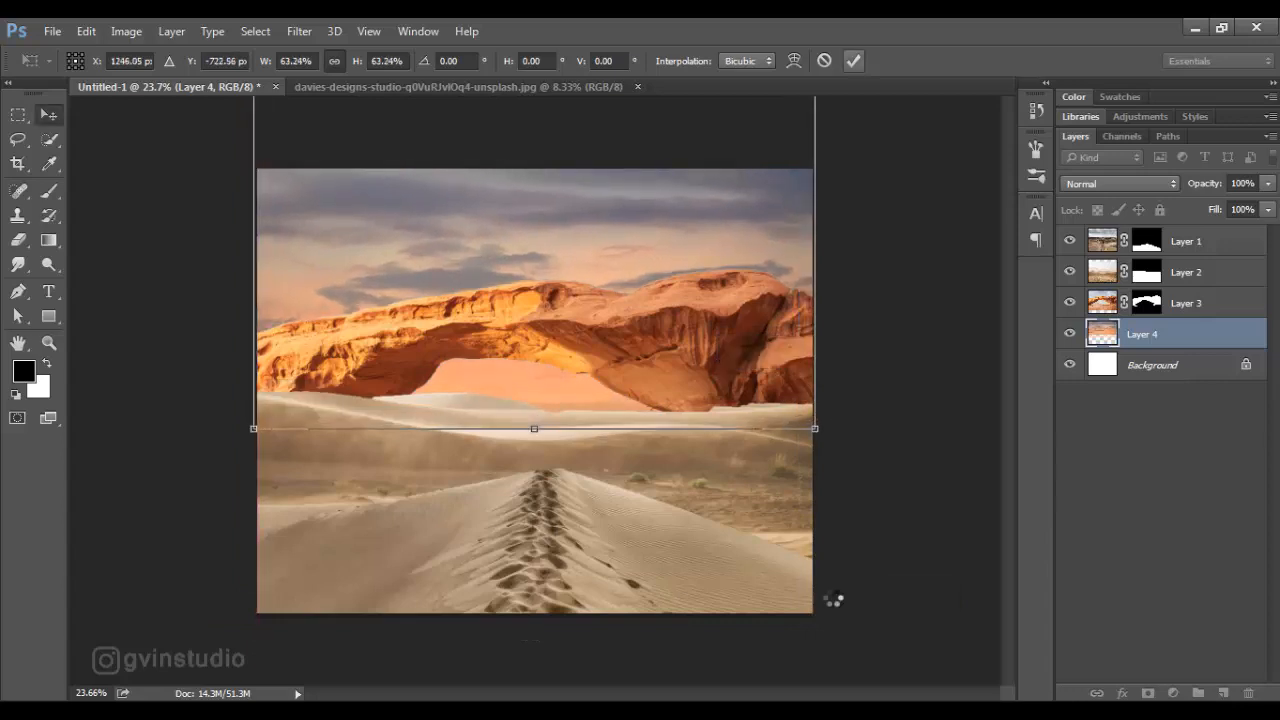
{"action": "scroll", "coordinate": [833, 598], "scroll_direction": "down", "scroll_amount": 8}
{"action": "scroll", "coordinate": [833, 598], "scroll_direction": "up", "scroll_amount": 7}
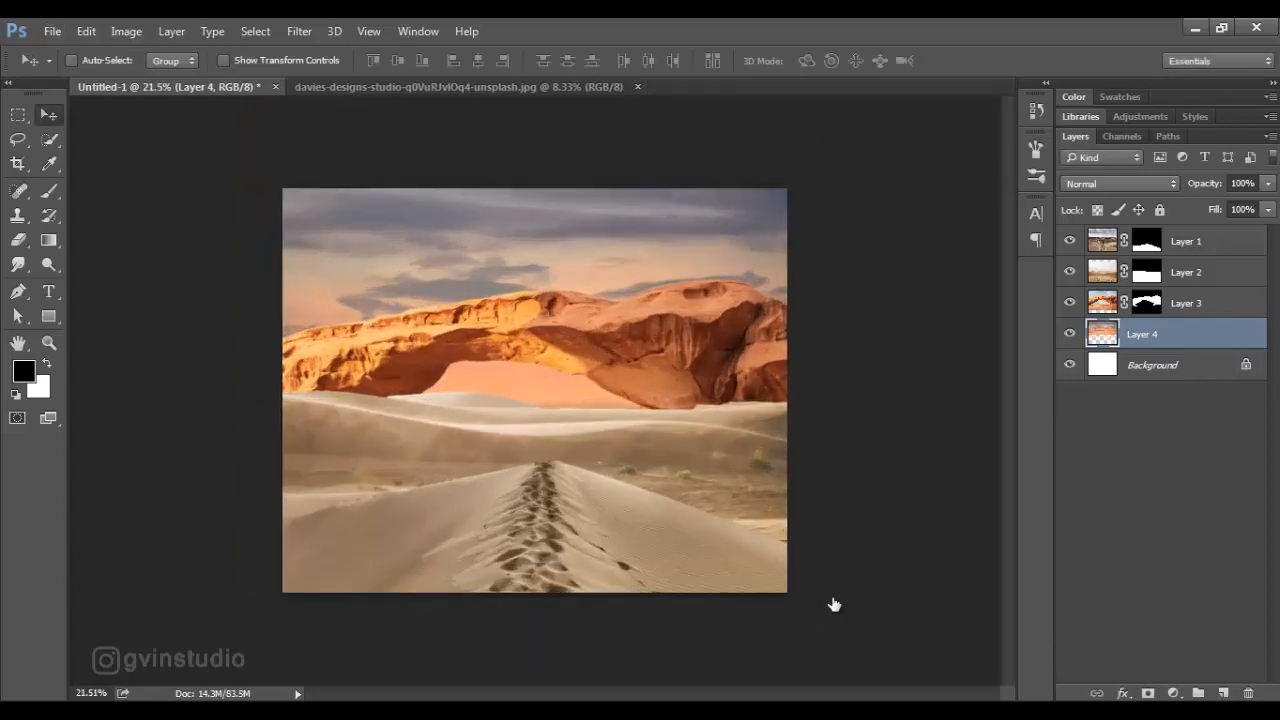
Nudge the rock arch on Layer 3 down slightly so it sits lower behind the dunes
{"action": "key", "text": "alt+bracketright"}
{"action": "key", "text": "shift+Down"}
{"action": "key", "text": "Down"}
{"action": "key", "text": "Down"}
{"action": "key", "text": "Down"}
{"action": "key", "text": "Down"}
{"action": "key", "text": "Down"}
{"action": "key", "text": "Down"}
{"action": "key", "text": "Down"}
{"action": "key", "text": "Down"}
{"action": "key", "text": "Down"}
{"action": "key", "text": "Down"}
{"action": "key", "text": "Down"}
{"action": "key", "text": "Down"}
{"action": "key", "text": "Down"}
{"action": "key", "text": "Down"}
{"action": "key", "text": "Down"}
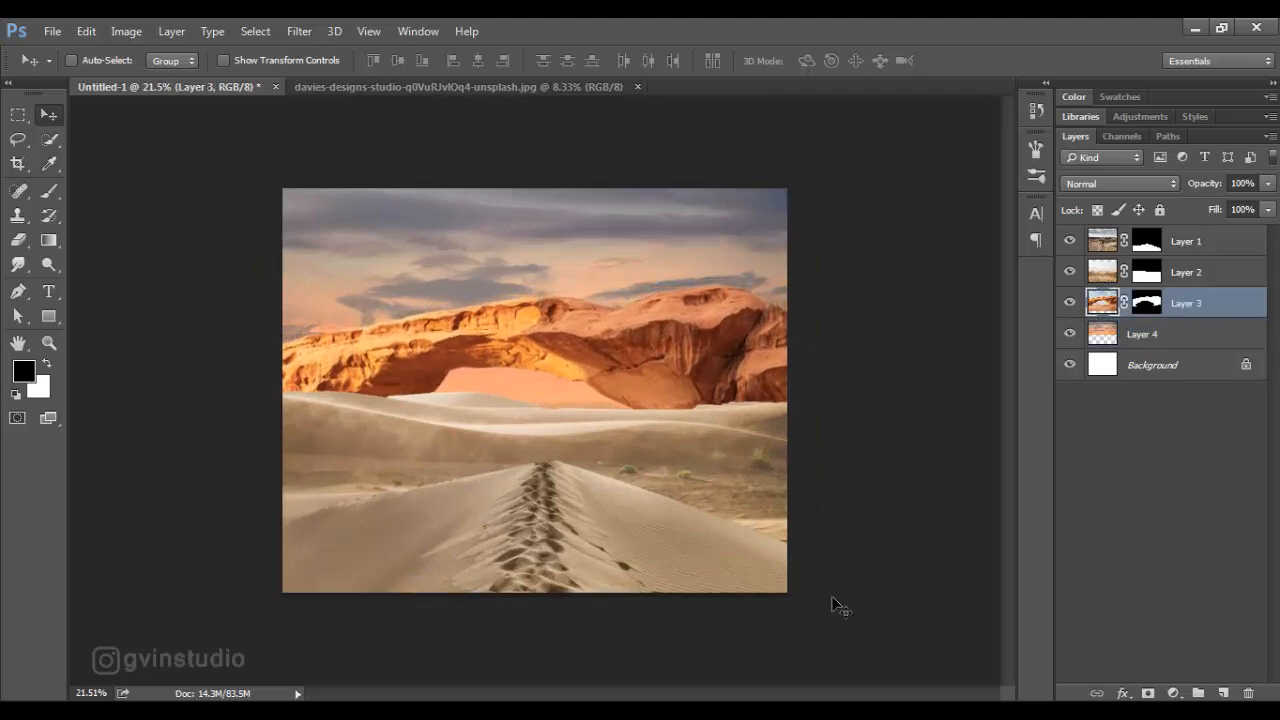
Paint black on Layer 2's mask with a soft 20 px brush to smooth the stepped dune edge below the arch's right base
{"action": "scroll", "coordinate": [833, 600], "scroll_direction": "down", "scroll_amount": 3}
{"action": "scroll", "coordinate": [838, 603], "scroll_direction": "up", "scroll_amount": 6}
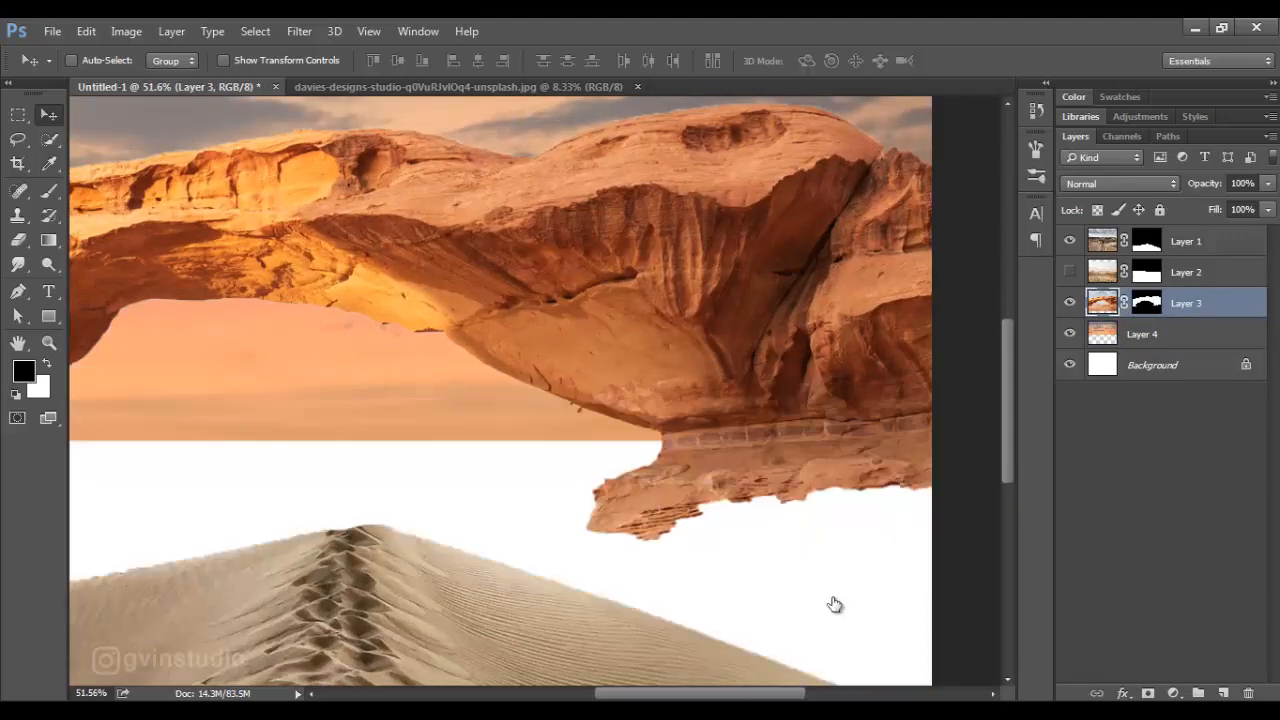
{"action": "key", "text": "alt+bracketright"}
{"action": "scroll", "coordinate": [838, 607], "scroll_direction": "up", "scroll_amount": 2}
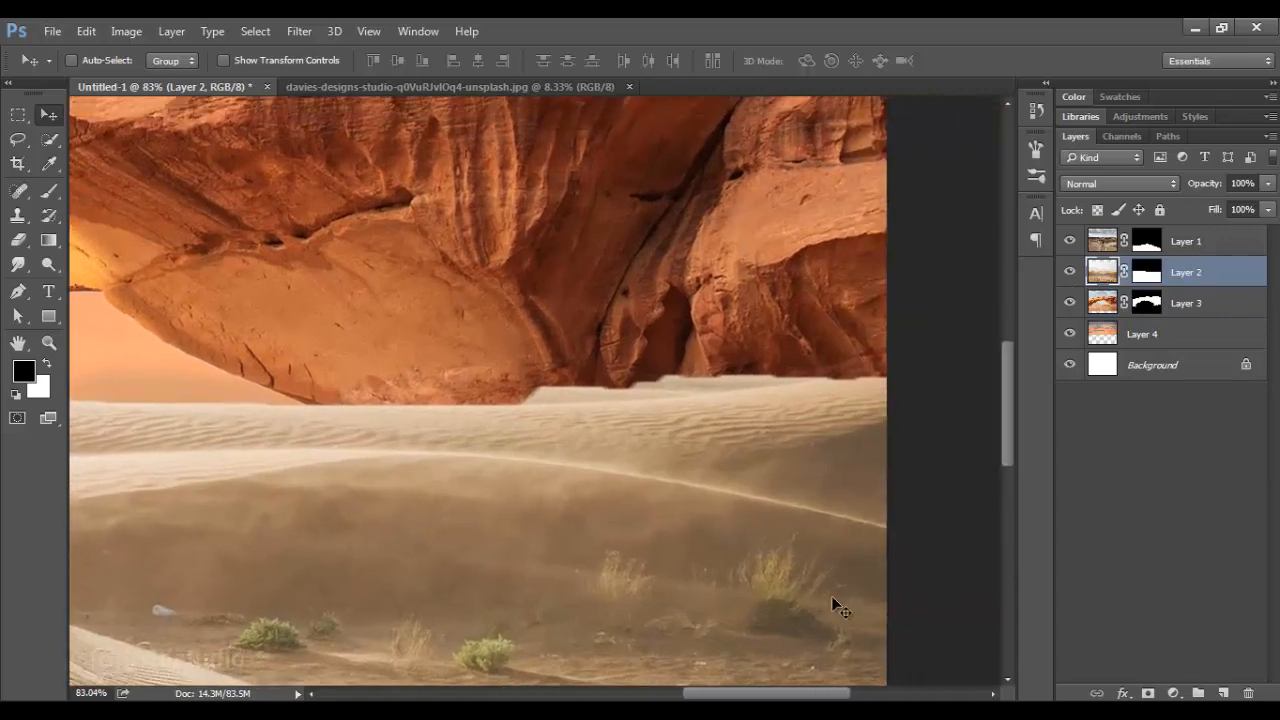
{"action": "key", "text": "b"}
{"action": "right_click", "coordinate": [833, 598]}
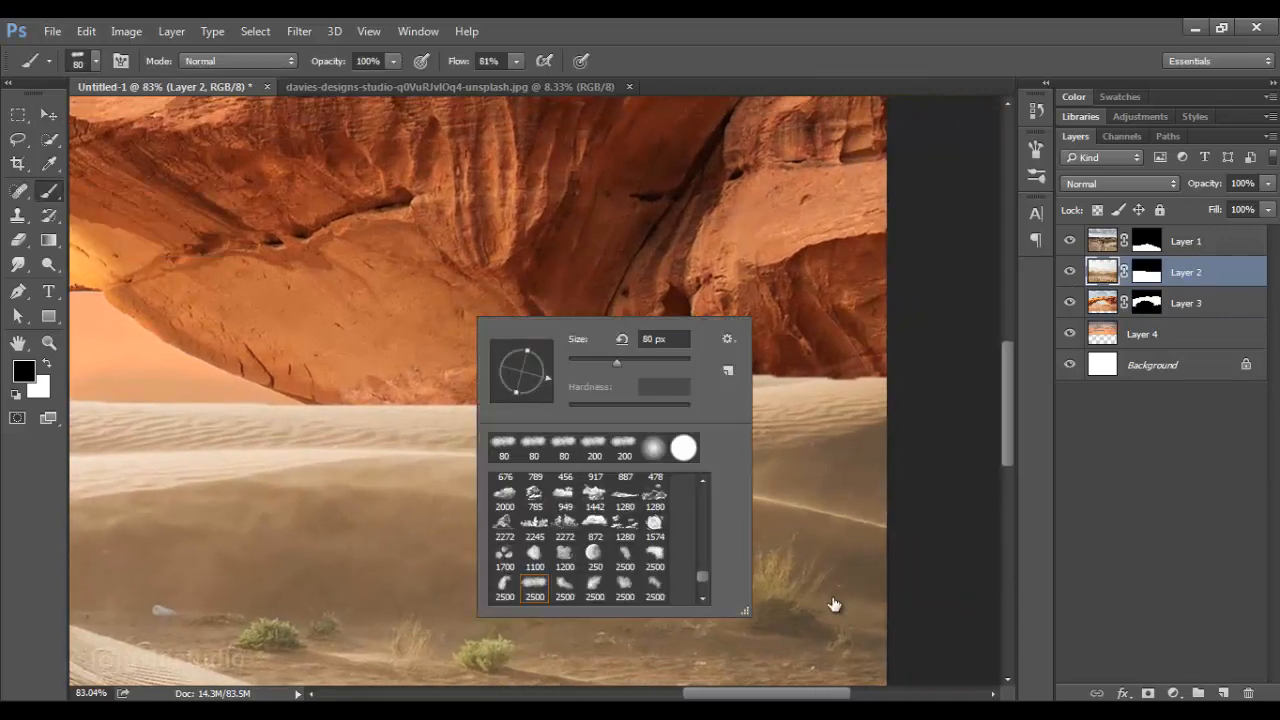
{"action": "key", "text": "Escape"}
{"action": "key", "text": "bracketleft"}
{"action": "scroll", "coordinate": [833, 600], "scroll_direction": "up", "scroll_amount": 3}
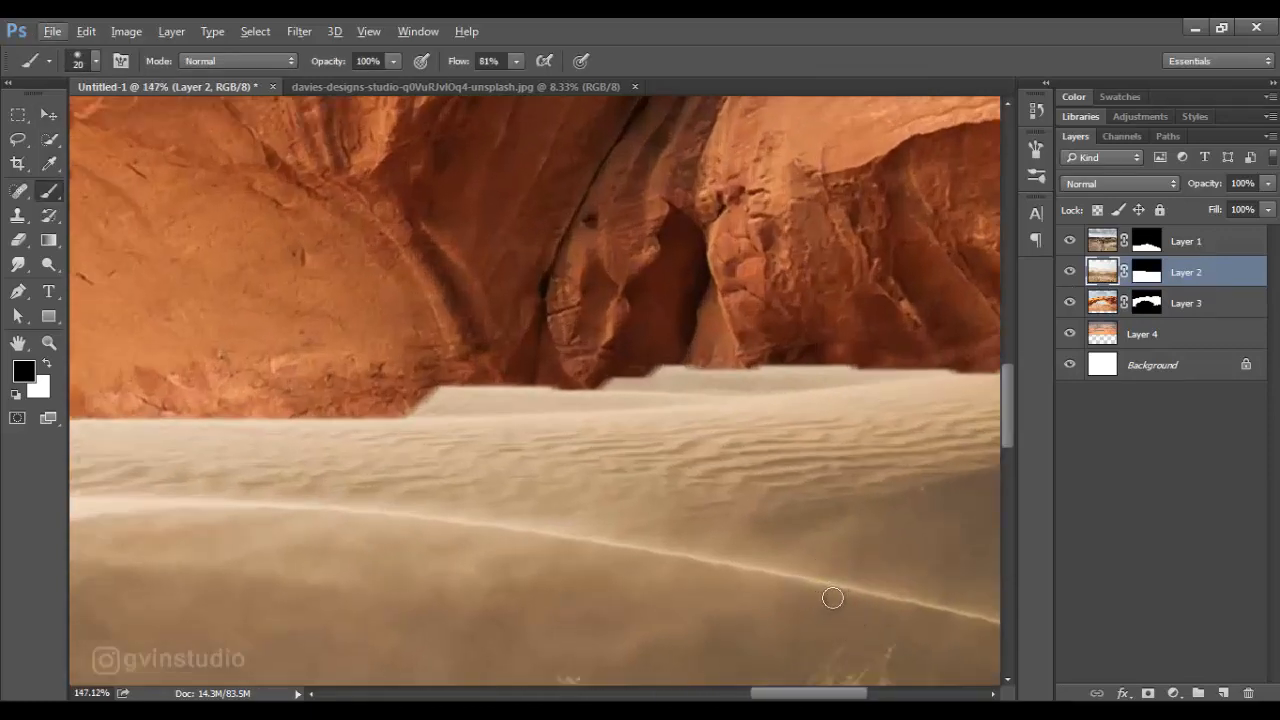
{"action": "key", "text": "ctrl+backslash"}
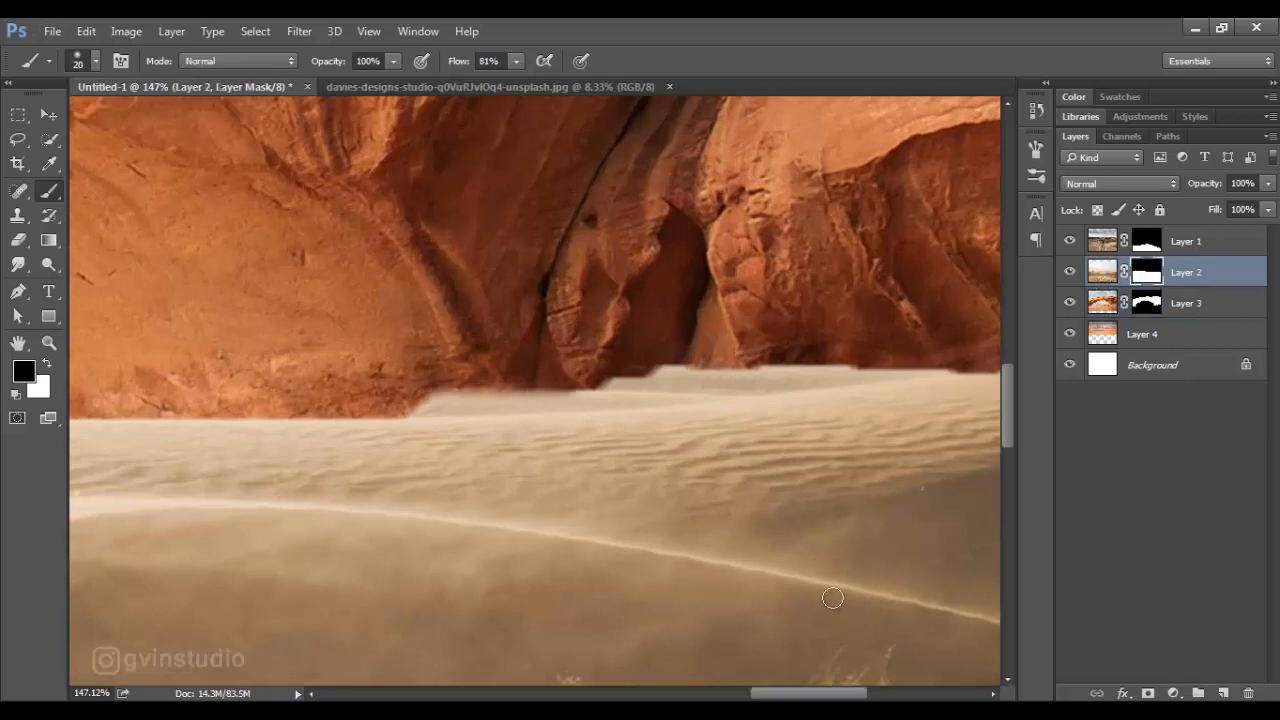
{"action": "mouse_move", "coordinate": [538, 398]}
{"action": "left_mouse_down"}
{"action": "mouse_move", "coordinate": [500, 409]}
{"action": "mouse_move", "coordinate": [850, 372]}
{"action": "left_mouse_up"}
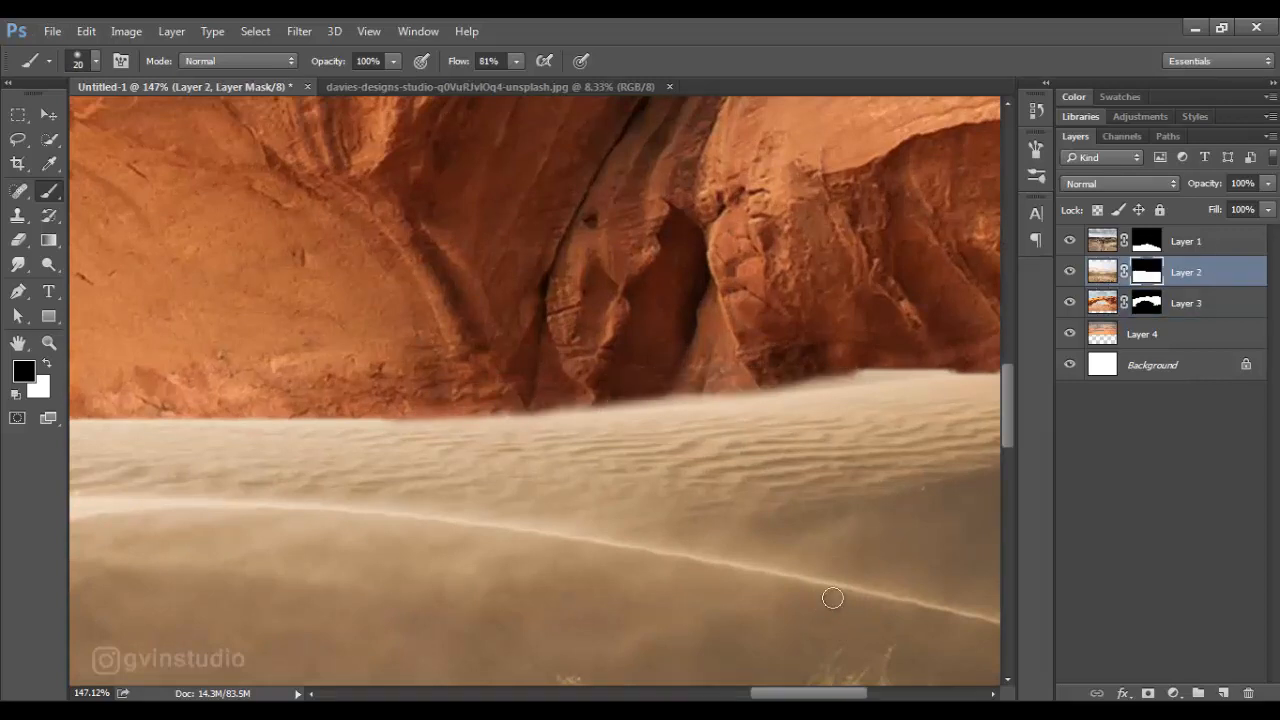
{"action": "left_click_drag", "start_coordinate": [616, 399], "coordinate": [942, 368]}
{"action": "left_click_drag", "start_coordinate": [942, 369], "coordinate": [680, 371]}
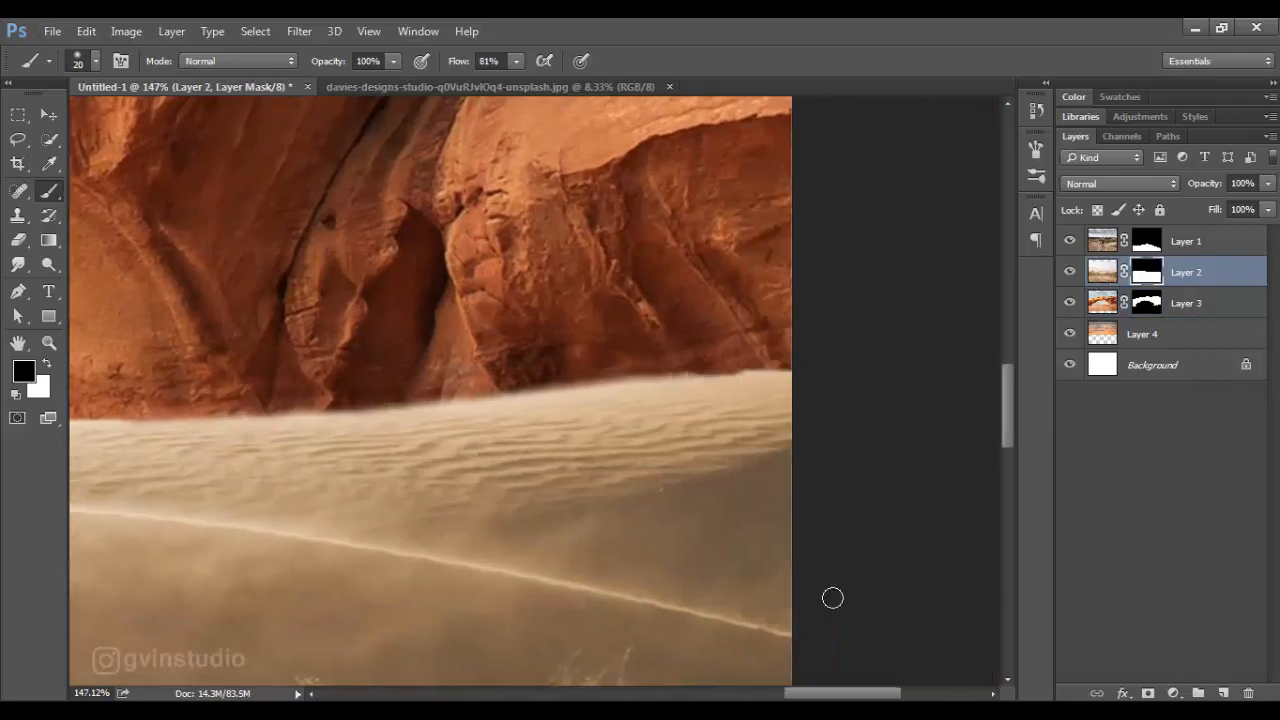
Paint black on Layer 2's mask with soft 20 and 40 px brushes to lower the dune crest across the arch opening
{"action": "scroll", "coordinate": [838, 591], "scroll_direction": "down", "scroll_amount": 14}
{"action": "left_click_drag", "start_coordinate": [193, 466], "coordinate": [535, 400]}
{"action": "scroll", "coordinate": [838, 591], "scroll_direction": "up", "scroll_amount": 13}
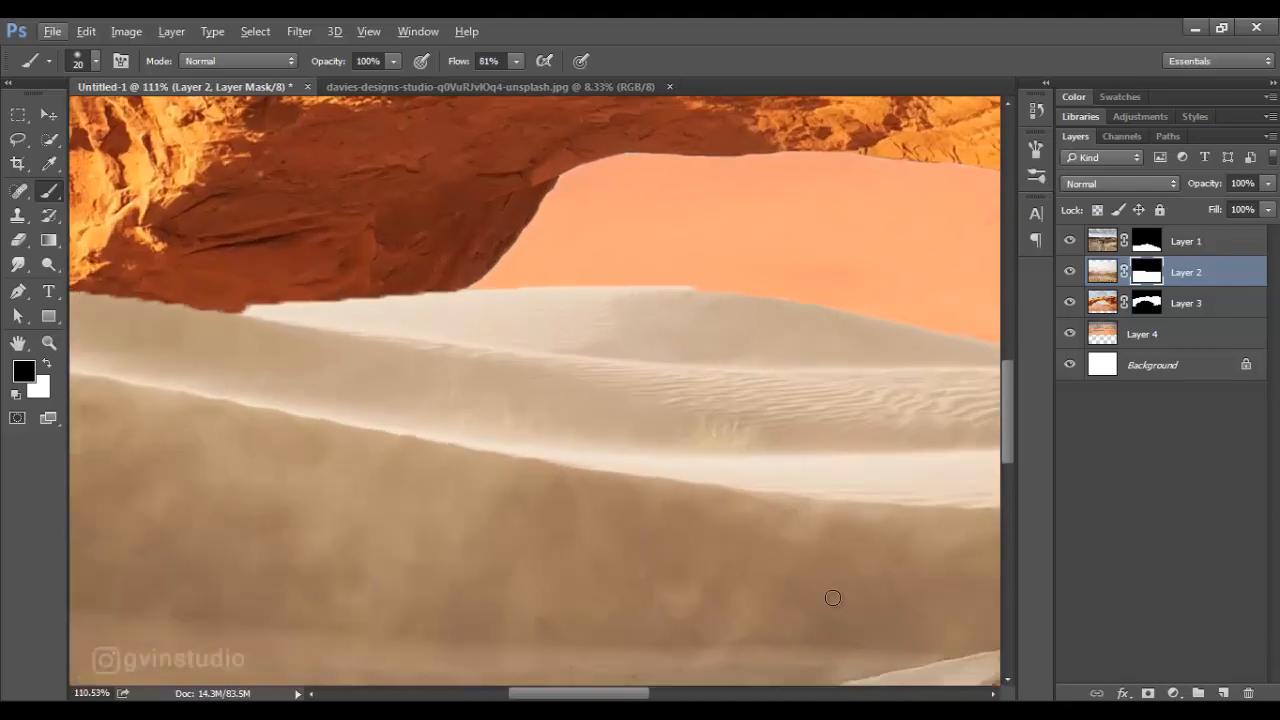
{"action": "mouse_move", "coordinate": [252, 302]}
{"action": "left_mouse_down"}
{"action": "mouse_move", "coordinate": [750, 321]}
{"action": "mouse_move", "coordinate": [400, 301]}
{"action": "mouse_move", "coordinate": [530, 298]}
{"action": "left_mouse_up"}
{"action": "key", "text": "bracketright"}
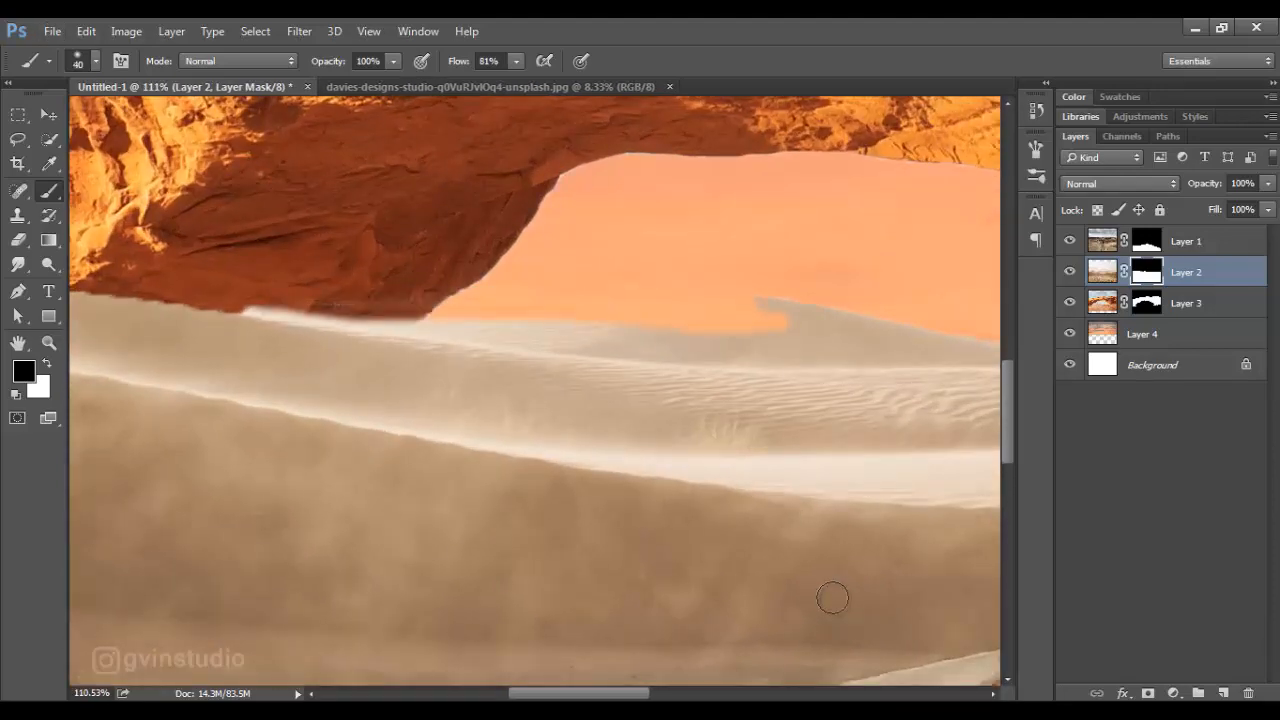
{"action": "left_click_drag", "start_coordinate": [833, 598], "coordinate": [651, 598]}
{"action": "mouse_move", "coordinate": [630, 310]}
{"action": "left_mouse_down"}
{"action": "mouse_move", "coordinate": [682, 318]}
{"action": "mouse_move", "coordinate": [578, 343]}
{"action": "left_mouse_up"}
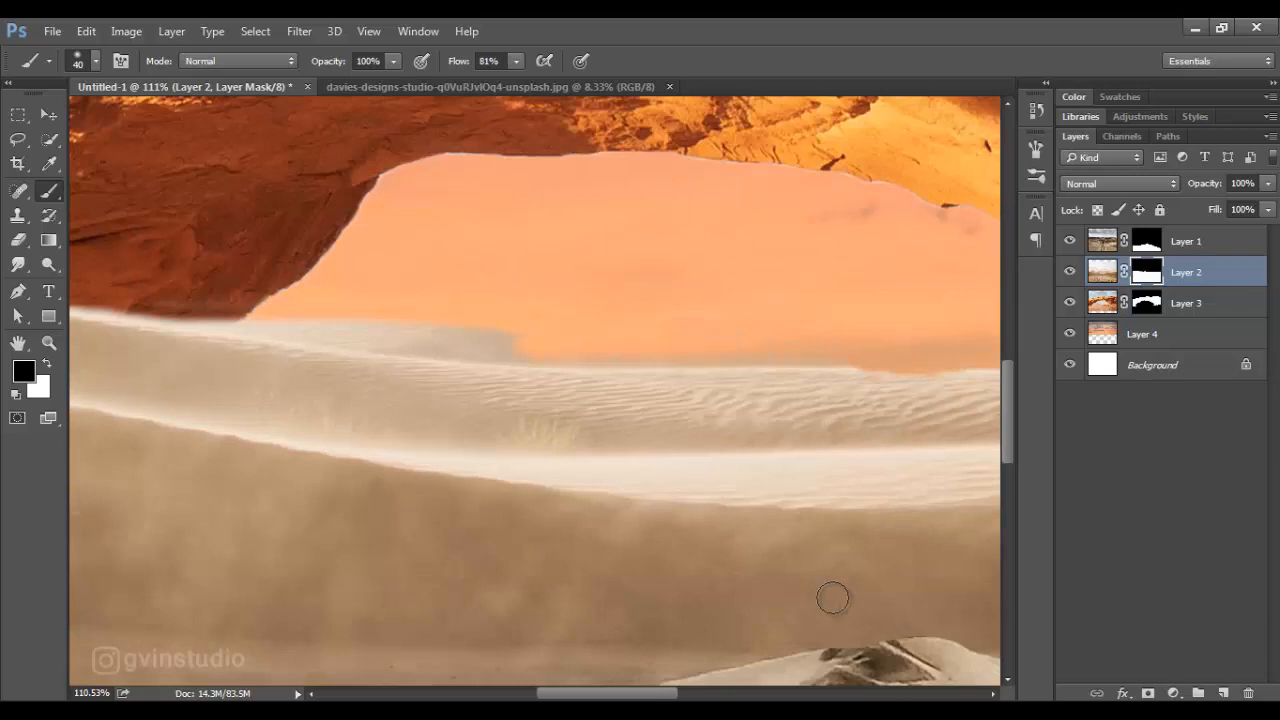
Continue masking Layer 2's dune edge with the soft 40 px brush, evening it out below both bases of the rock arch
{"action": "scroll", "coordinate": [833, 598], "scroll_direction": "left", "scroll_amount": 5}
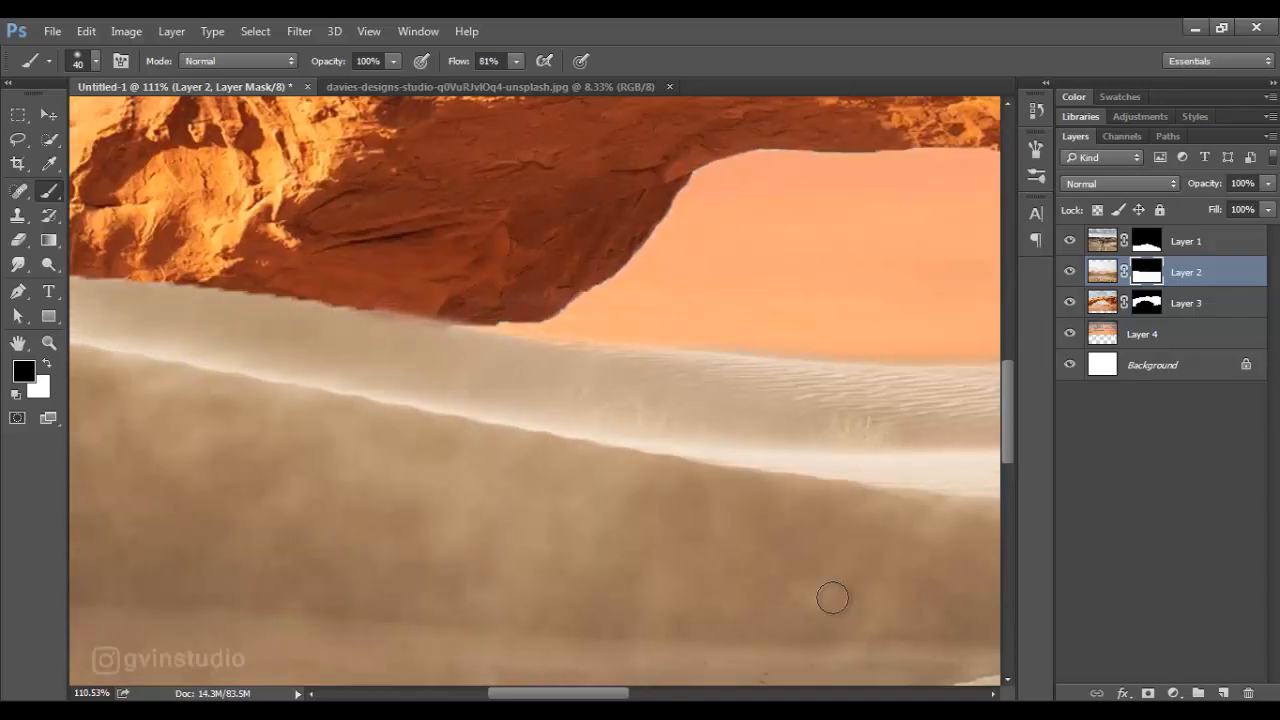
{"action": "scroll", "coordinate": [833, 598], "scroll_direction": "left", "scroll_amount": 4}
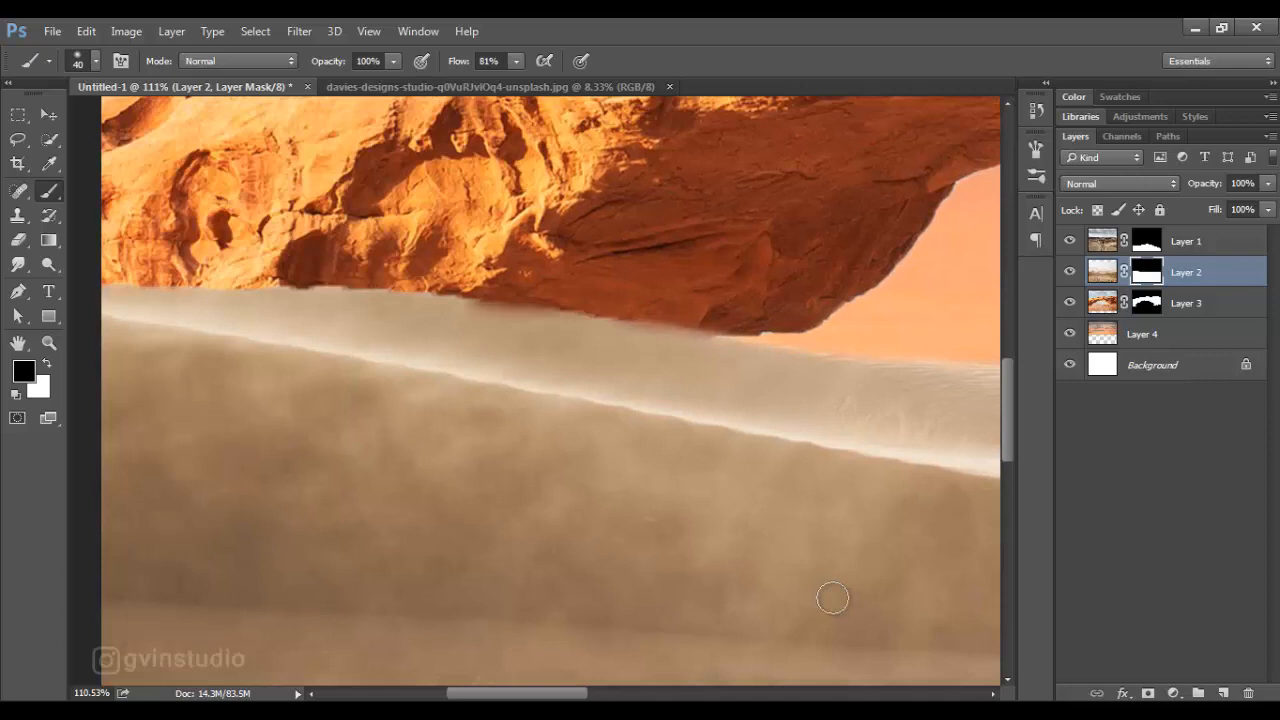
{"action": "scroll", "coordinate": [833, 598], "scroll_direction": "right", "scroll_amount": 5}
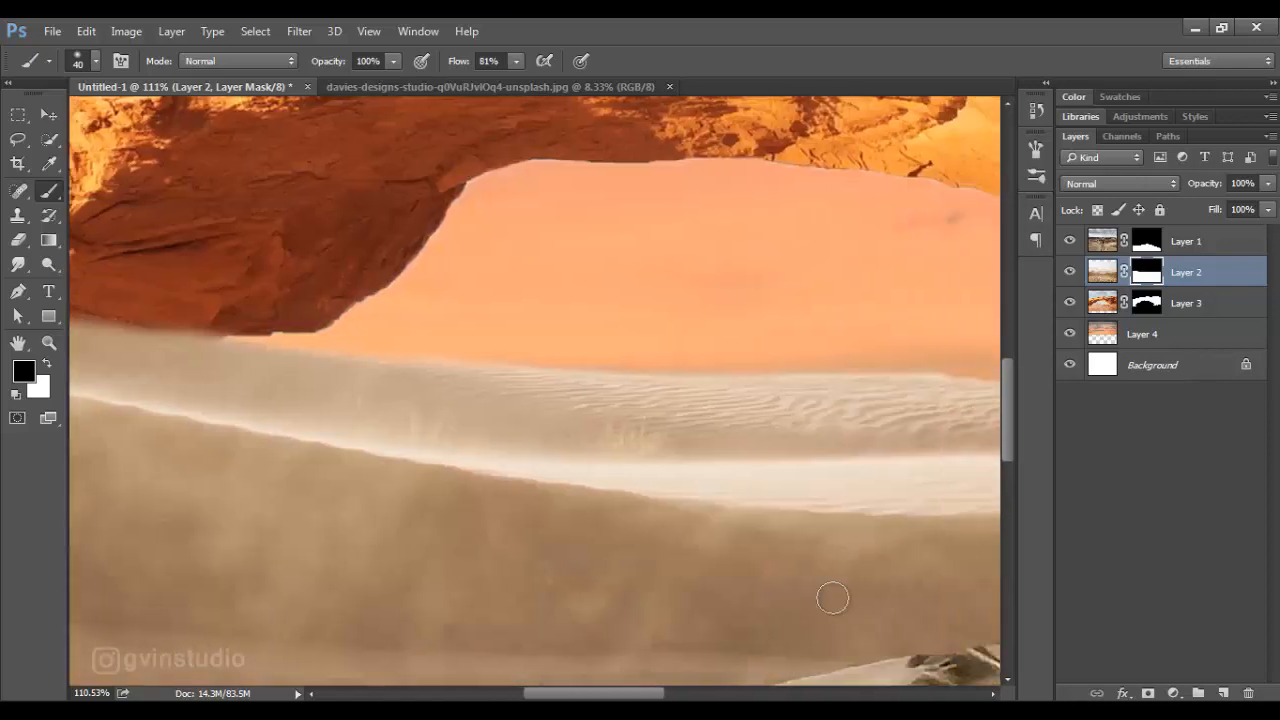
{"action": "scroll", "coordinate": [833, 598], "scroll_direction": "right", "scroll_amount": 5}
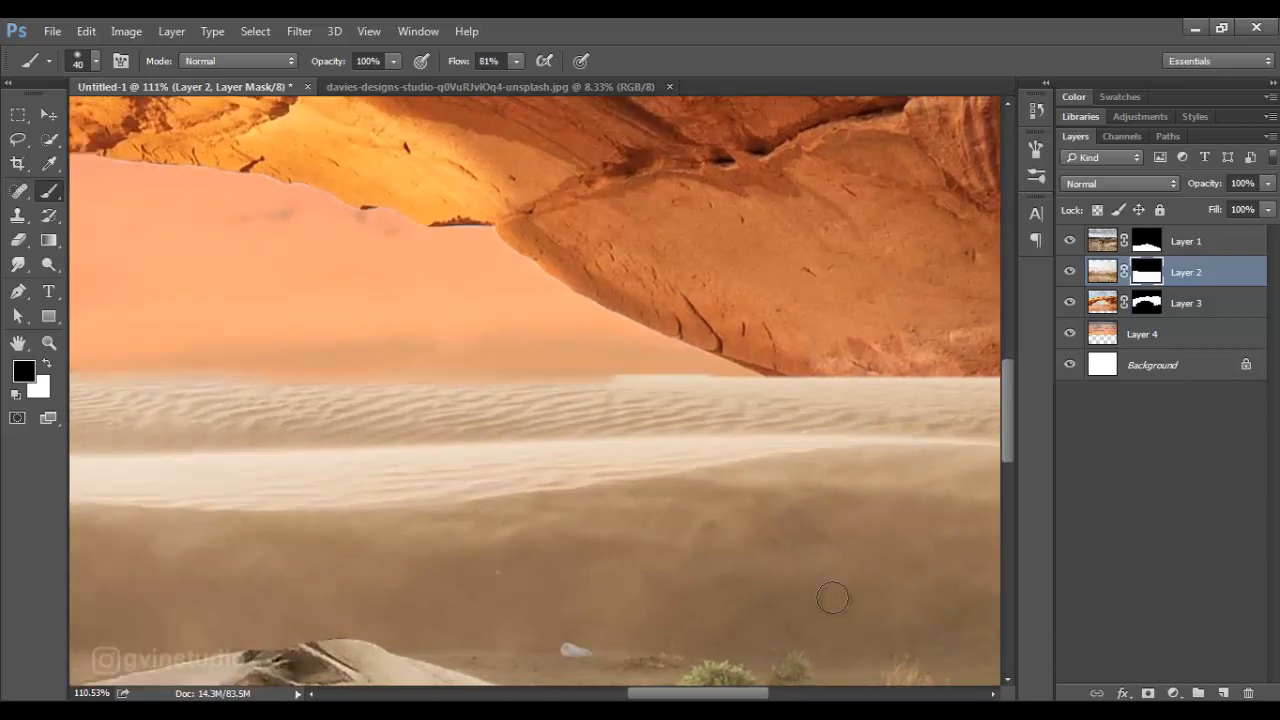
{"action": "scroll", "coordinate": [833, 598], "scroll_direction": "right", "scroll_amount": 5}
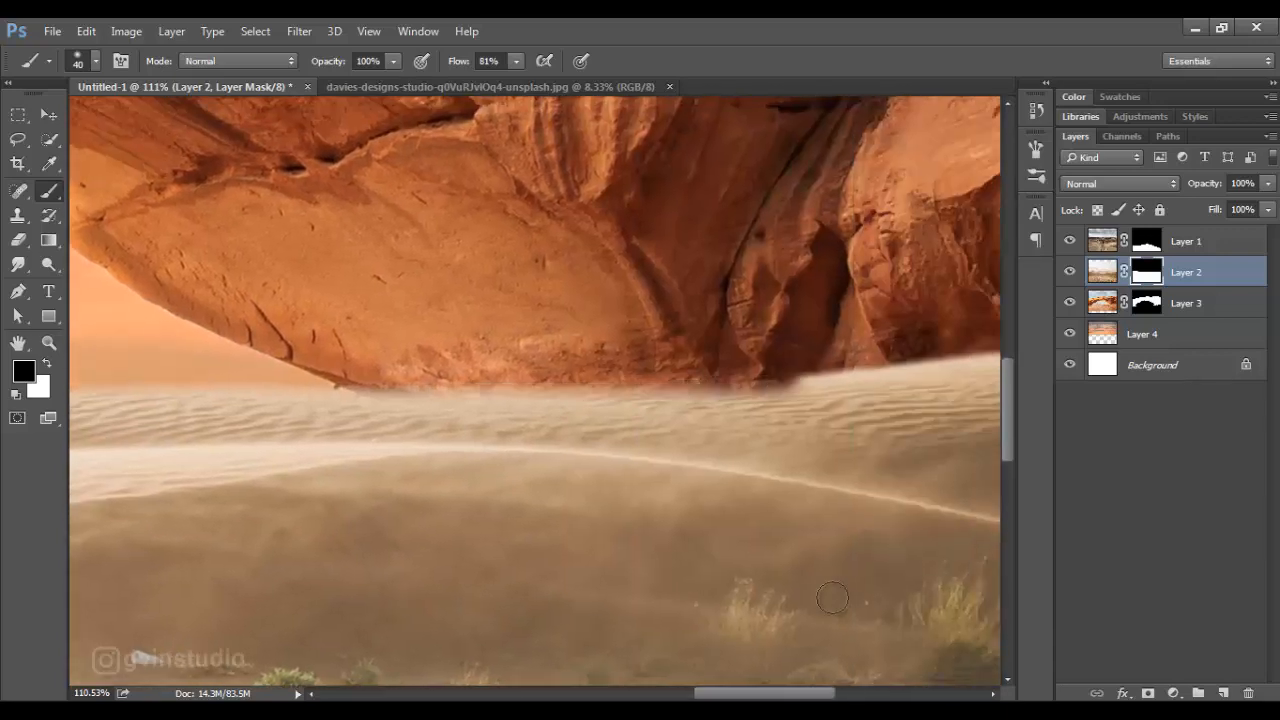
{"action": "scroll", "coordinate": [833, 598], "scroll_direction": "down", "scroll_amount": 3}
{"action": "scroll", "coordinate": [838, 591], "scroll_direction": "down", "scroll_amount": 3}
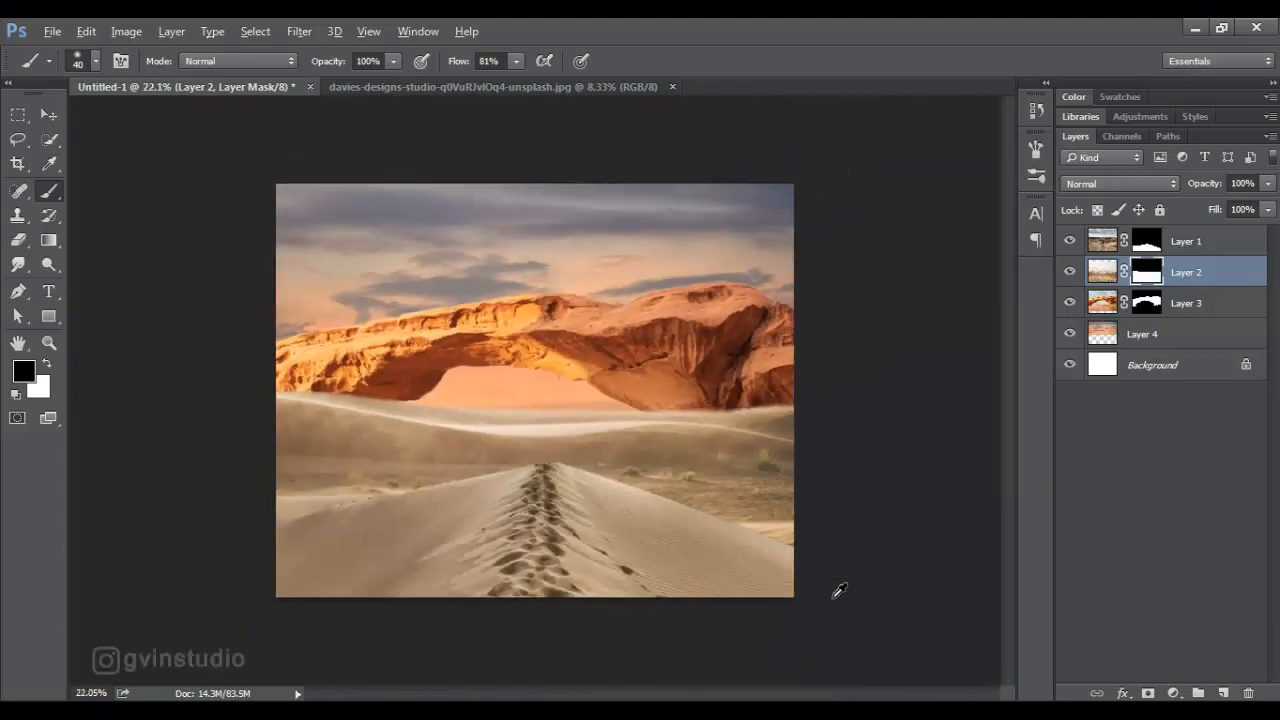
Refine Layer 2's mask in white with an 80 px textured brush, blending the dune crest along the full width of the arch
{"action": "right_click", "coordinate": [836, 606]}
{"action": "key", "text": "Escape"}
{"action": "scroll", "coordinate": [832, 597], "scroll_direction": "up", "scroll_amount": 5}
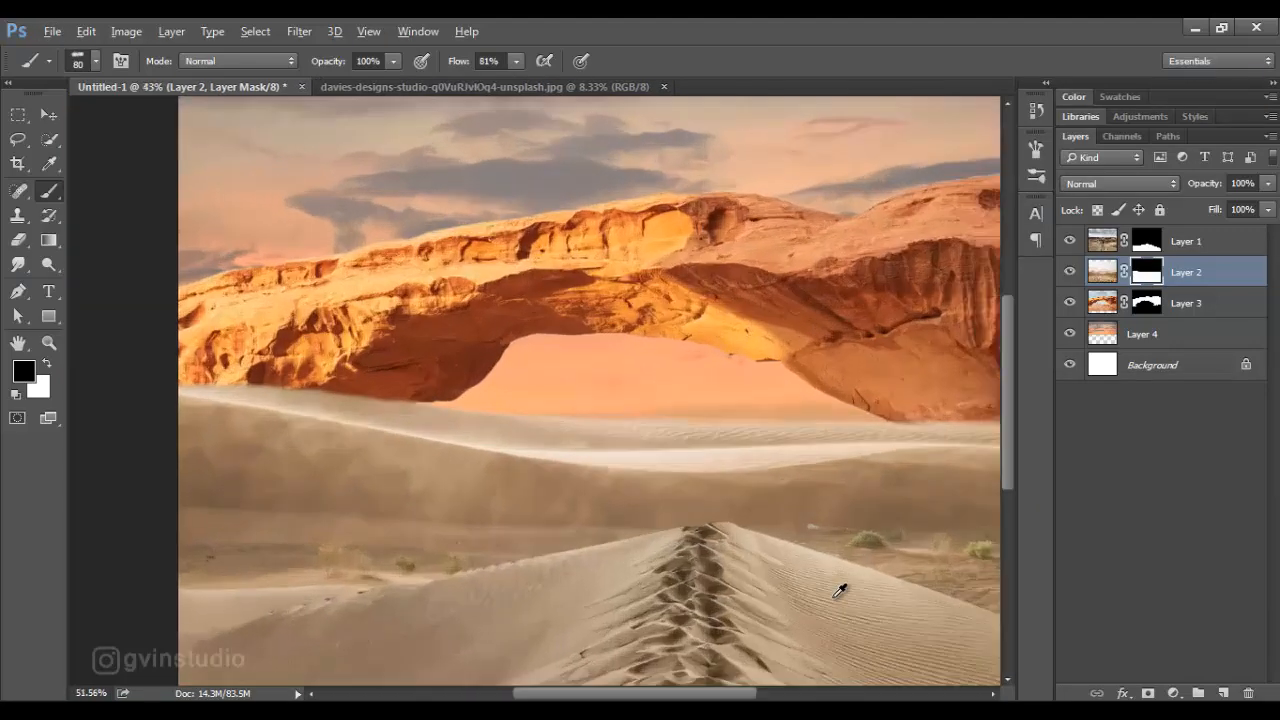
{"action": "key", "text": "x"}
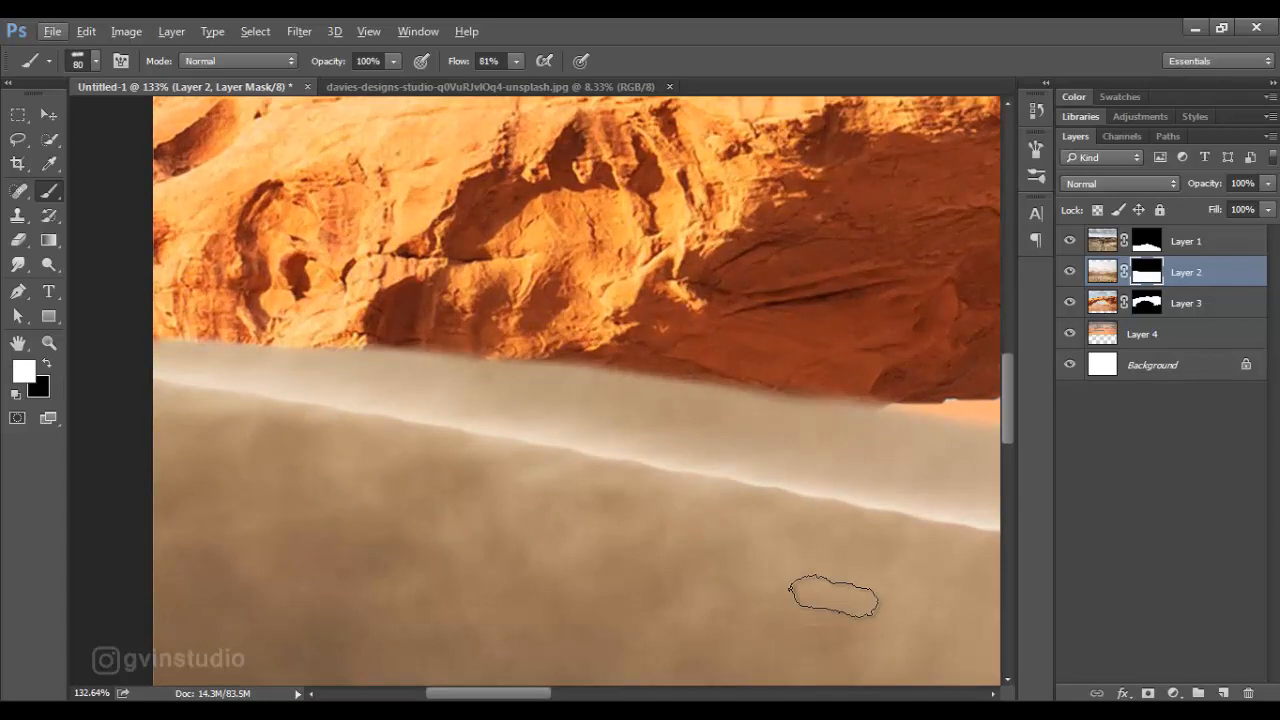
{"action": "left_click_drag", "start_coordinate": [833, 597], "coordinate": [567, 600]}
{"action": "scroll", "coordinate": [833, 597], "scroll_direction": "right", "scroll_amount": 5}
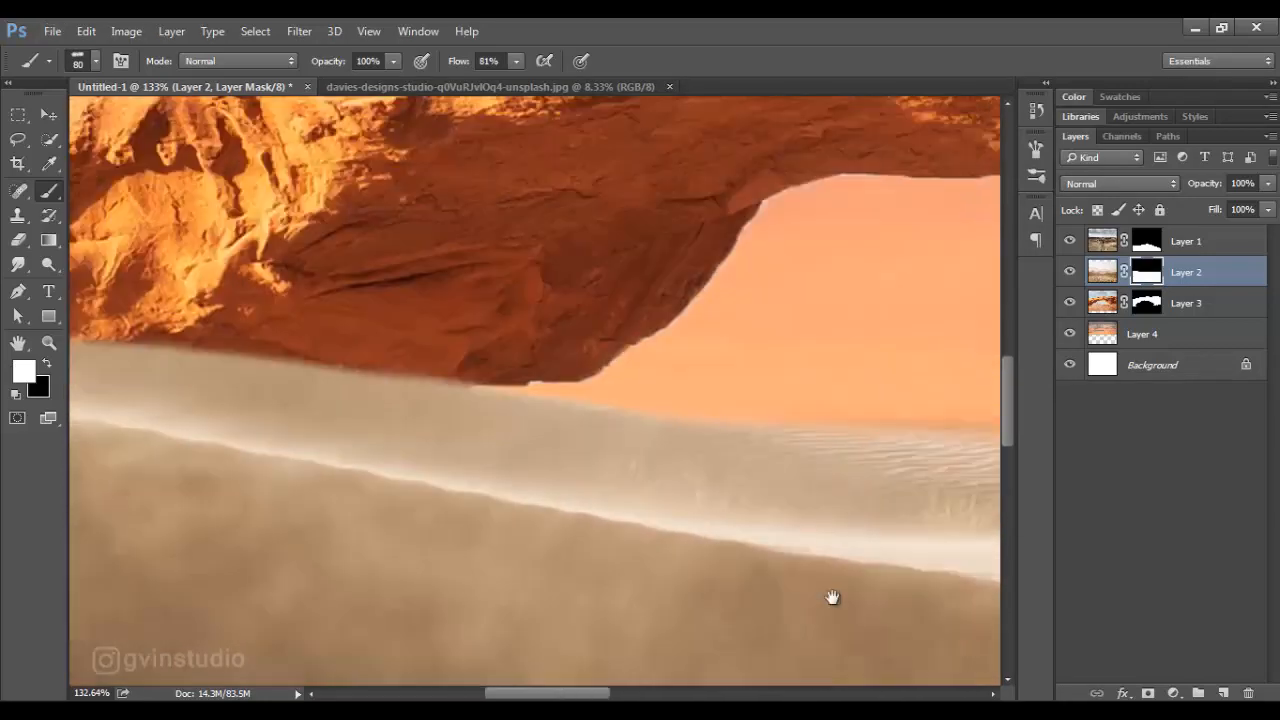
{"action": "scroll", "coordinate": [833, 597], "scroll_direction": "right", "scroll_amount": 8}
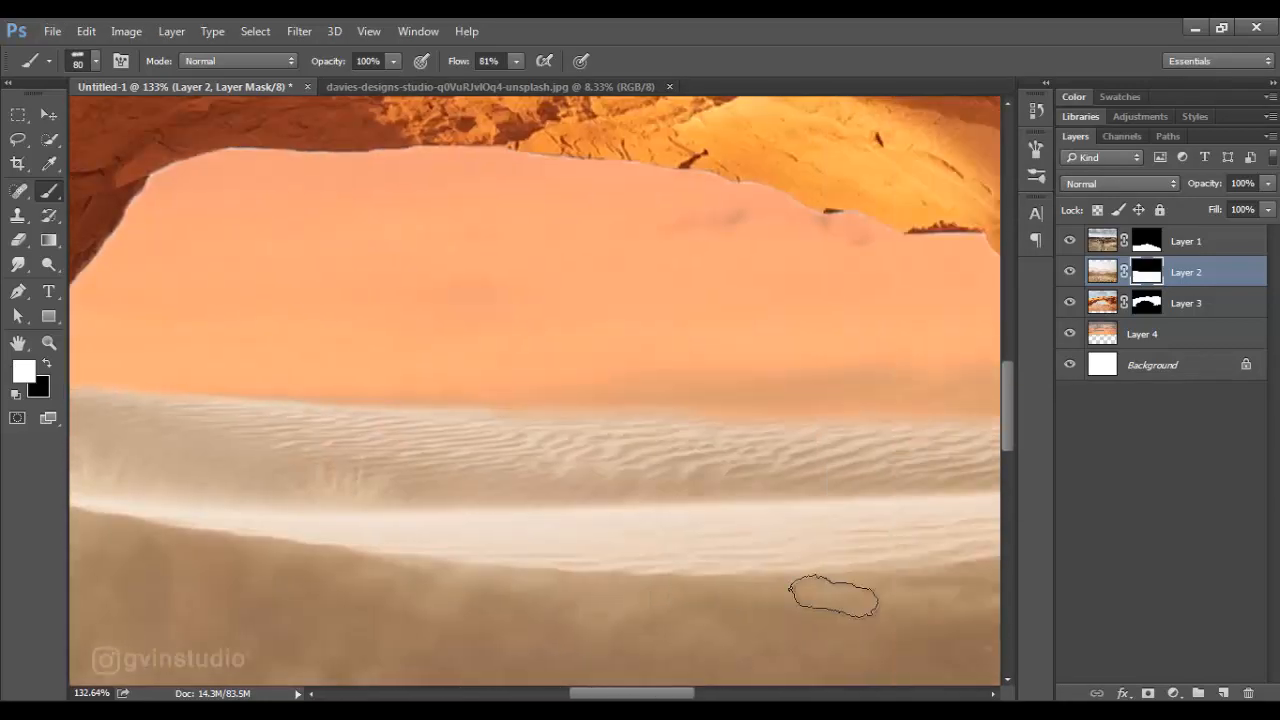
{"action": "scroll", "coordinate": [832, 597], "scroll_direction": "right", "scroll_amount": 5}
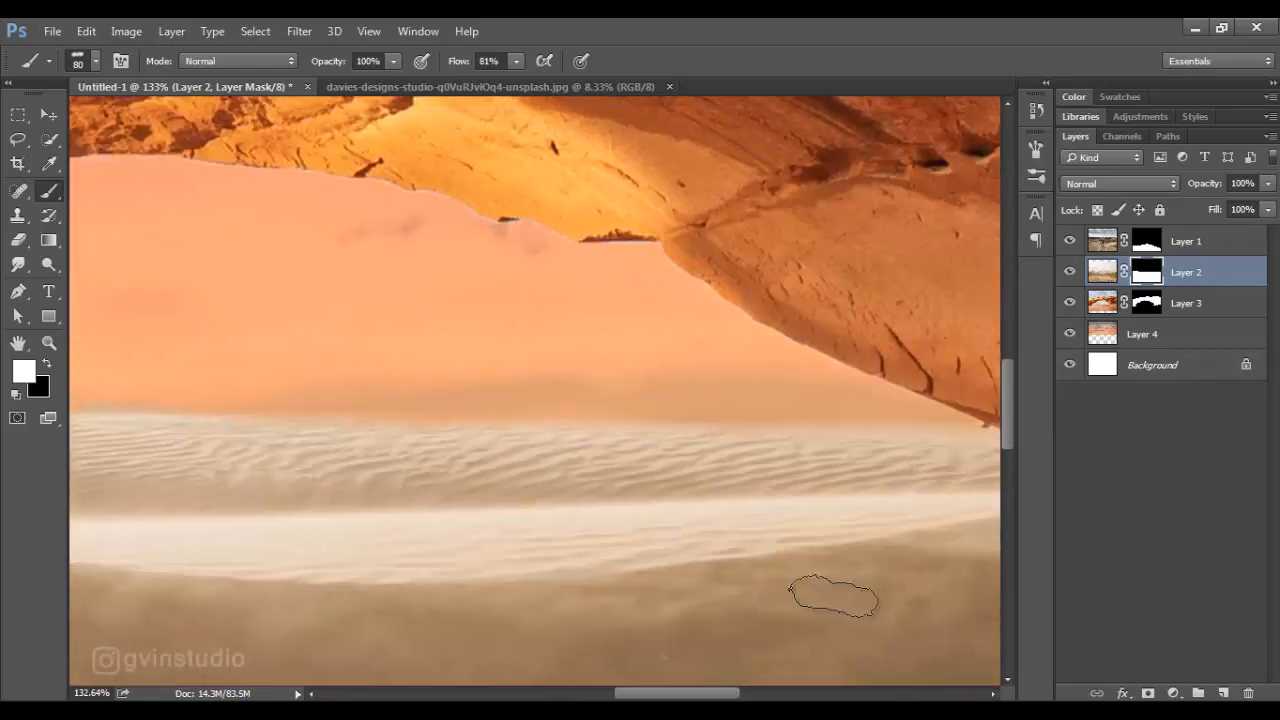
{"action": "scroll", "coordinate": [833, 597], "scroll_direction": "right", "scroll_amount": 10}
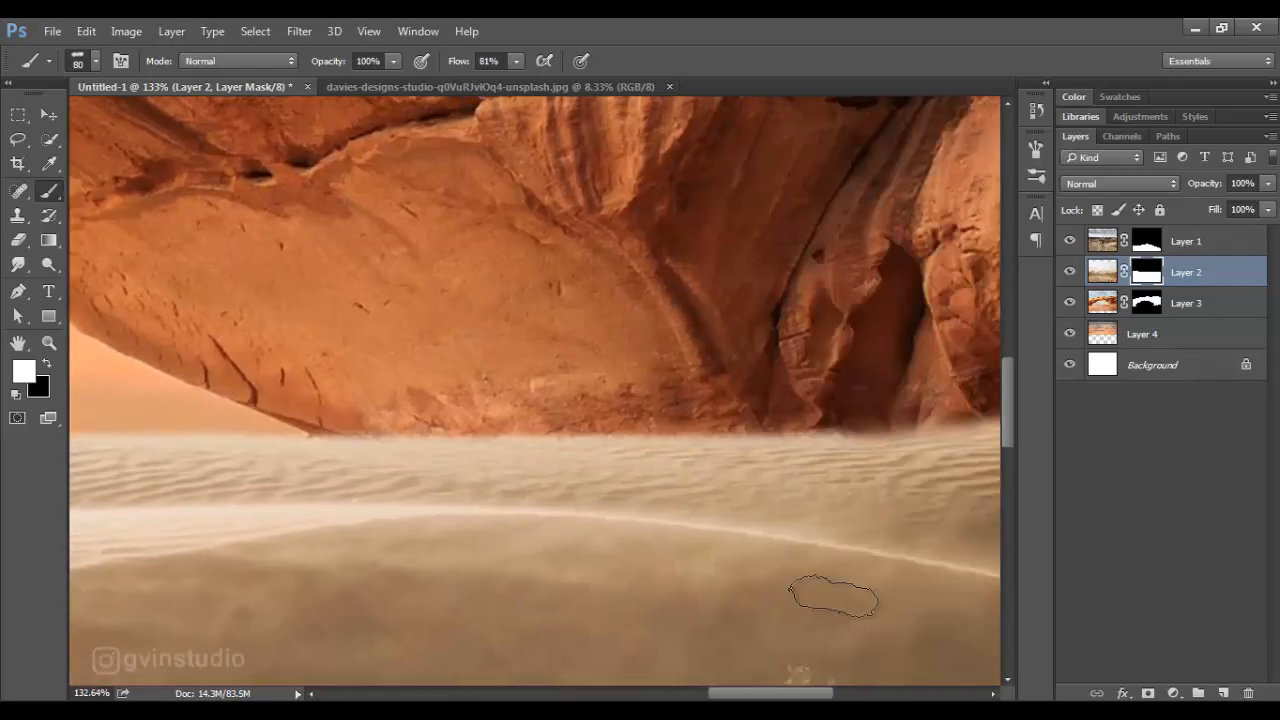
{"action": "scroll", "coordinate": [833, 597], "scroll_direction": "down", "scroll_amount": 1}
{"action": "scroll", "coordinate": [835, 593], "scroll_direction": "down", "scroll_amount": 3}
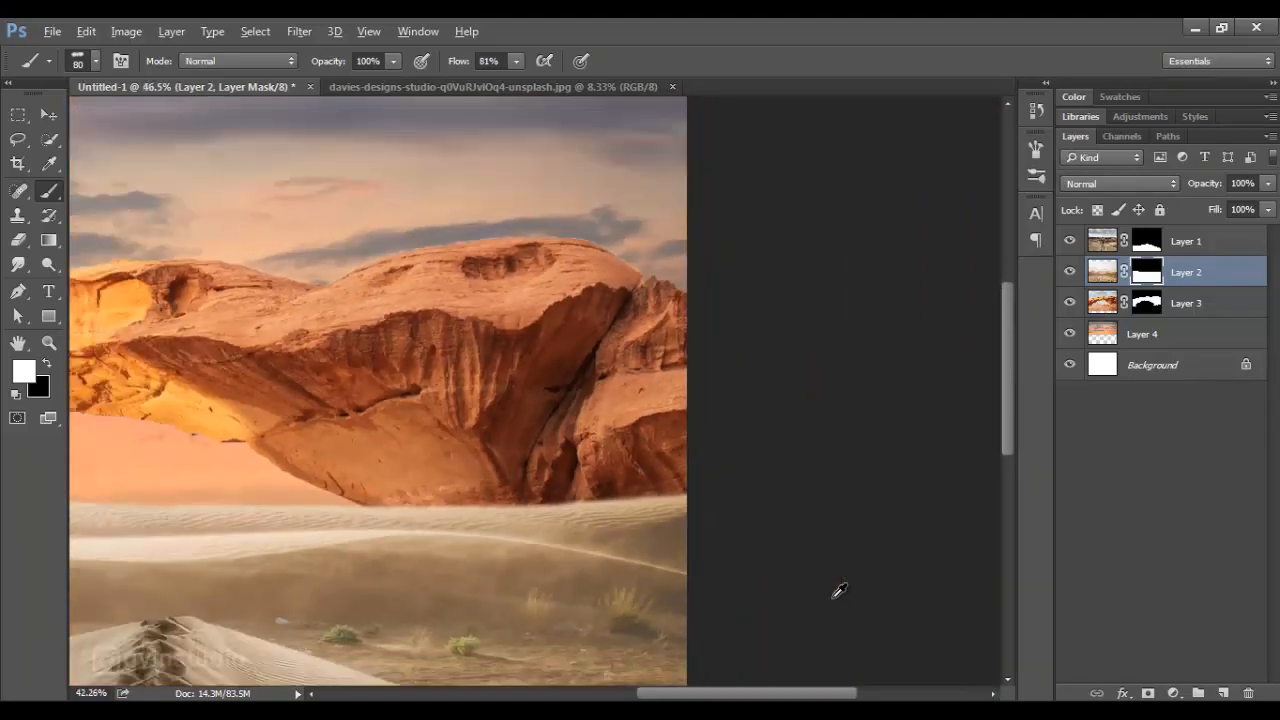
Angle the 80 px textured brush and refine Layer 1's mask along the foreground dune's left edge, ending with black as the foreground colour
{"action": "scroll", "coordinate": [839, 591], "scroll_direction": "down", "scroll_amount": 2}
{"action": "scroll", "coordinate": [839, 591], "scroll_direction": "up", "scroll_amount": 5}
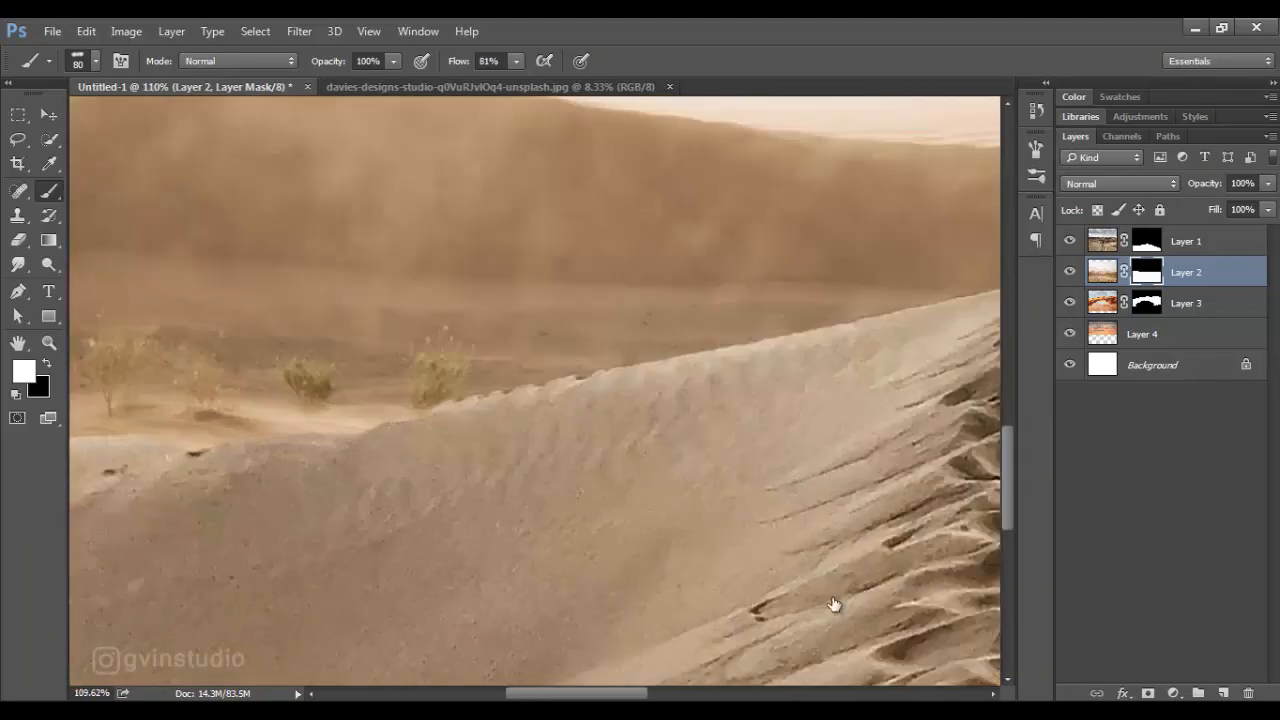
{"action": "key", "text": "alt+bracketright"}
{"action": "scroll", "coordinate": [831, 600], "scroll_direction": "left", "scroll_amount": 5}
{"action": "right_click", "coordinate": [833, 597]}
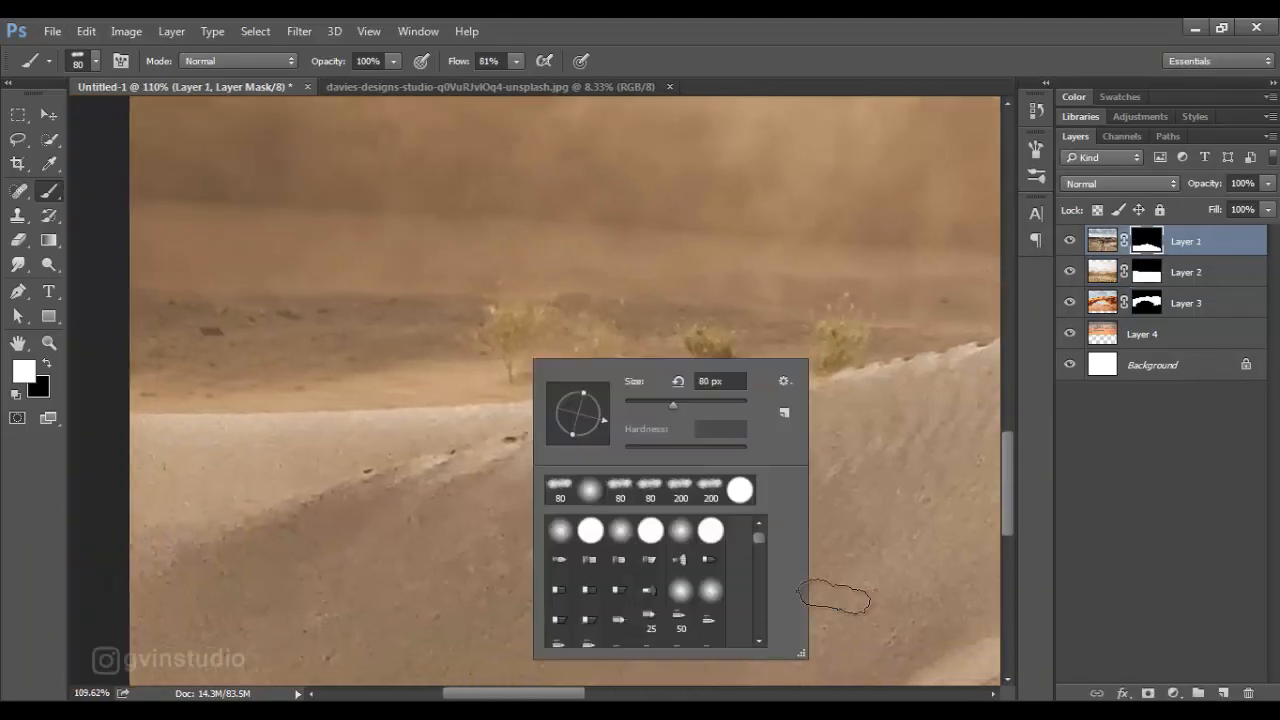
{"action": "key", "text": "shift+Left"}
{"action": "key", "text": "Return"}
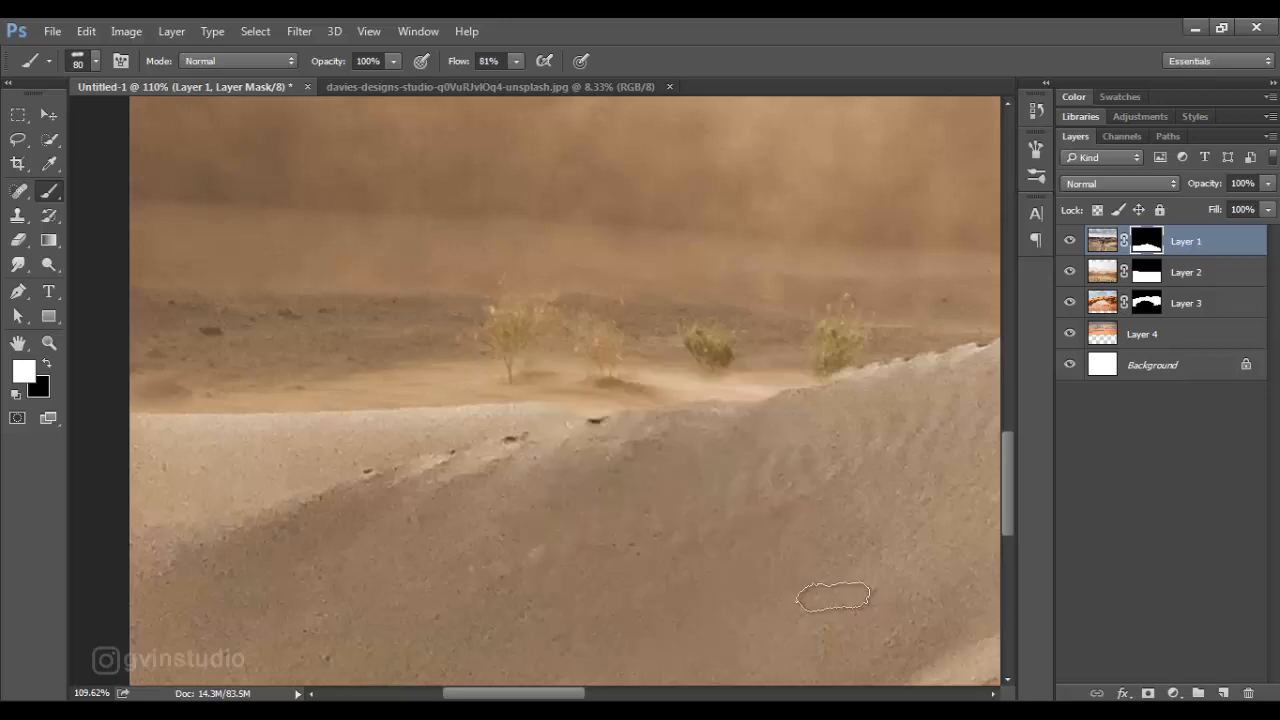
{"action": "key", "text": "alt+bracketleft"}
{"action": "key", "text": "alt+bracketright"}
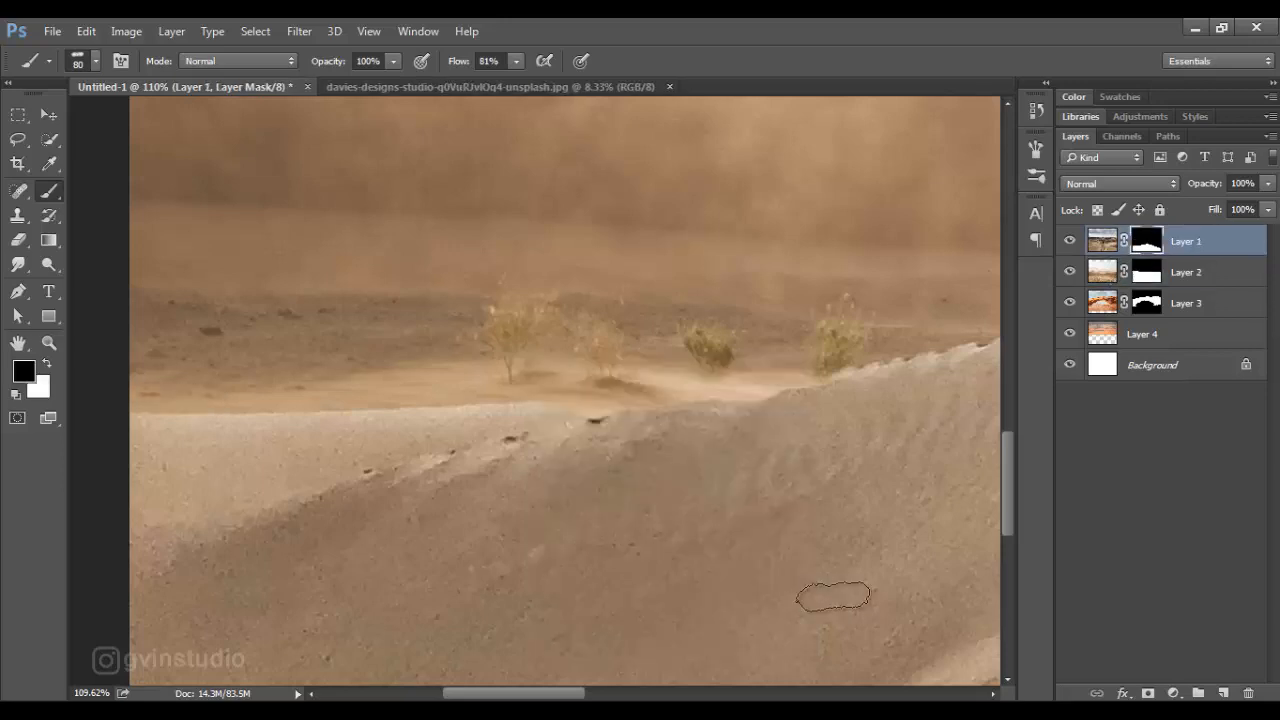
{"action": "left_click_drag", "start_coordinate": [833, 597], "coordinate": [533, 638]}
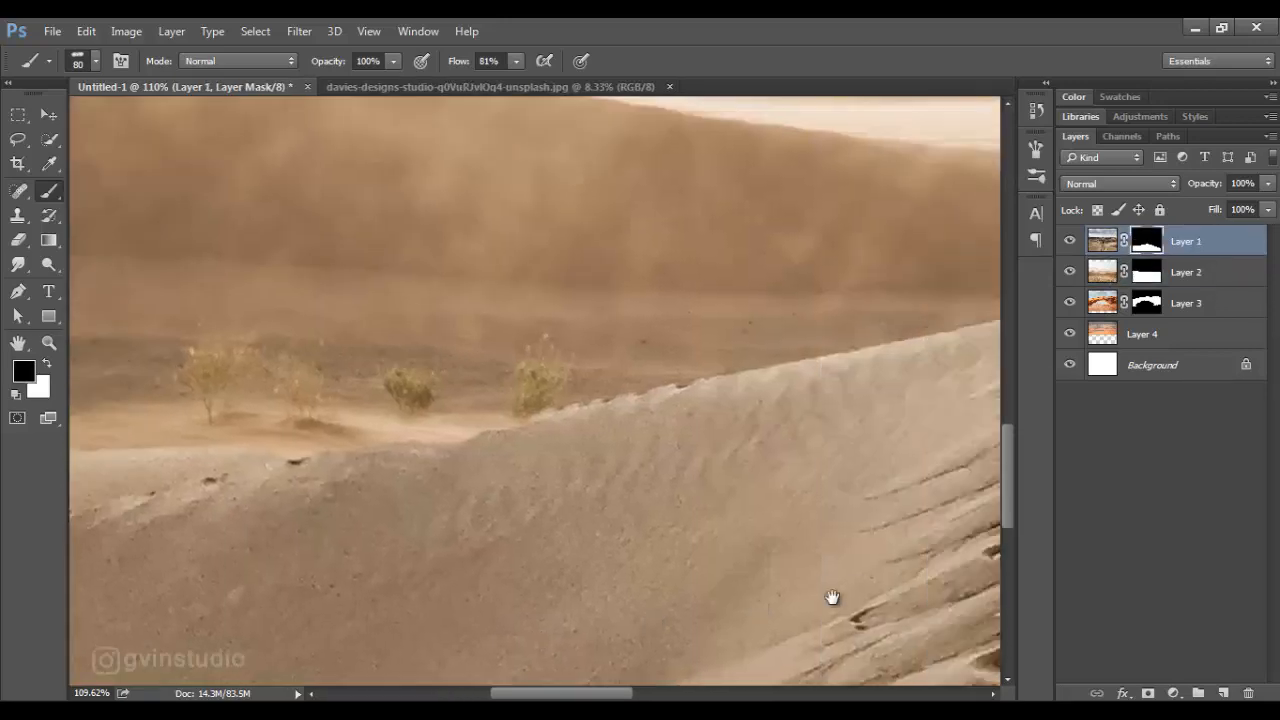
Re-angle the textured brush and roughen Layer 1's mask in black along the slope rising to the footprint-covered peak
{"action": "right_click", "coordinate": [832, 597]}
{"action": "key", "text": "shift+Left"}
{"action": "key", "text": "Return"}
{"action": "left_click_drag", "start_coordinate": [832, 597], "coordinate": [614, 629]}
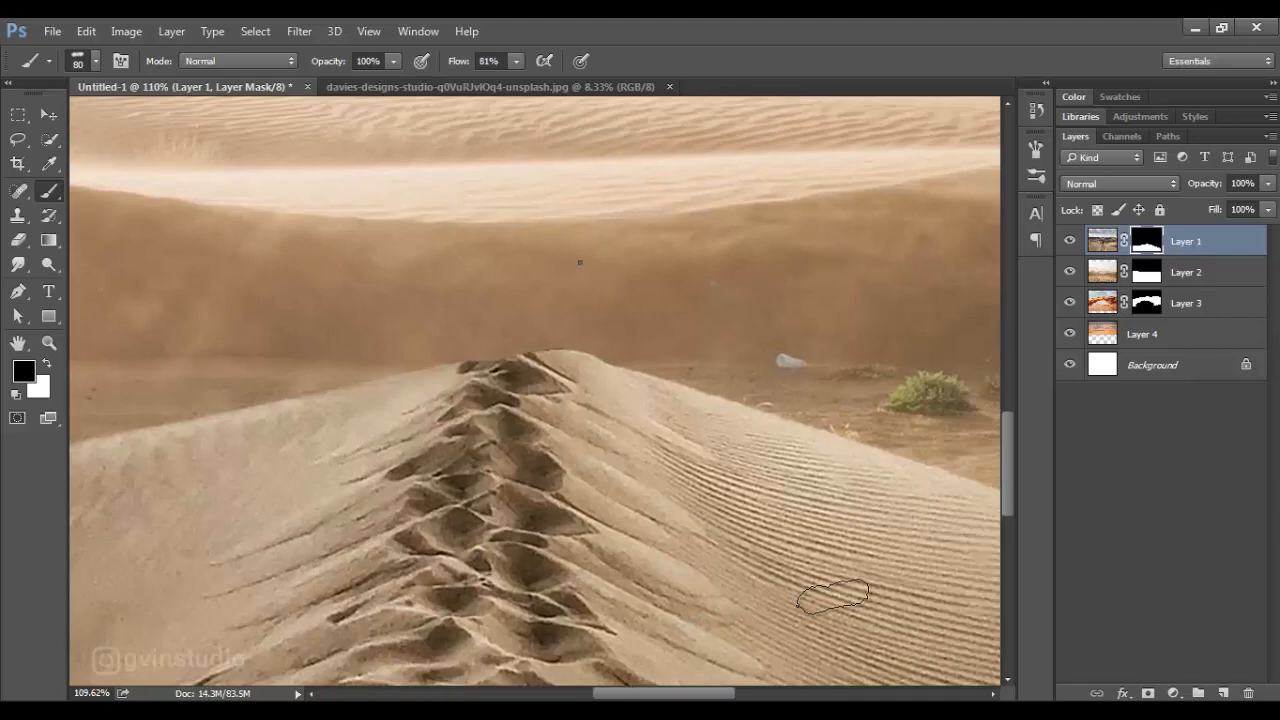
{"action": "right_click", "coordinate": [832, 597]}
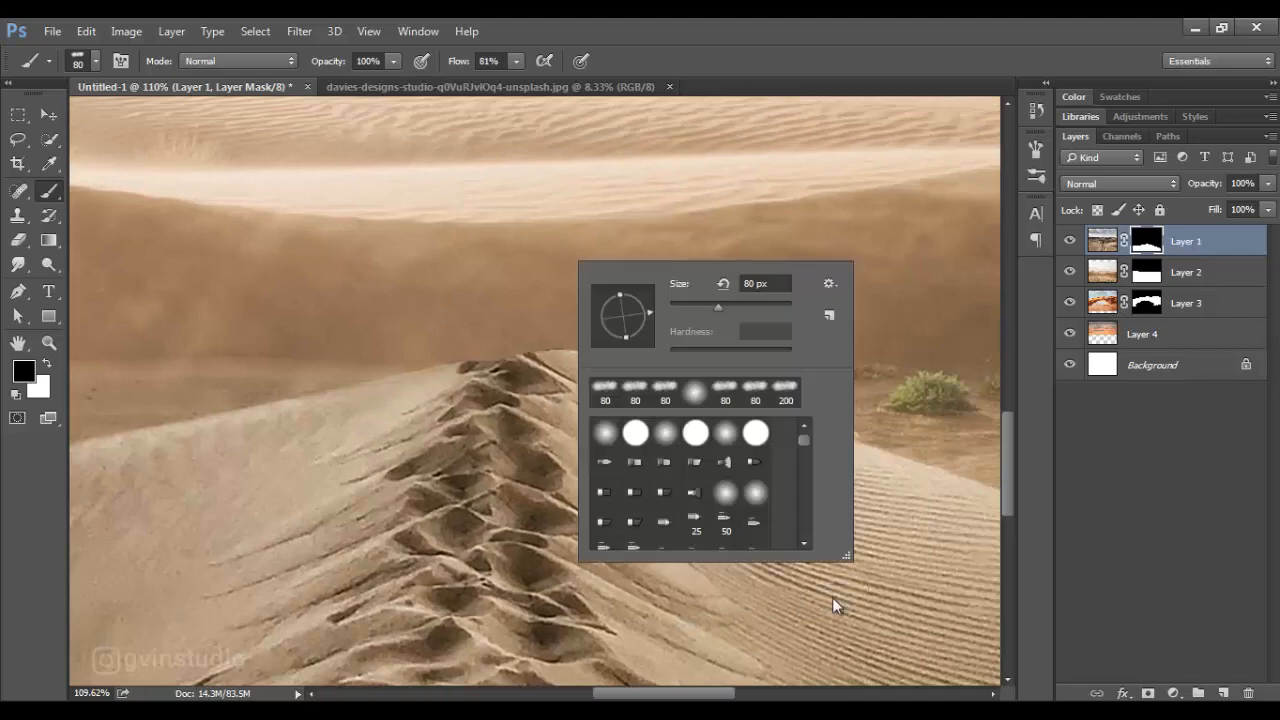
{"action": "key", "text": "Return"}
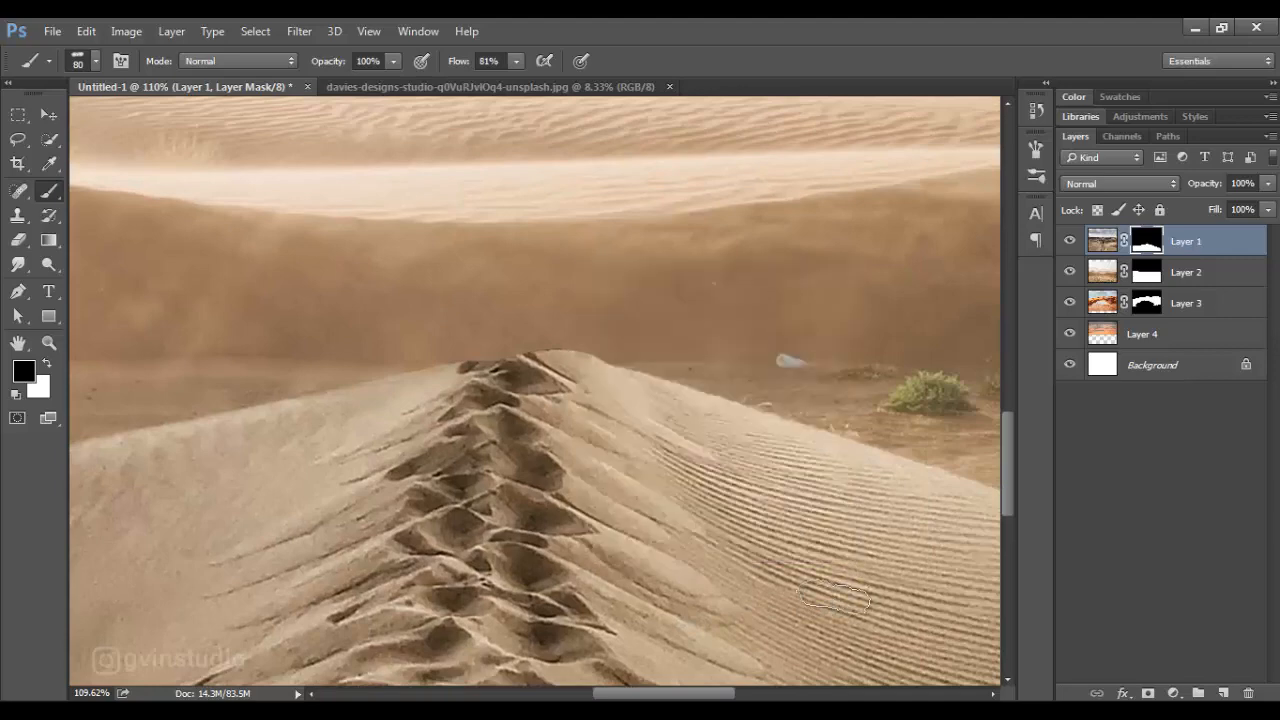
Blend Layer 1's mask edge down the dune's rippled right slope to the canvas edge, matching the 80 px textured brush's angle to the slope
{"action": "left_click_drag", "start_coordinate": [832, 597], "coordinate": [372, 511]}
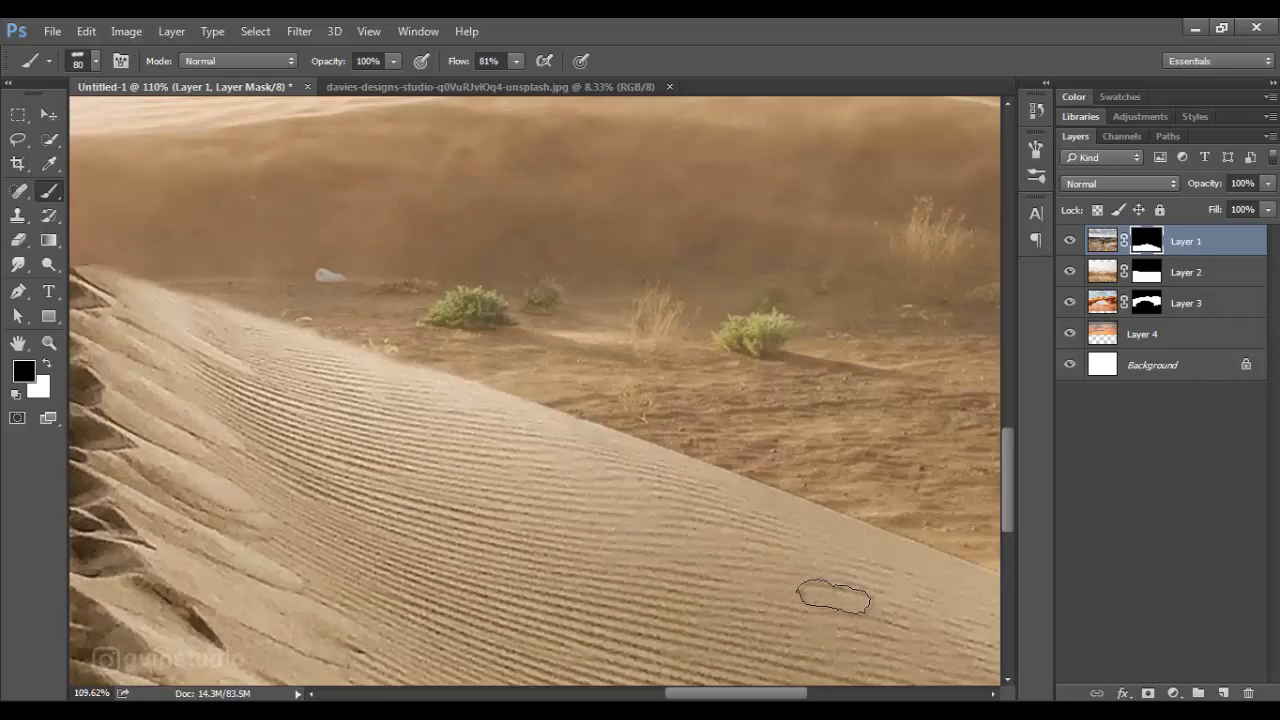
{"action": "left_click_drag", "start_coordinate": [834, 597], "coordinate": [584, 541]}
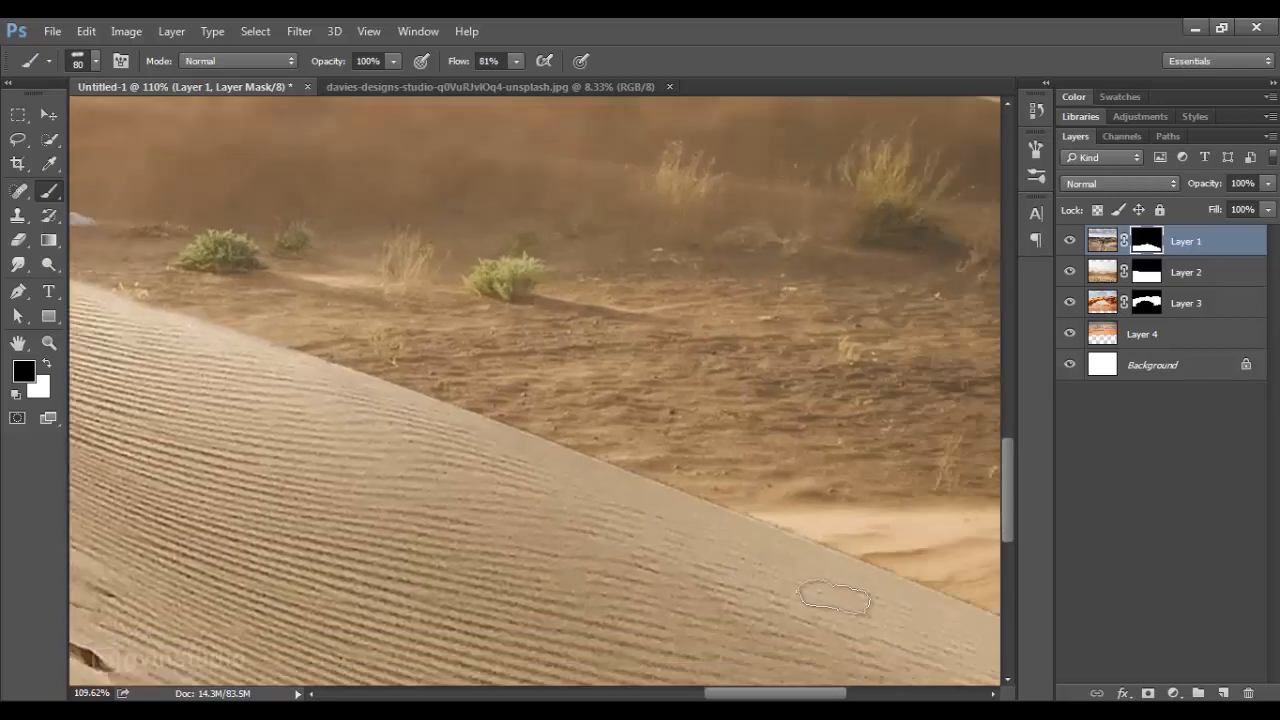
{"action": "right_click", "coordinate": [832, 597]}
{"action": "left_click_drag", "start_coordinate": [690, 438], "coordinate": [687, 446]}
{"action": "key", "text": "Return"}
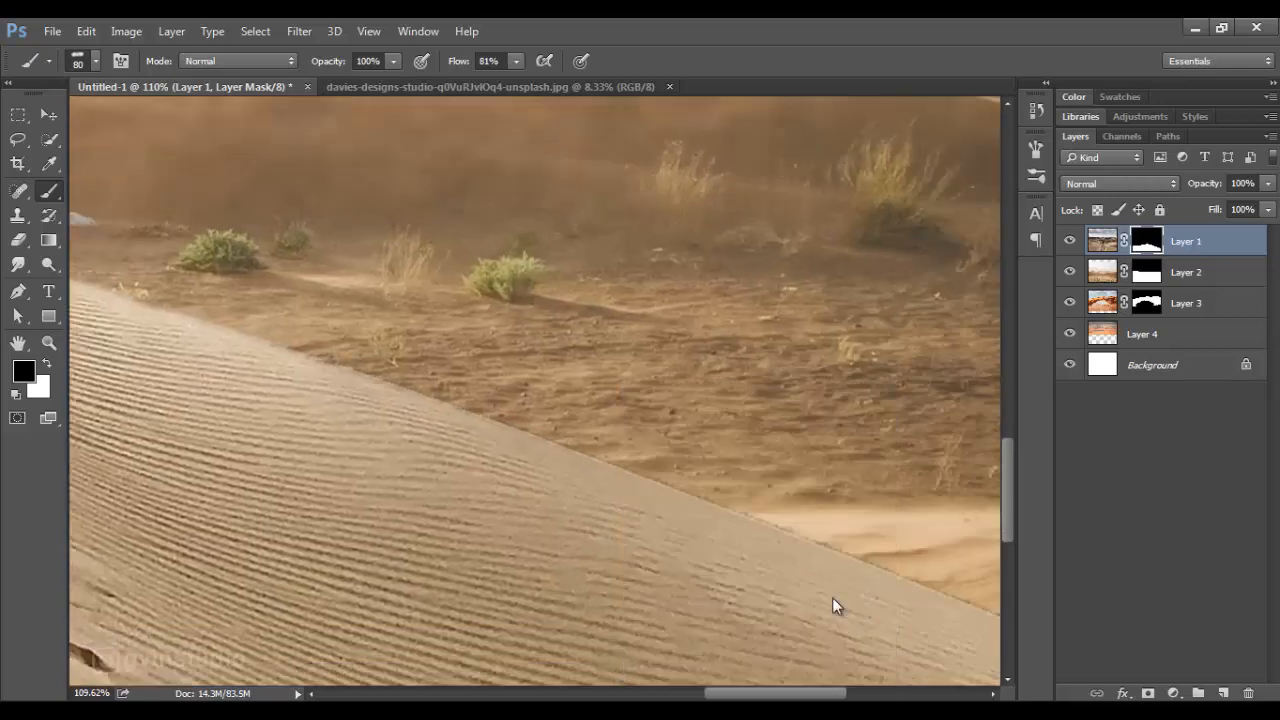
{"action": "left_click_drag", "start_coordinate": [832, 597], "coordinate": [654, 523]}
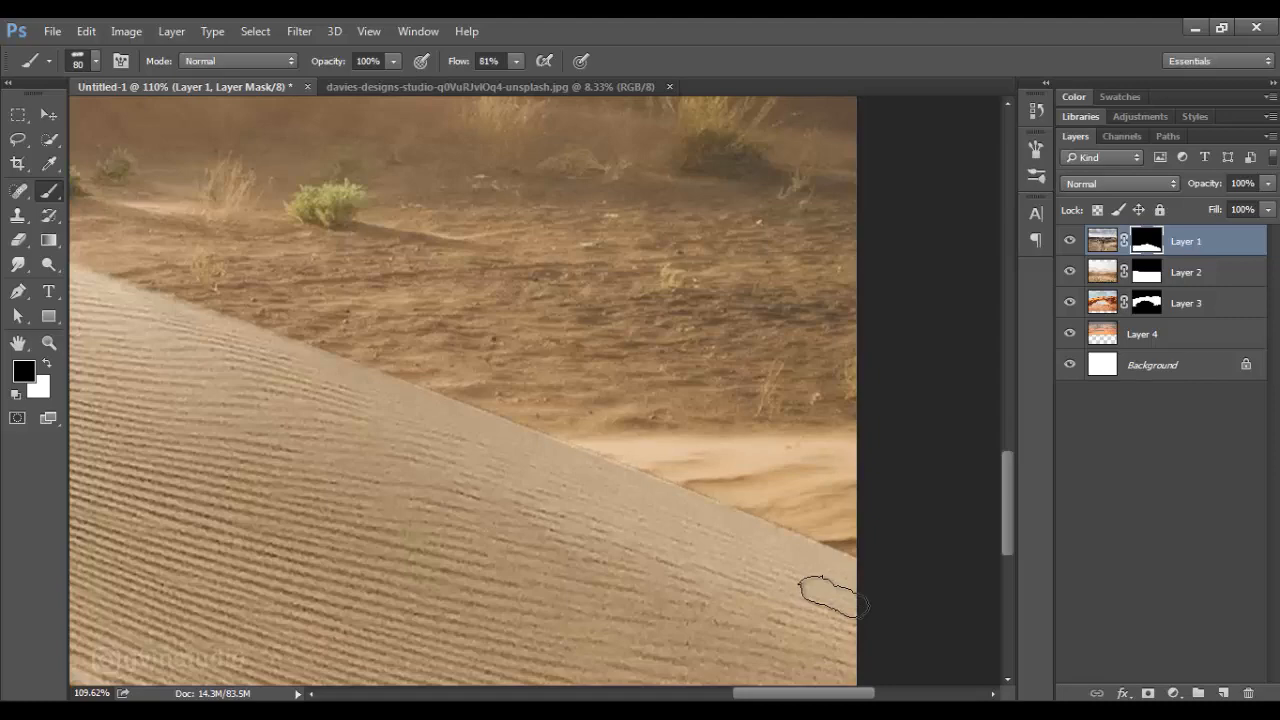
{"action": "scroll", "coordinate": [834, 597], "scroll_direction": "down", "scroll_amount": 17}
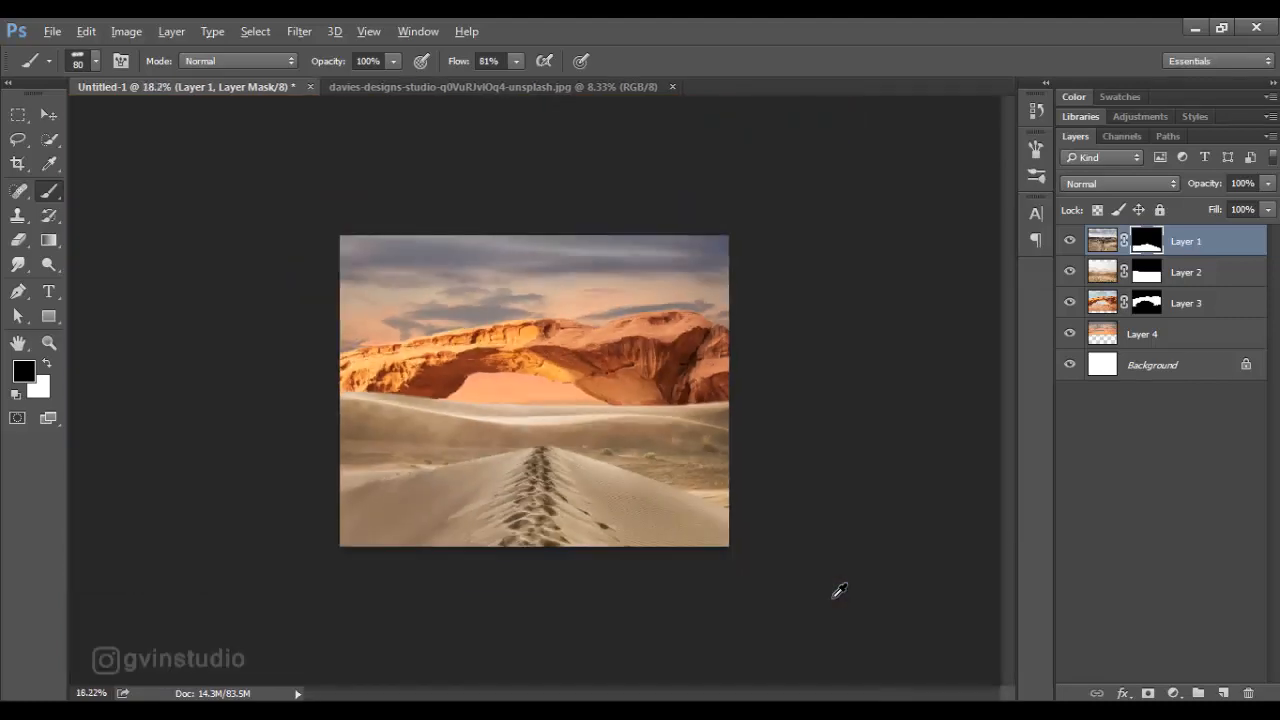
Add a Brightness/Contrast adjustment above the sky on Layer 4, clip it to that layer and adjust it
{"action": "scroll", "coordinate": [835, 593], "scroll_direction": "up", "scroll_amount": 3}
{"action": "key", "text": "v"}
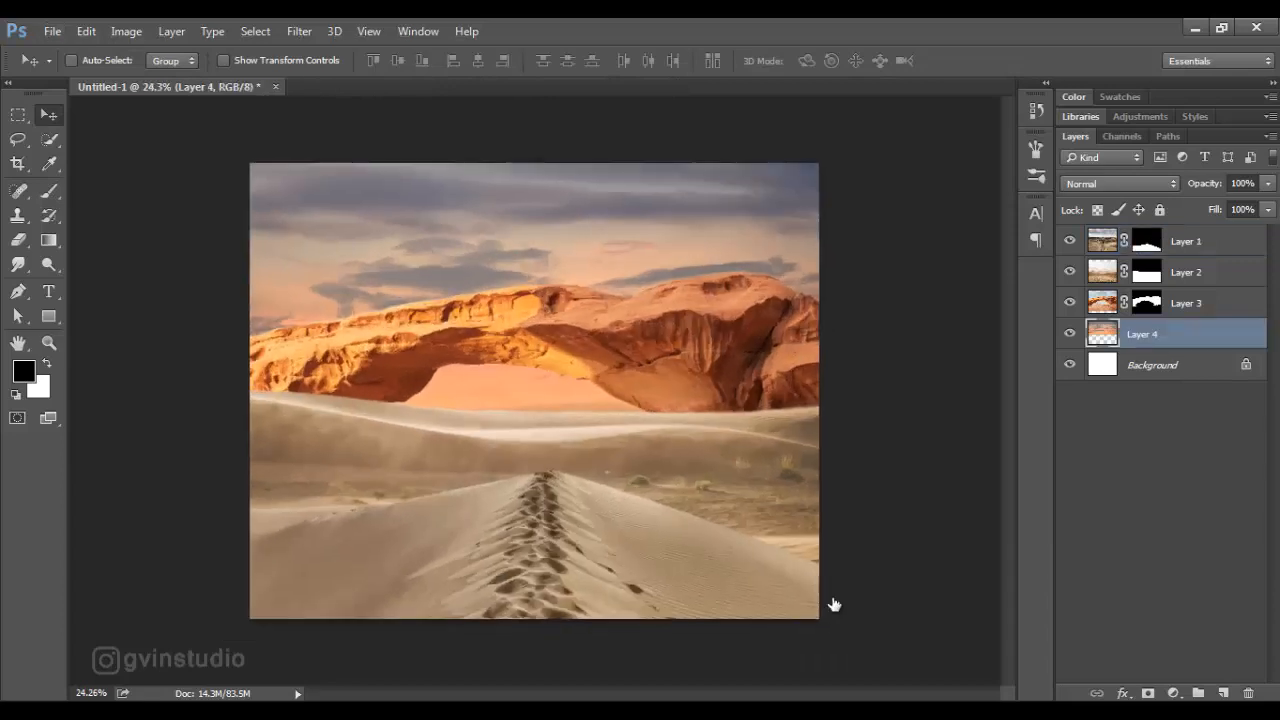
{"action": "left_click", "coordinate": [1173, 693]}
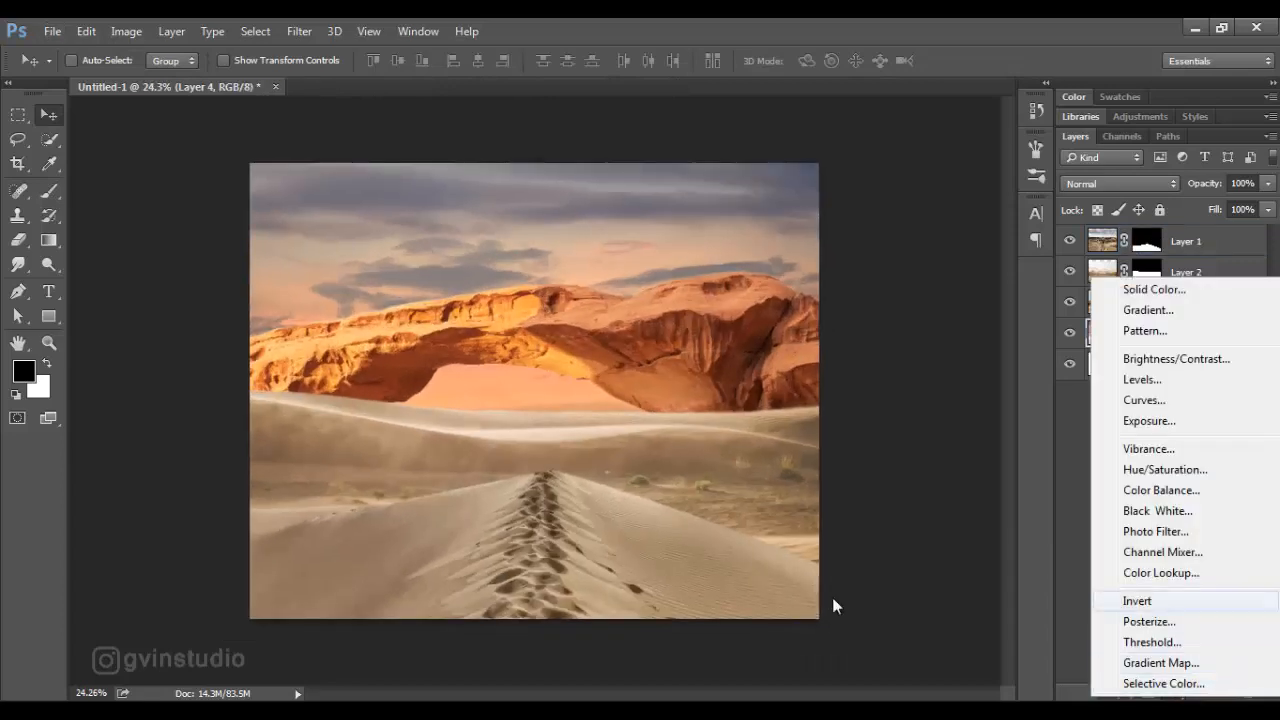
{"action": "left_click", "coordinate": [1176, 359]}
{"action": "left_click", "coordinate": [816, 543]}
{"action": "left_click_drag", "start_coordinate": [820, 331], "coordinate": [810, 325]}
Add a Color Balance adjustment clipped to Layer 4 with midtones at Cyan-Red +17, Magenta-Green -8 and Yellow-Blue -15
{"action": "left_click", "coordinate": [1173, 693]}
{"action": "left_click", "coordinate": [1149, 431]}
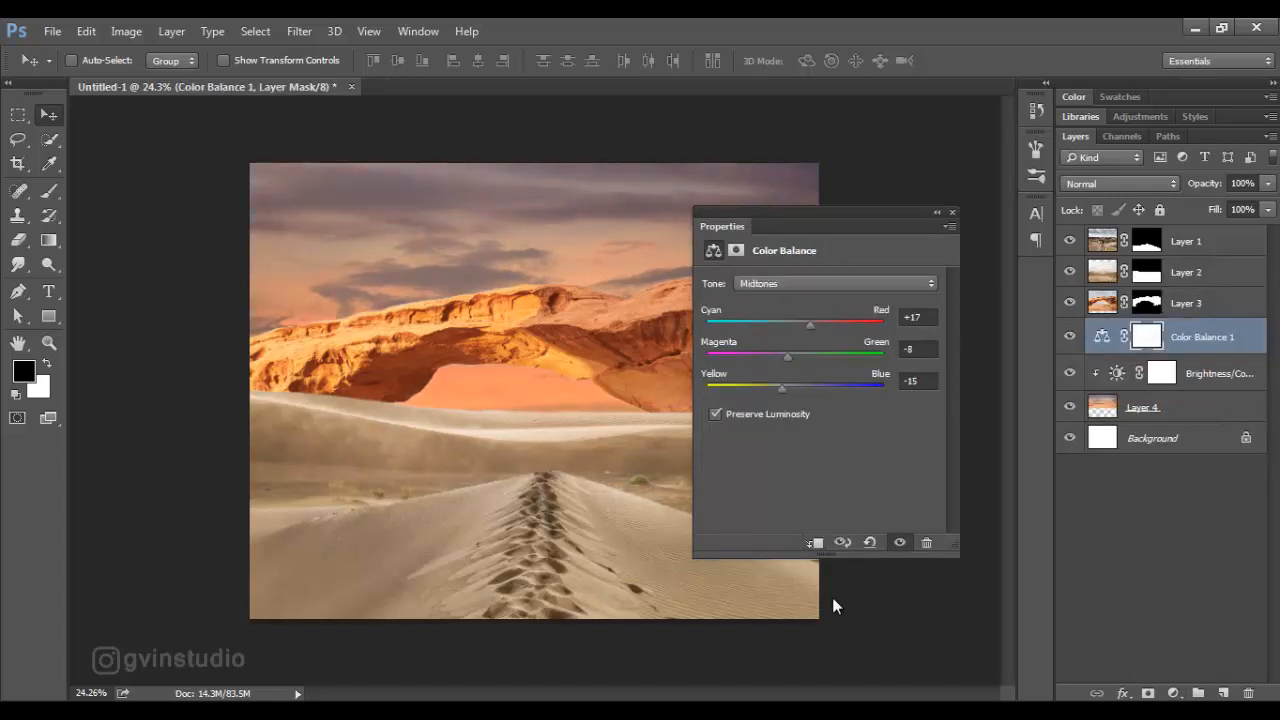
{"action": "left_click", "coordinate": [952, 212]}
{"action": "scroll", "coordinate": [833, 600], "scroll_direction": "down", "scroll_amount": 3}
{"action": "scroll", "coordinate": [833, 600], "scroll_direction": "up", "scroll_amount": 1}
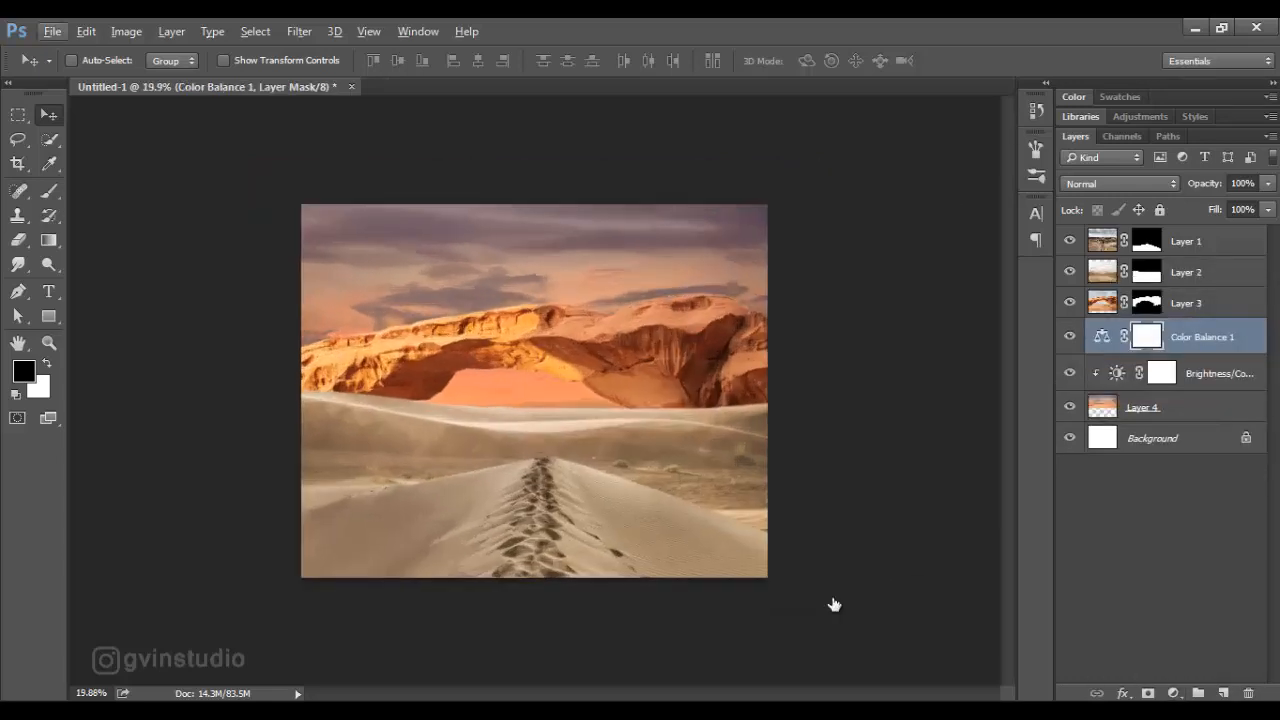
{"action": "left_click", "coordinate": [1180, 354], "text": "alt"}
Create a new layer above the Color Balance adjustment and add a pale yellow-to-transparent linear gradient over the upper-left sky
{"action": "left_click", "coordinate": [1223, 693]}
{"action": "left_click", "coordinate": [24, 371]}
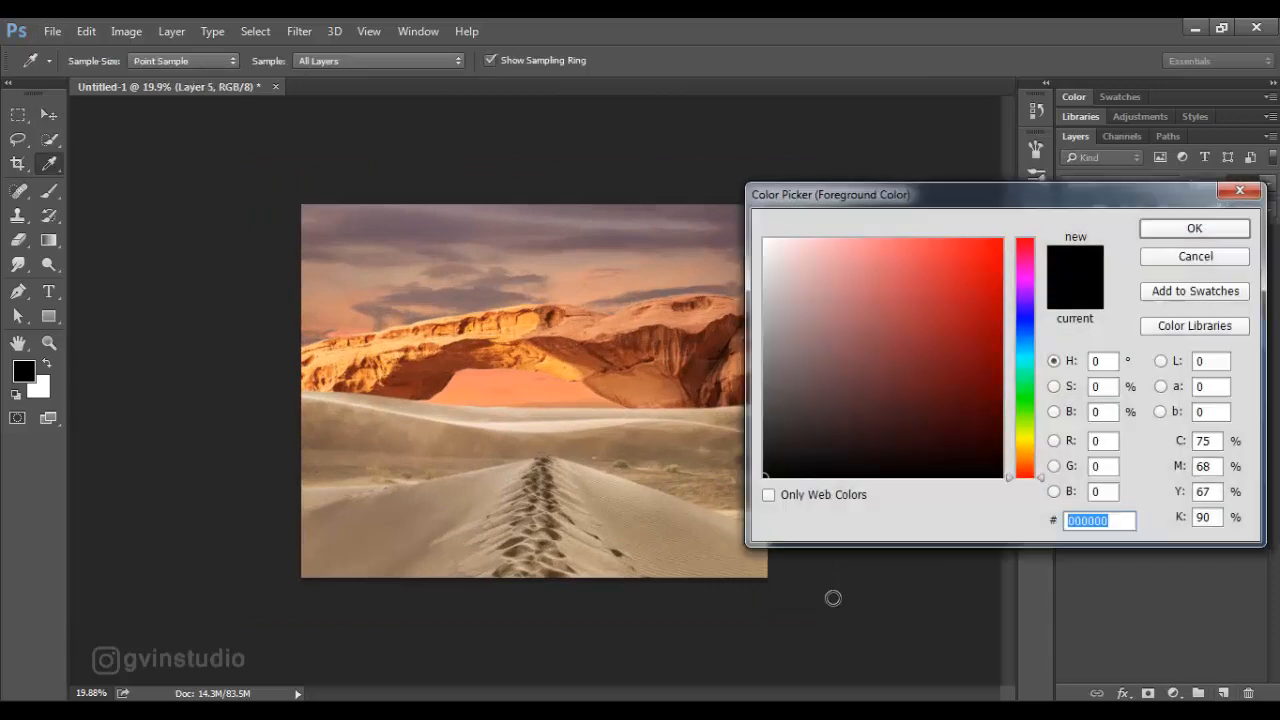
{"action": "left_click", "coordinate": [1026, 438]}
{"action": "left_click", "coordinate": [803, 245]}
{"action": "left_click_drag", "start_coordinate": [1026, 440], "coordinate": [1026, 442]}
{"action": "key", "text": "Return"}
{"action": "key", "text": "g"}
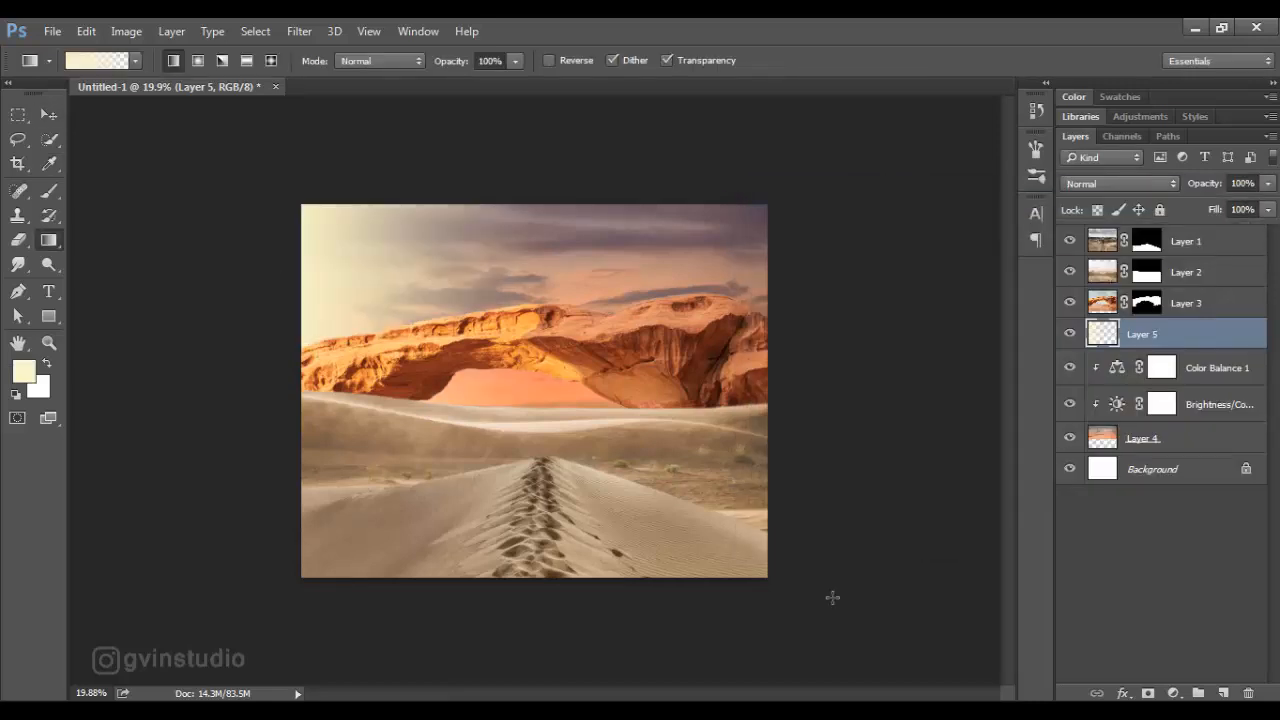
Add another pale yellow-to-transparent gradient across the sky's left side on Layer 5 and set the layer's opacity to 65%
{"action": "left_click_drag", "start_coordinate": [270, 316], "coordinate": [600, 316]}
{"action": "key", "text": "v"}
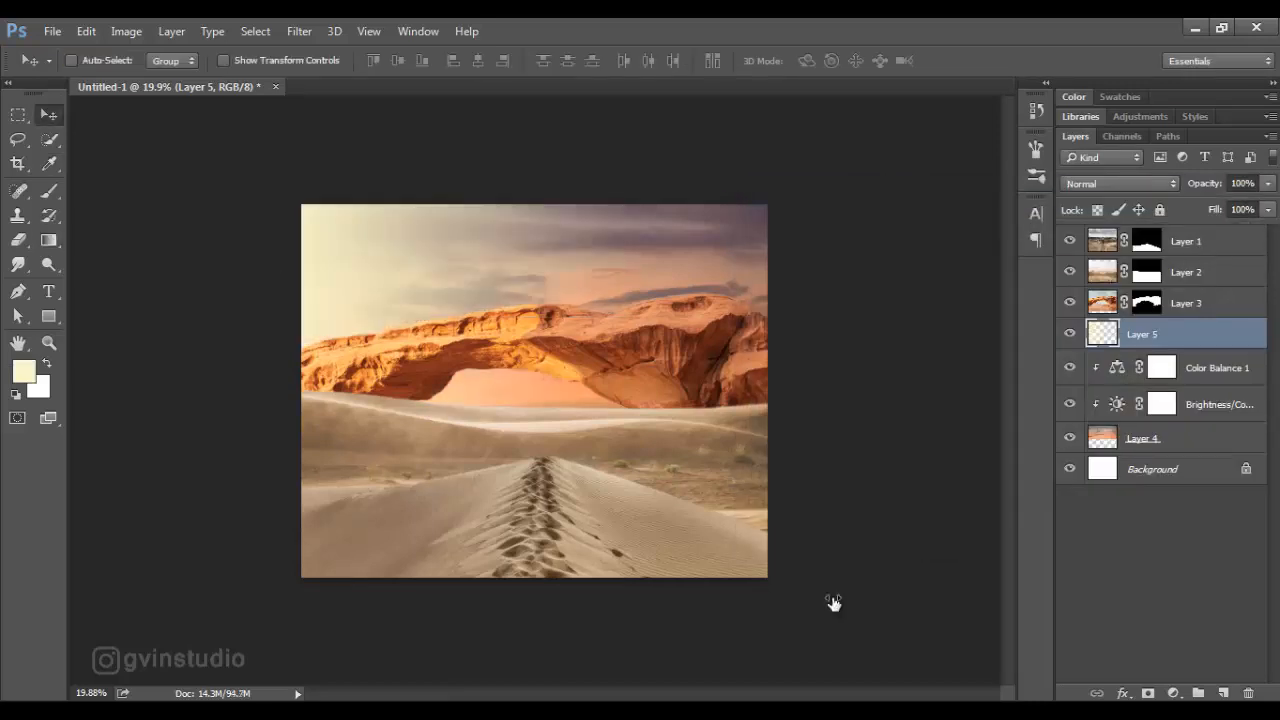
{"action": "key", "text": "6"}
{"action": "key", "text": "5"}
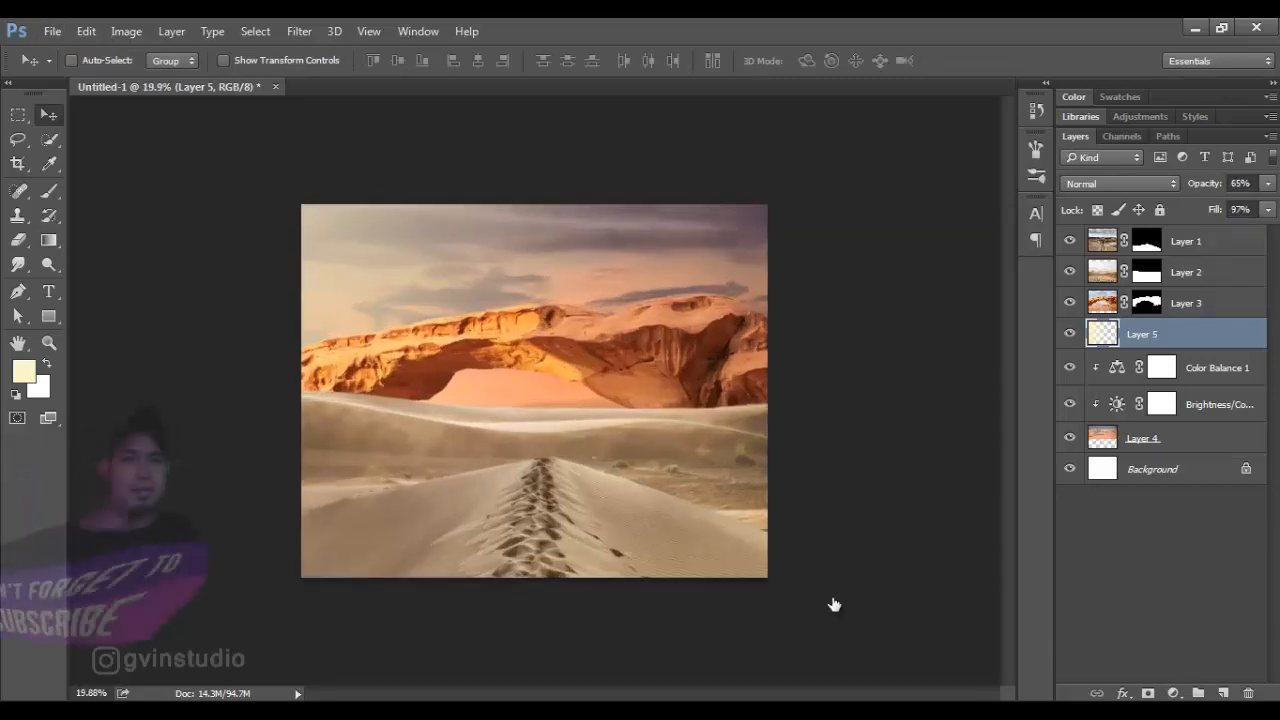
Select Layer 3 and nudge the rock arch slightly downward behind the dunes
{"action": "key", "text": "alt+bracketright"}
{"action": "key", "text": "shift+Down"}
{"action": "key", "text": "shift+Down"}
{"action": "key", "text": "shift+Down"}
{"action": "key", "text": "shift+Down"}
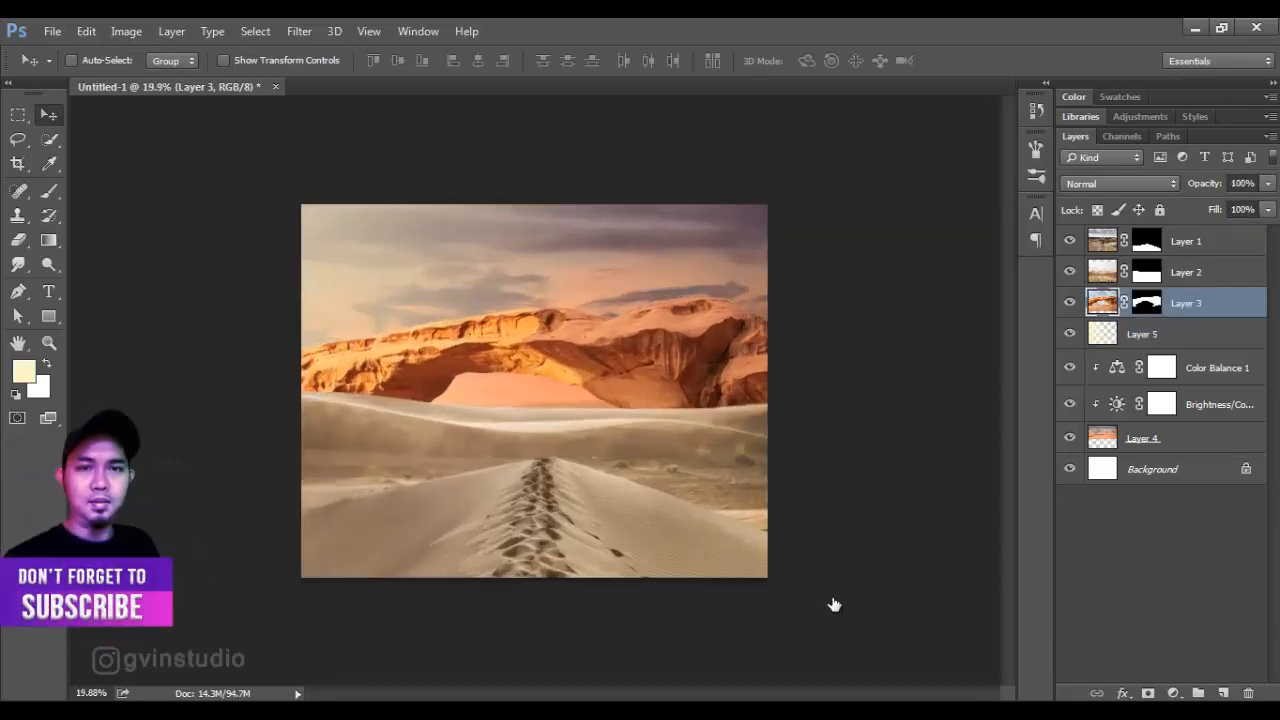
Group Layer 4, its two adjustments and Layer 5, and name the group "sky"
{"action": "key", "text": "alt+bracketleft"}
{"action": "key", "text": "alt+bracketleft"}
{"action": "key", "text": "alt+bracketleft"}
{"action": "key", "text": "alt+bracketleft"}
{"action": "key", "text": "shift+alt+bracketright"}
{"action": "key", "text": "shift+alt+bracketright"}
{"action": "key", "text": "shift+alt+bracketright"}
{"action": "key", "text": "ctrl+g"}
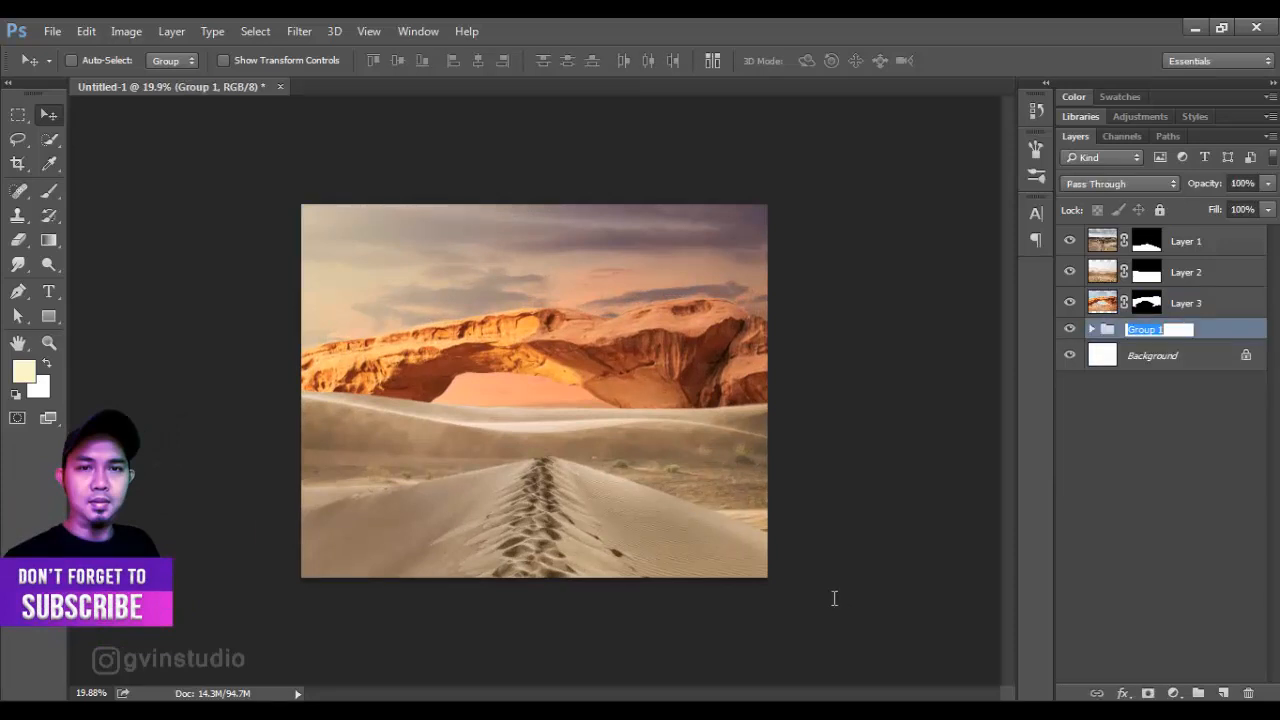
{"action": "type", "text": "sky"}
{"action": "key", "text": "Return"}
Add an Exposure adjustment clipped to the rock arch on Layer 3, with Exposure at -0.33
{"action": "key", "text": "alt+bracketright"}
{"action": "left_click", "coordinate": [1173, 693]}
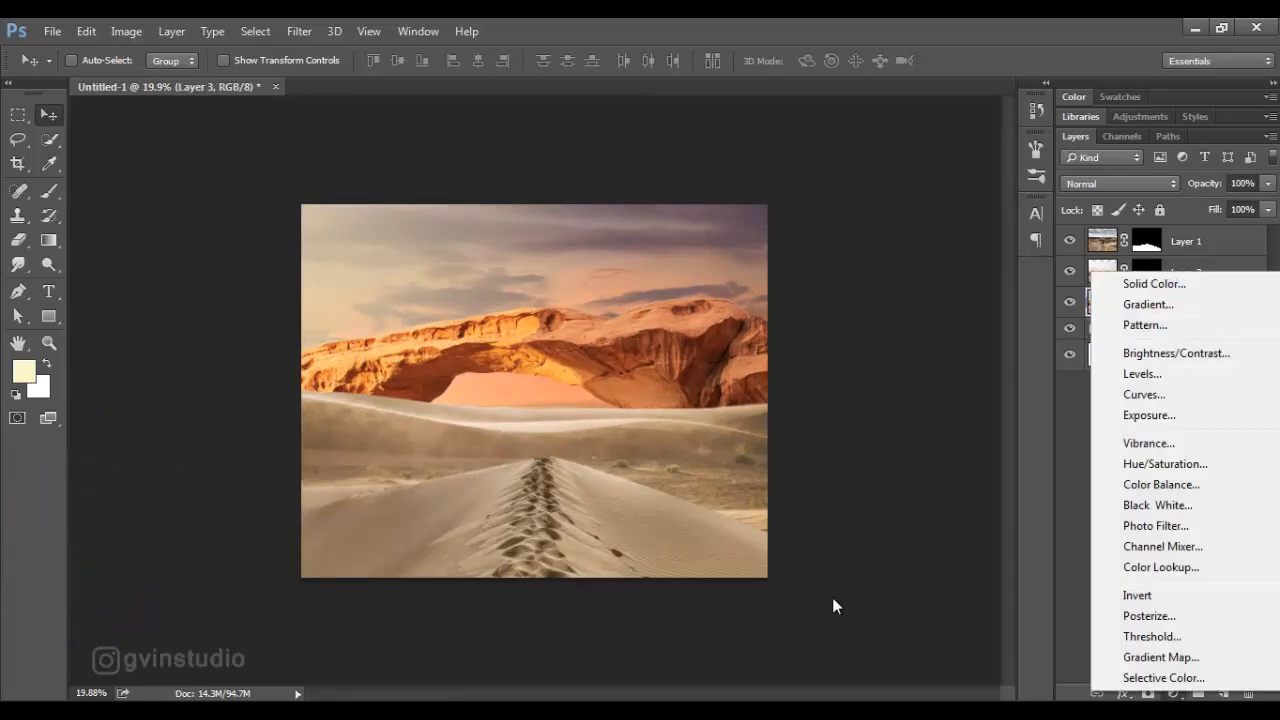
{"action": "left_click", "coordinate": [1149, 416]}
{"action": "key", "text": "ctrl+alt+g"}
{"action": "left_click_drag", "start_coordinate": [820, 332], "coordinate": [814, 332]}
Add a Levels adjustment clipped to Layer 3, raising the black output level and lowering the white output level
{"action": "left_click", "coordinate": [1173, 693]}
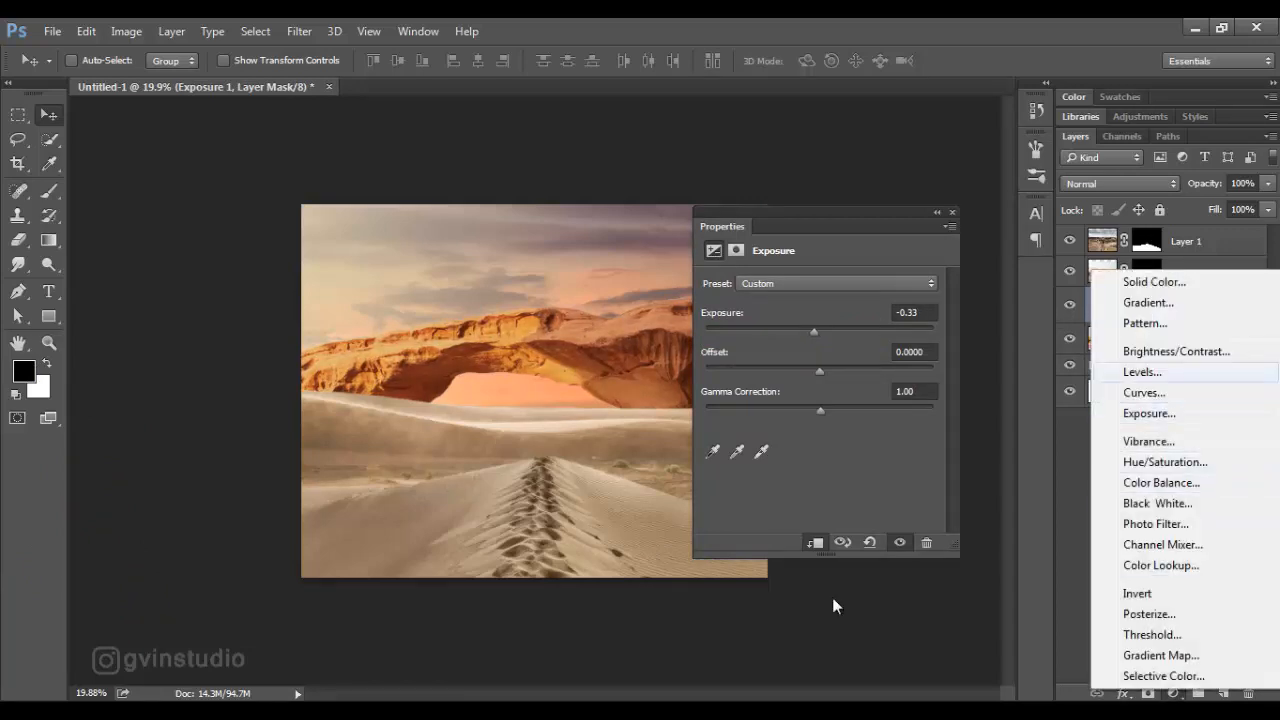
{"action": "left_click", "coordinate": [1142, 372]}
{"action": "left_click", "coordinate": [816, 543]}
{"action": "left_click_drag", "start_coordinate": [728, 473], "coordinate": [753, 473]}
{"action": "left_click_drag", "start_coordinate": [935, 473], "coordinate": [920, 473]}
Add a second Levels adjustment clipped to Layer 3 with the white output level at 192, and invert its mask to black
{"action": "left_click", "coordinate": [1173, 693]}
{"action": "left_click", "coordinate": [1142, 372]}
{"action": "left_click", "coordinate": [816, 543]}
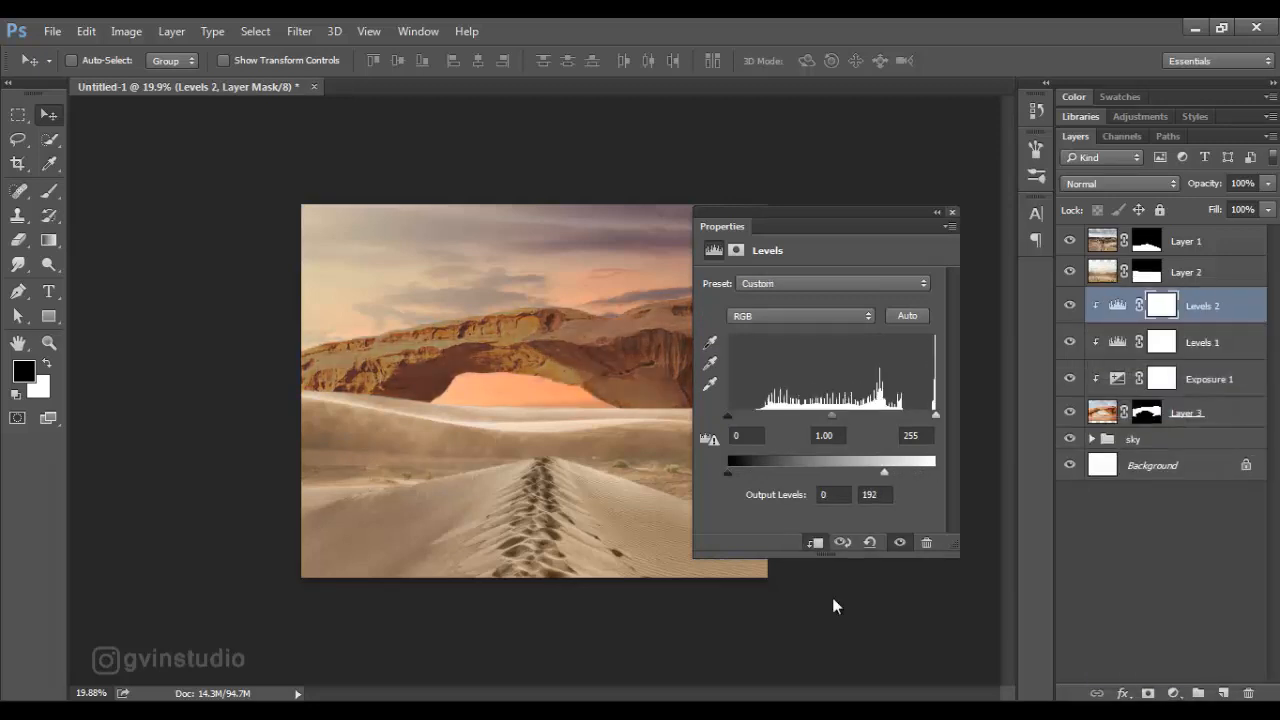
{"action": "left_click", "coordinate": [952, 212]}
{"action": "key", "text": "ctrl+i"}
Paint white on the Levels 2 mask over the rock arch's shadowed faces with a soft 125 px brush at 61% flow
{"action": "key", "text": "b"}
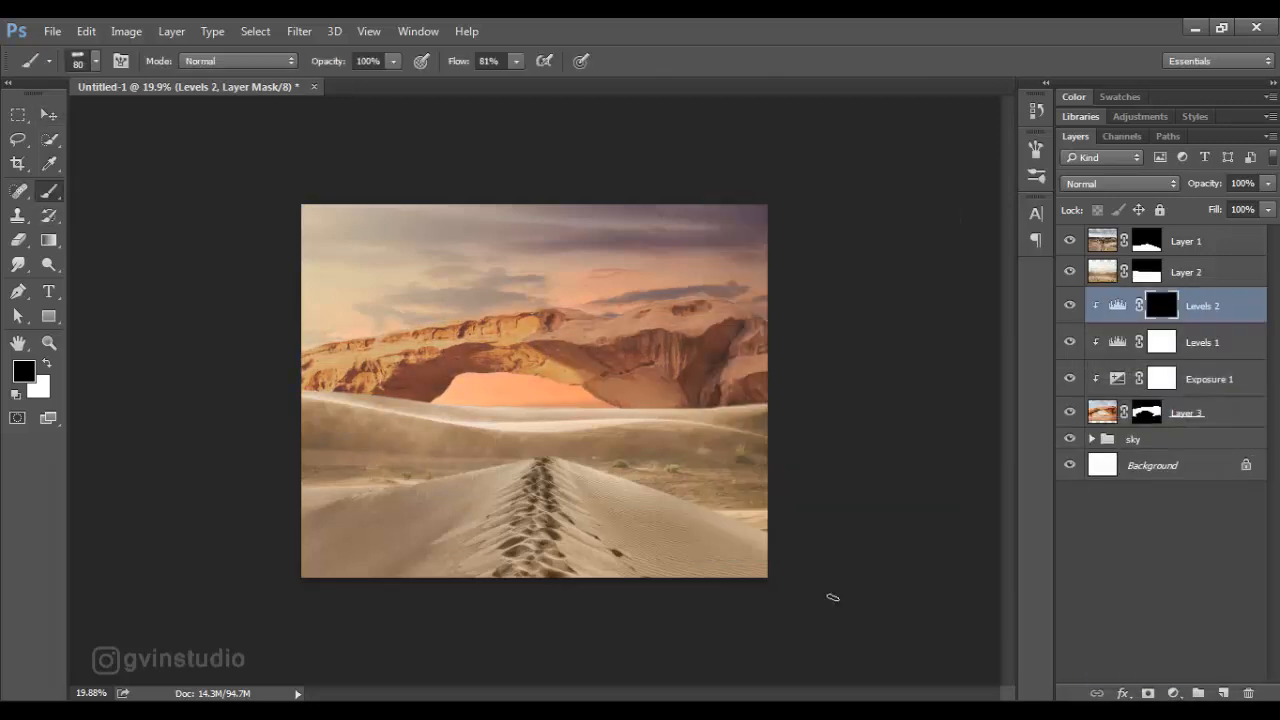
{"action": "right_click", "coordinate": [832, 597]}
{"action": "key", "text": "Escape"}
{"action": "left_click_drag", "start_coordinate": [440, 61], "coordinate": [420, 61]}
{"action": "scroll", "coordinate": [400, 385], "scroll_direction": "up", "scroll_amount": 11}
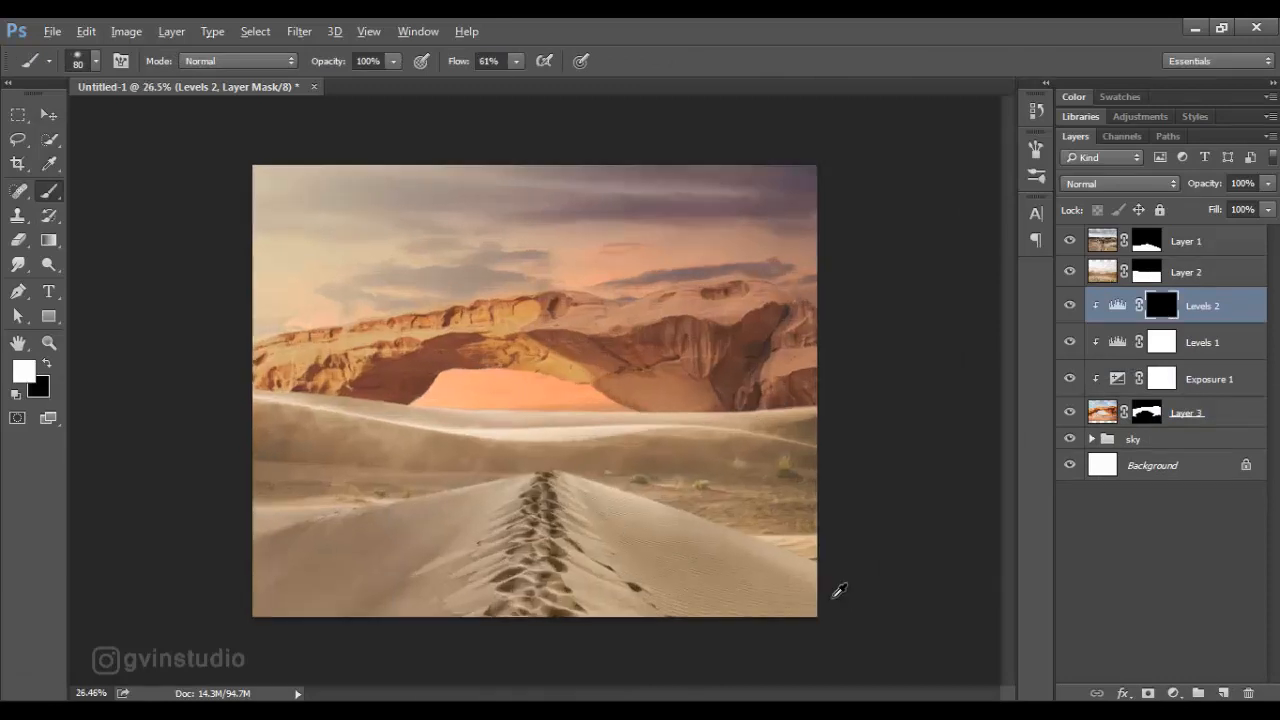
{"action": "key", "text": "bracketright"}
{"action": "key", "text": "bracketright"}
{"action": "key", "text": "bracketright"}
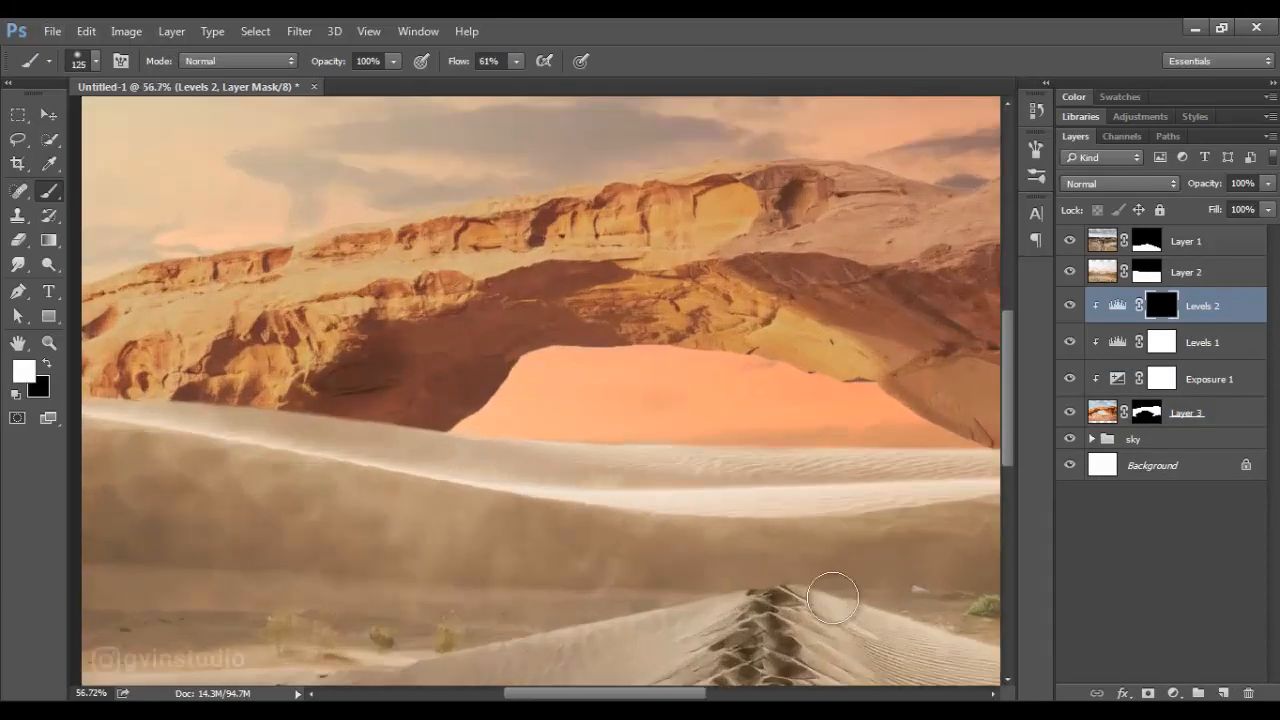
{"action": "mouse_move", "coordinate": [403, 333]}
{"action": "left_mouse_down"}
{"action": "mouse_move", "coordinate": [394, 384]}
{"action": "mouse_move", "coordinate": [466, 395]}
{"action": "mouse_move", "coordinate": [464, 316]}
{"action": "mouse_move", "coordinate": [598, 277]}
{"action": "mouse_move", "coordinate": [680, 322]}
{"action": "mouse_move", "coordinate": [716, 276]}
{"action": "mouse_move", "coordinate": [915, 316]}
{"action": "mouse_move", "coordinate": [653, 321]}
{"action": "mouse_move", "coordinate": [684, 318]}
{"action": "mouse_move", "coordinate": [752, 418]}
{"action": "mouse_move", "coordinate": [764, 345]}
{"action": "mouse_move", "coordinate": [822, 264]}
{"action": "left_mouse_up"}
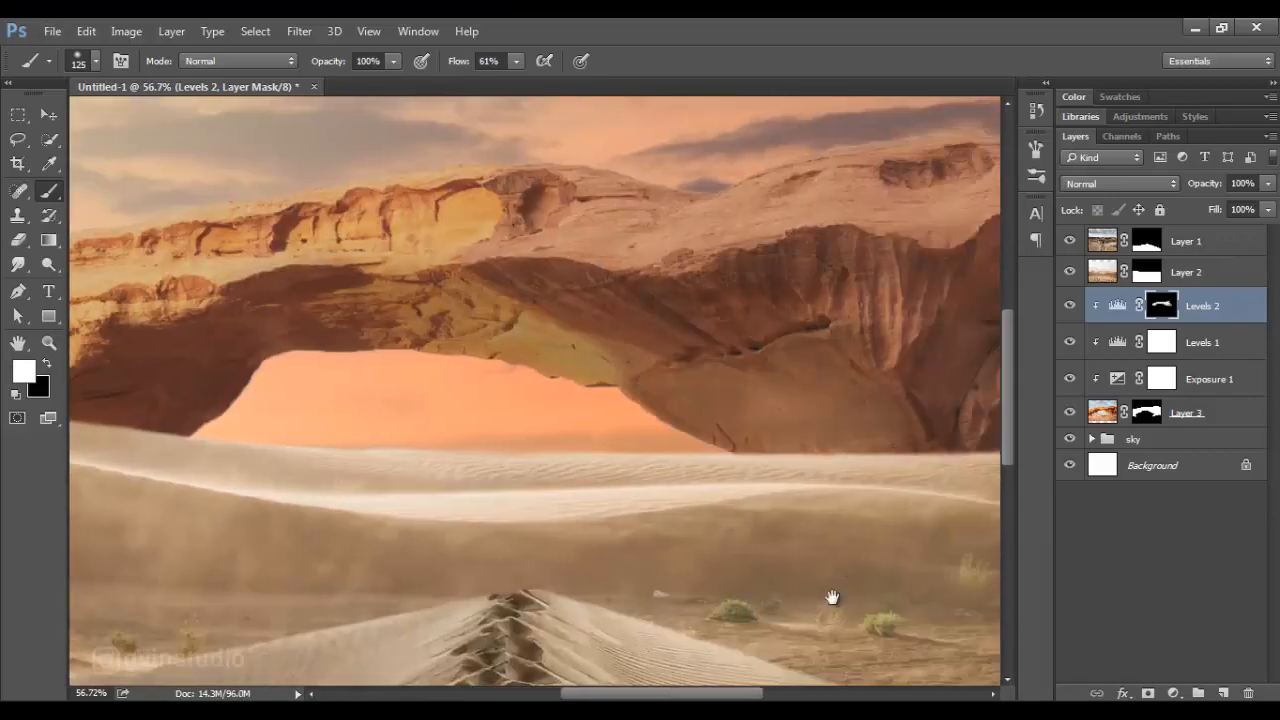
{"action": "left_click_drag", "start_coordinate": [832, 597], "coordinate": [560, 597]}
{"action": "mouse_move", "coordinate": [590, 310]}
{"action": "left_mouse_down"}
{"action": "mouse_move", "coordinate": [655, 296]}
{"action": "mouse_move", "coordinate": [752, 244]}
{"action": "mouse_move", "coordinate": [632, 348]}
{"action": "mouse_move", "coordinate": [756, 414]}
{"action": "mouse_move", "coordinate": [856, 394]}
{"action": "mouse_move", "coordinate": [806, 218]}
{"action": "left_mouse_up"}
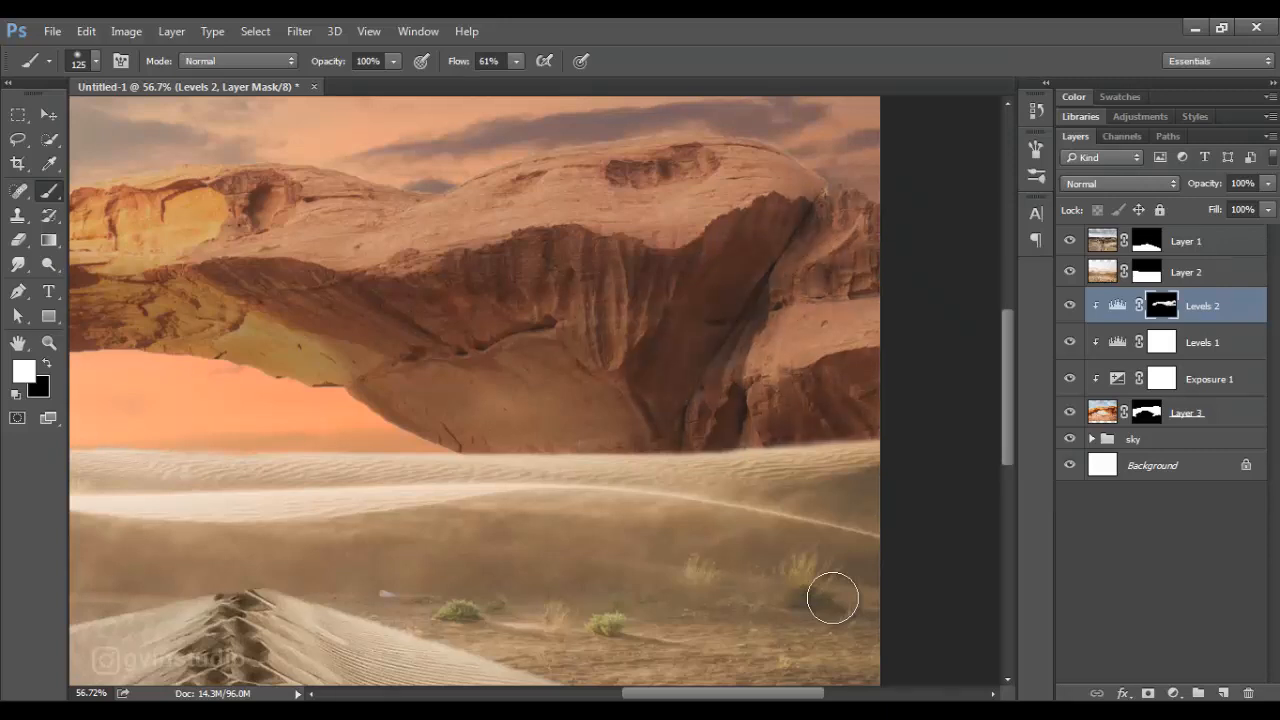
Add a Color Balance adjustment clipped to Layer 3 with midtones at Cyan-Red +11, Magenta-Green -2 and Yellow-Blue +5
{"action": "scroll", "coordinate": [833, 598], "scroll_direction": "down", "scroll_amount": 5, "text": "alt"}
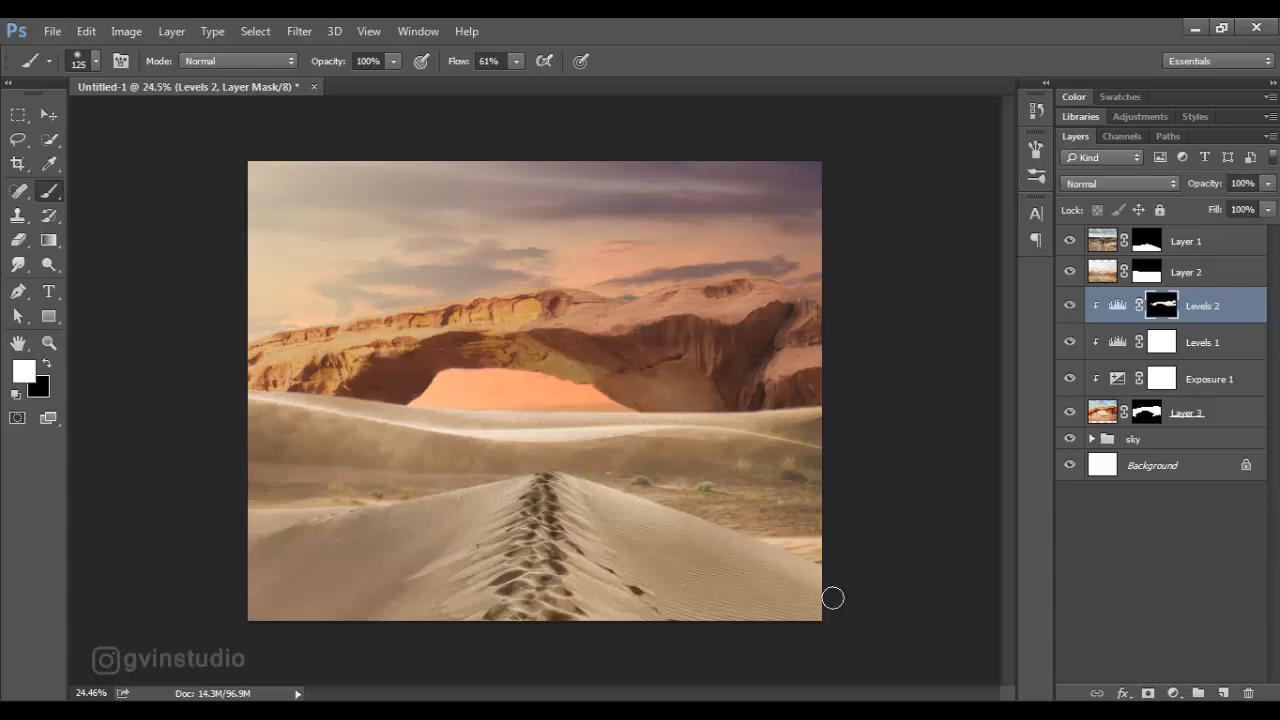
{"action": "left_click", "coordinate": [1173, 693]}
{"action": "left_click", "coordinate": [1157, 484]}
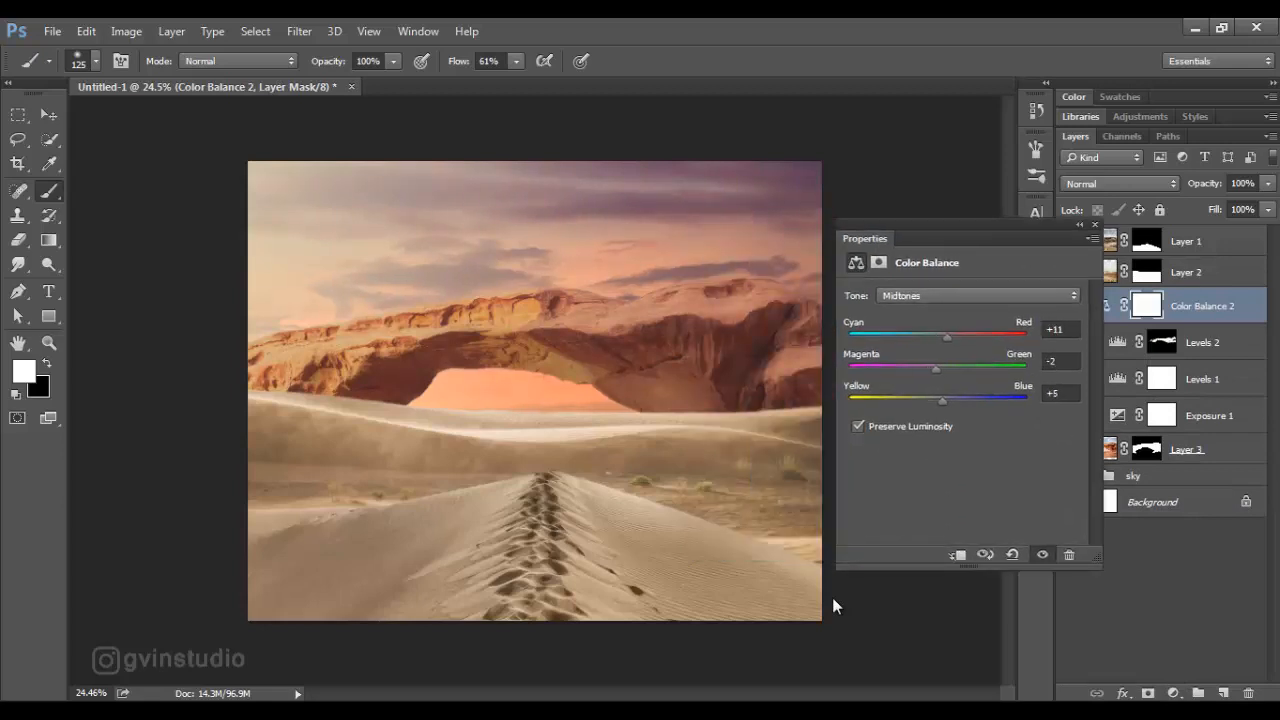
{"action": "key", "text": "v"}
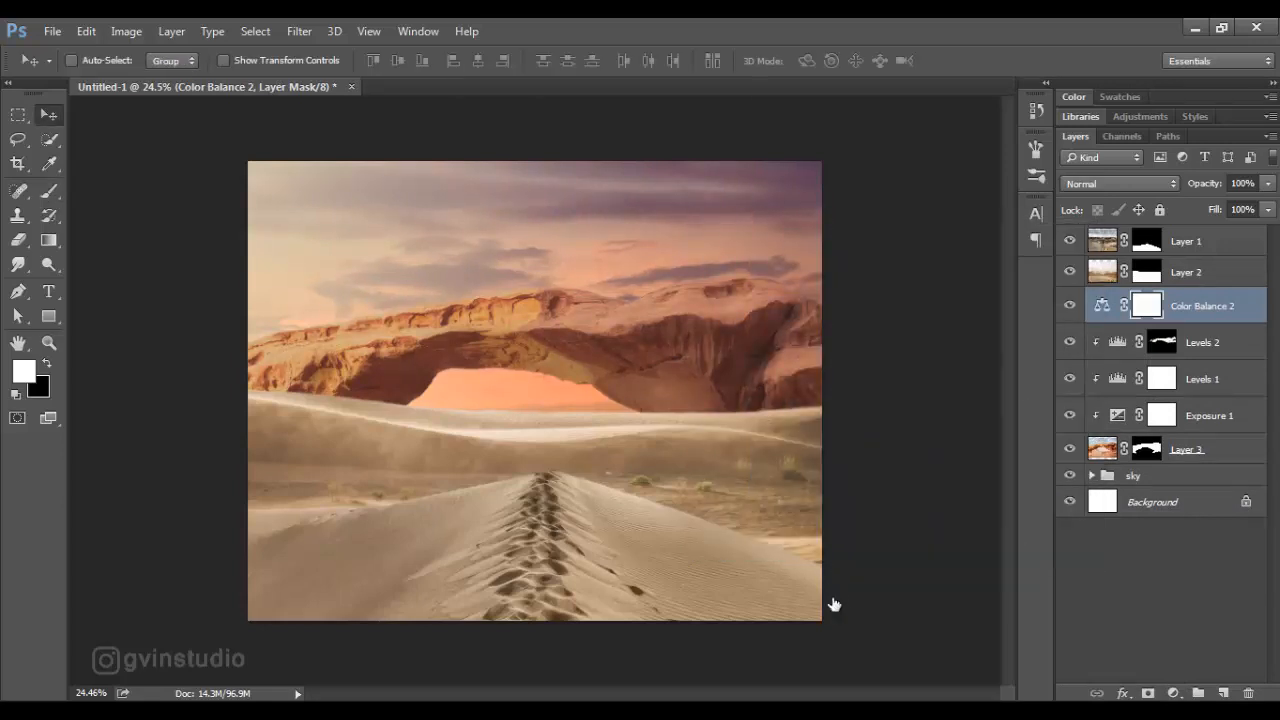
{"action": "key", "text": "ctrl+alt+g"}
Group Layer 3 together with its four clipped adjustments
{"action": "left_click", "coordinate": [1186, 452]}
{"action": "left_click", "coordinate": [1217, 306], "text": "shift"}
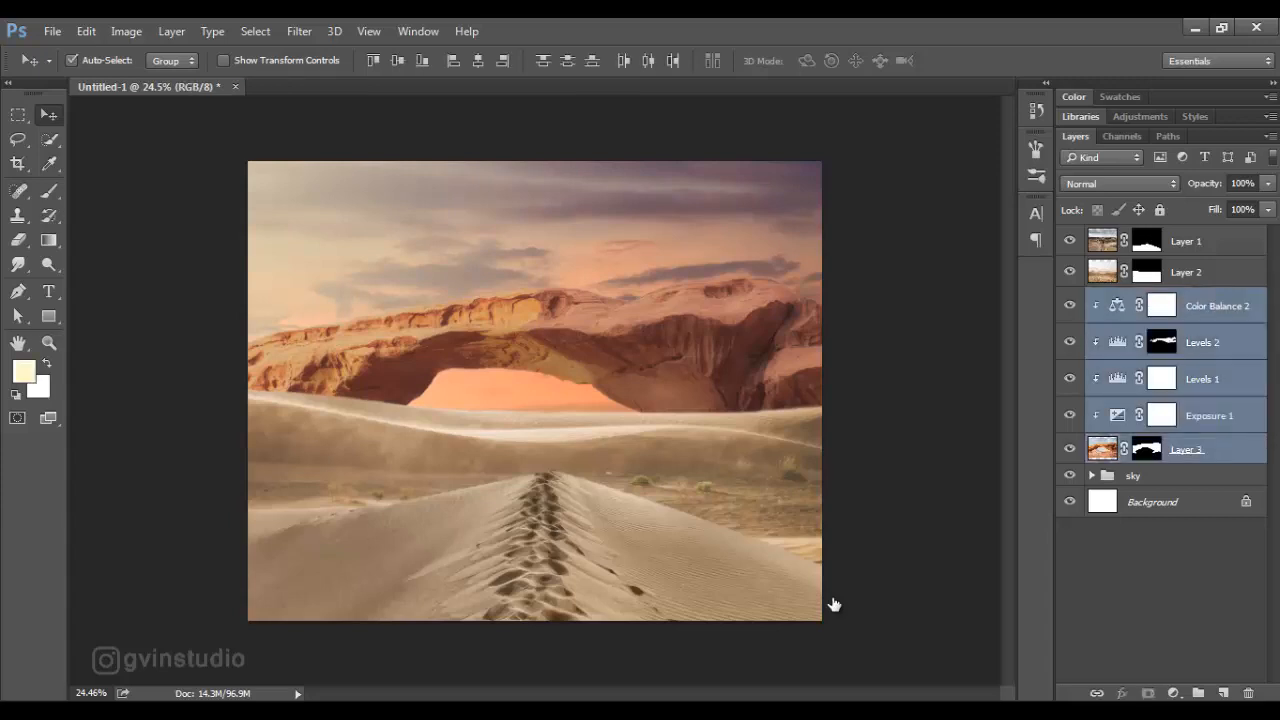
{"action": "key", "text": "ctrl+g"}
Add an Exposure adjustment clipped to Layer 2 and lower its exposure to darken the middle dunes
{"action": "left_click", "coordinate": [1186, 272]}
{"action": "left_click", "coordinate": [1174, 693]}
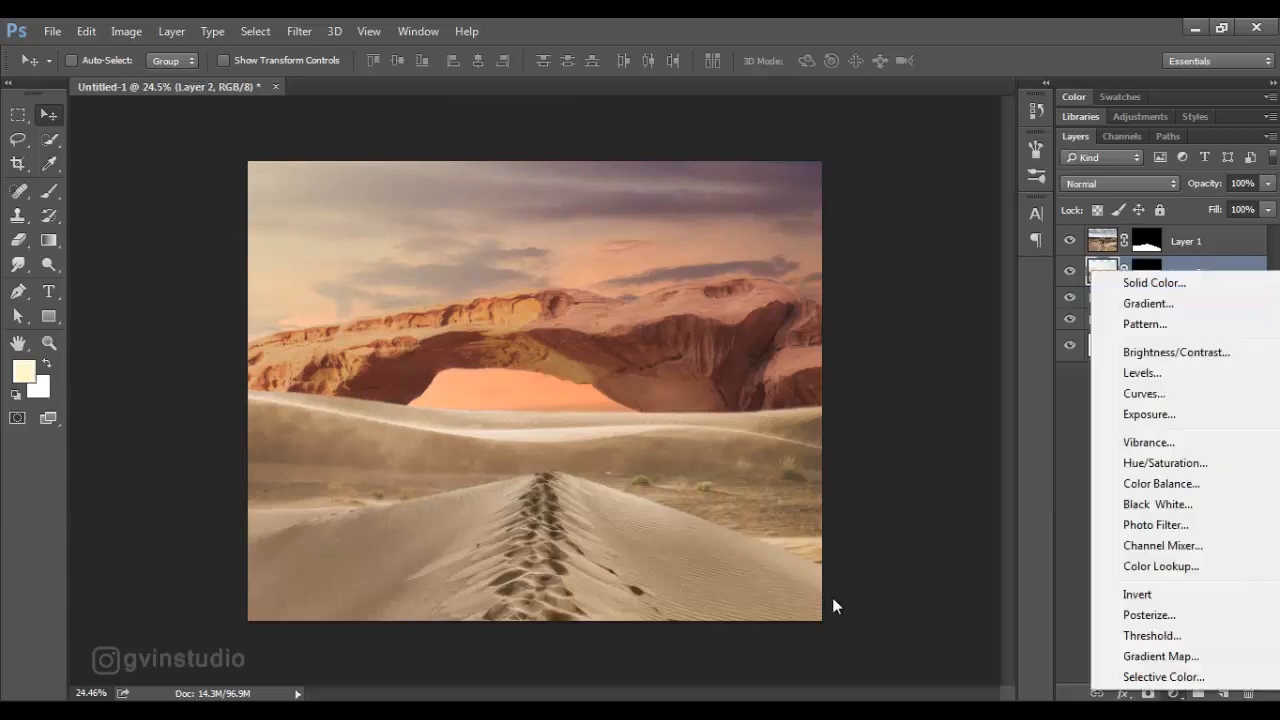
{"action": "left_click", "coordinate": [1149, 414]}
{"action": "key", "text": "ctrl+alt+g"}
{"action": "left_click_drag", "start_coordinate": [962, 344], "coordinate": [932, 344]}
{"action": "left_click", "coordinate": [835, 606]}
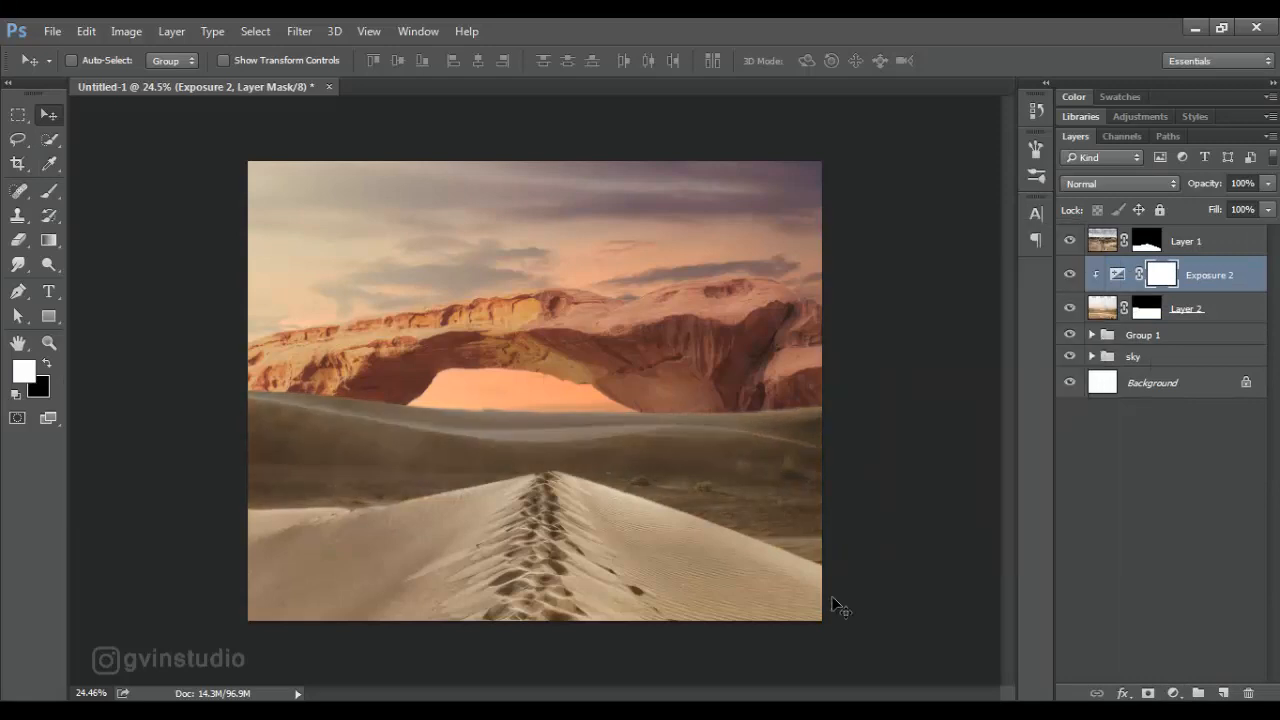
Paint black on the Exposure 2 mask over the middle dunes' left and centre with a soft 800 px brush at 36% flow
{"action": "key", "text": "b"}
{"action": "key", "text": "x"}
{"action": "key", "text": "]"}
{"action": "key", "text": "]"}
{"action": "key", "text": "]"}
{"action": "key", "text": "]"}
{"action": "key", "text": "]"}
{"action": "key", "text": "]"}
{"action": "key", "text": "]"}
{"action": "key", "text": "]"}
{"action": "key", "text": "]"}
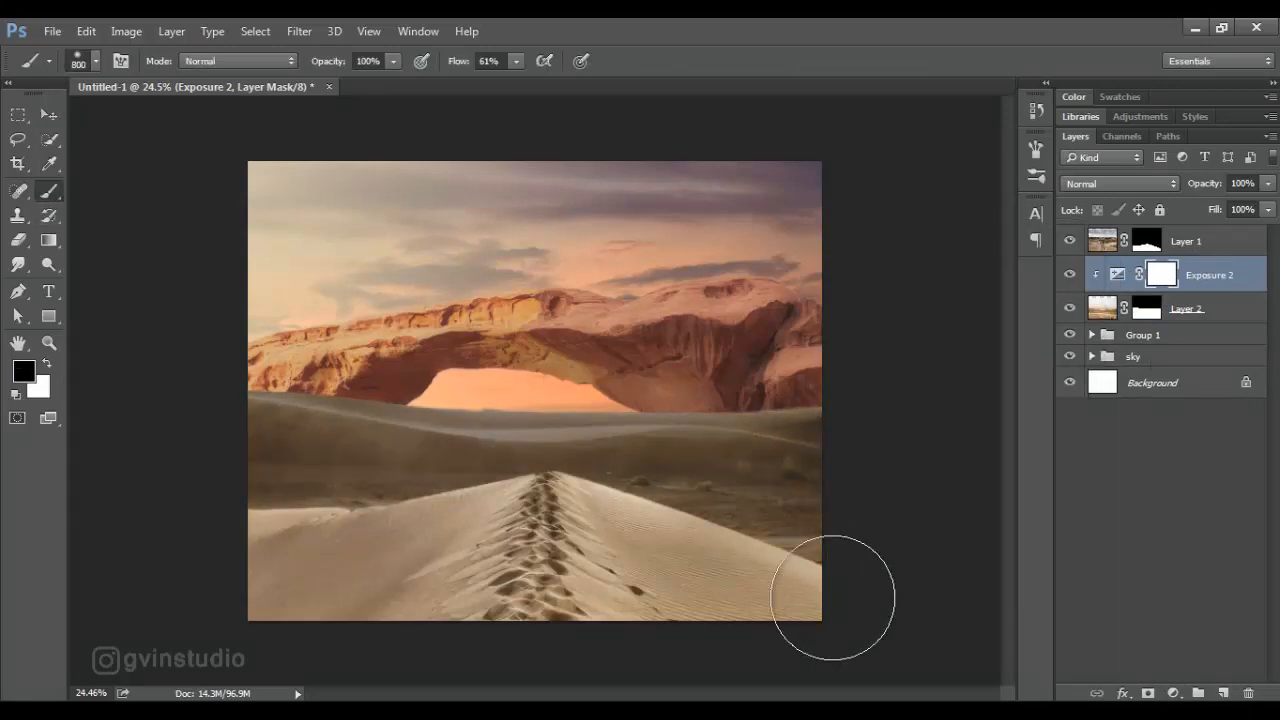
{"action": "left_click_drag", "start_coordinate": [458, 61], "coordinate": [435, 61]}
{"action": "mouse_move", "coordinate": [262, 425]}
{"action": "left_mouse_down"}
{"action": "mouse_move", "coordinate": [420, 440]}
{"action": "mouse_move", "coordinate": [372, 455]}
{"action": "mouse_move", "coordinate": [438, 425]}
{"action": "mouse_move", "coordinate": [300, 408]}
{"action": "left_mouse_up"}
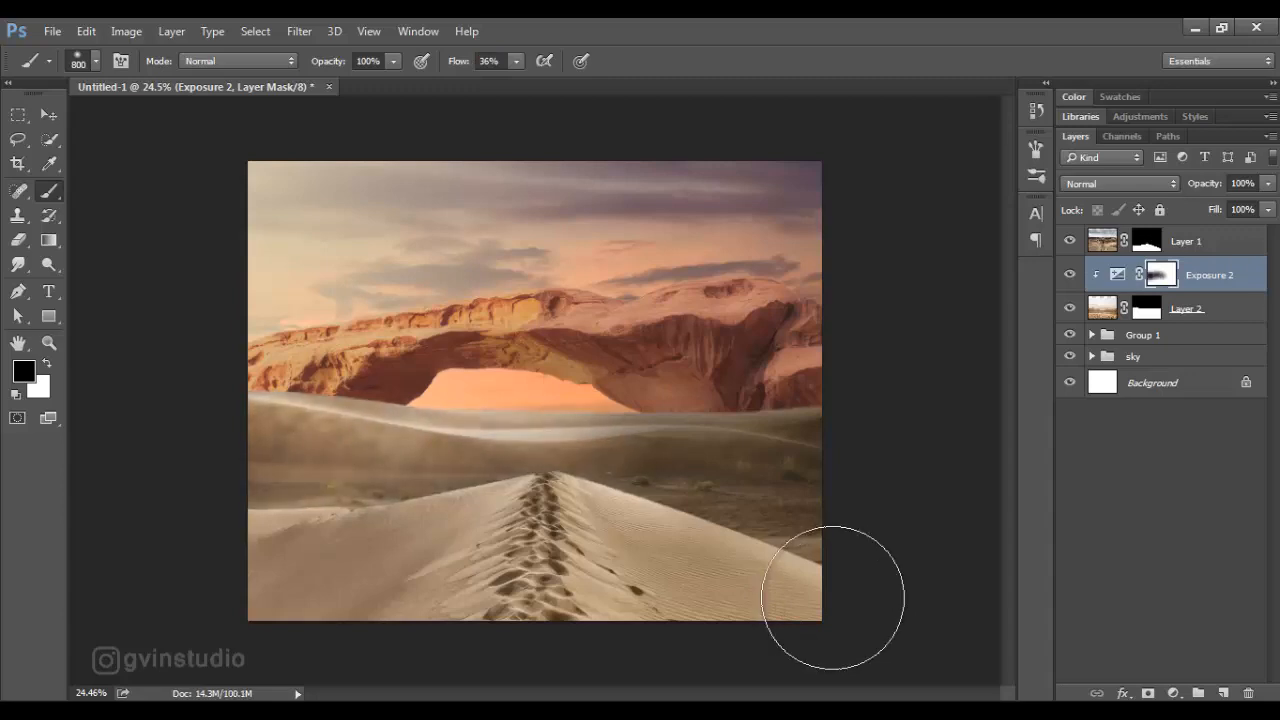
Add a Levels adjustment clipped to Layer 2 with a reduced white output level, and mask it out over the dunes' left and centre
{"action": "key", "text": "v"}
{"action": "key", "text": "alt"}
{"action": "left_click", "coordinate": [1174, 693]}
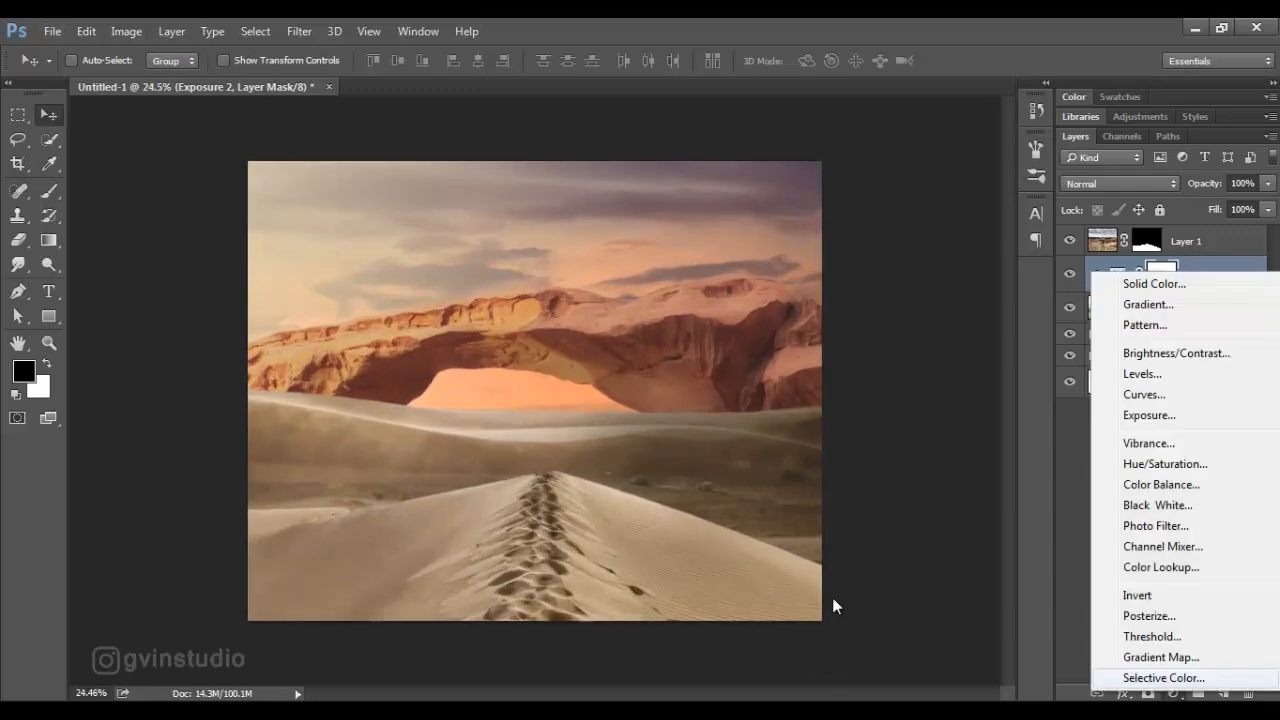
{"action": "left_click", "coordinate": [1143, 374]}
{"action": "left_click", "coordinate": [958, 555]}
{"action": "left_click_drag", "start_coordinate": [1078, 484], "coordinate": [1046, 484]}
{"action": "left_click", "coordinate": [1095, 225]}
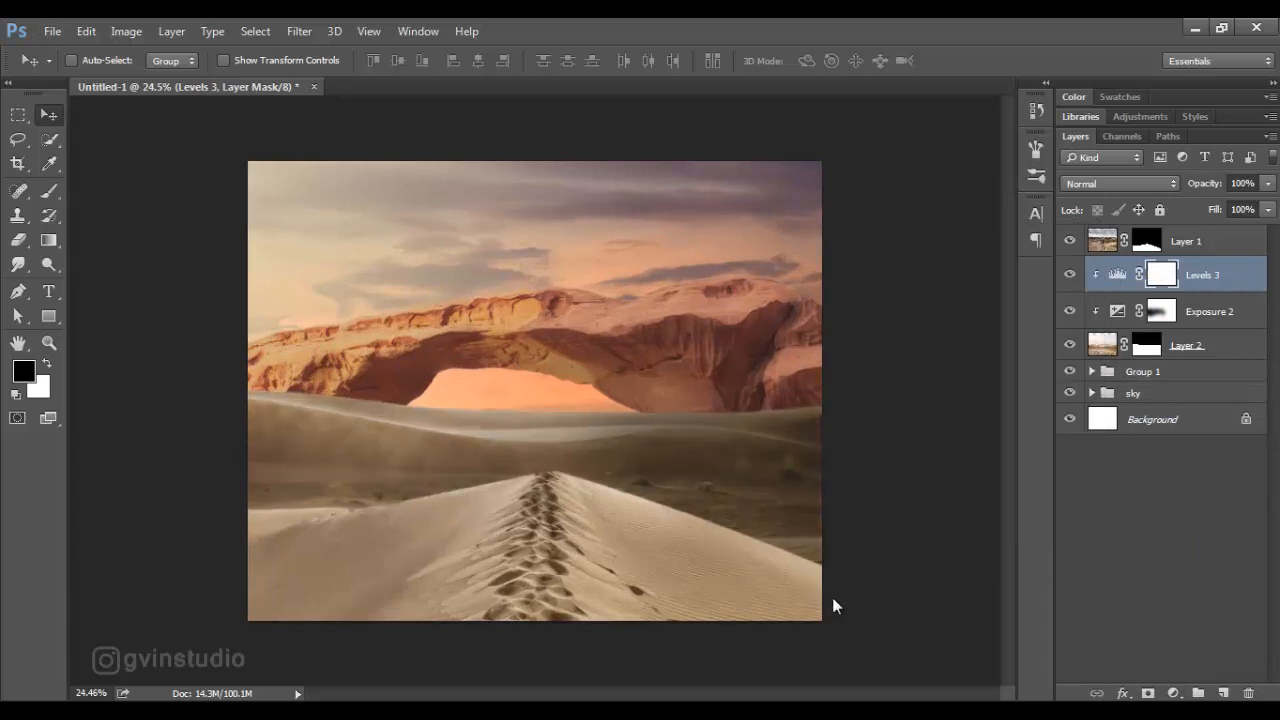
{"action": "left_click", "coordinate": [49, 191]}
{"action": "mouse_move", "coordinate": [325, 432]}
{"action": "left_mouse_down"}
{"action": "mouse_move", "coordinate": [475, 443]}
{"action": "mouse_move", "coordinate": [560, 430]}
{"action": "left_mouse_up"}
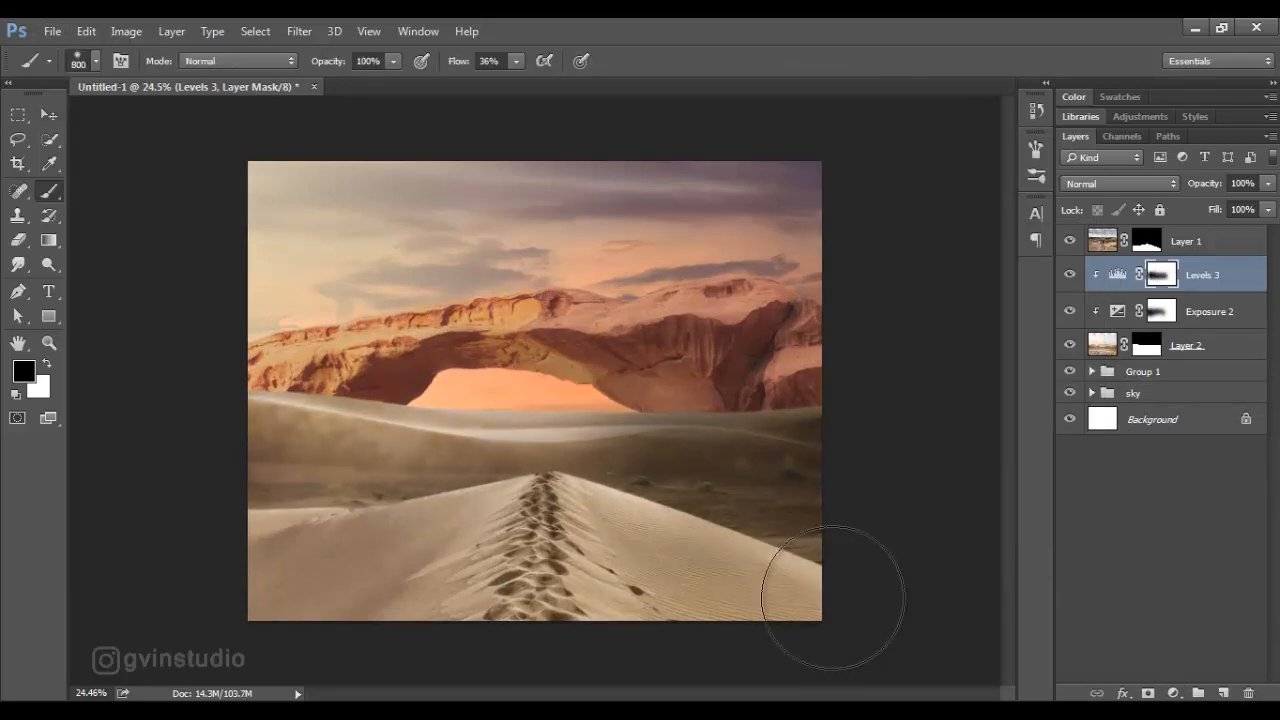
Add a Color Balance adjustment clipped to Layer 2 with midtones at Cyan-Red +25, Magenta-Green -2 and Yellow-Blue -13
{"action": "key", "text": "v"}
{"action": "left_click", "coordinate": [1174, 693]}
{"action": "left_click", "coordinate": [1160, 484]}
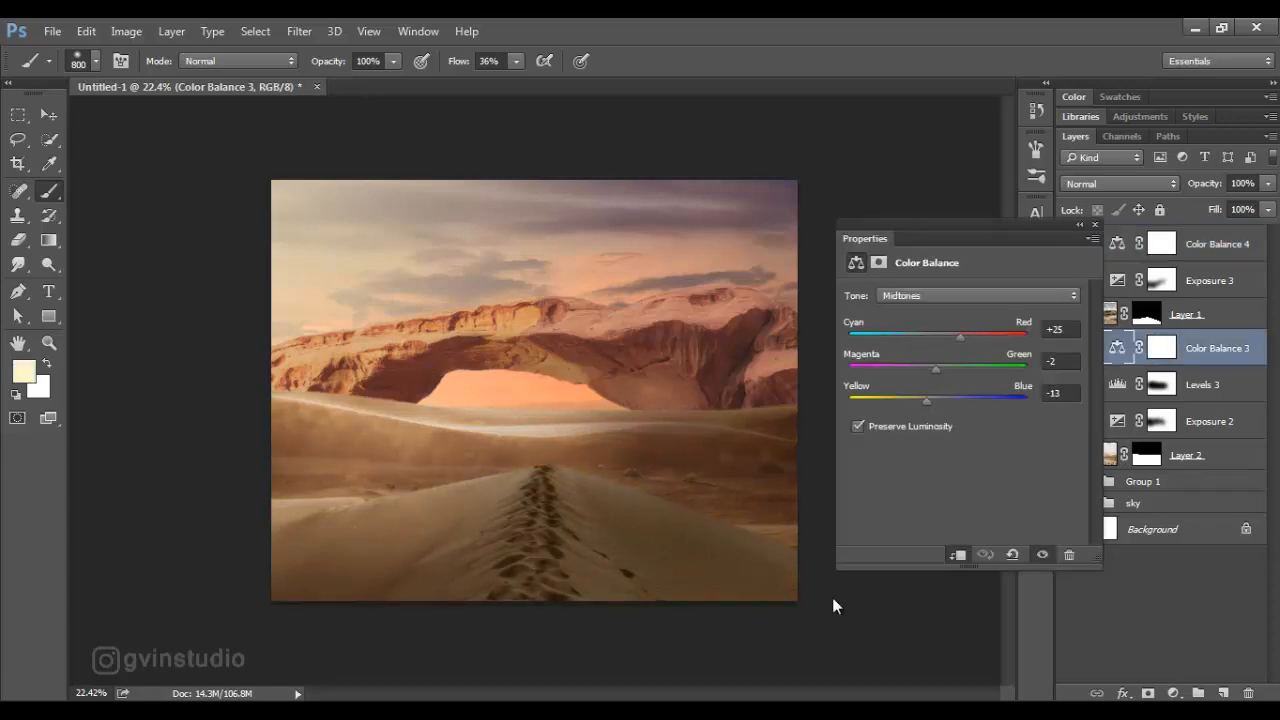
{"action": "left_click", "coordinate": [1095, 225]}
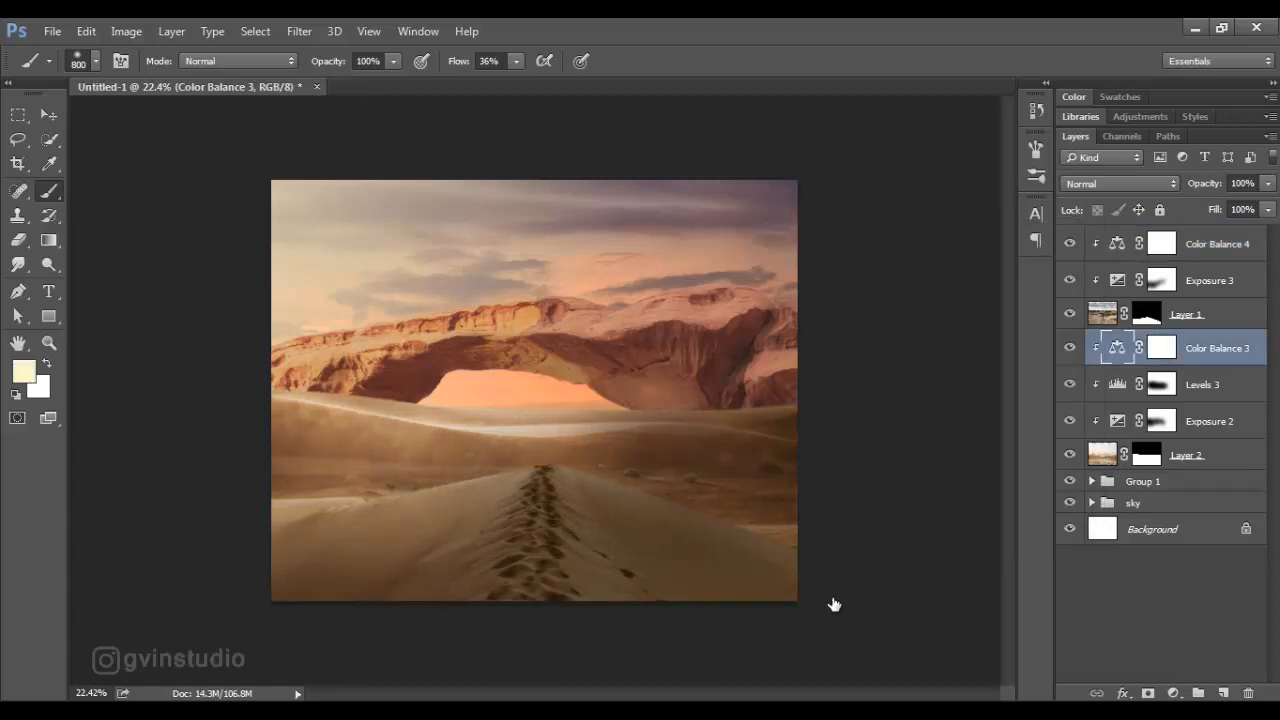
Rename the rock arch's layer group as "stone"
{"action": "double_click", "coordinate": [1143, 482]}
{"action": "type", "text": "s"}
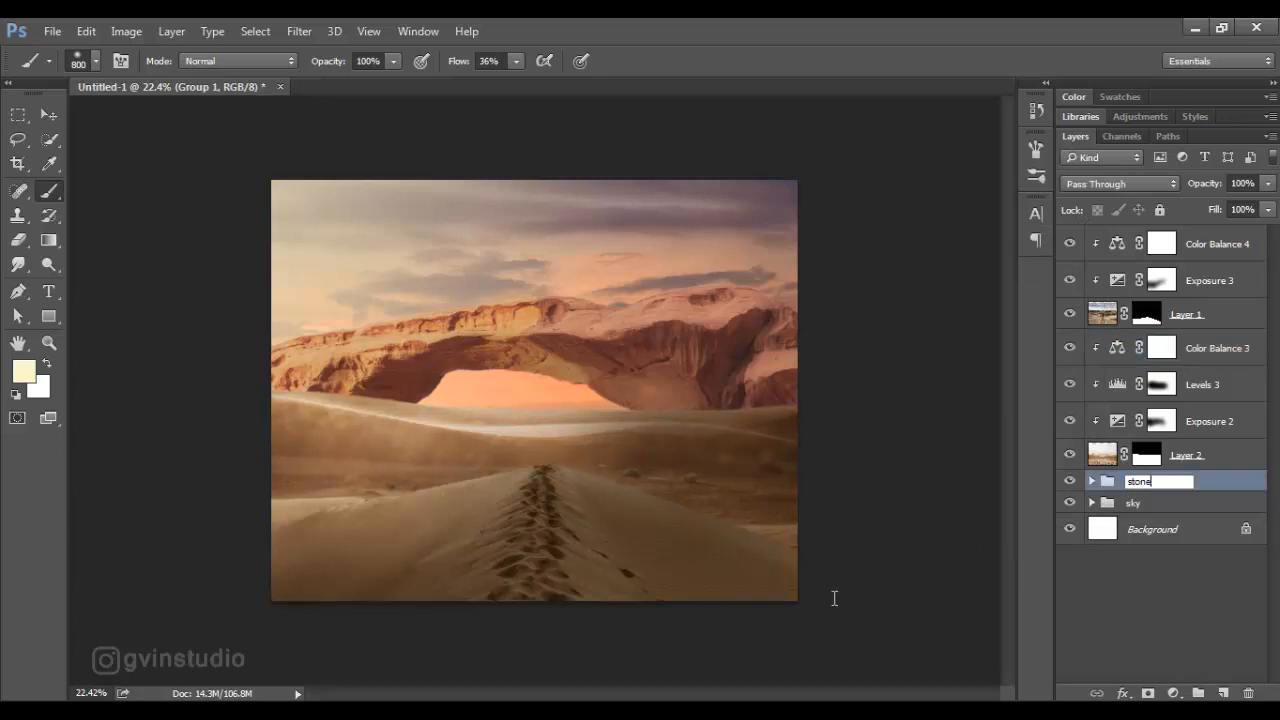
{"action": "type", "text": "tone"}
{"action": "key", "text": "Return"}
Set the stone group's Color Balance midtones to Cyan-Red +7, Magenta-Green -8 and Yellow-Blue -11, and collapse the group
{"action": "double_click", "coordinate": [1132, 510]}
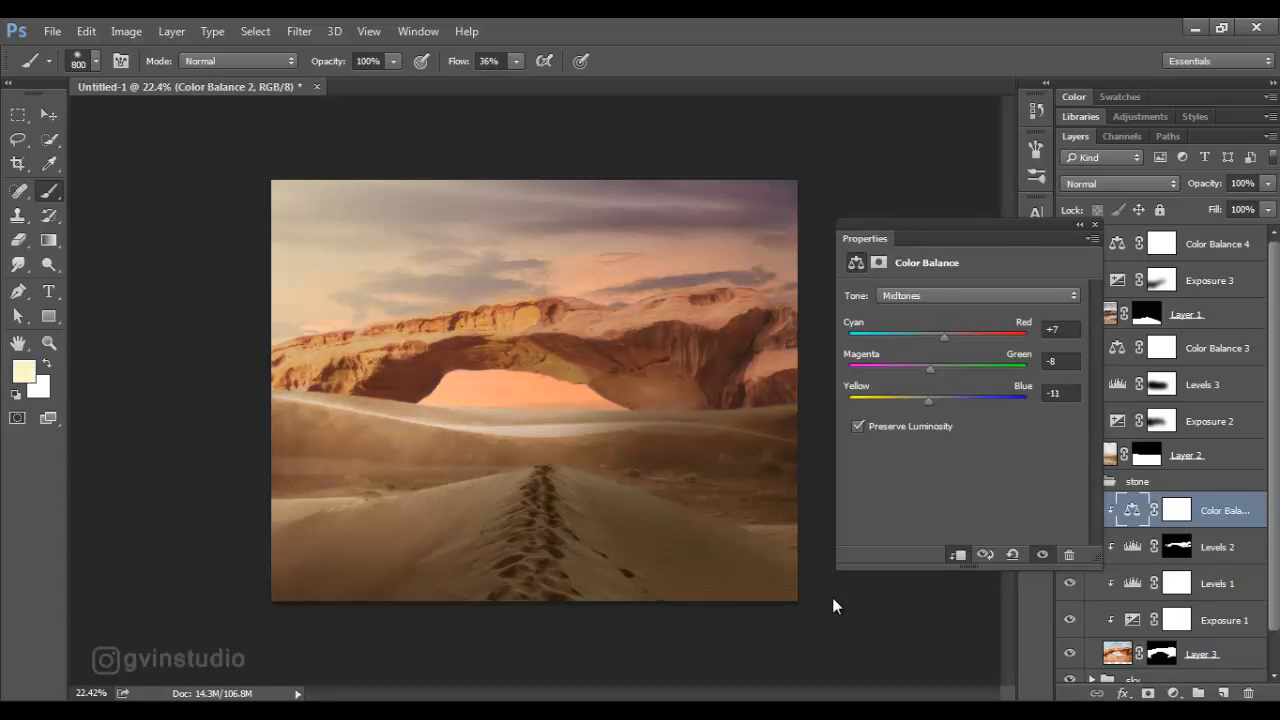
{"action": "left_click", "coordinate": [1095, 225]}
{"action": "left_click", "coordinate": [49, 115]}
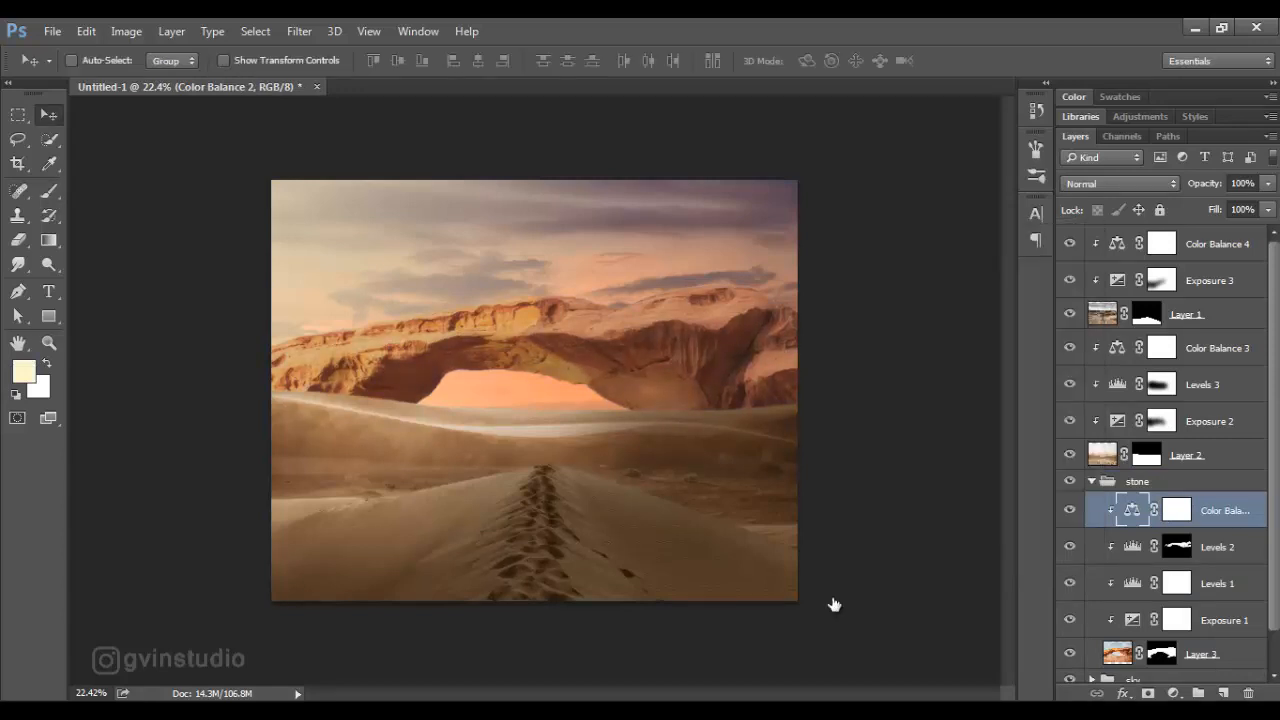
{"action": "left_click", "coordinate": [1092, 482]}
Group Layer 2 with its three clipped adjustments, check what the group contains, and name it "desert 1"
{"action": "left_click", "coordinate": [1187, 455]}
{"action": "left_click", "coordinate": [1217, 348], "text": "shift"}
{"action": "key", "text": "ctrl+g"}
{"action": "left_click", "coordinate": [1070, 341]}
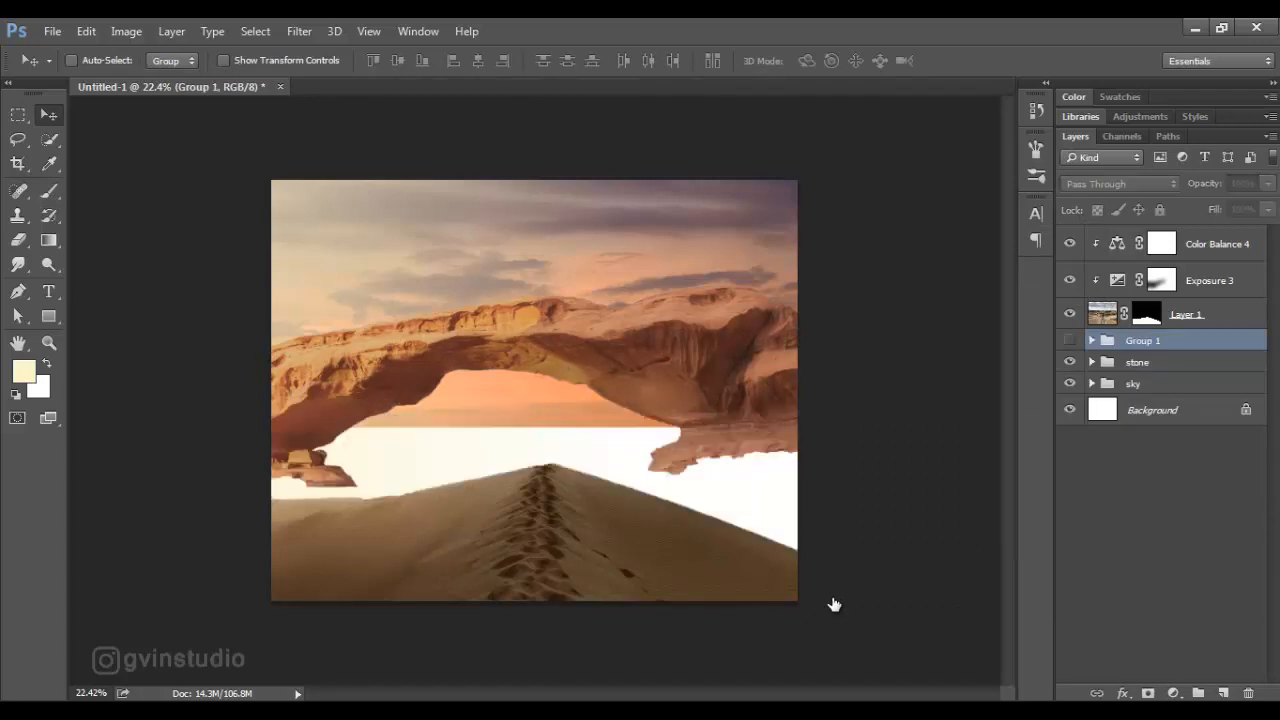
{"action": "left_click", "coordinate": [1070, 341]}
{"action": "double_click", "coordinate": [1143, 341]}
{"action": "type", "text": "desert 1"}
{"action": "key", "text": "Return"}
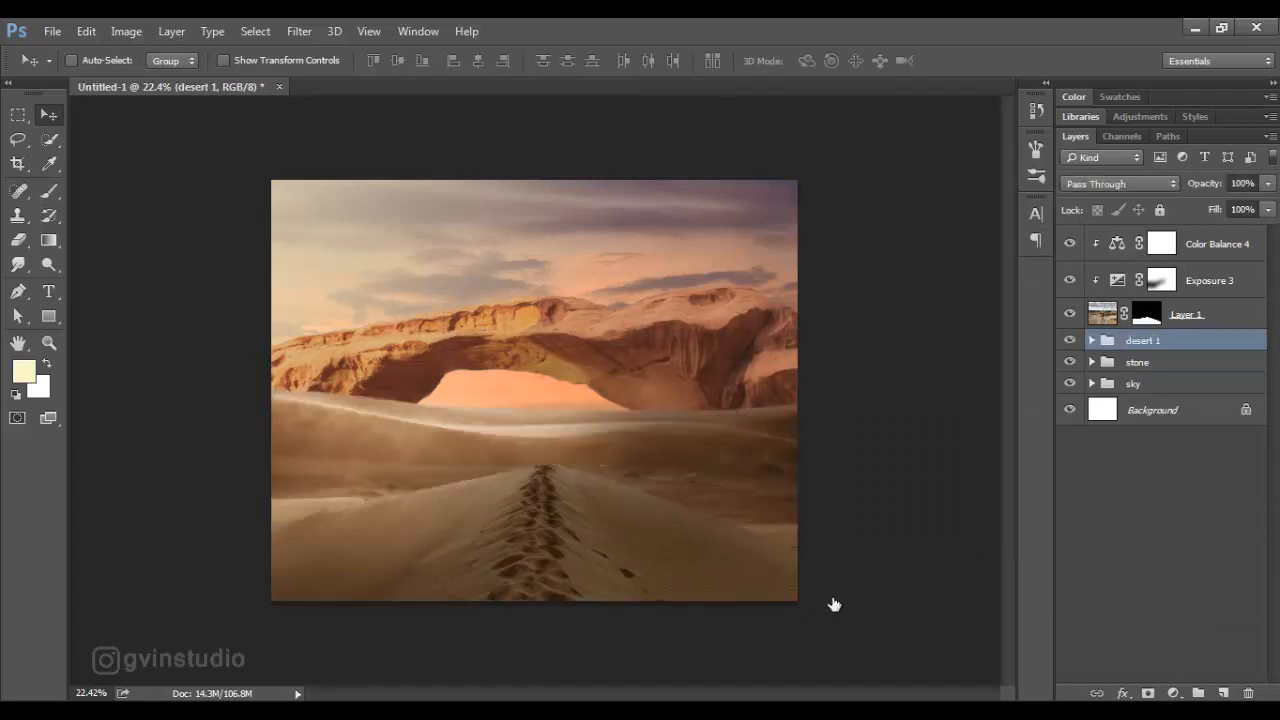
Group Layer 1 with its Exposure and Color Balance adjustments and name the group "desert 2"
{"action": "left_click", "coordinate": [1070, 341]}
{"action": "left_click", "coordinate": [1070, 341]}
{"action": "left_click", "coordinate": [1187, 315]}
{"action": "left_click", "coordinate": [1217, 244], "text": "shift"}
{"action": "key", "text": "ctrl+g"}
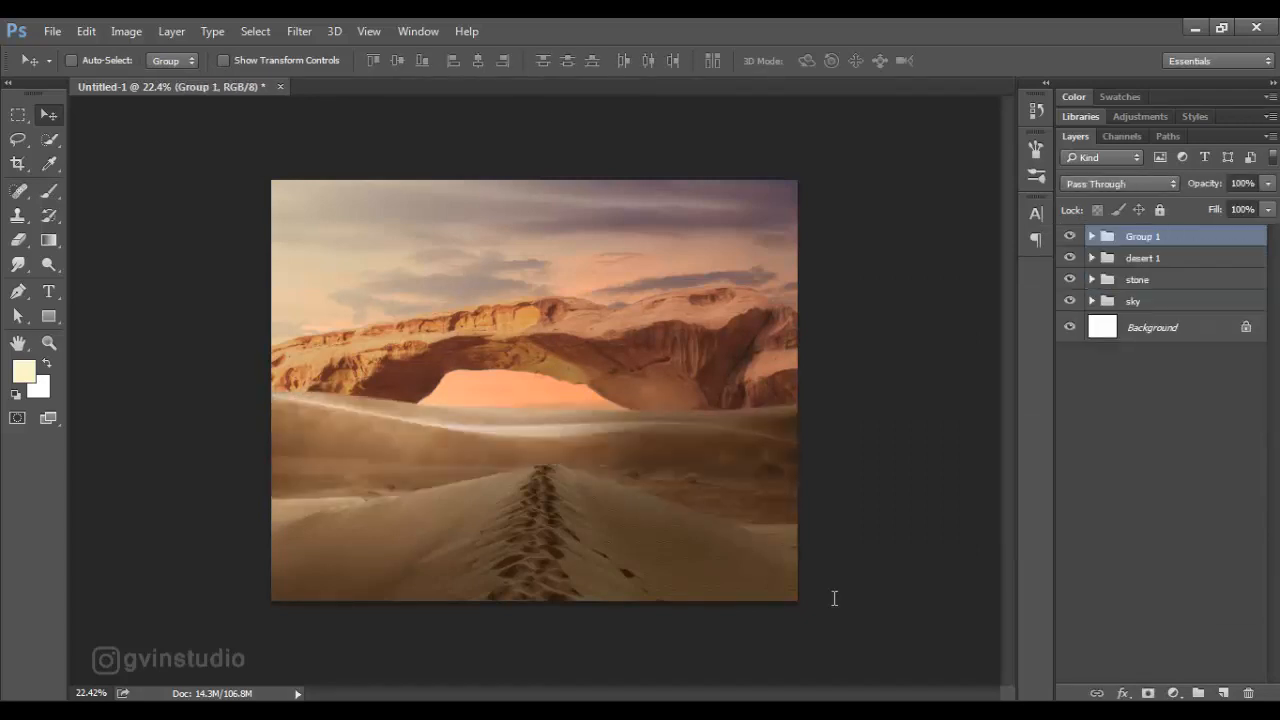
{"action": "double_click", "coordinate": [1143, 236]}
{"action": "type", "text": "desert 2"}
{"action": "key", "text": "Return"}
Open theravada-buddhism-1862177.psd and bring the cut-out monk into Untitled-1 as a new layer above desert 2
{"action": "scroll", "coordinate": [832, 605], "scroll_direction": "down", "scroll_amount": 3}
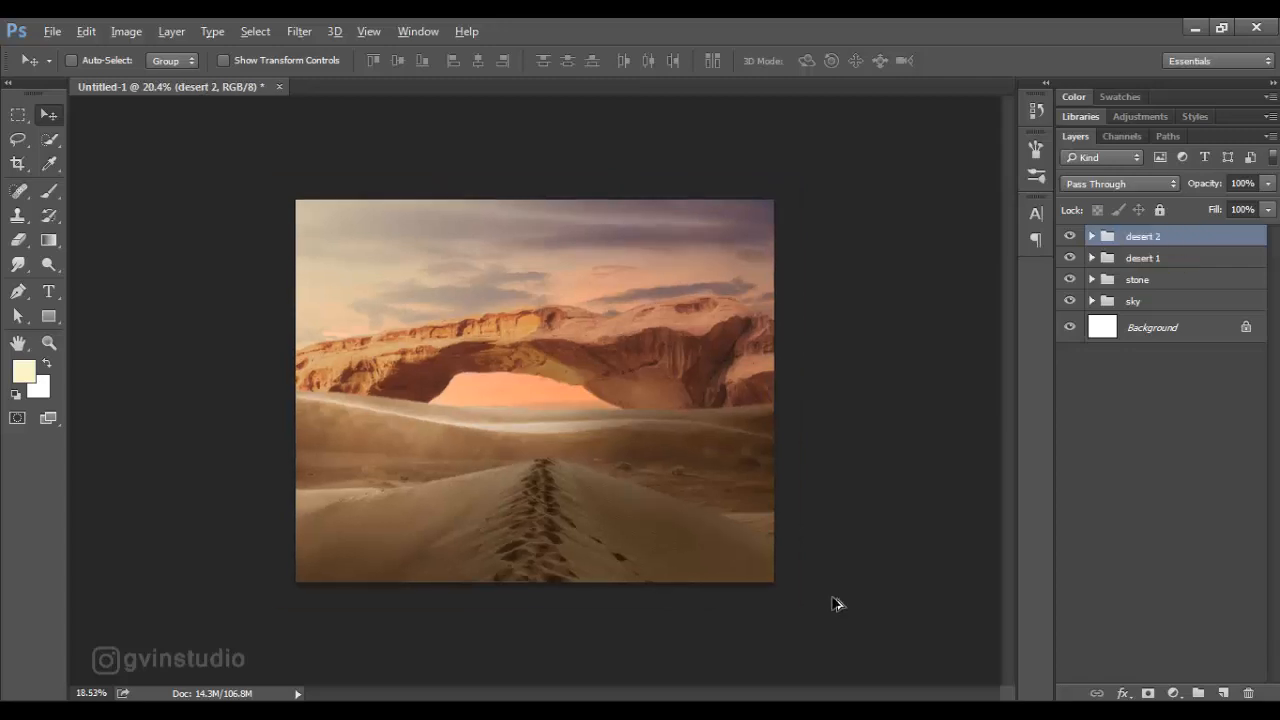
{"action": "scroll", "coordinate": [832, 605], "scroll_direction": "up", "scroll_amount": 5}
{"action": "left_click", "coordinate": [52, 31]}
{"action": "left_click", "coordinate": [76, 69]}
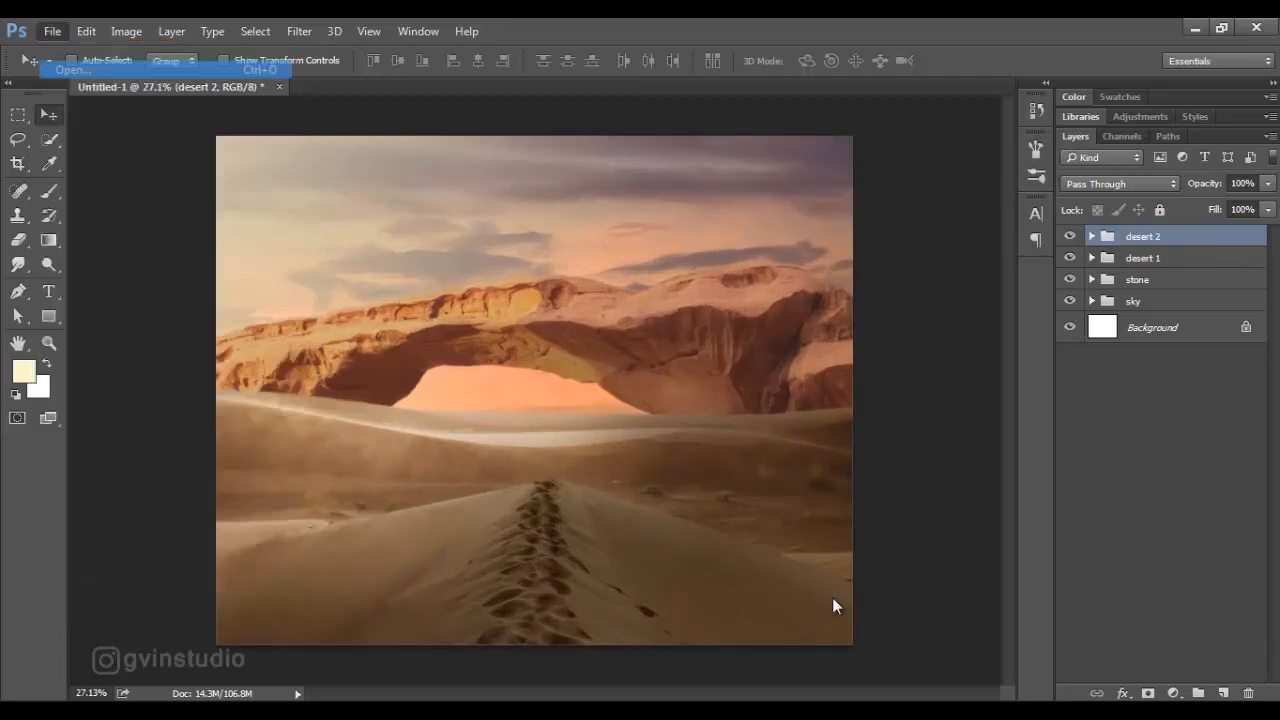
{"action": "left_click", "coordinate": [220, 429]}
{"action": "left_click", "coordinate": [952, 538]}
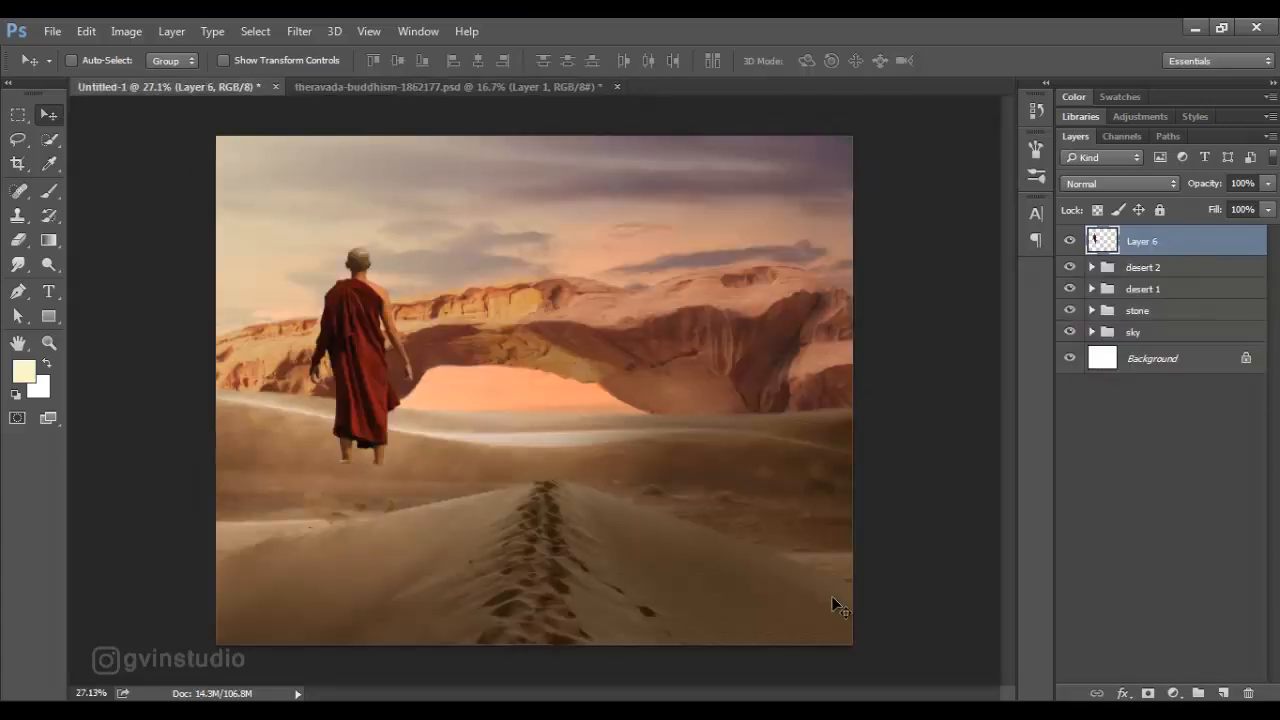
Scale the monk down to about 57% or slightly less and position him on the dune crest at the head of the footprints
{"action": "left_click_drag", "start_coordinate": [391, 295], "coordinate": [581, 330]}
{"action": "key", "text": "ctrl+t"}
{"action": "left_click_drag", "start_coordinate": [602, 282], "coordinate": [561, 371]}
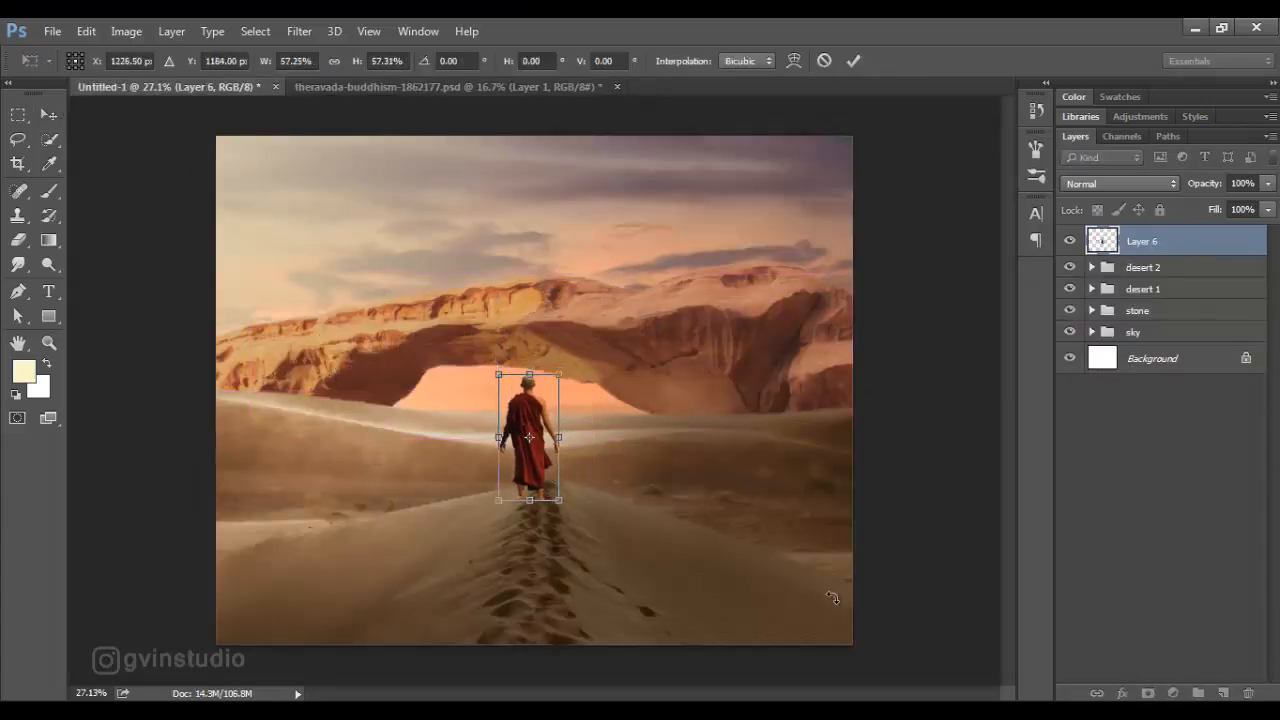
{"action": "key", "text": "Return"}
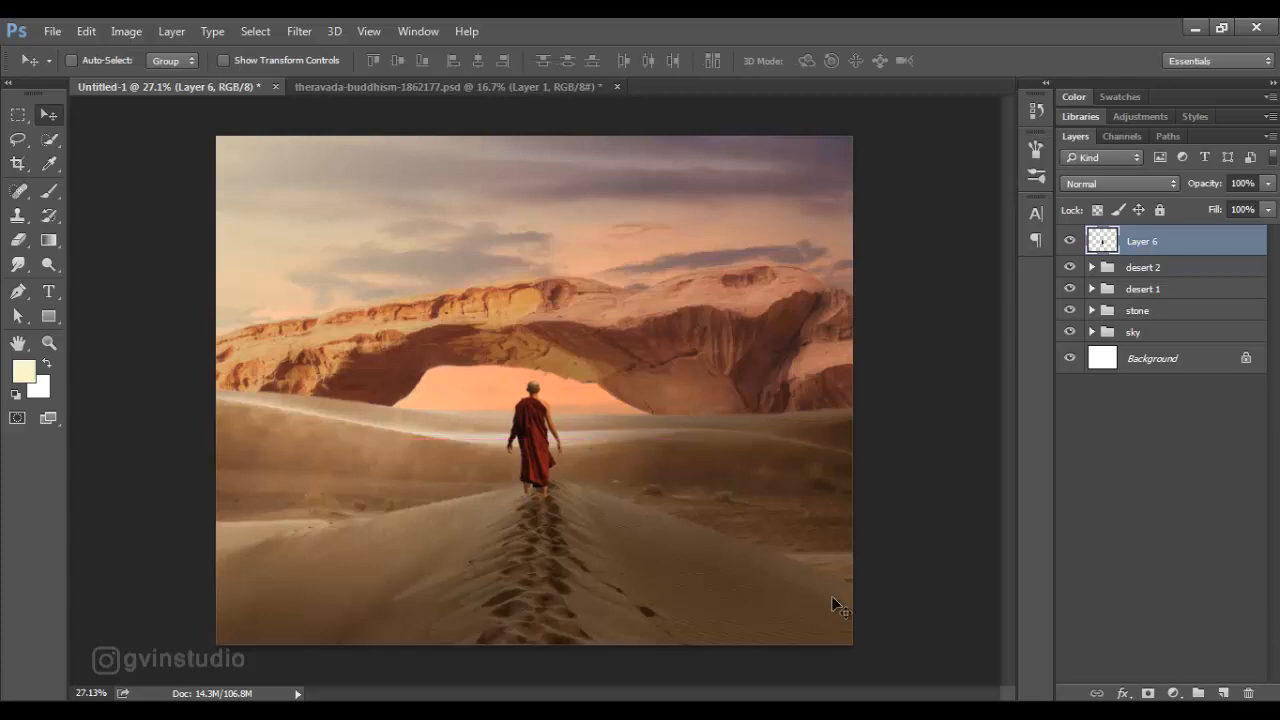
{"action": "key", "text": "ctrl+t"}
{"action": "key", "text": "Return"}
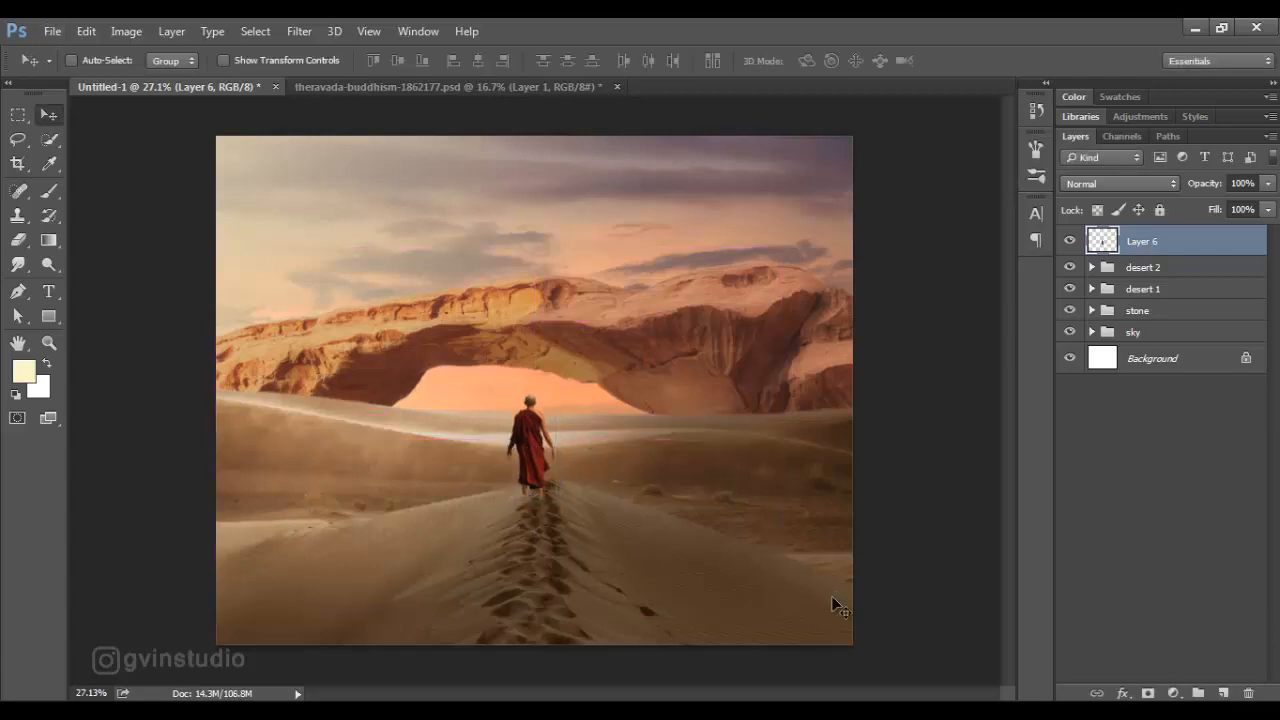
{"action": "scroll", "coordinate": [553, 467], "scroll_direction": "up", "scroll_amount": 5}
{"action": "left_click_drag", "start_coordinate": [549, 469], "coordinate": [580, 460]}
{"action": "scroll", "coordinate": [835, 603], "scroll_direction": "down", "scroll_amount": 6}
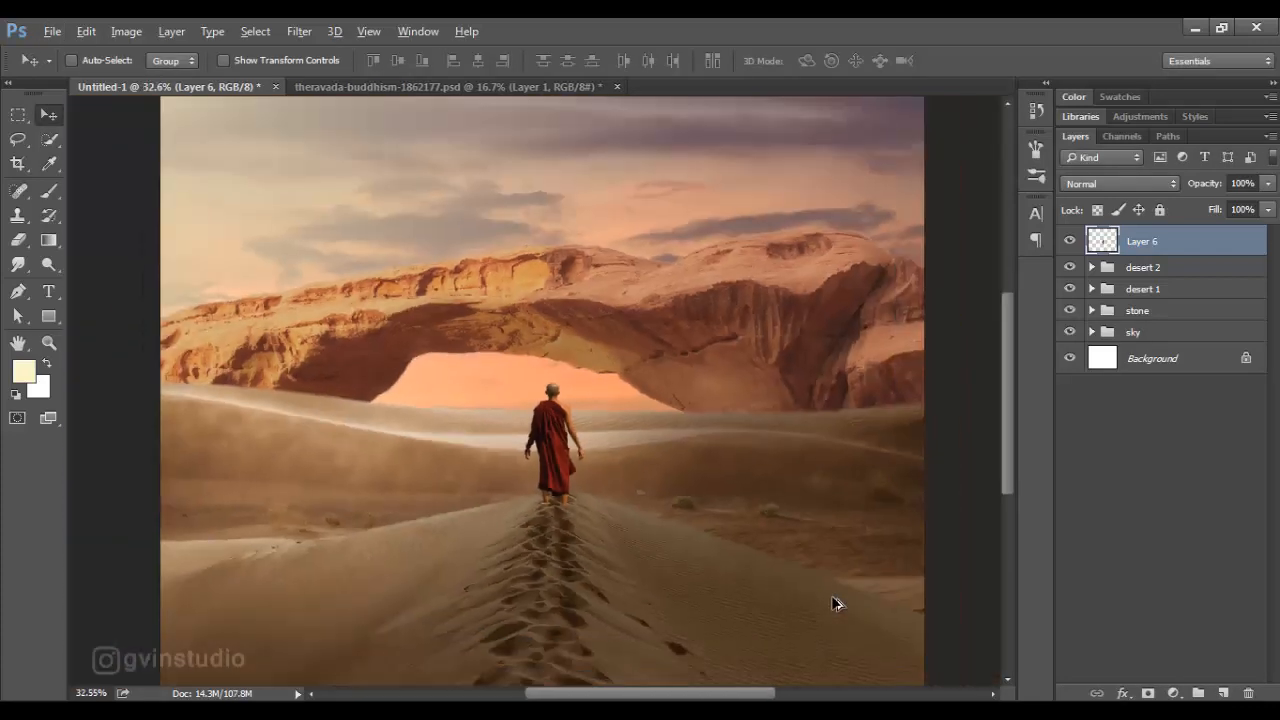
{"action": "scroll", "coordinate": [837, 603], "scroll_direction": "up", "scroll_amount": 2}
Add a second clipped Color Balance adjustment at the top of the desert 2 group to warm the foreground dune
{"action": "left_click", "coordinate": [1092, 267]}
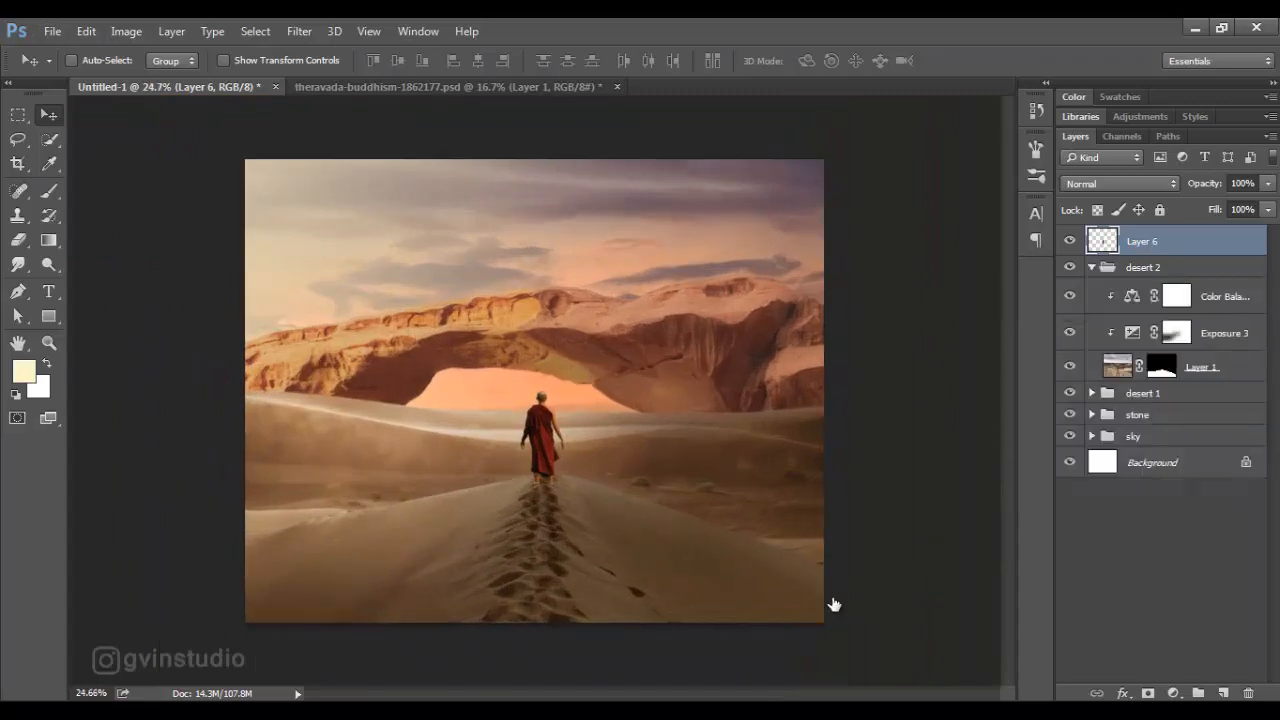
{"action": "left_click", "coordinate": [1225, 297]}
{"action": "left_click", "coordinate": [1173, 693]}
{"action": "left_click", "coordinate": [1158, 486]}
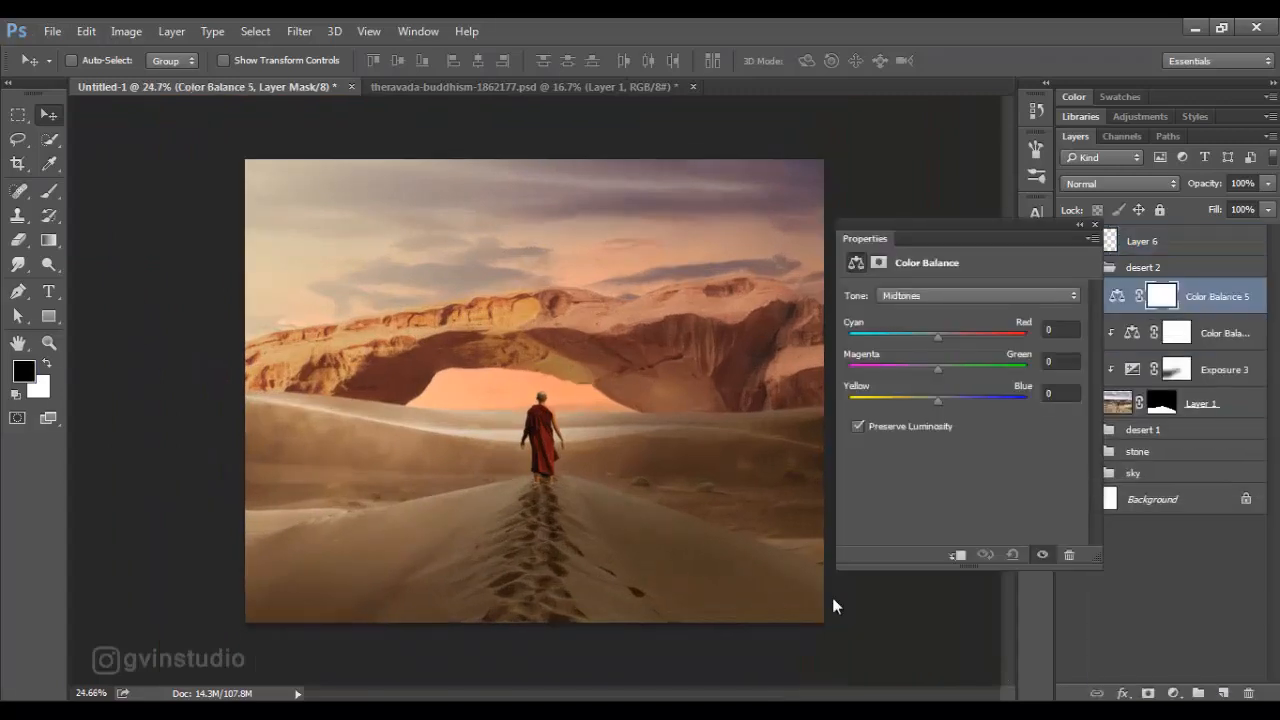
{"action": "left_click", "coordinate": [957, 555]}
{"action": "left_click", "coordinate": [1095, 225]}
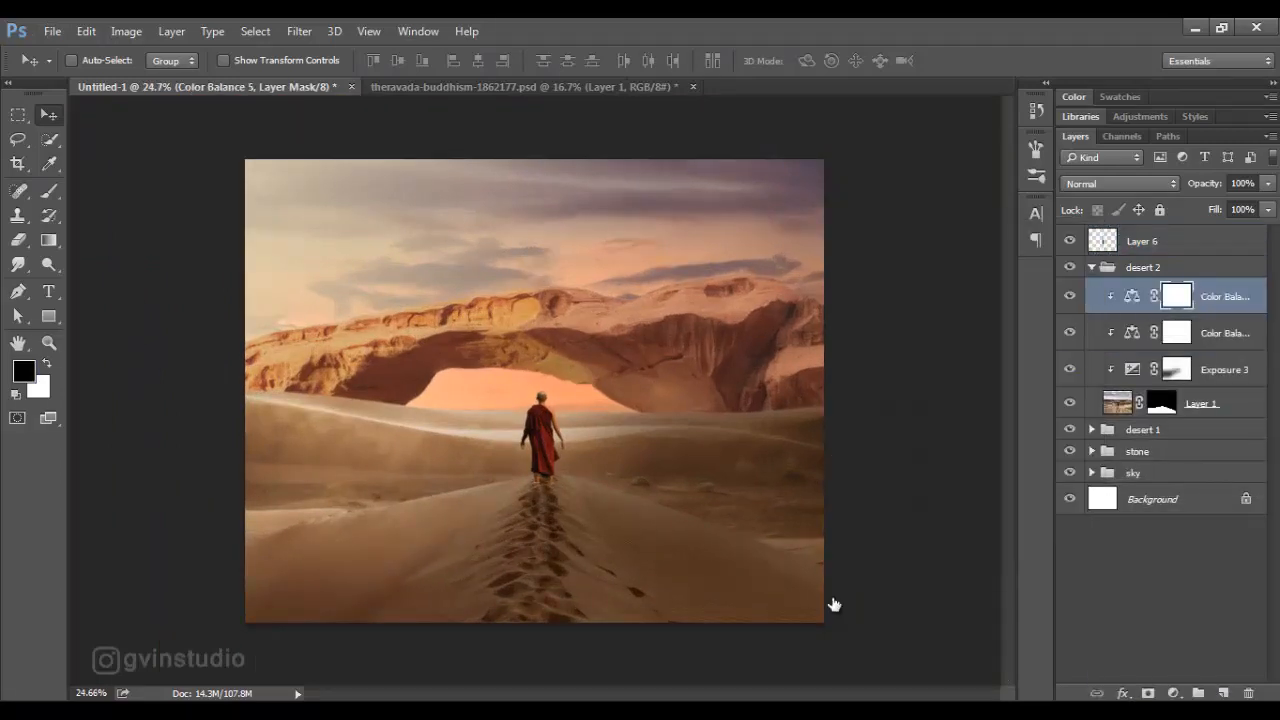
Add another clipped Color Balance adjustment in the desert 1 group to warm the middle dunes, keeping both desert groups collapsed
{"action": "left_click", "coordinate": [1092, 267]}
{"action": "left_click", "coordinate": [1092, 289]}
{"action": "left_click", "coordinate": [1225, 318]}
{"action": "left_click", "coordinate": [1173, 693]}
{"action": "left_click", "coordinate": [1160, 484]}
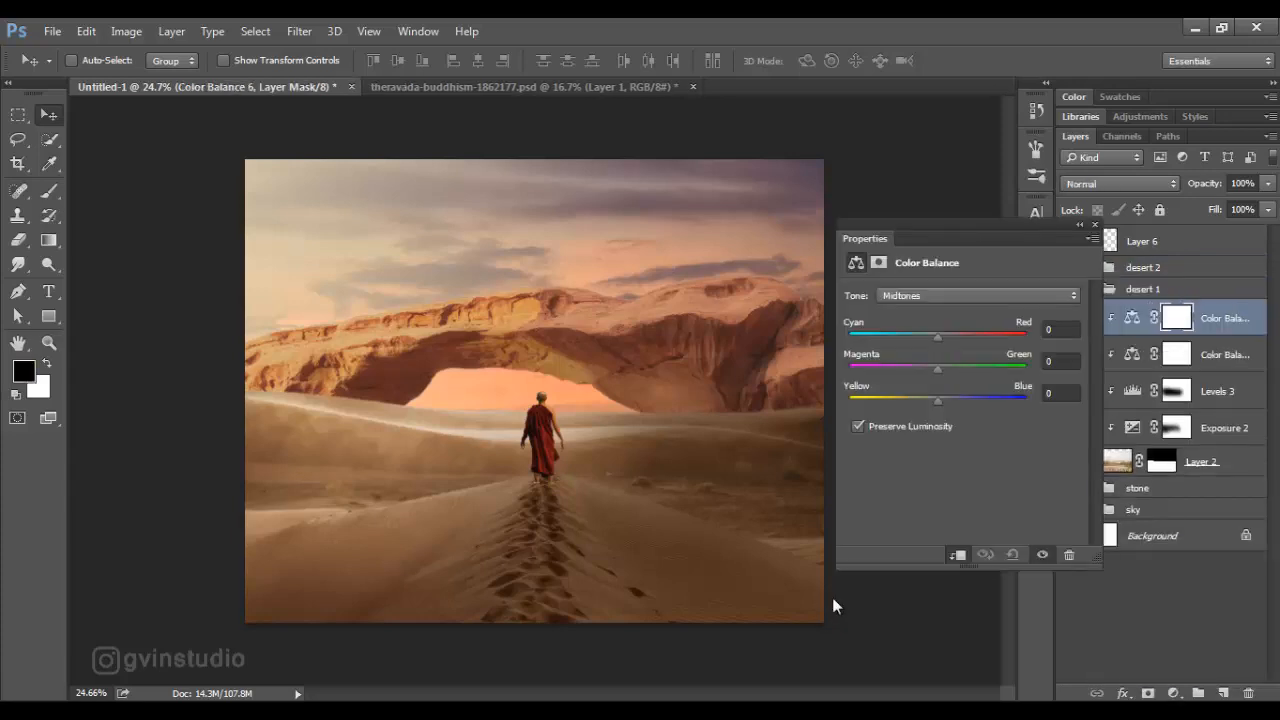
{"action": "left_click", "coordinate": [836, 606]}
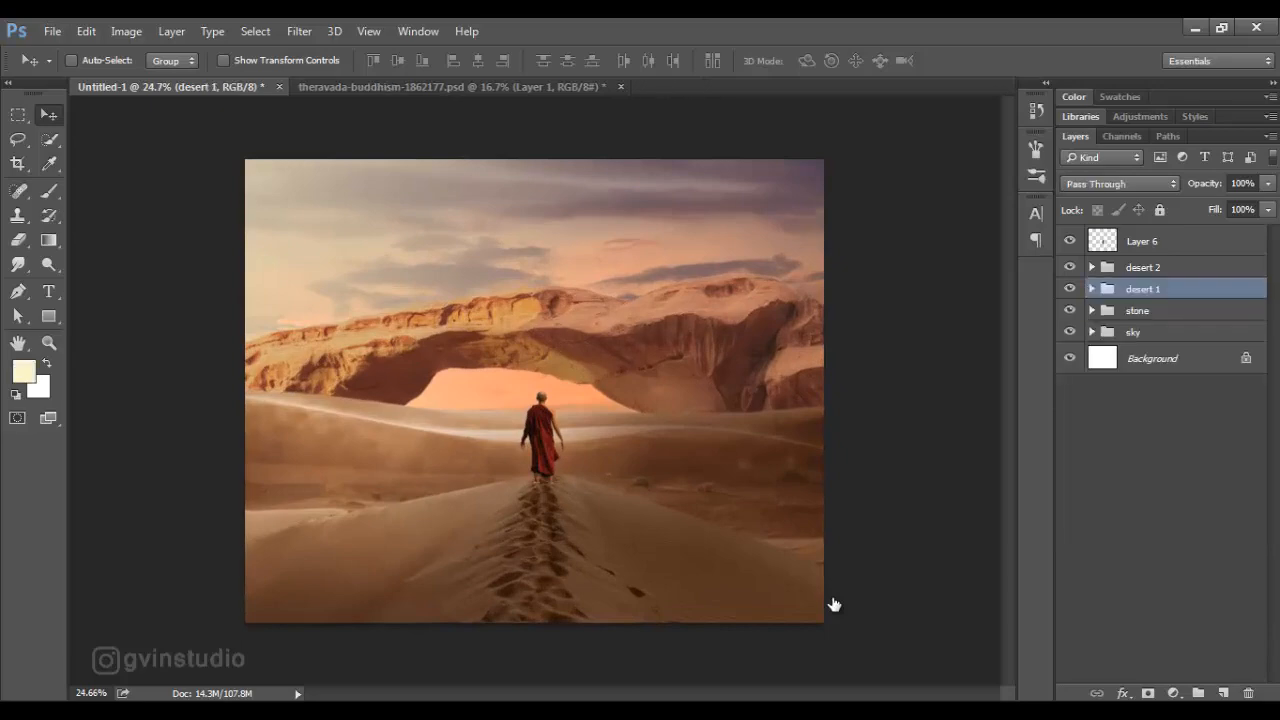
Select the desert 2 group, close theravada-buddhism-1862177.psd without saving, and open spaceship-2844249_1920.png
{"action": "key", "text": "alt+bracketright"}
{"action": "key", "text": "ctrl+Tab"}
{"action": "key", "text": "ctrl+w"}
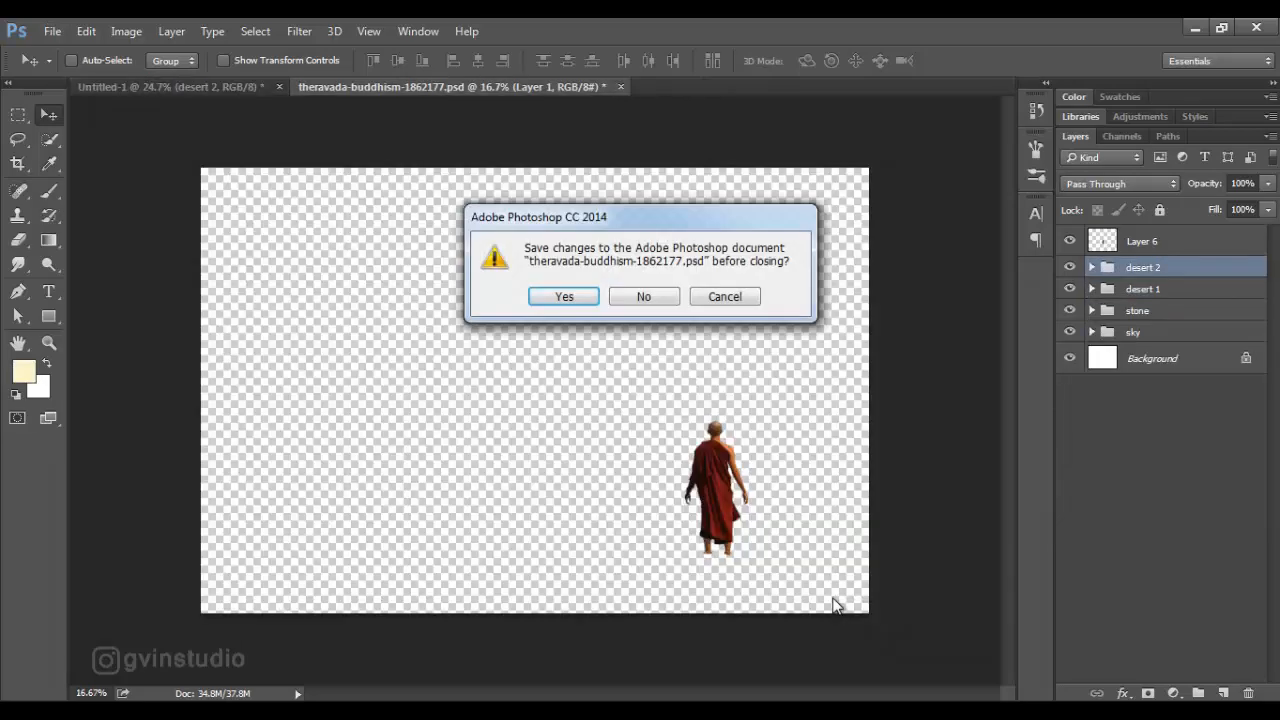
{"action": "key", "text": "n"}
{"action": "key", "text": "ctrl+o"}
{"action": "left_click", "coordinate": [622, 313]}
{"action": "double_click", "coordinate": [622, 313]}
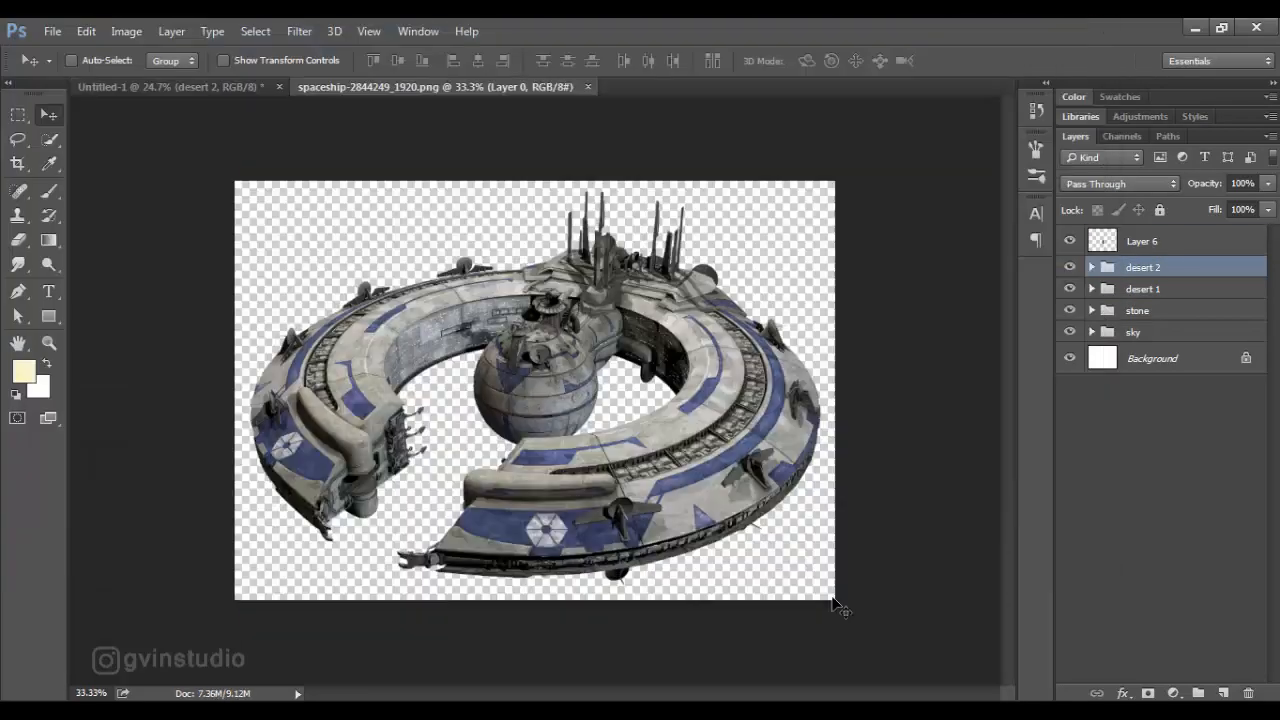
Bring the spaceship into Untitled-1 as a new layer between the monk and desert 2, and flip it horizontally
{"action": "left_click_drag", "start_coordinate": [667, 412], "coordinate": [401, 210]}
{"action": "left_click_drag", "start_coordinate": [402, 208], "coordinate": [641, 325]}
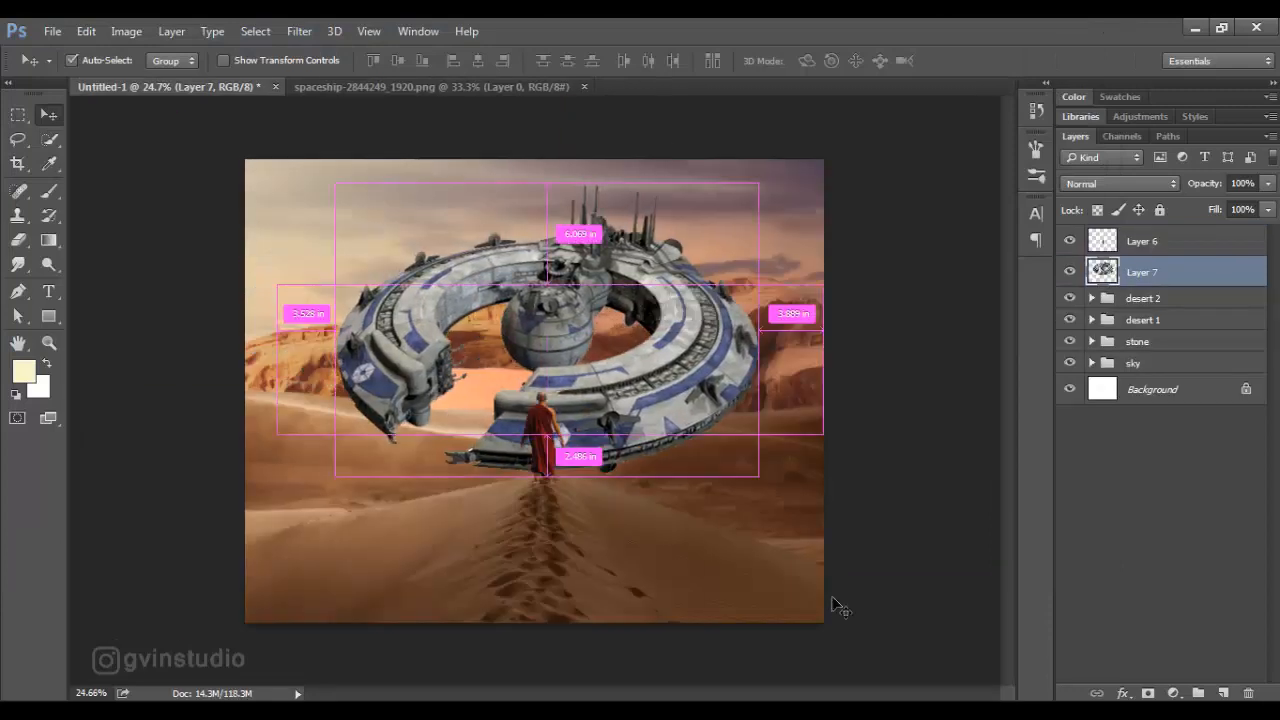
{"action": "key", "text": "ctrl+t"}
{"action": "right_click", "coordinate": [642, 345]}
{"action": "left_click", "coordinate": [714, 628]}
{"action": "left_click_drag", "start_coordinate": [645, 373], "coordinate": [645, 391]}
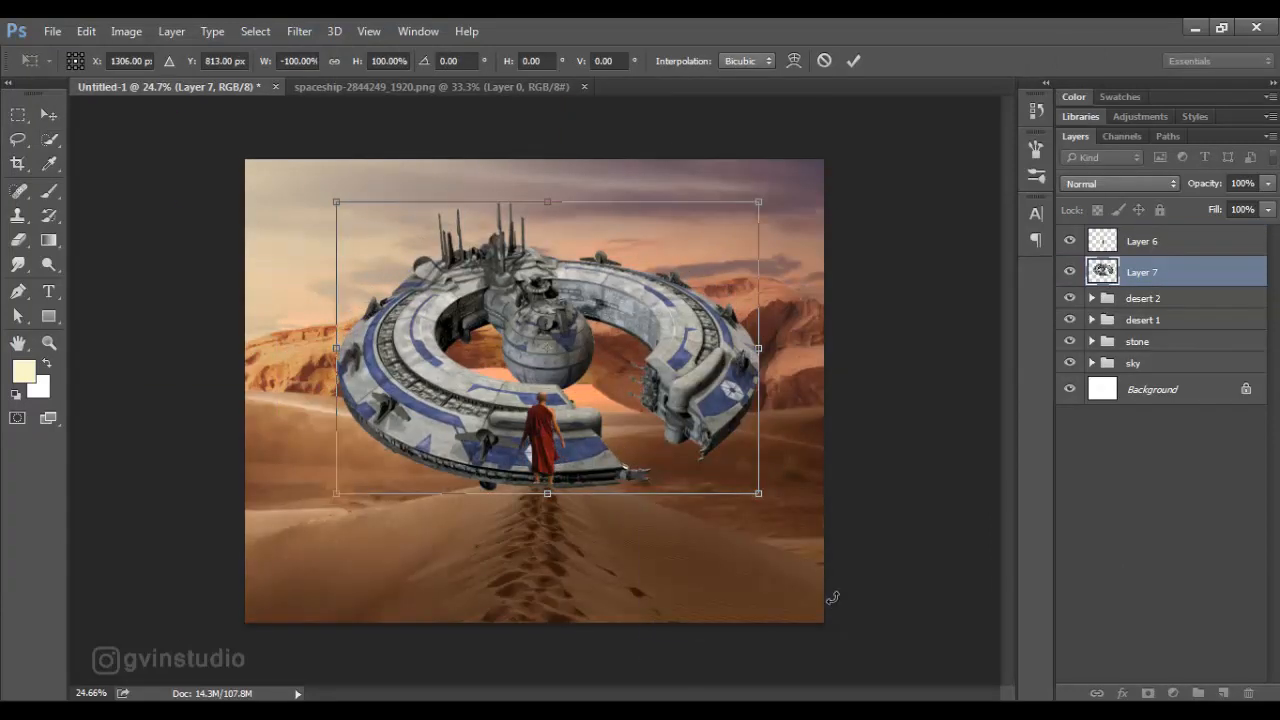
Scale the spaceship to about 77%, tilt it about 2.6°, and place it behind the monk in front of the rock arch
{"action": "mouse_move", "coordinate": [776, 194]}
{"action": "left_mouse_down"}
{"action": "mouse_move", "coordinate": [783, 205]}
{"action": "mouse_move", "coordinate": [660, 282]}
{"action": "left_mouse_up"}
{"action": "left_click_drag", "start_coordinate": [634, 338], "coordinate": [700, 313]}
{"action": "left_click_drag", "start_coordinate": [722, 254], "coordinate": [728, 250]}
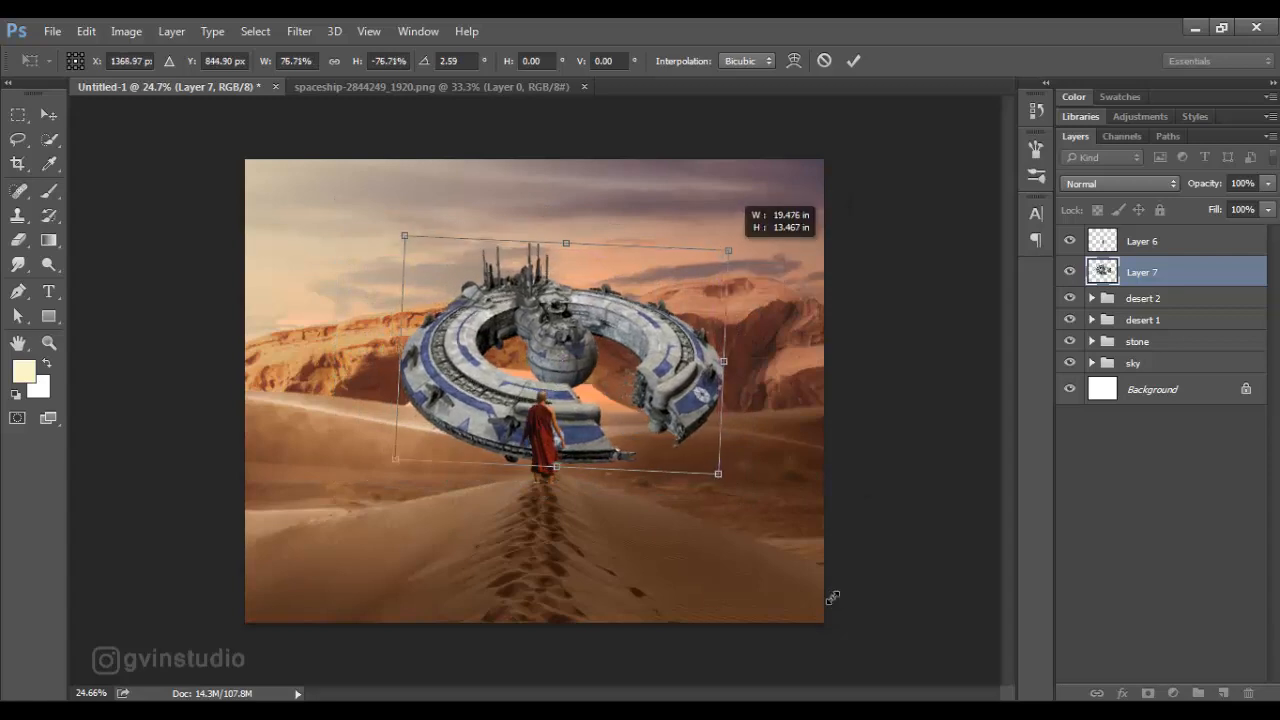
{"action": "key", "text": "Return"}
{"action": "scroll", "coordinate": [834, 602], "scroll_direction": "down", "scroll_amount": 2}
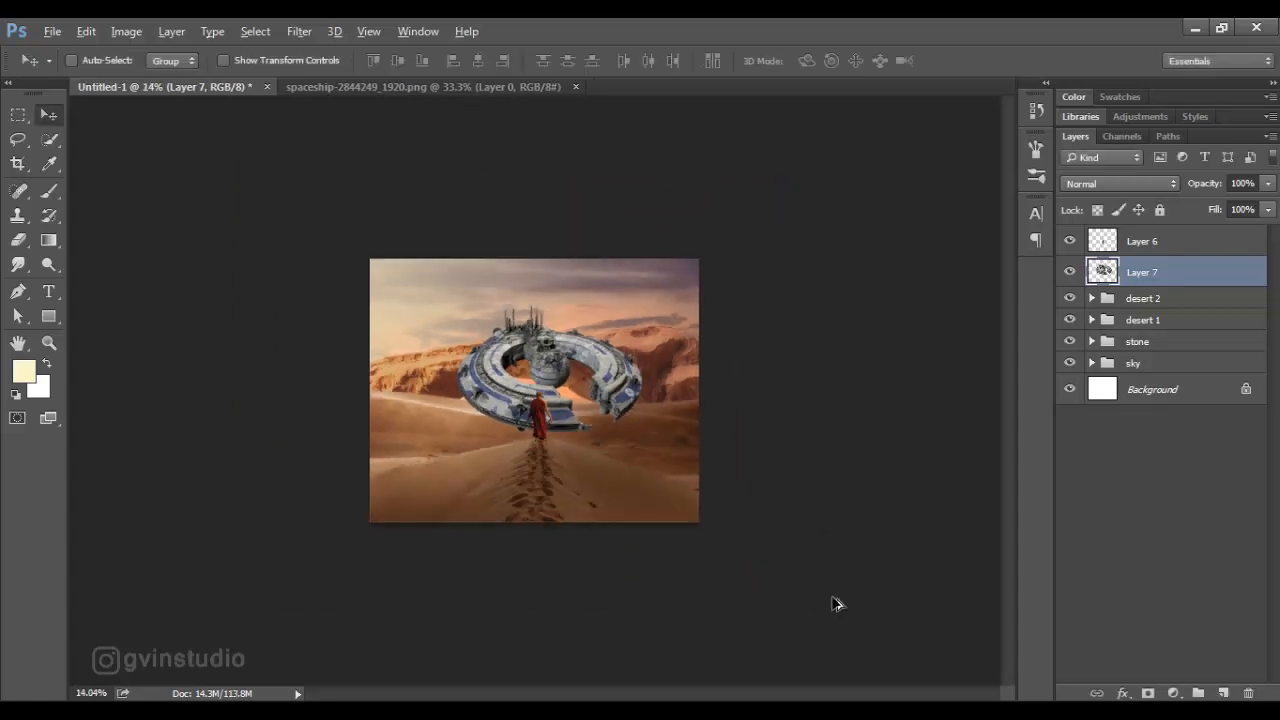
Add a layer mask to the spaceship layer and set up a 90 px brush with black
{"action": "scroll", "coordinate": [541, 398], "scroll_direction": "up", "scroll_amount": 4}
{"action": "left_click", "coordinate": [1148, 693]}
{"action": "left_click", "coordinate": [49, 191]}
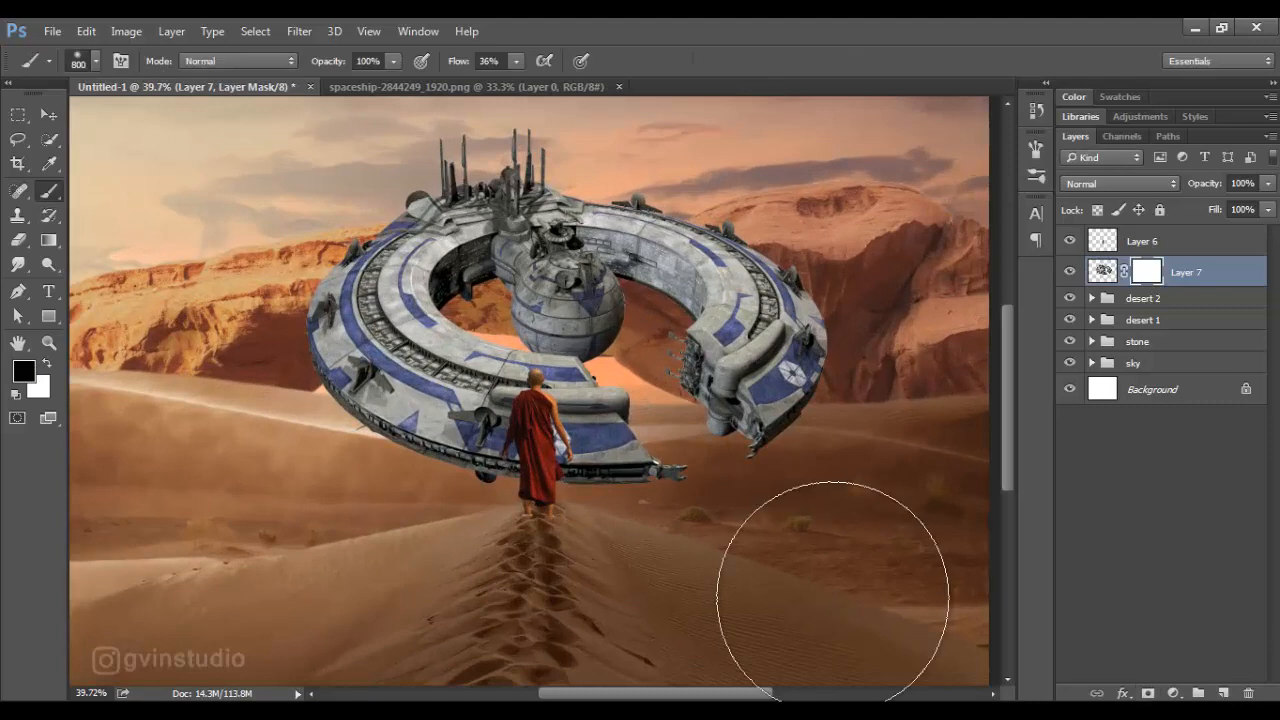
{"action": "key", "text": "bracketleft"}
{"action": "key", "text": "bracketleft"}
{"action": "key", "text": "bracketleft"}
{"action": "key", "text": "bracketleft"}
{"action": "key", "text": "bracketleft"}
{"action": "key", "text": "bracketleft"}
{"action": "key", "text": "bracketleft"}
{"action": "key", "text": "bracketleft"}
{"action": "key", "text": "bracketleft"}
{"action": "key", "text": "bracketleft"}
{"action": "key", "text": "bracketleft"}
{"action": "key", "text": "bracketleft"}
{"action": "scroll", "coordinate": [835, 592], "scroll_direction": "down", "scroll_amount": 2}
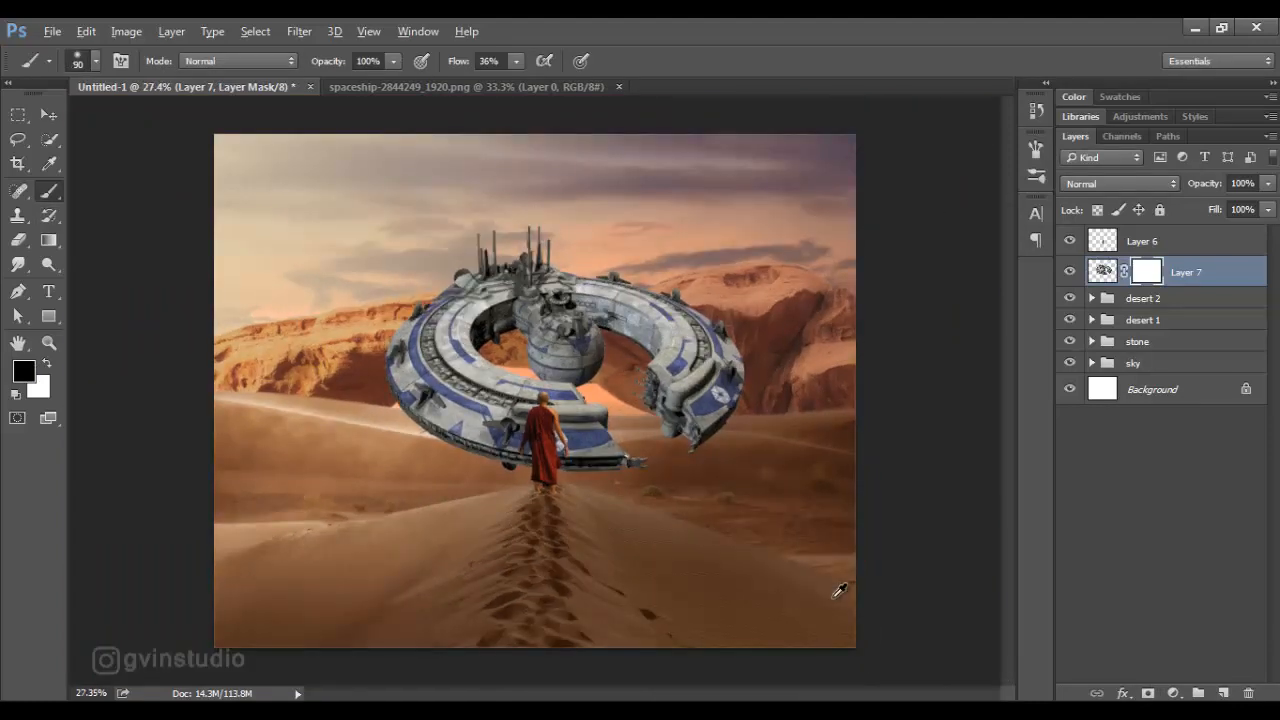
Shift the spaceship image slightly left and down so that it sits lower on the dunes
{"action": "left_click", "coordinate": [49, 115]}
{"action": "left_click", "coordinate": [1103, 271]}
{"action": "left_click_drag", "start_coordinate": [831, 274], "coordinate": [836, 281]}
{"action": "key", "text": "shift+Left"}
{"action": "key", "text": "shift+Left"}
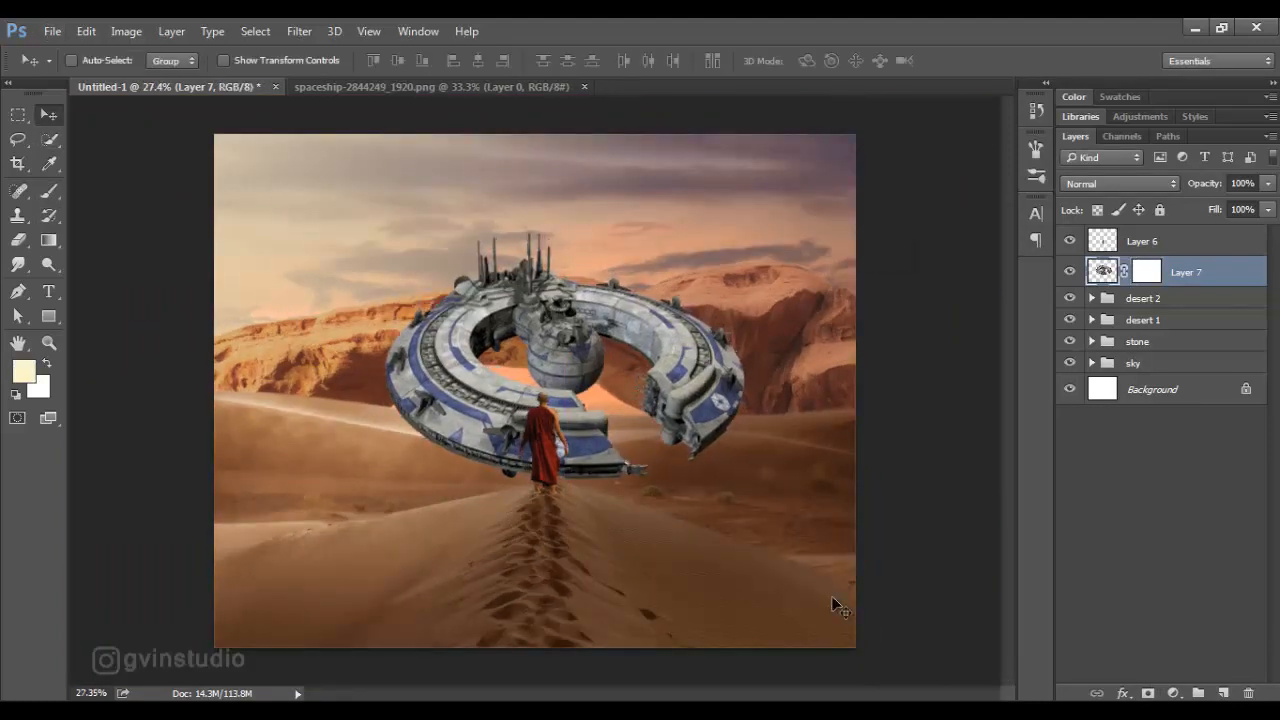
{"action": "key", "text": "shift+Left"}
{"action": "key", "text": "shift+Down"}
{"action": "key", "text": "shift+Down"}
{"action": "key", "text": "shift+Down"}
Paint black on the spaceship's layer mask to hide its lower edge behind the dunes
{"action": "left_click", "coordinate": [1147, 271]}
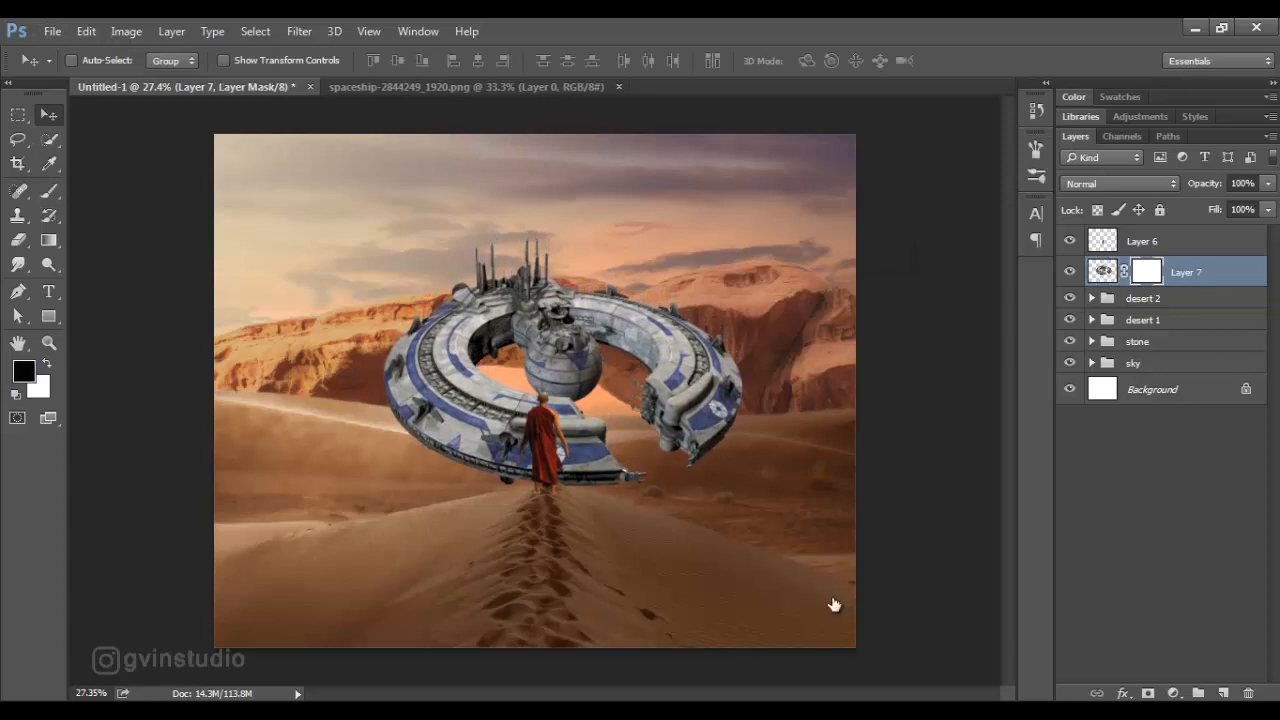
{"action": "key", "text": "b"}
{"action": "mouse_move", "coordinate": [562, 479]}
{"action": "left_mouse_down"}
{"action": "mouse_move", "coordinate": [636, 475]}
{"action": "mouse_move", "coordinate": [425, 448]}
{"action": "mouse_move", "coordinate": [608, 460]}
{"action": "mouse_move", "coordinate": [728, 430]}
{"action": "left_mouse_up"}
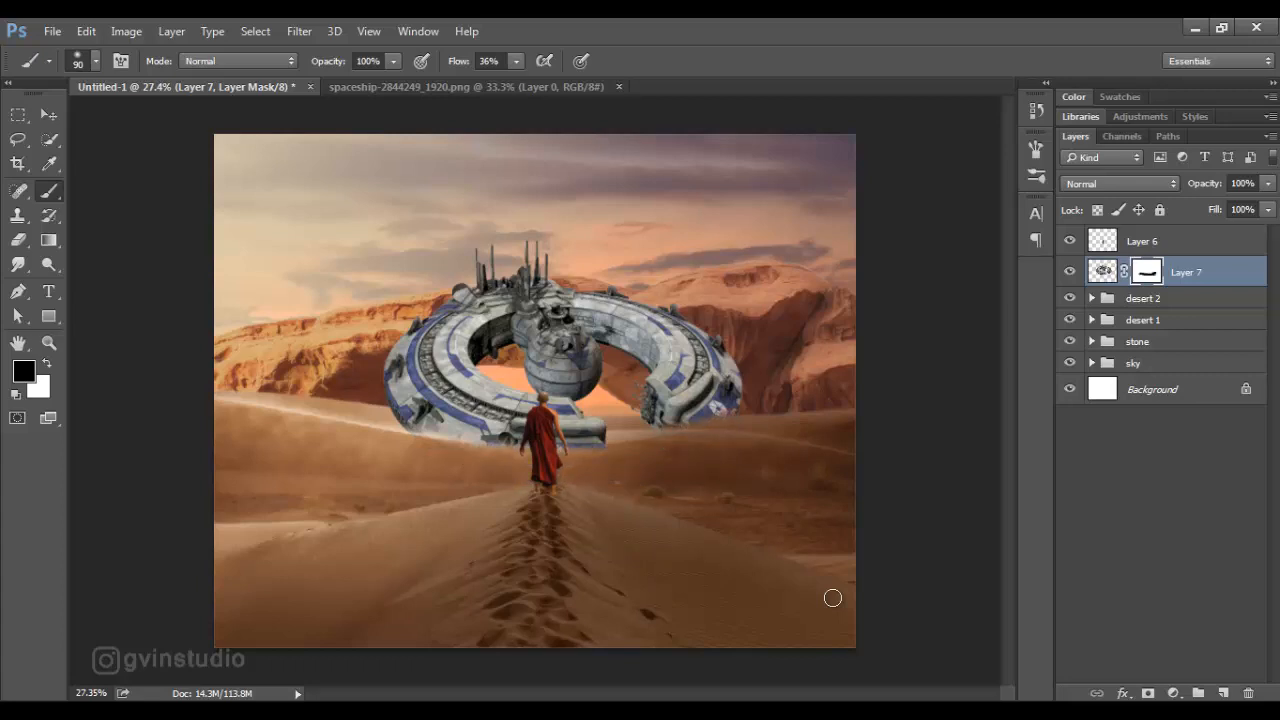
Refine the spaceship mask along the dune edge beside the monk with a textured 80 px brush, blending the hull into the sand
{"action": "scroll", "coordinate": [833, 598], "scroll_direction": "down", "scroll_amount": 5}
{"action": "scroll", "coordinate": [833, 598], "scroll_direction": "up", "scroll_amount": 16}
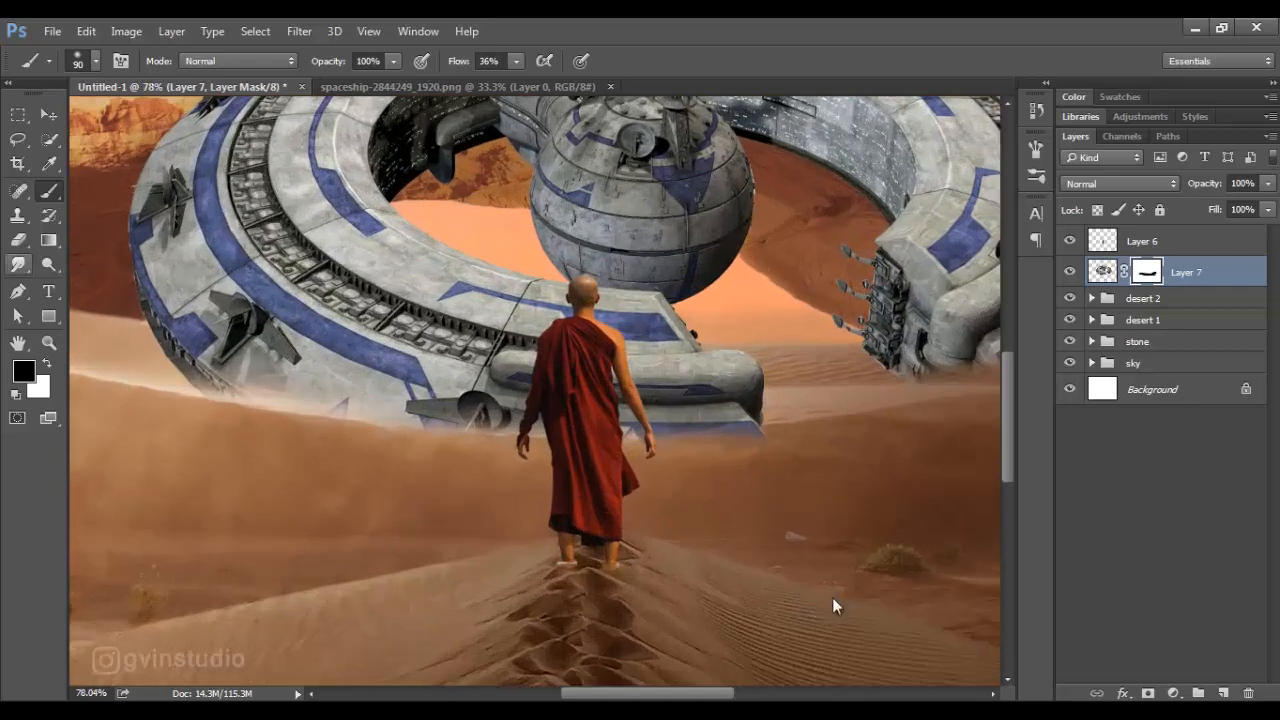
{"action": "right_click", "coordinate": [216, 288]}
{"action": "double_click", "coordinate": [275, 422]}
{"action": "left_click_drag", "start_coordinate": [385, 420], "coordinate": [540, 432]}
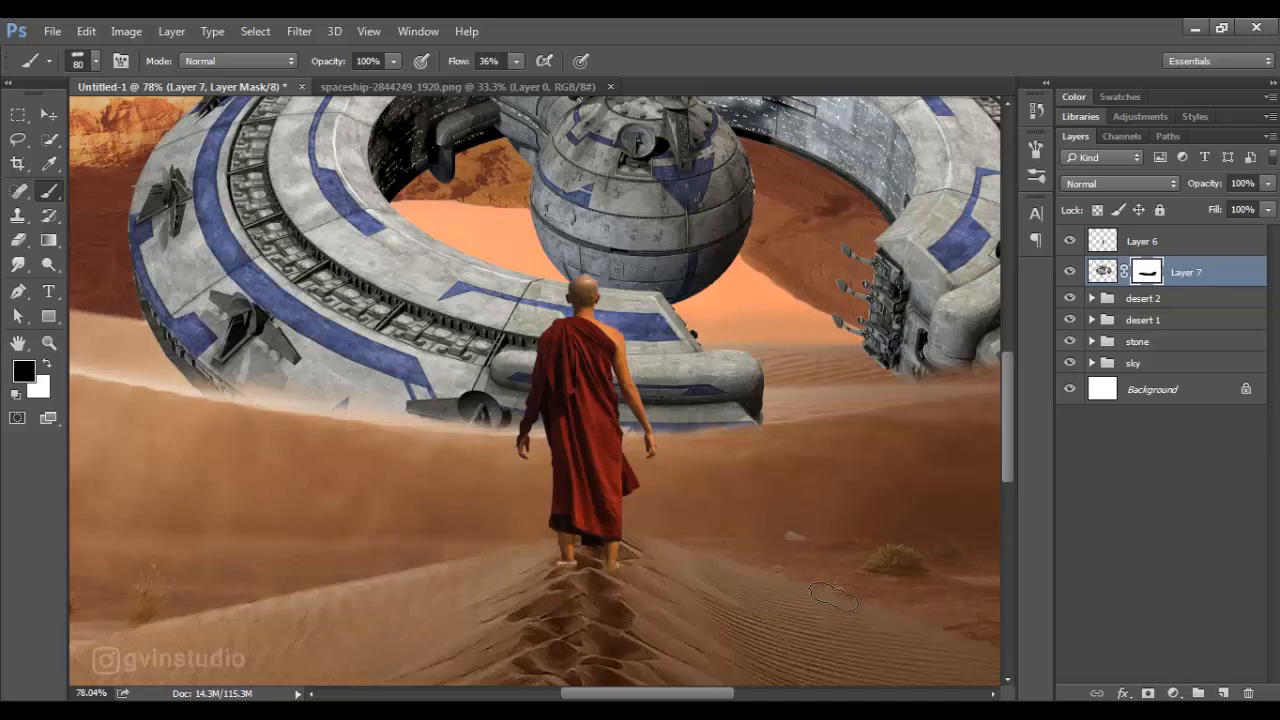
{"action": "left_click", "coordinate": [513, 443], "text": "alt"}
{"action": "mouse_move", "coordinate": [880, 430]}
{"action": "left_mouse_down"}
{"action": "mouse_move", "coordinate": [631, 430]}
{"action": "mouse_move", "coordinate": [500, 452]}
{"action": "left_mouse_up"}
Touch up the mask around the ship's broken right end with white and black so the hull sinks into the sand
{"action": "scroll", "coordinate": [600, 450], "scroll_direction": "up", "scroll_amount": 2}
{"action": "key", "text": "x"}
{"action": "left_click_drag", "start_coordinate": [770, 344], "coordinate": [685, 360]}
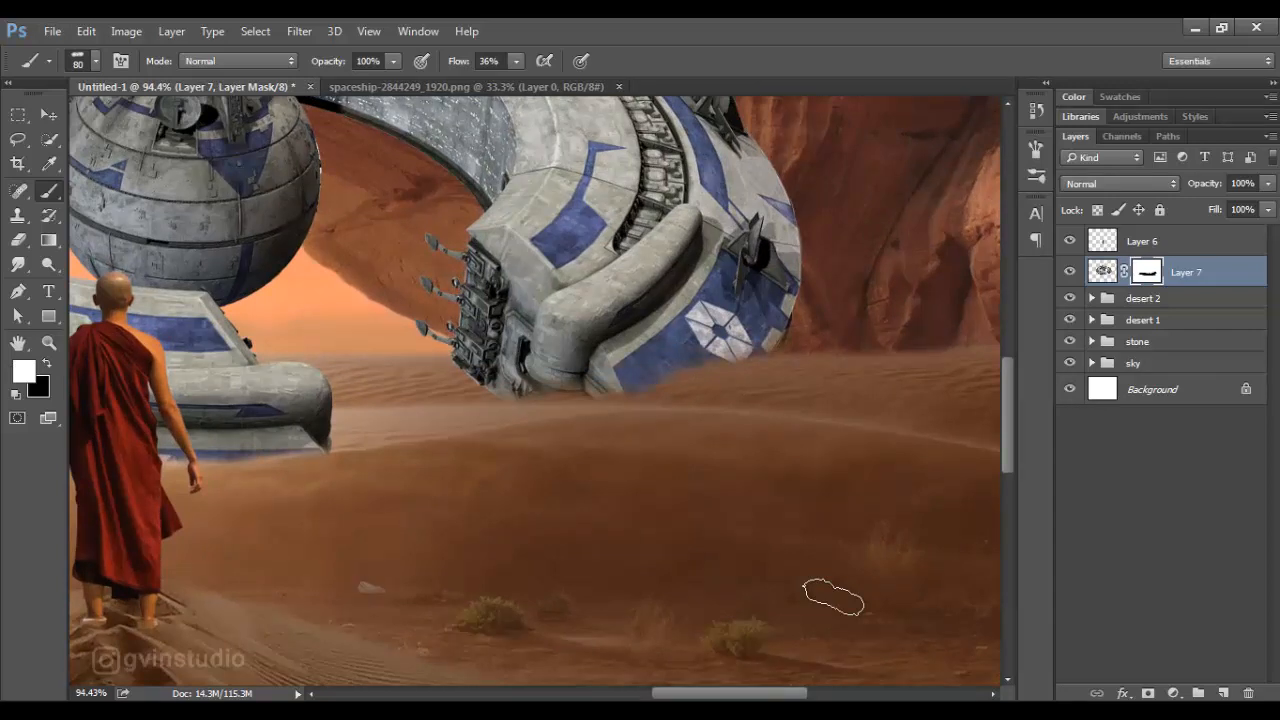
{"action": "key", "text": "x"}
{"action": "right_click", "coordinate": [834, 602]}
{"action": "left_click", "coordinate": [833, 597]}
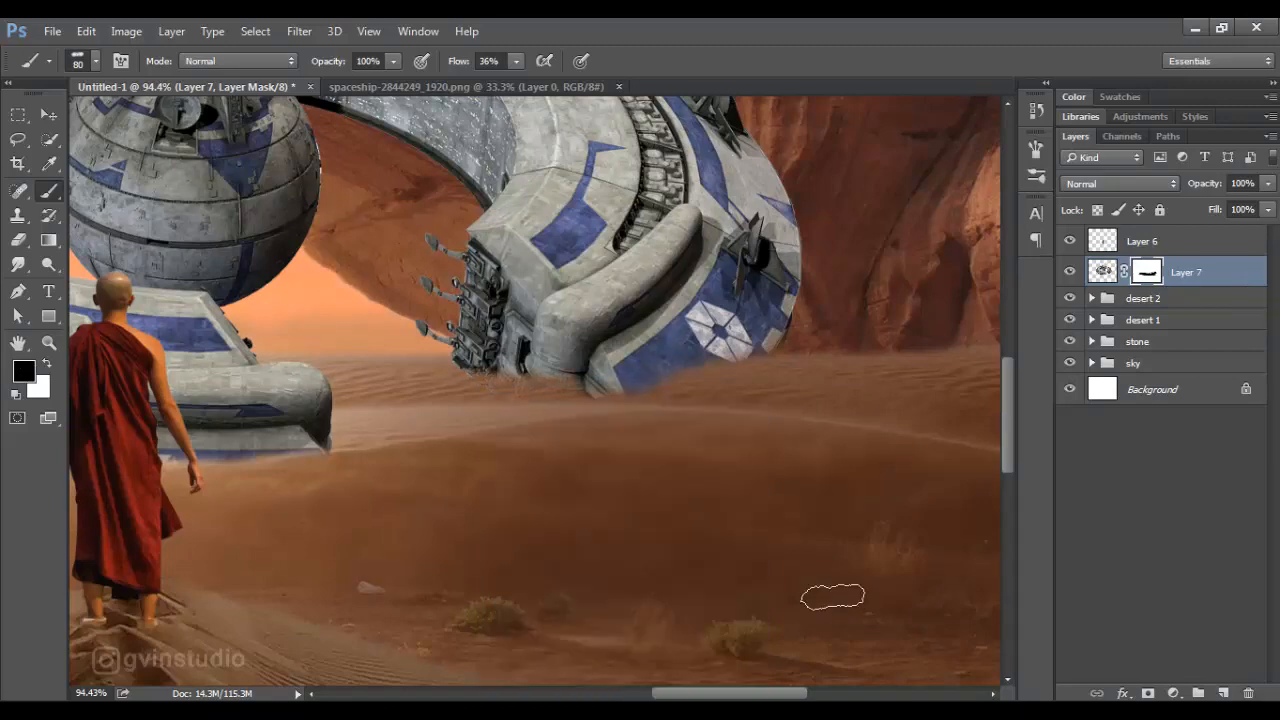
{"action": "scroll", "coordinate": [833, 597], "scroll_direction": "down", "scroll_amount": 4}
{"action": "scroll", "coordinate": [833, 597], "scroll_direction": "up", "scroll_amount": 1}
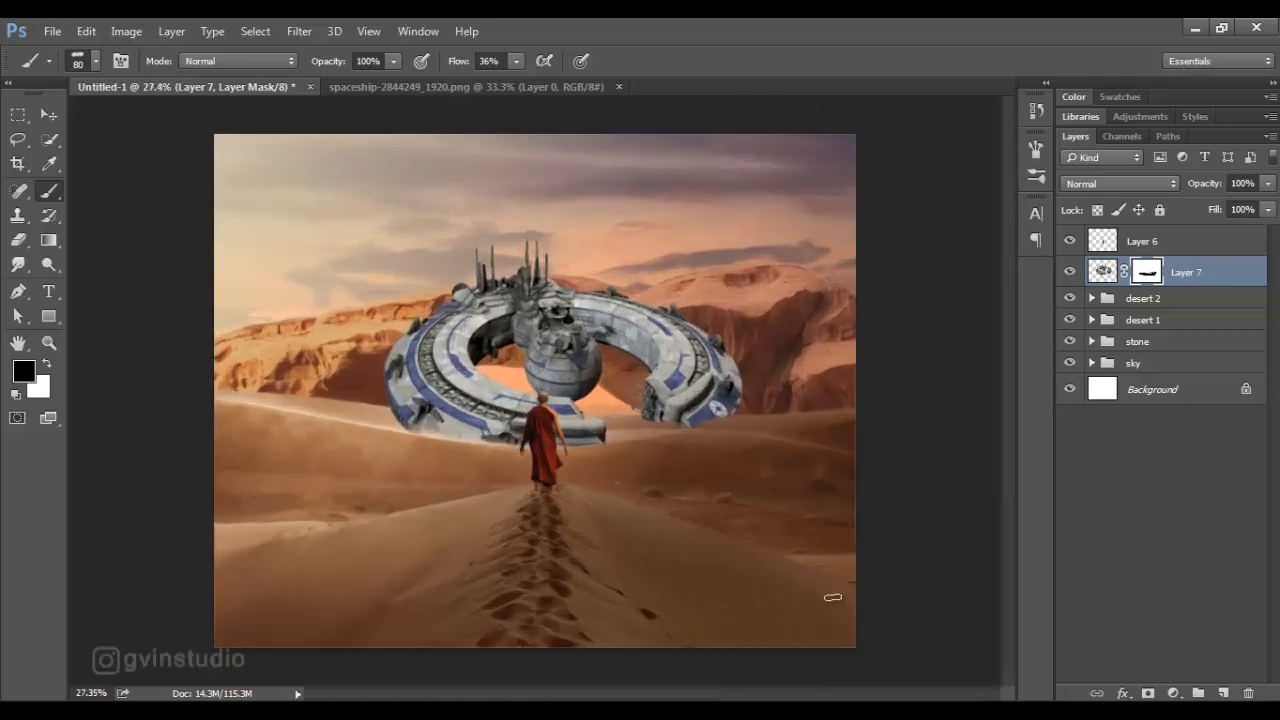
Add a Brightness/Contrast adjustment clipped to the spaceship layer and set Brightness to -62
{"action": "key", "text": "v"}
{"action": "scroll", "coordinate": [835, 603], "scroll_direction": "down", "scroll_amount": 1}
{"action": "scroll", "coordinate": [836, 604], "scroll_direction": "up", "scroll_amount": 2}
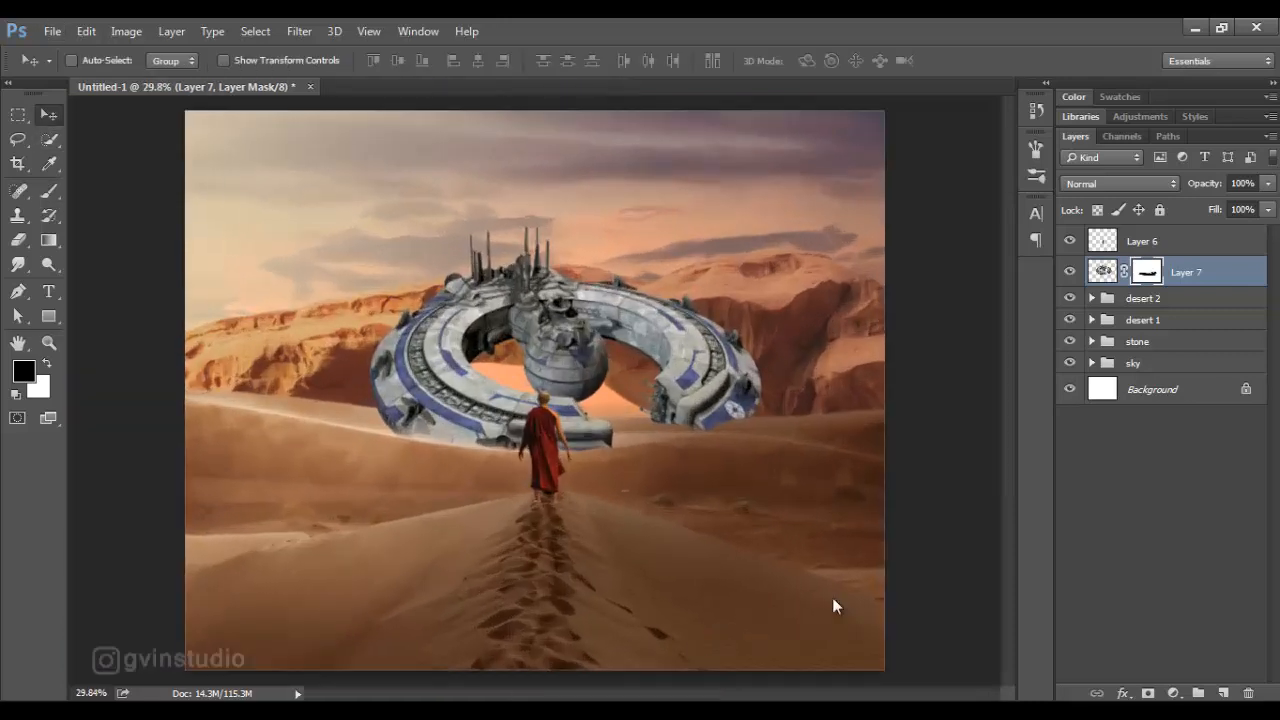
{"action": "left_click", "coordinate": [1174, 693]}
{"action": "left_click", "coordinate": [1175, 348]}
{"action": "key", "text": "ctrl+alt+g"}
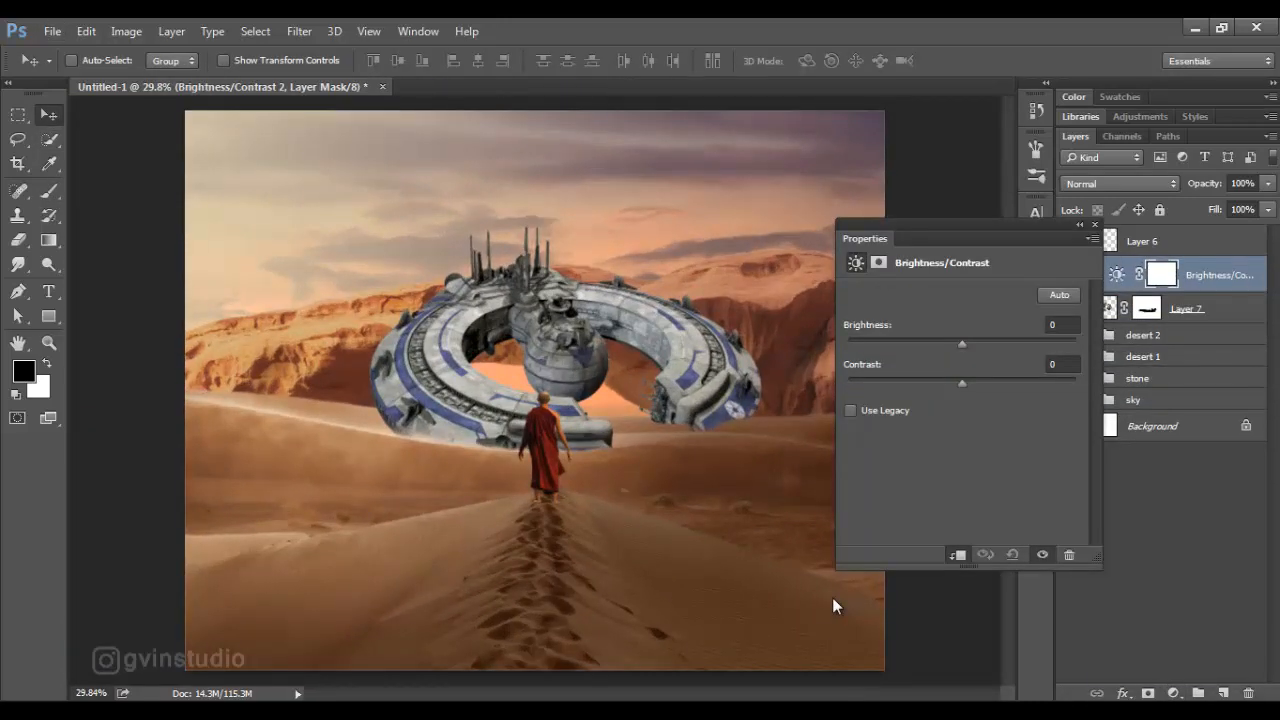
{"action": "left_click_drag", "start_coordinate": [963, 344], "coordinate": [908, 344]}
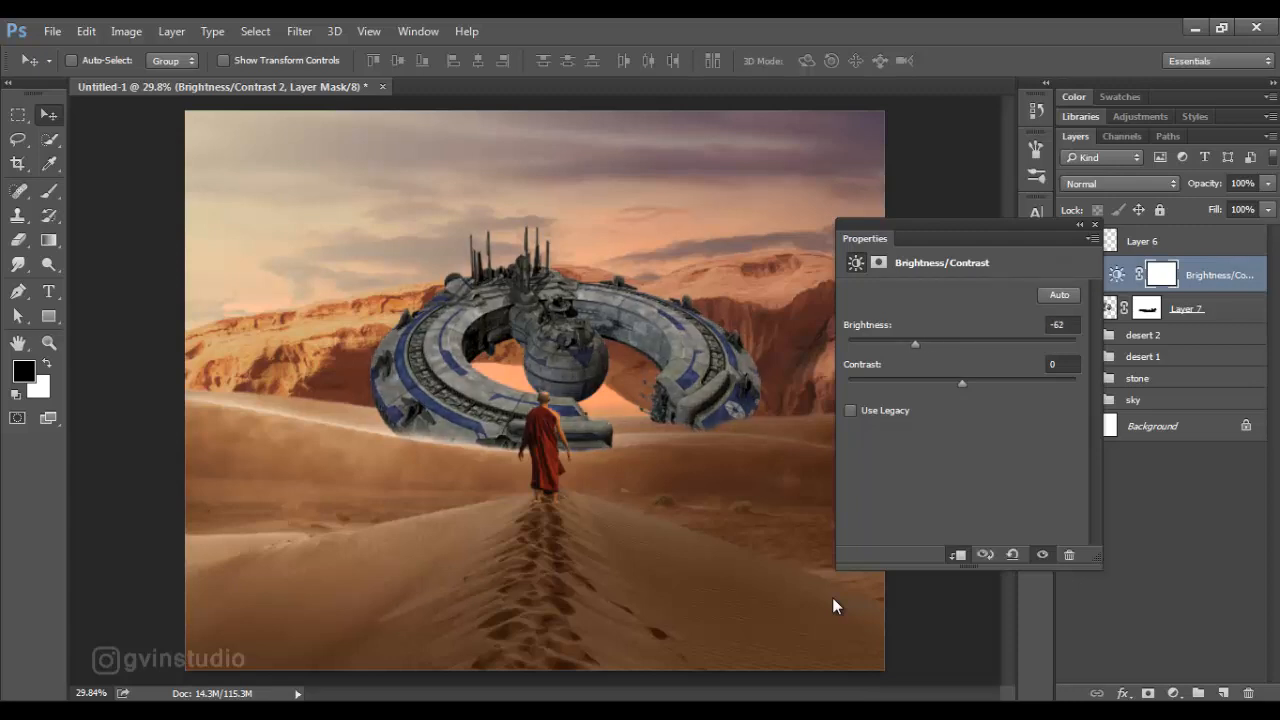
{"action": "left_click", "coordinate": [1095, 225]}
Paint black on the Brightness/Contrast mask over the ship's left side with a soft 400 px brush at 55% flow
{"action": "key", "text": "b"}
{"action": "right_click", "coordinate": [376, 272]}
{"action": "left_click", "coordinate": [464, 404]}
{"action": "key", "text": "Return"}
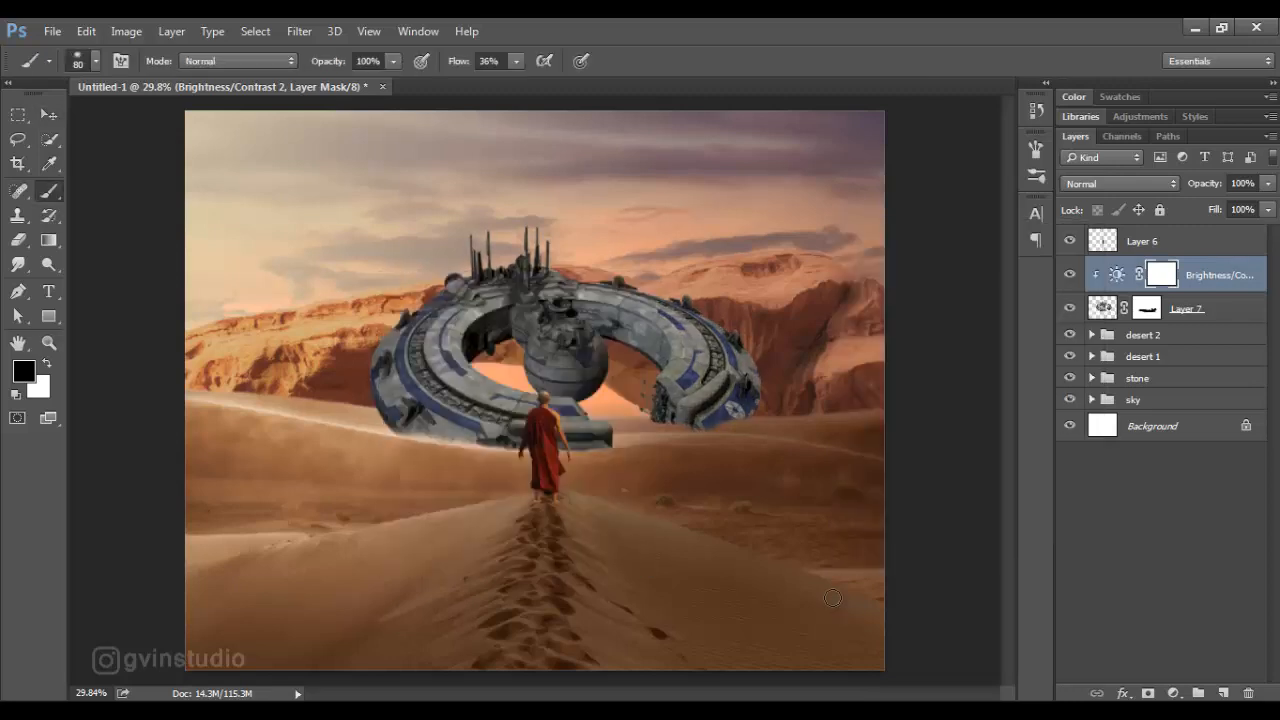
{"action": "key", "text": "bracketright"}
{"action": "key", "text": "bracketright"}
{"action": "key", "text": "bracketright"}
{"action": "key", "text": "bracketright"}
{"action": "key", "text": "bracketright"}
{"action": "key", "text": "bracketright"}
{"action": "key", "text": "bracketright"}
{"action": "key", "text": "bracketright"}
{"action": "key", "text": "bracketright"}
{"action": "key", "text": "shift+5"}
{"action": "key", "text": "shift+5"}
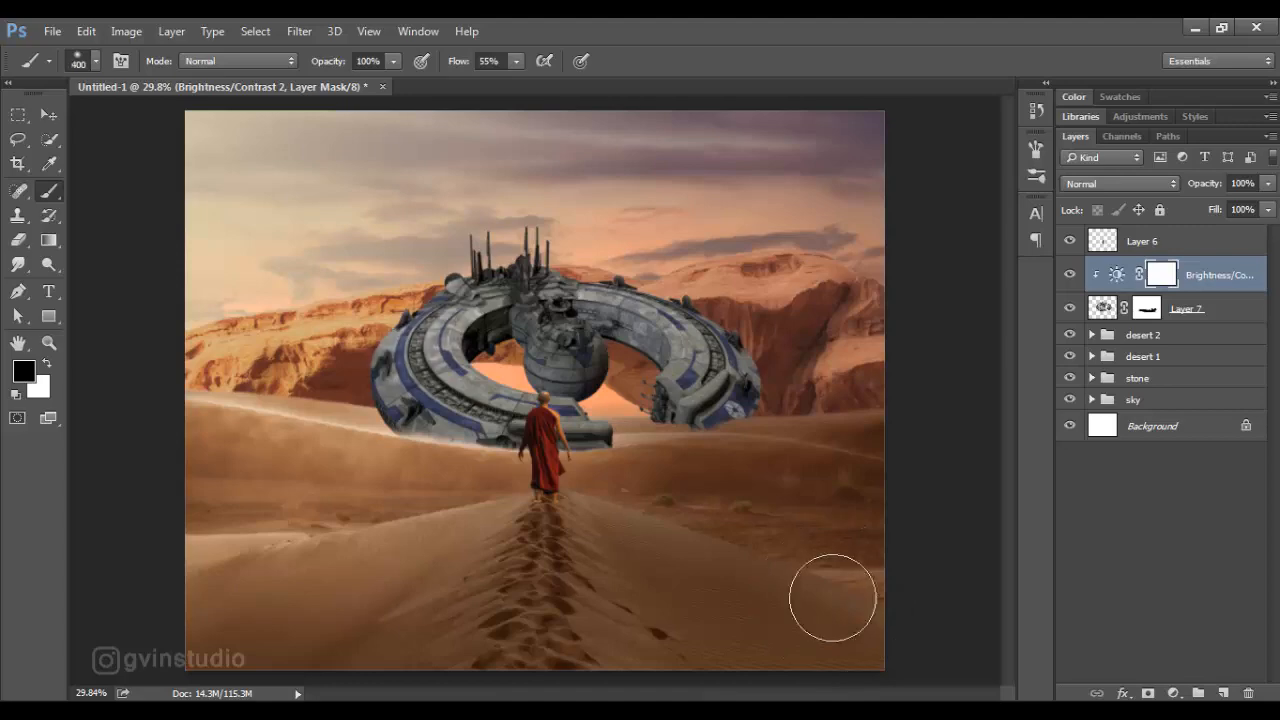
{"action": "mouse_move", "coordinate": [403, 358]}
{"action": "left_mouse_down"}
{"action": "mouse_move", "coordinate": [448, 408]}
{"action": "mouse_move", "coordinate": [447, 325]}
{"action": "mouse_move", "coordinate": [466, 315]}
{"action": "mouse_move", "coordinate": [506, 376]}
{"action": "mouse_move", "coordinate": [577, 343]}
{"action": "mouse_move", "coordinate": [502, 325]}
{"action": "mouse_move", "coordinate": [508, 276]}
{"action": "left_mouse_up"}
Lighten the inner wall of the ship's right ring by painting the Brightness/Contrast mask with a 100 px brush at 38% flow
{"action": "scroll", "coordinate": [554, 369], "scroll_direction": "up", "scroll_amount": 7}
{"action": "key", "text": "bracketleft"}
{"action": "key", "text": "bracketleft"}
{"action": "key", "text": "bracketleft"}
{"action": "key", "text": "bracketleft"}
{"action": "key", "text": "bracketleft"}
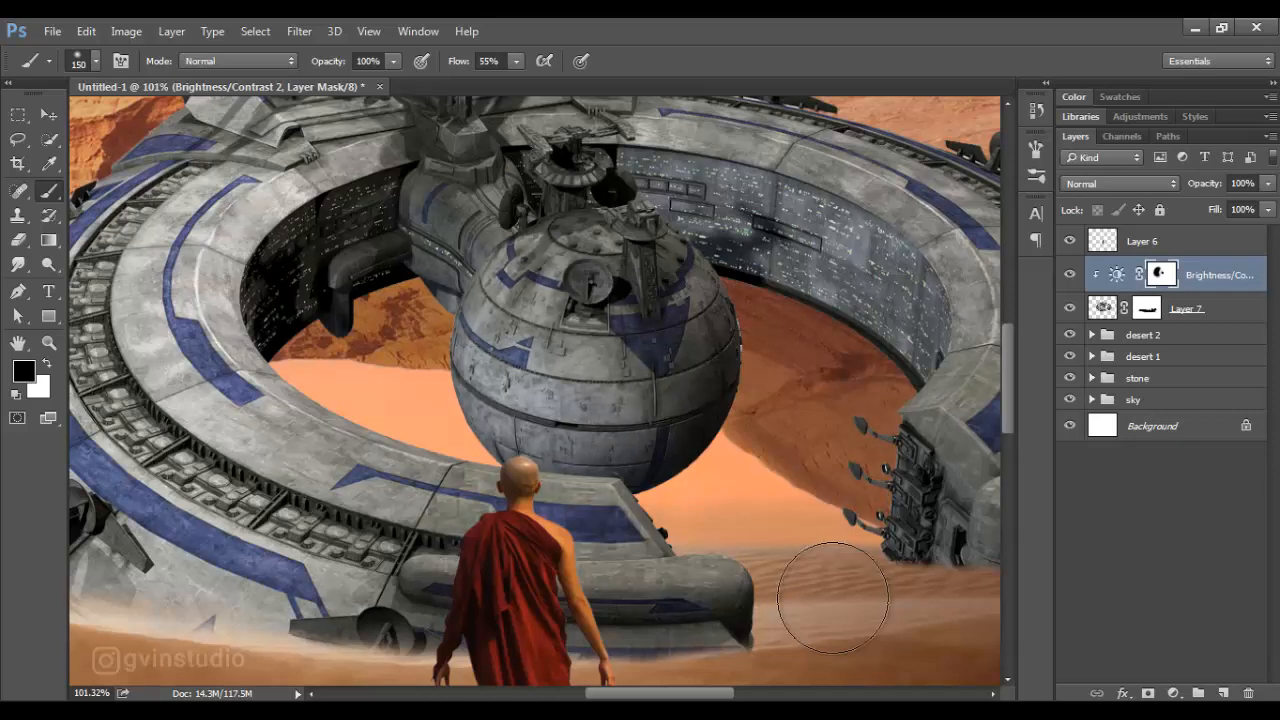
{"action": "scroll", "coordinate": [832, 597], "scroll_direction": "down", "scroll_amount": 3}
{"action": "key", "text": "shift+3"}
{"action": "key", "text": "shift+8"}
{"action": "key", "text": "bracketleft"}
{"action": "key", "text": "bracketleft"}
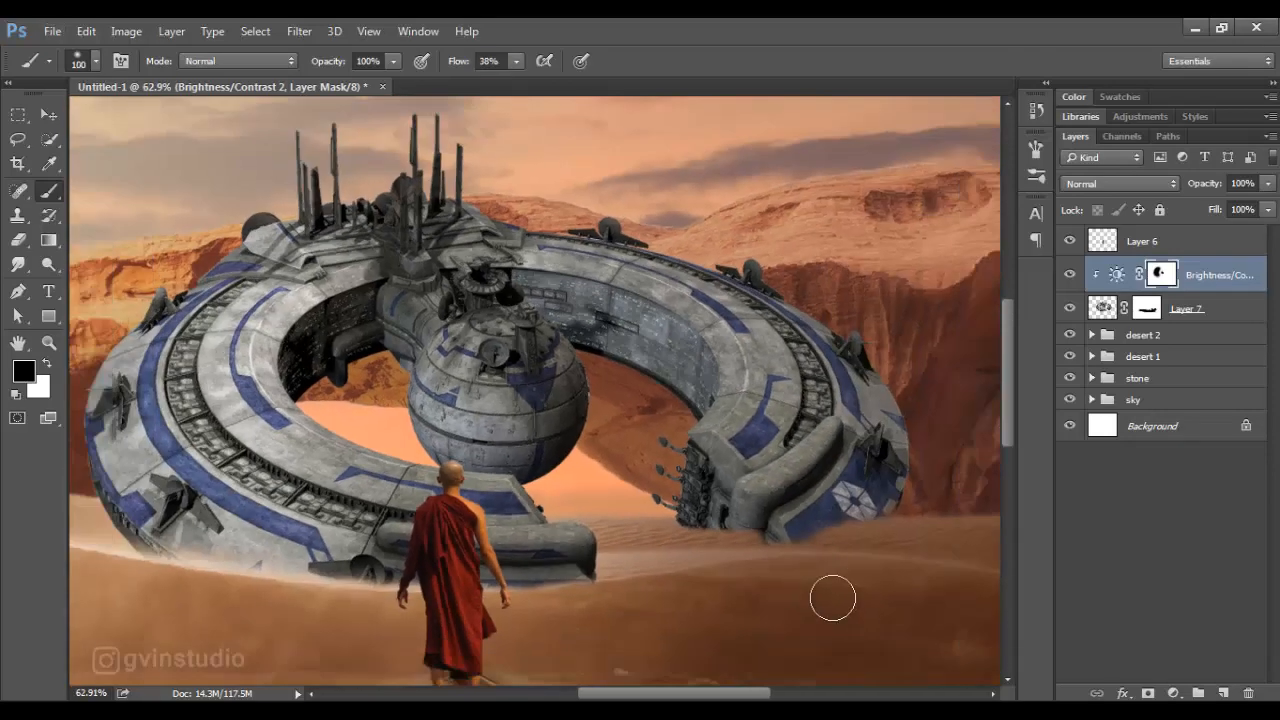
{"action": "mouse_move", "coordinate": [548, 256]}
{"action": "left_mouse_down"}
{"action": "mouse_move", "coordinate": [724, 348]}
{"action": "mouse_move", "coordinate": [732, 430]}
{"action": "left_mouse_up"}
{"action": "left_click", "coordinate": [525, 248]}
{"action": "scroll", "coordinate": [832, 597], "scroll_direction": "down", "scroll_amount": 4}
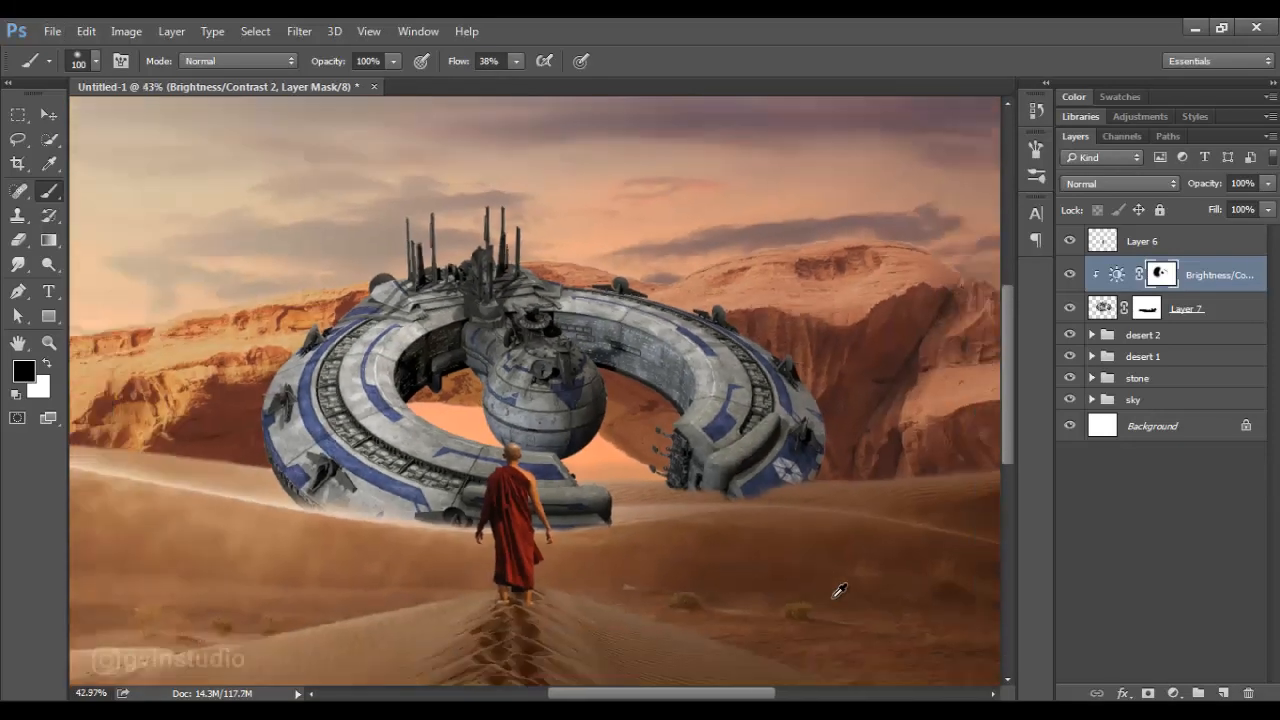
Create a clipped Overlay layer filled with 50% neutral gray above the spaceship's Brightness/Contrast adjustment, and bring up the dodge and burn tools
{"action": "scroll", "coordinate": [838, 591], "scroll_direction": "down", "scroll_amount": 4}
{"action": "key", "text": "ctrl+shift+n"}
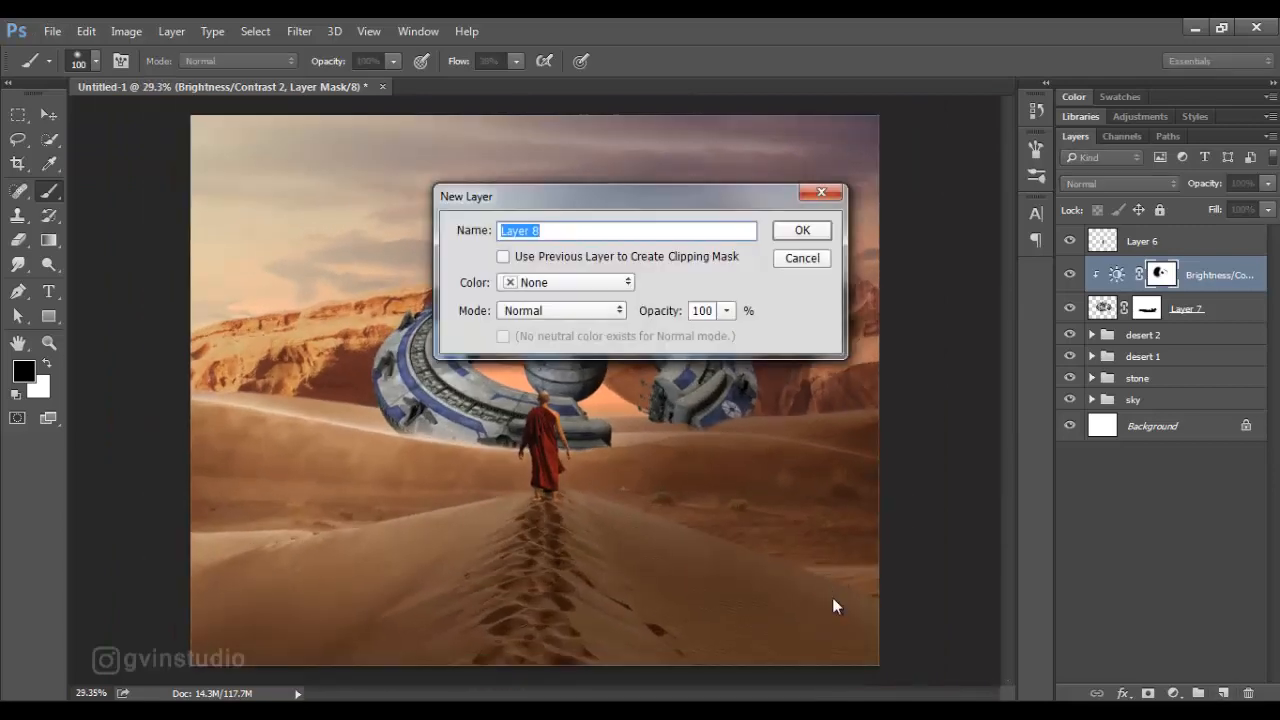
{"action": "left_click", "coordinate": [503, 257]}
{"action": "left_click", "coordinate": [562, 311]}
{"action": "left_click", "coordinate": [520, 223]}
{"action": "left_click", "coordinate": [503, 336]}
{"action": "left_click", "coordinate": [802, 230]}
{"action": "left_click", "coordinate": [49, 265]}
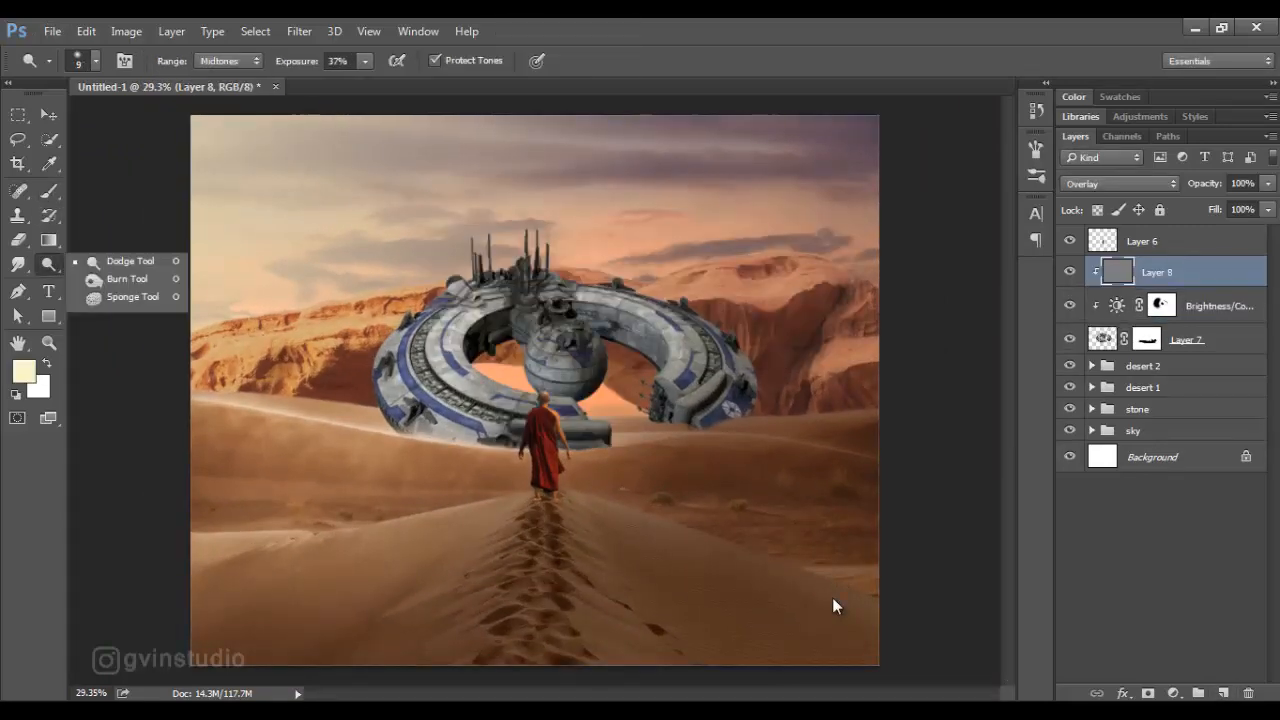
Burn the ship's central sphere area and the low front block behind the monk on Layer 8 with an 80 px brush at 46% exposure
{"action": "key", "text": "shift+o"}
{"action": "scroll", "coordinate": [832, 597], "scroll_direction": "up", "scroll_amount": 8}
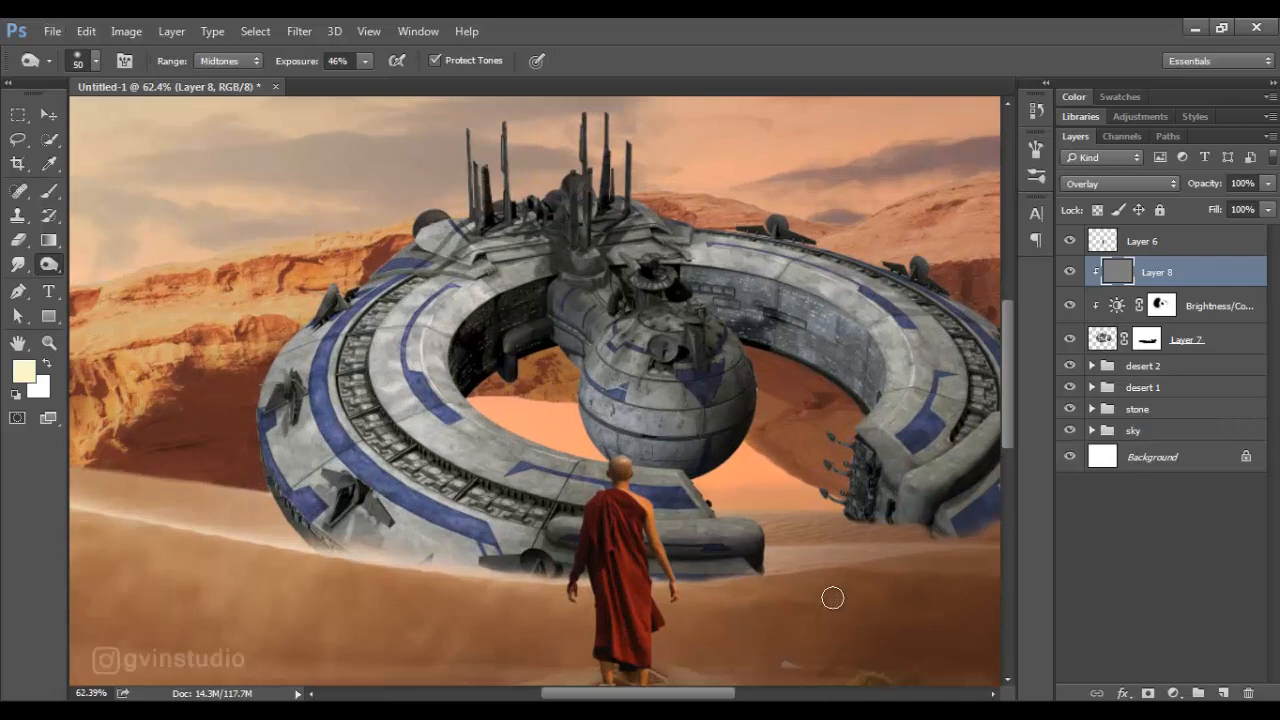
{"action": "key", "text": "bracketright"}
{"action": "key", "text": "bracketright"}
{"action": "key", "text": "bracketright"}
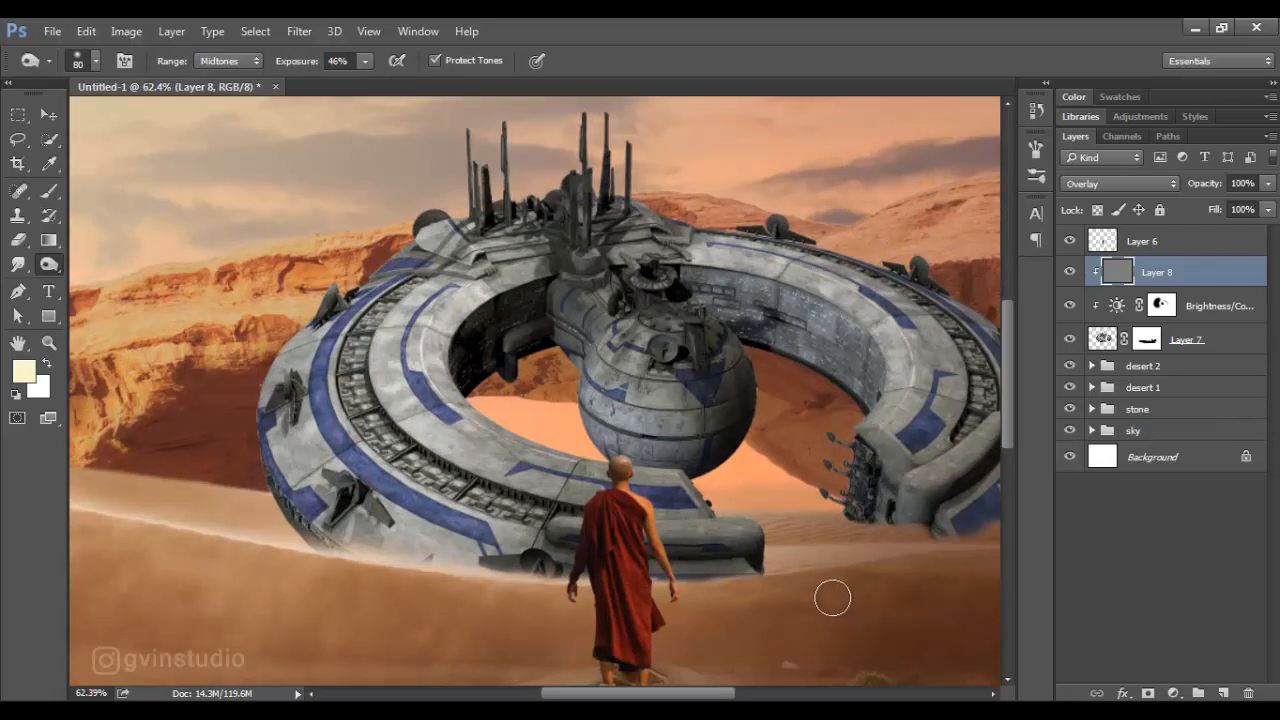
{"action": "mouse_move", "coordinate": [722, 306]}
{"action": "left_mouse_down"}
{"action": "mouse_move", "coordinate": [846, 372]}
{"action": "mouse_move", "coordinate": [700, 304]}
{"action": "left_mouse_up"}
{"action": "left_click_drag", "start_coordinate": [748, 566], "coordinate": [512, 552]}
{"action": "mouse_move", "coordinate": [748, 535]}
{"action": "left_mouse_down"}
{"action": "mouse_move", "coordinate": [664, 535]}
{"action": "mouse_move", "coordinate": [562, 564]}
{"action": "left_mouse_up"}
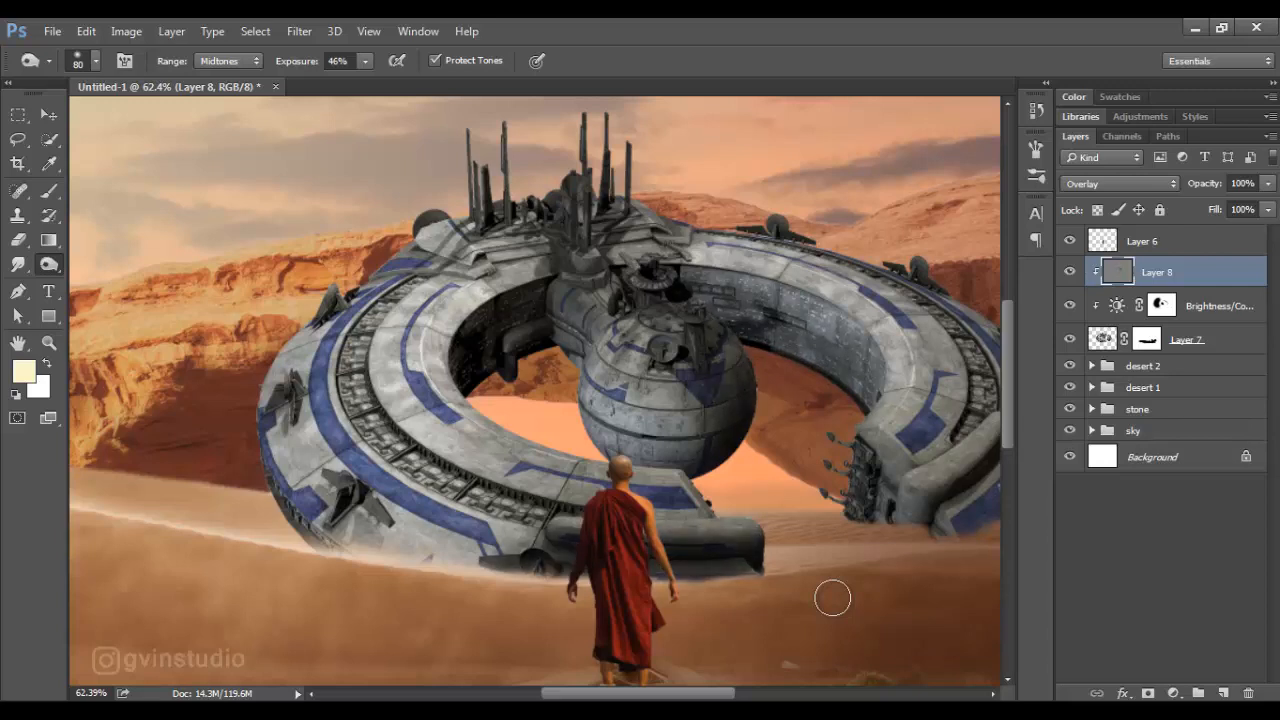
Deepen the shadows on the ship's right ring, its inner wall and the upper sphere with the Burn tool
{"action": "left_click_drag", "start_coordinate": [832, 598], "coordinate": [668, 622]}
{"action": "mouse_move", "coordinate": [904, 452]}
{"action": "left_mouse_down"}
{"action": "mouse_move", "coordinate": [828, 538]}
{"action": "mouse_move", "coordinate": [826, 358]}
{"action": "mouse_move", "coordinate": [786, 328]}
{"action": "left_mouse_up"}
{"action": "mouse_move", "coordinate": [852, 430]}
{"action": "left_mouse_down"}
{"action": "mouse_move", "coordinate": [784, 510]}
{"action": "mouse_move", "coordinate": [804, 370]}
{"action": "mouse_move", "coordinate": [611, 254]}
{"action": "left_mouse_up"}
{"action": "left_click_drag", "start_coordinate": [496, 240], "coordinate": [416, 230]}
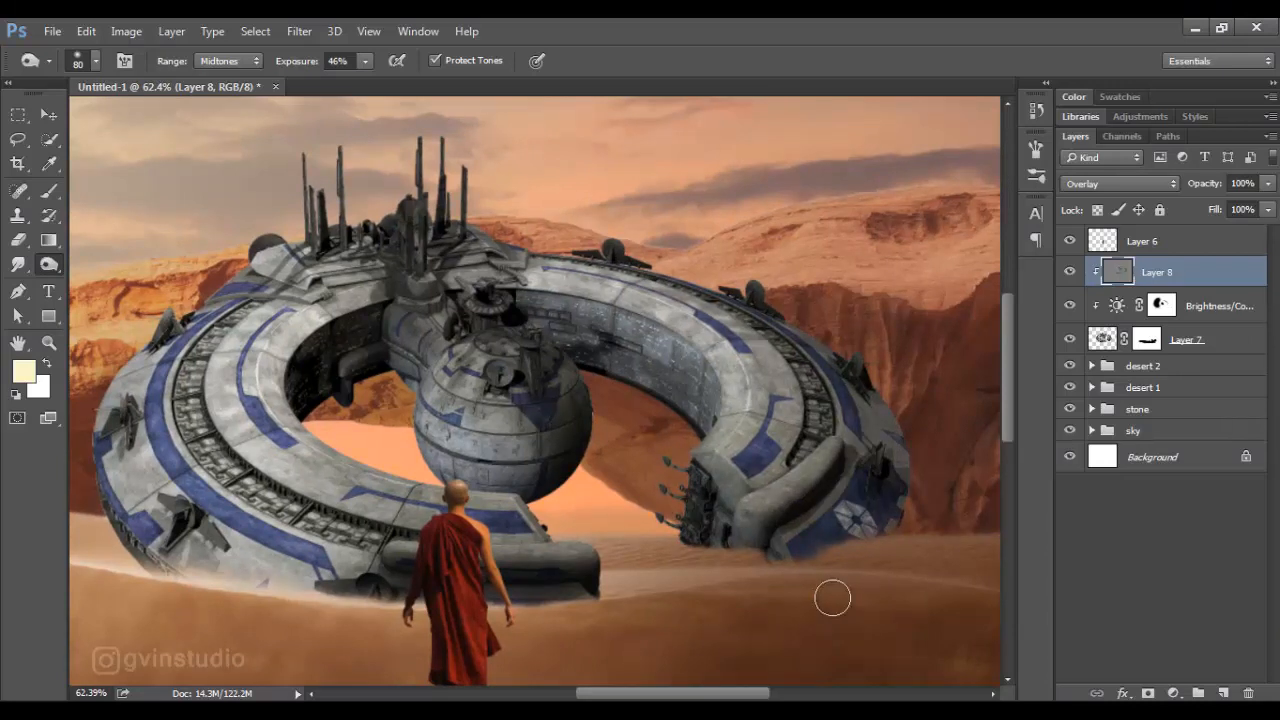
{"action": "left_click_drag", "start_coordinate": [496, 332], "coordinate": [570, 390]}
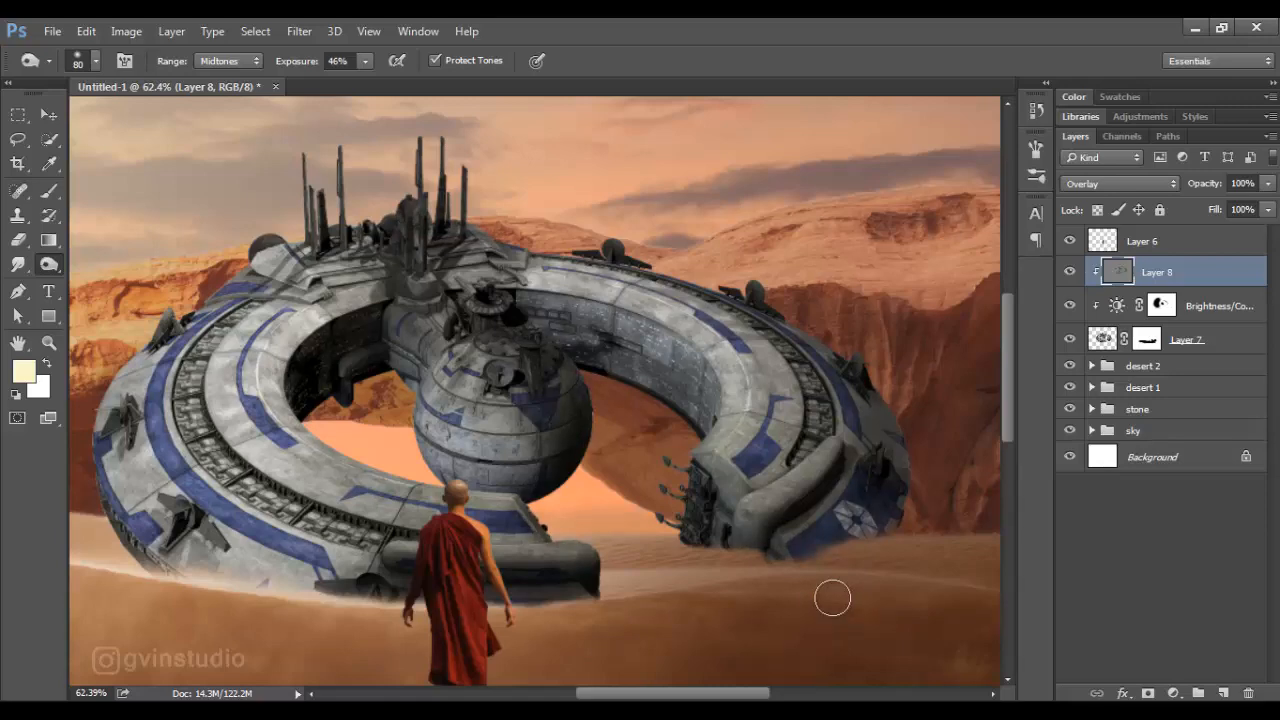
Dodge the lit surfaces of the left ring, the sphere and the right ring with a 150 px brush at 37% exposure
{"action": "scroll", "coordinate": [832, 598], "scroll_direction": "down", "scroll_amount": 5}
{"action": "scroll", "coordinate": [832, 598], "scroll_direction": "up", "scroll_amount": 1}
{"action": "right_click", "coordinate": [49, 265]}
{"action": "left_click", "coordinate": [130, 261]}
{"action": "scroll", "coordinate": [832, 598], "scroll_direction": "up", "scroll_amount": 4}
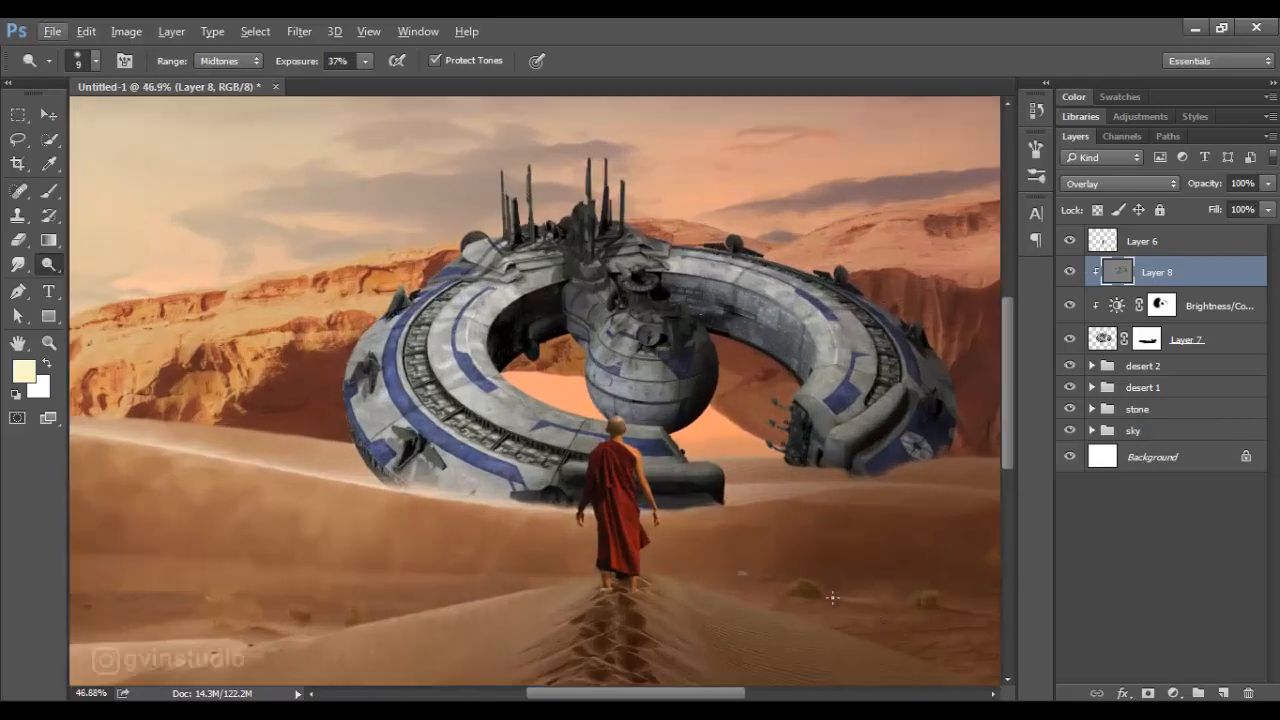
{"action": "key", "text": "bracketright"}
{"action": "key", "text": "bracketright"}
{"action": "key", "text": "bracketright"}
{"action": "key", "text": "bracketright"}
{"action": "key", "text": "bracketright"}
{"action": "key", "text": "bracketright"}
{"action": "key", "text": "bracketright"}
{"action": "key", "text": "bracketright"}
{"action": "key", "text": "bracketright"}
{"action": "key", "text": "bracketright"}
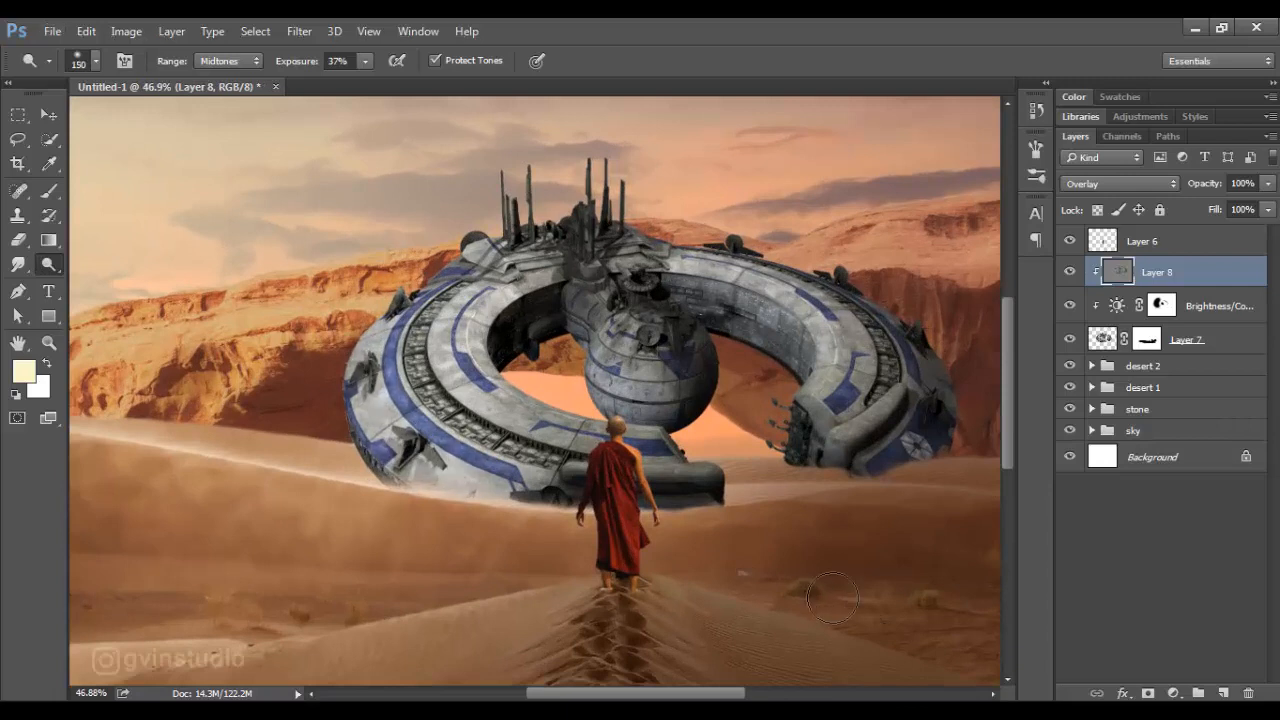
{"action": "mouse_move", "coordinate": [461, 314]}
{"action": "left_mouse_down"}
{"action": "mouse_move", "coordinate": [542, 426]}
{"action": "mouse_move", "coordinate": [474, 332]}
{"action": "left_mouse_up"}
{"action": "mouse_move", "coordinate": [606, 346]}
{"action": "left_mouse_down"}
{"action": "mouse_move", "coordinate": [608, 376]}
{"action": "mouse_move", "coordinate": [610, 356]}
{"action": "left_mouse_up"}
{"action": "mouse_move", "coordinate": [692, 264]}
{"action": "left_mouse_down"}
{"action": "mouse_move", "coordinate": [786, 308]}
{"action": "mouse_move", "coordinate": [822, 378]}
{"action": "left_mouse_up"}
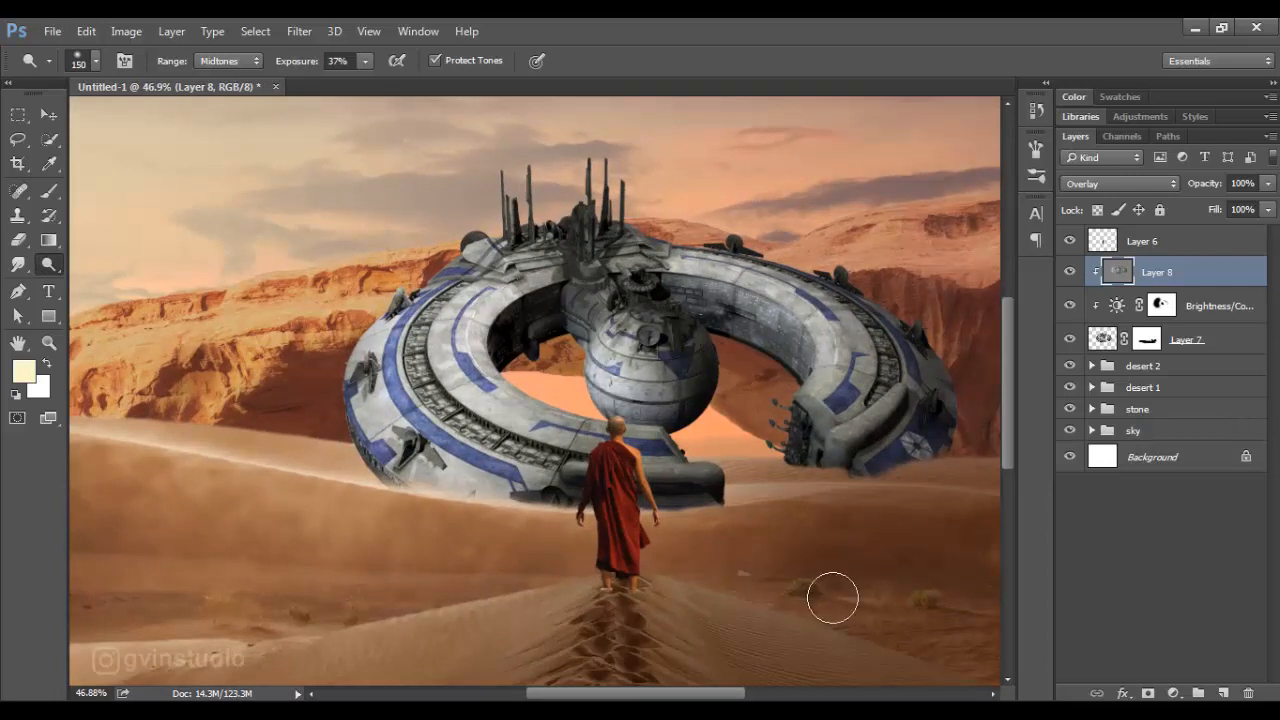
Dodge the rounded block at the end of the right ring with a 50 px brush at 19% exposure
{"action": "key", "text": "bracketleft"}
{"action": "key", "text": "bracketleft"}
{"action": "key", "text": "bracketleft"}
{"action": "key", "text": "bracketleft"}
{"action": "key", "text": "bracketleft"}
{"action": "key", "text": "bracketleft"}
{"action": "key", "text": "1"}
{"action": "key", "text": "9"}
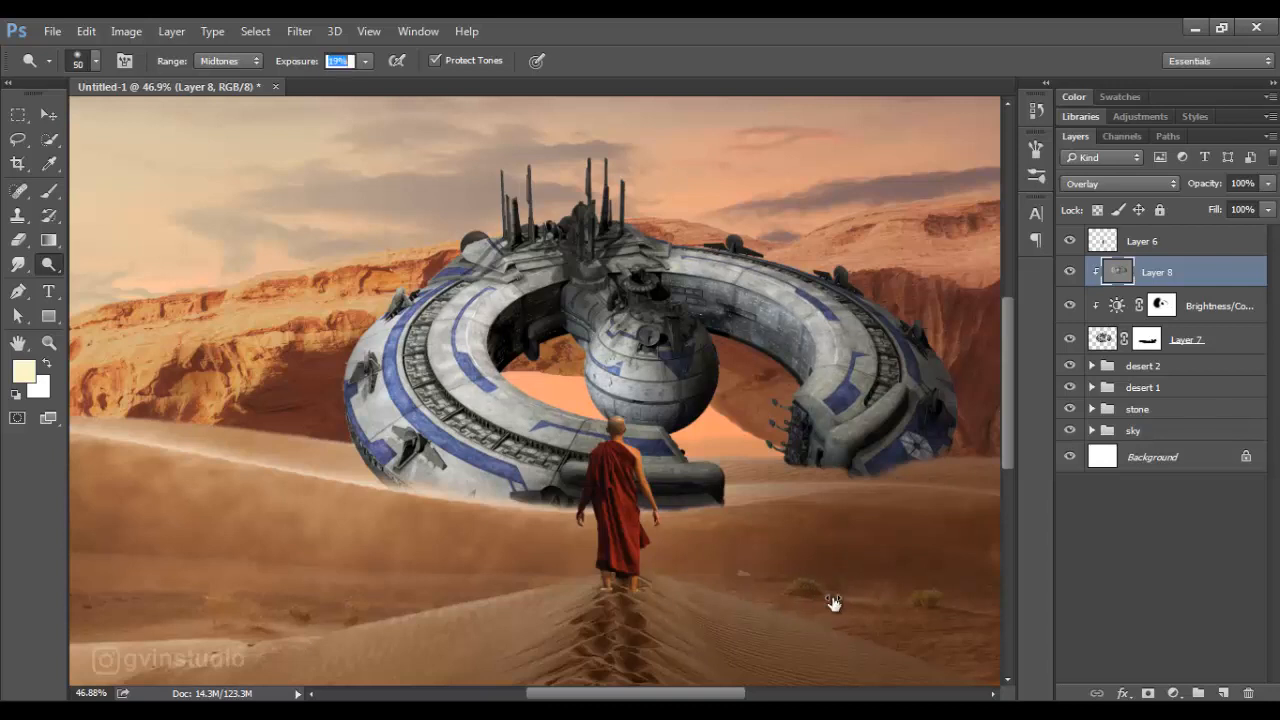
{"action": "left_click_drag", "start_coordinate": [830, 448], "coordinate": [897, 392]}
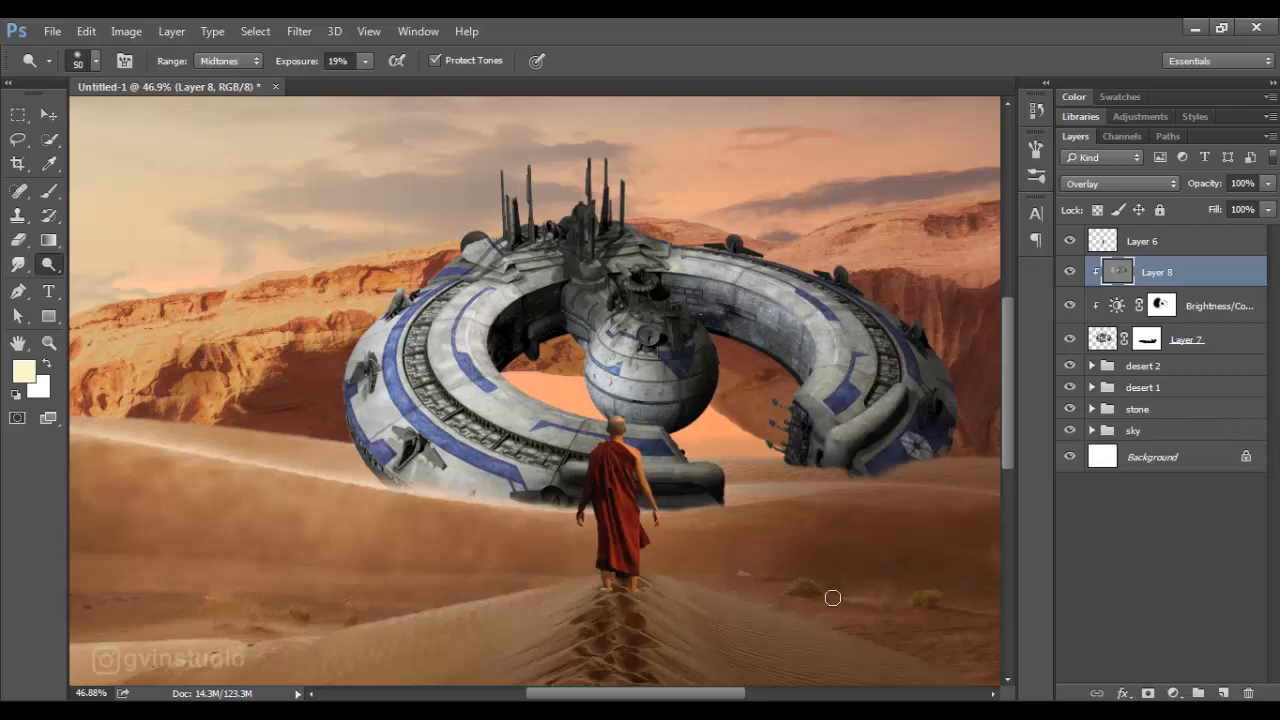
{"action": "scroll", "coordinate": [832, 597], "scroll_direction": "down", "scroll_amount": 4}
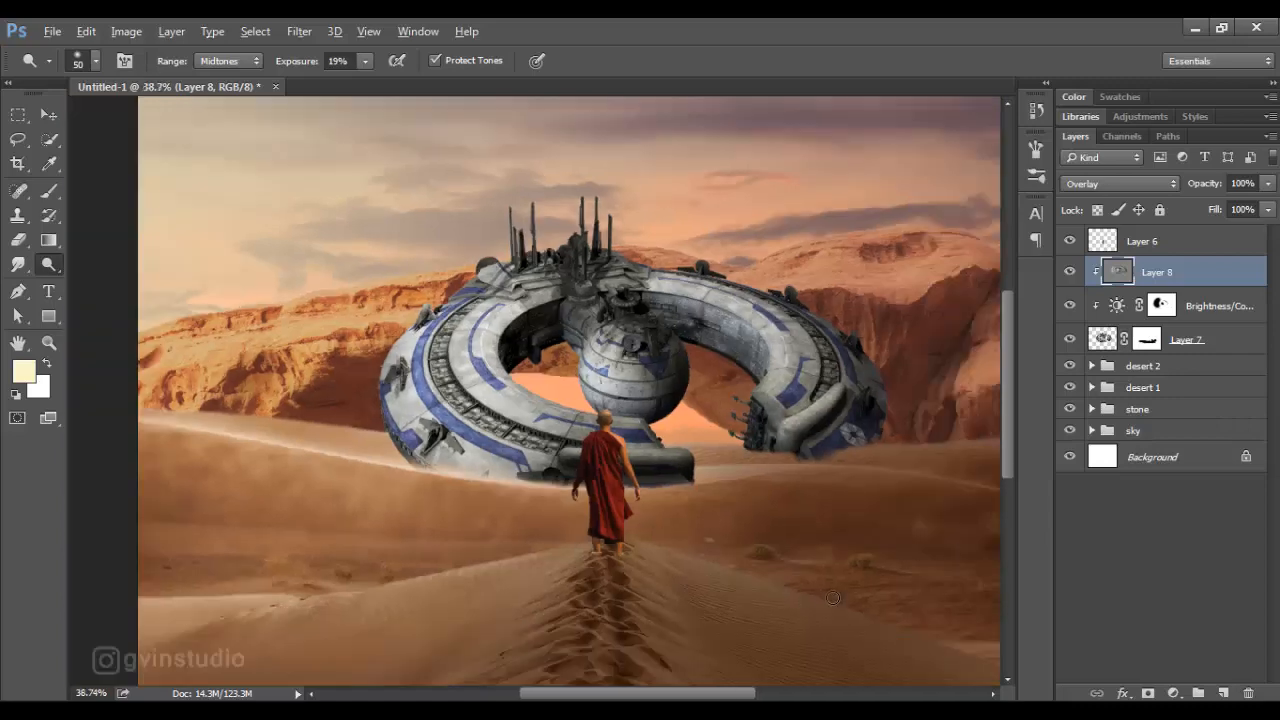
Add an Exposure adjustment clipped to the spaceship above Layer 8 and lower its exposure to darken the ship
{"action": "scroll", "coordinate": [832, 597], "scroll_direction": "up", "scroll_amount": 2}
{"action": "key", "text": "v"}
{"action": "left_click", "coordinate": [1174, 693]}
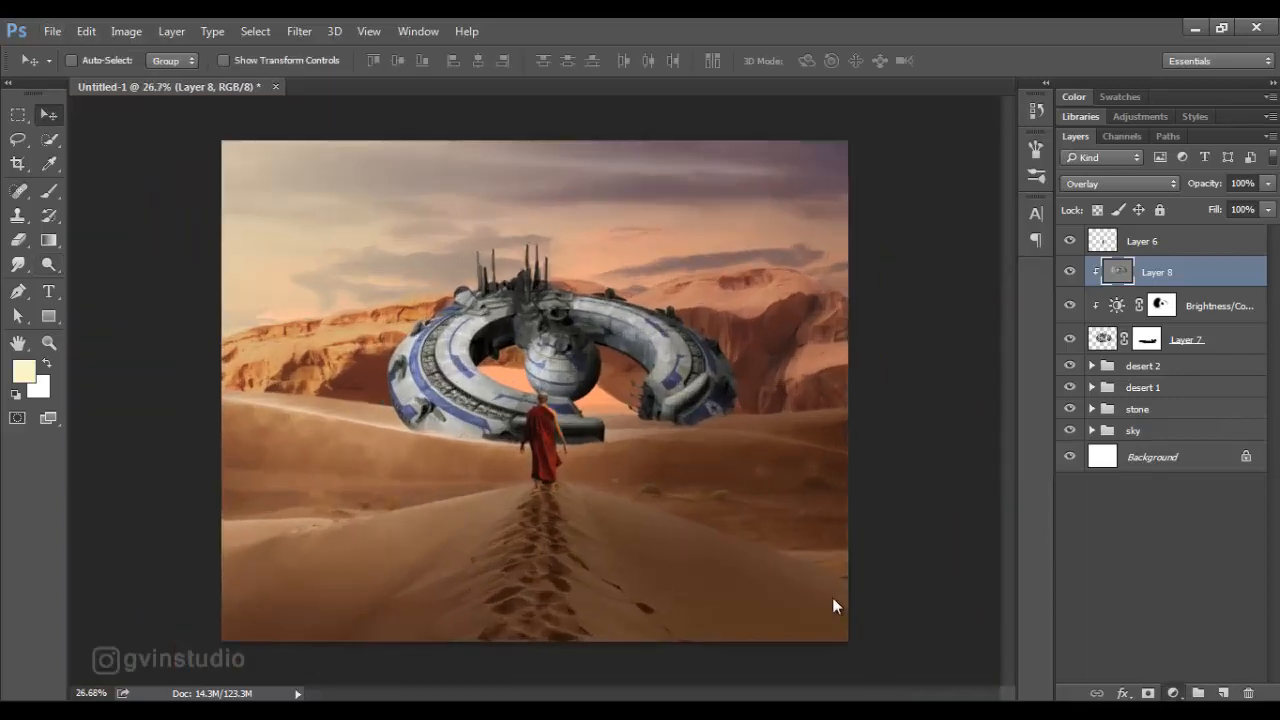
{"action": "left_click", "coordinate": [1150, 412]}
{"action": "left_click", "coordinate": [958, 555]}
{"action": "left_click_drag", "start_coordinate": [963, 344], "coordinate": [938, 344]}
{"action": "left_click", "coordinate": [1095, 225]}
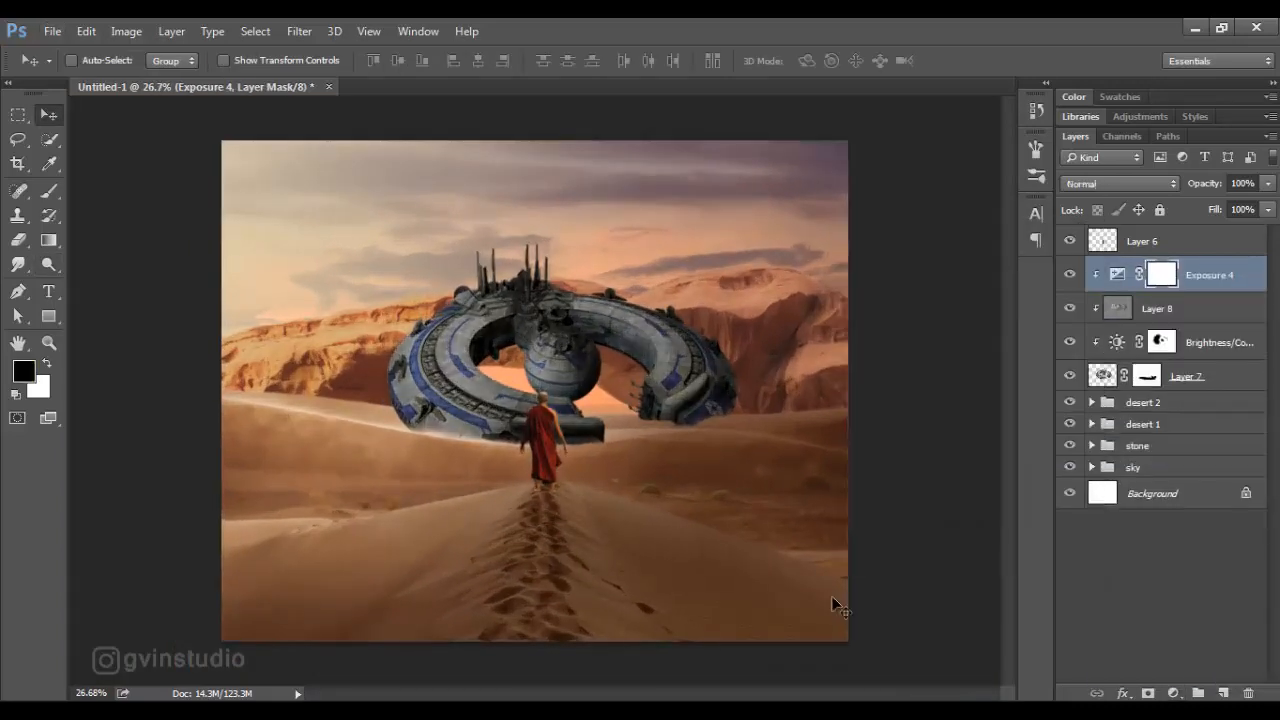
Invert the Exposure mask and paint white over the ship's right and upper parts with a 700 px brush at 38% flow
{"action": "key", "text": "ctrl+i"}
{"action": "key", "text": "b"}
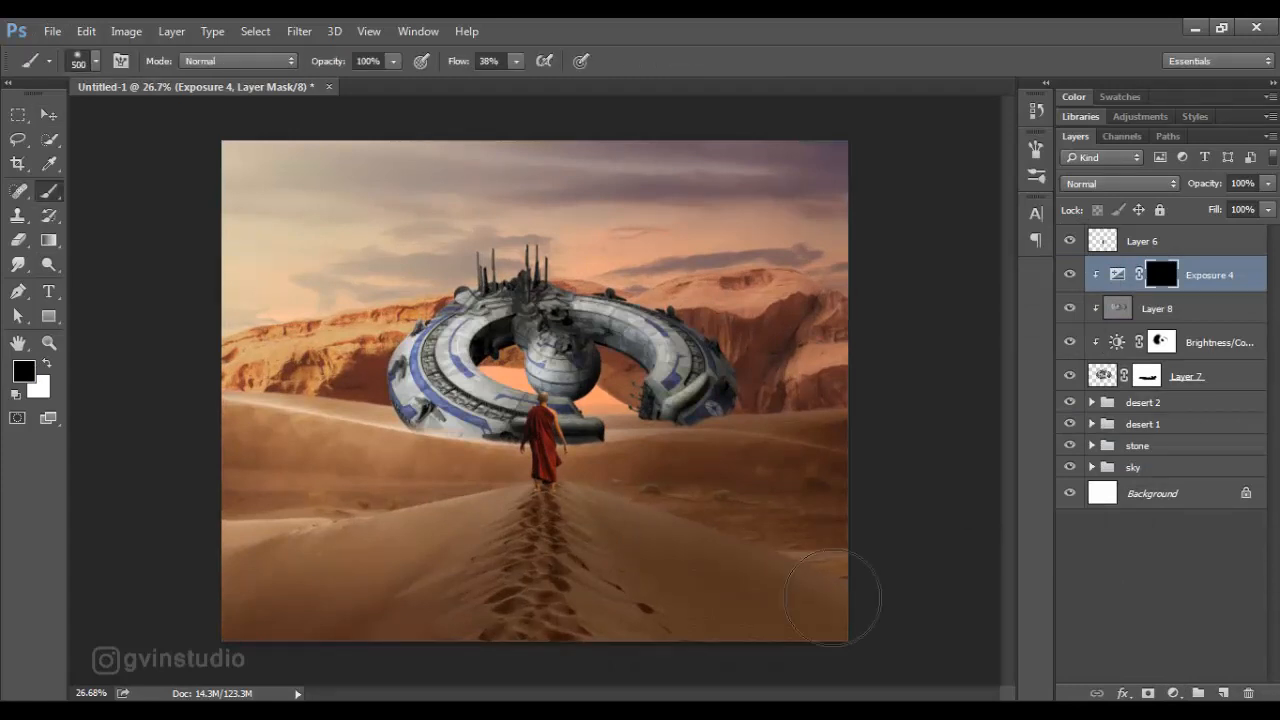
{"action": "key", "text": "bracketright"}
{"action": "key", "text": "bracketright"}
{"action": "key", "text": "x"}
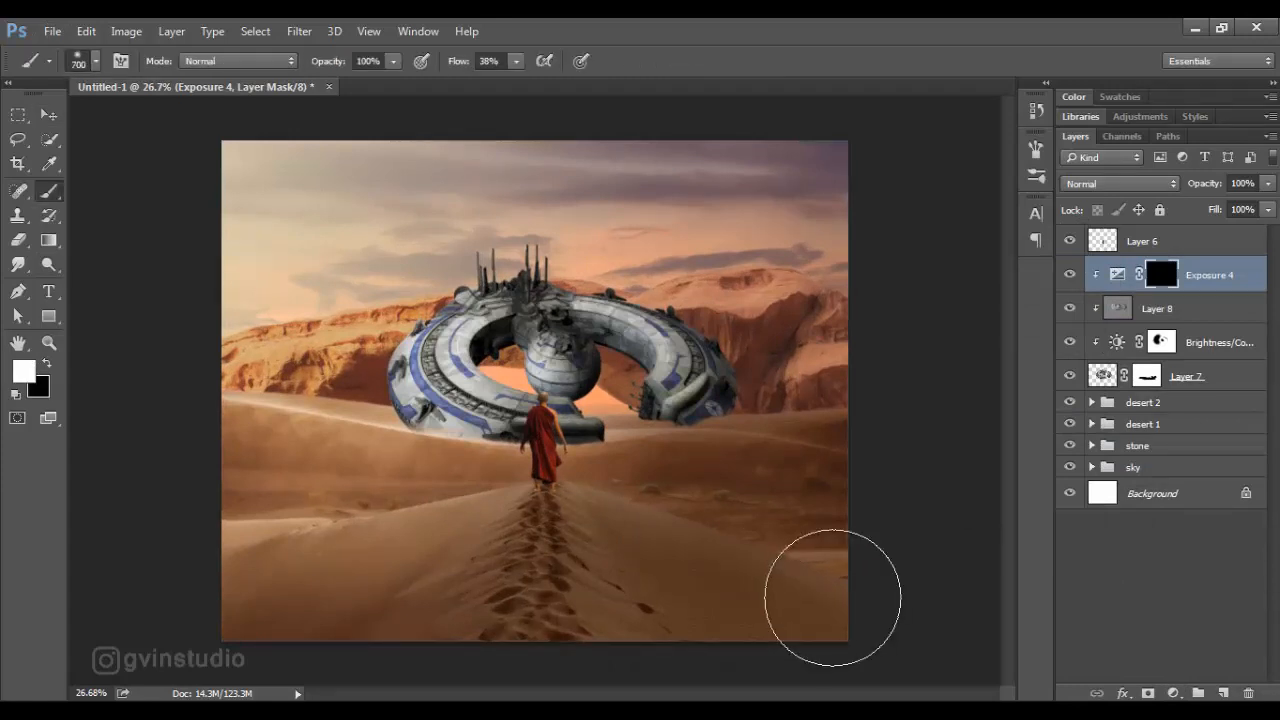
{"action": "mouse_move", "coordinate": [670, 343]}
{"action": "left_mouse_down"}
{"action": "mouse_move", "coordinate": [692, 376]}
{"action": "mouse_move", "coordinate": [598, 312]}
{"action": "mouse_move", "coordinate": [550, 304]}
{"action": "left_mouse_up"}
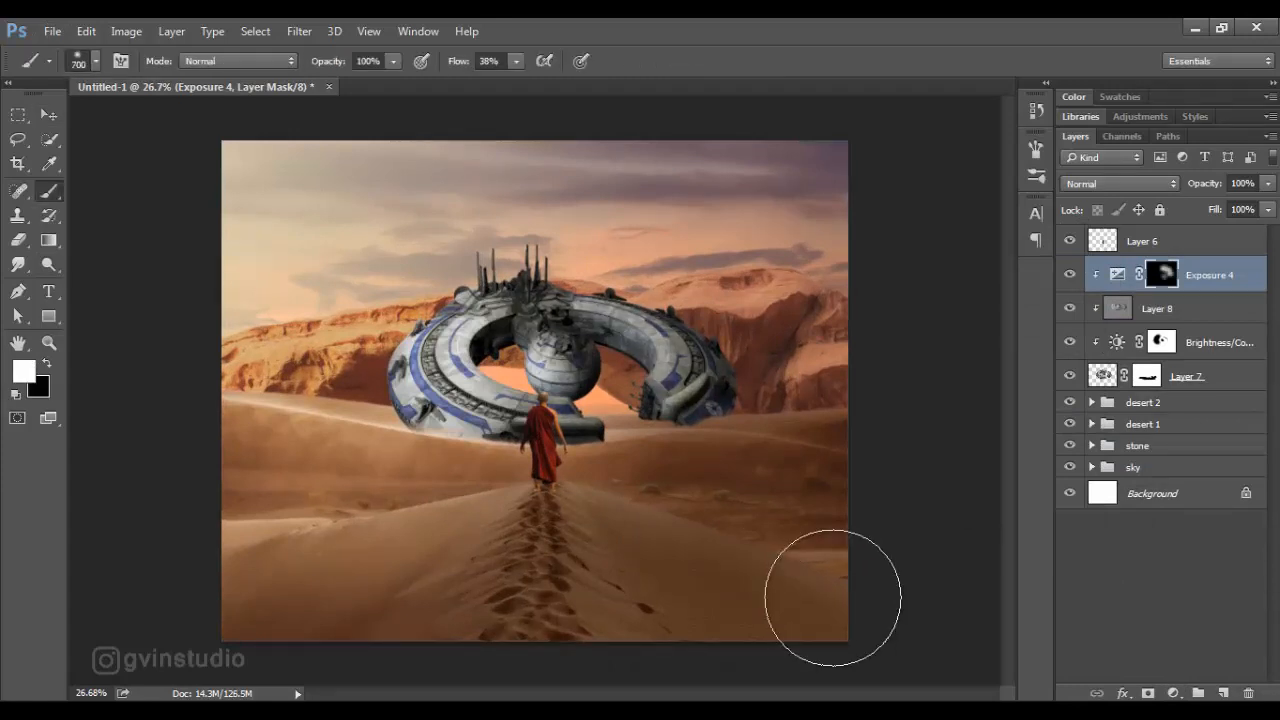
{"action": "key", "text": "bracketleft"}
{"action": "key", "text": "bracketleft"}
{"action": "key", "text": "bracketleft"}
{"action": "key", "text": "bracketleft"}
{"action": "key", "text": "bracketleft"}
{"action": "key", "text": "bracketleft"}
{"action": "key", "text": "v"}
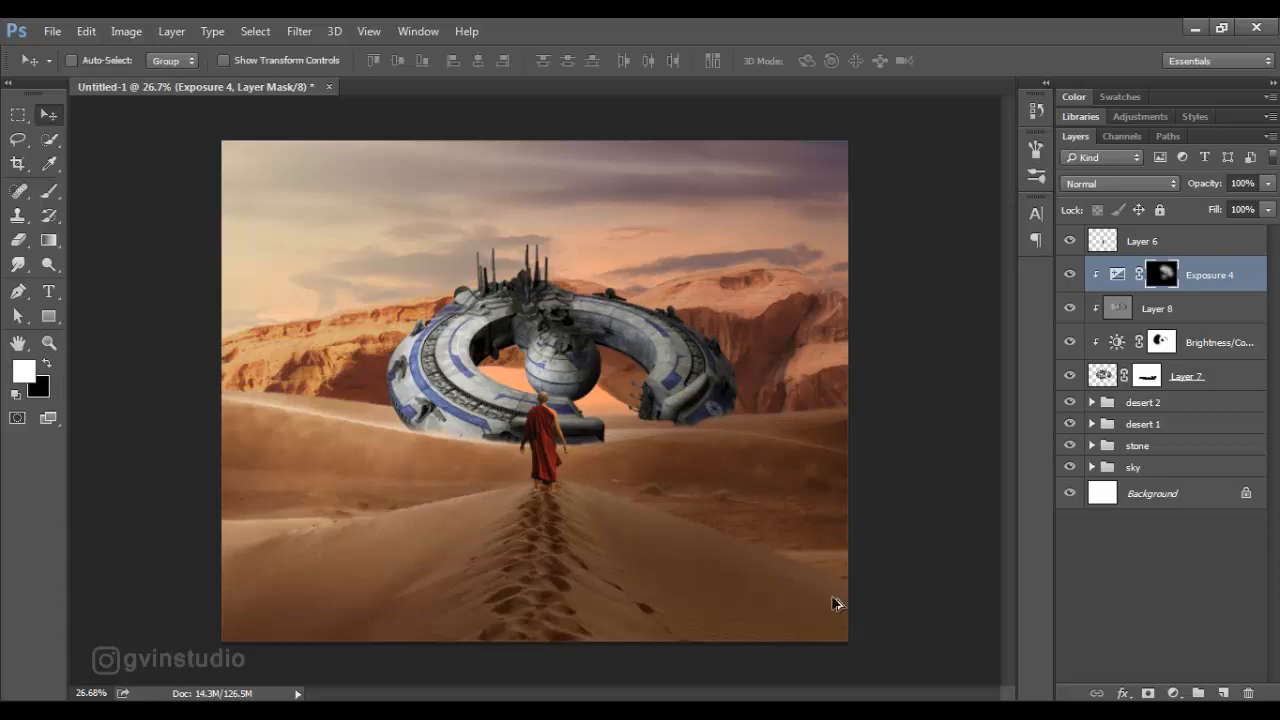
Add a Levels adjustment clipped to the spaceship with output levels of 25 and 216
{"action": "left_click", "coordinate": [1174, 693]}
{"action": "left_click", "coordinate": [1142, 369]}
{"action": "left_click", "coordinate": [957, 555]}
{"action": "left_click_drag", "start_coordinate": [870, 485], "coordinate": [885, 485]}
{"action": "left_click_drag", "start_coordinate": [1078, 485], "coordinate": [1057, 485]}
{"action": "left_click_drag", "start_coordinate": [885, 485], "coordinate": [897, 485]}
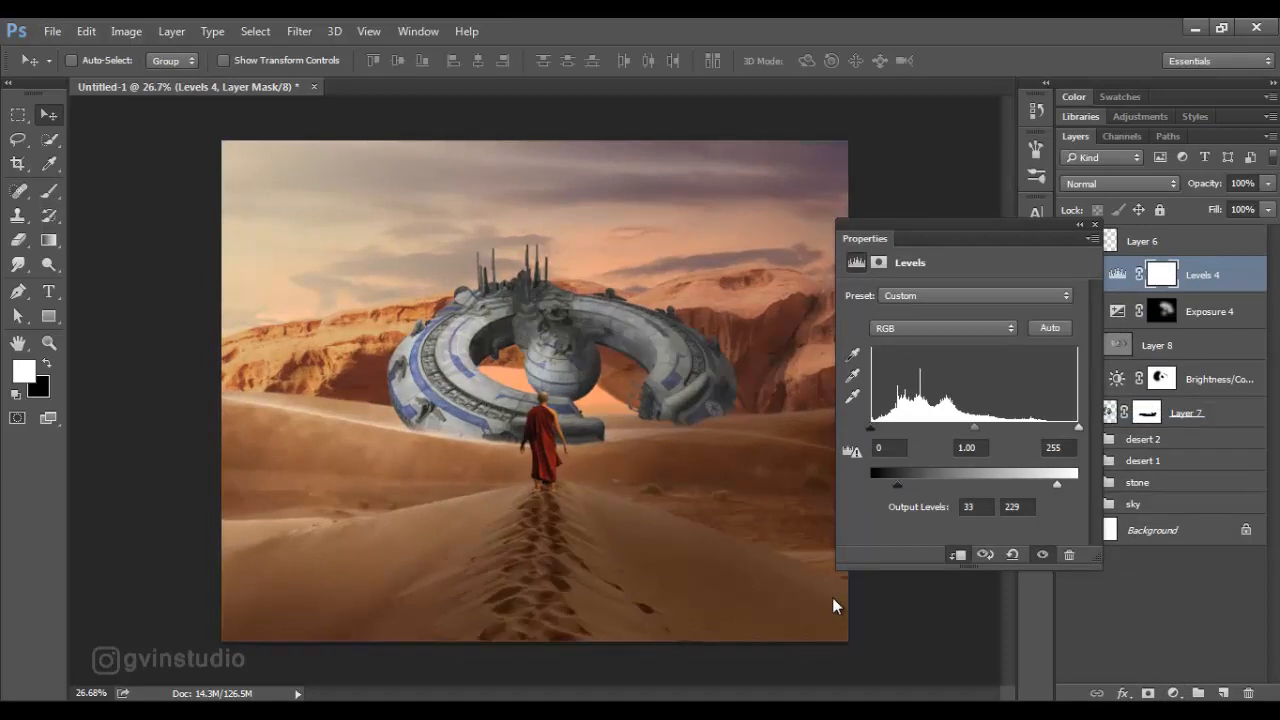
{"action": "left_click_drag", "start_coordinate": [1057, 485], "coordinate": [1042, 485]}
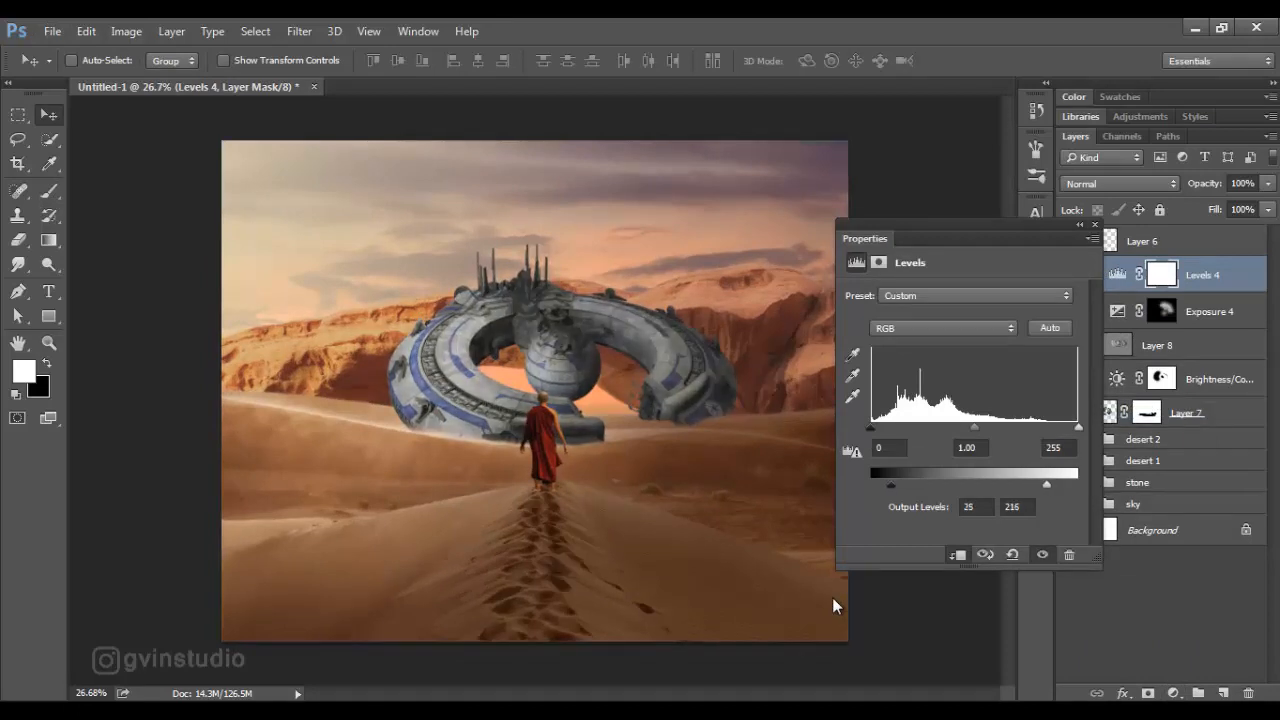
{"action": "left_click", "coordinate": [1095, 225]}
Paint black on the Levels mask over the ship's left ring to restore its contrast
{"action": "scroll", "coordinate": [836, 606], "scroll_direction": "down", "scroll_amount": 5}
{"action": "scroll", "coordinate": [836, 606], "scroll_direction": "up", "scroll_amount": 7}
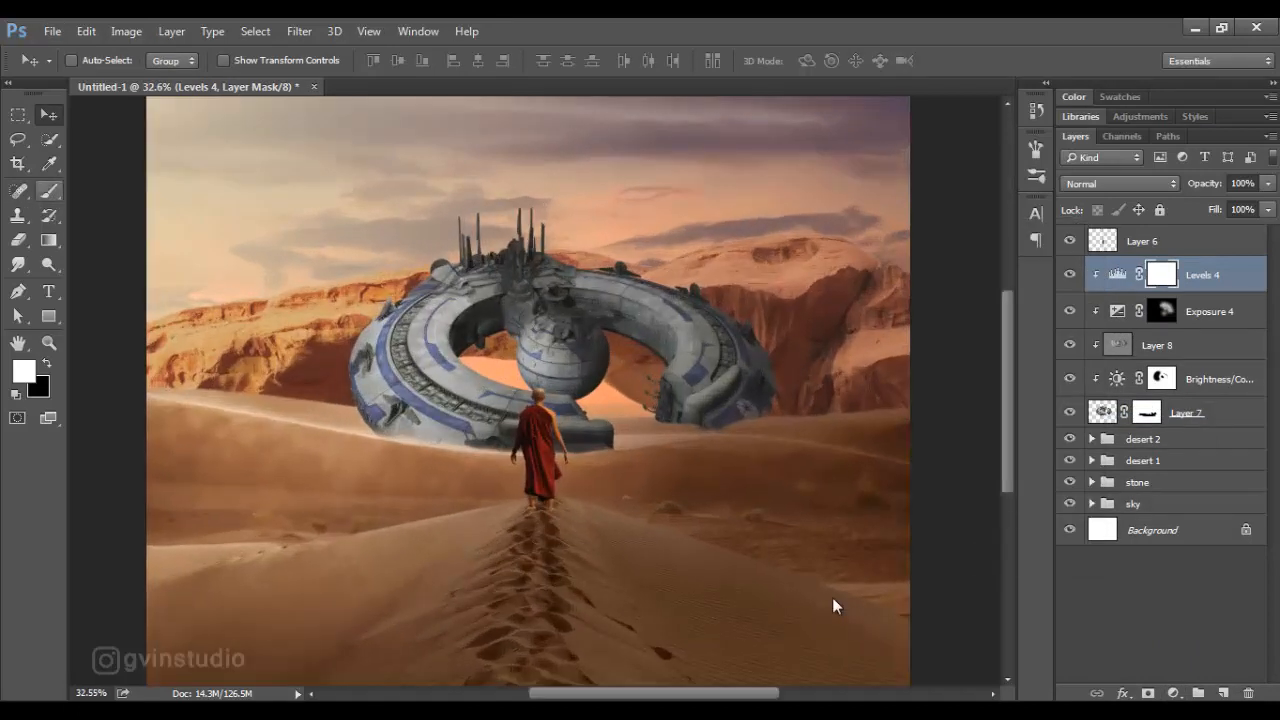
{"action": "left_click", "coordinate": [49, 191]}
{"action": "key", "text": "x"}
{"action": "mouse_move", "coordinate": [389, 343]}
{"action": "left_mouse_down"}
{"action": "mouse_move", "coordinate": [376, 372]}
{"action": "mouse_move", "coordinate": [440, 340]}
{"action": "mouse_move", "coordinate": [434, 418]}
{"action": "mouse_move", "coordinate": [464, 383]}
{"action": "left_mouse_up"}
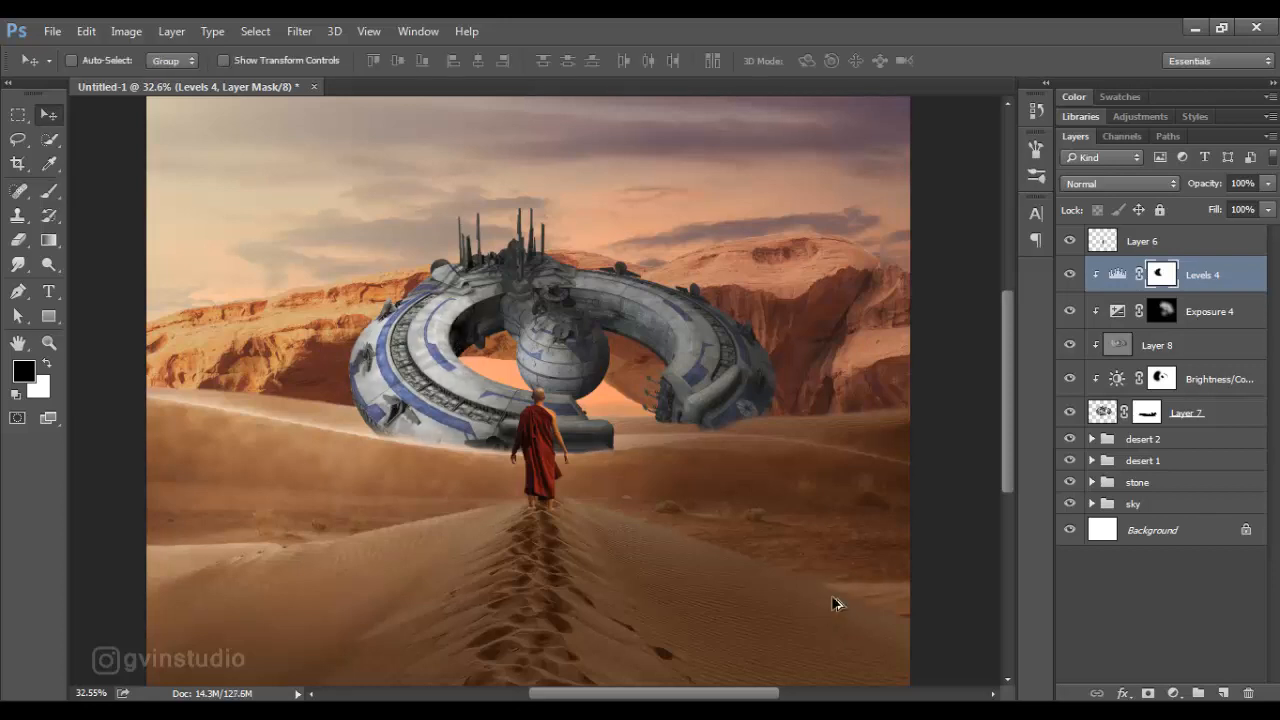
{"action": "scroll", "coordinate": [833, 598], "scroll_direction": "down", "scroll_amount": 2}
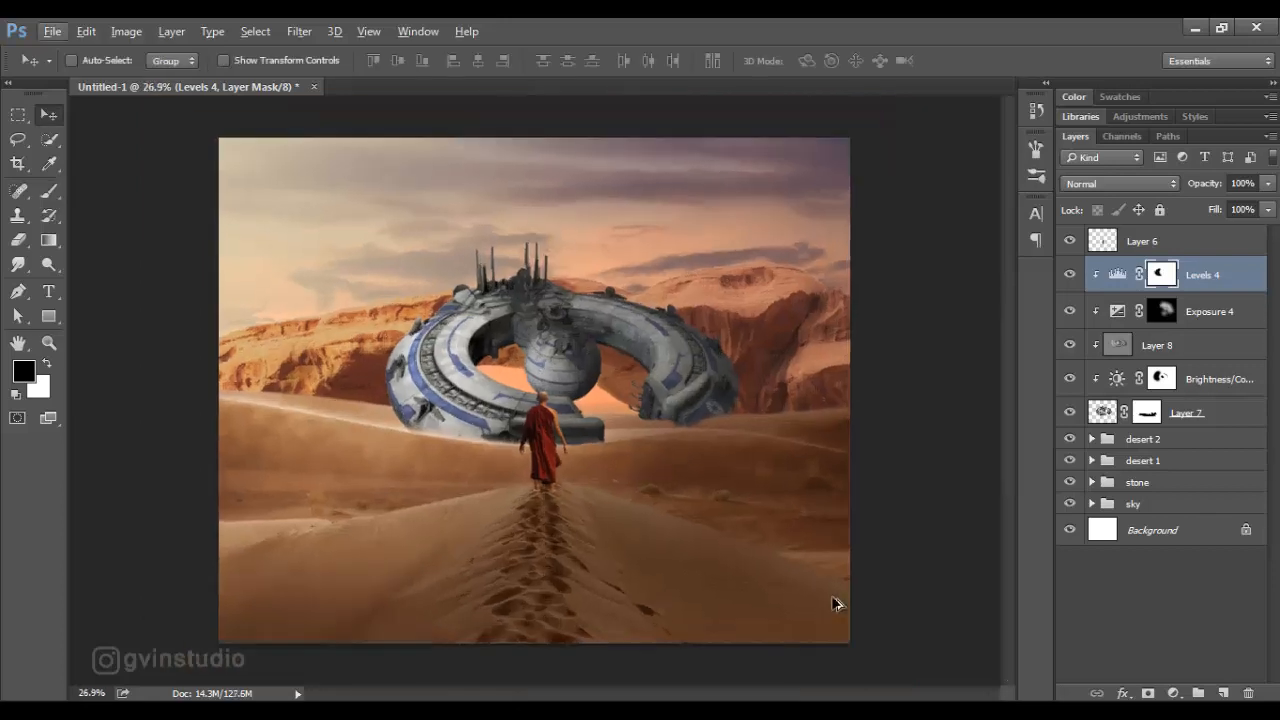
Set the opacity of Layer 5 in the sky group to 92% and collapse the group
{"action": "left_click", "coordinate": [1092, 503]}
{"action": "left_click", "coordinate": [1157, 530]}
{"action": "key", "text": "9"}
{"action": "key", "text": "2"}
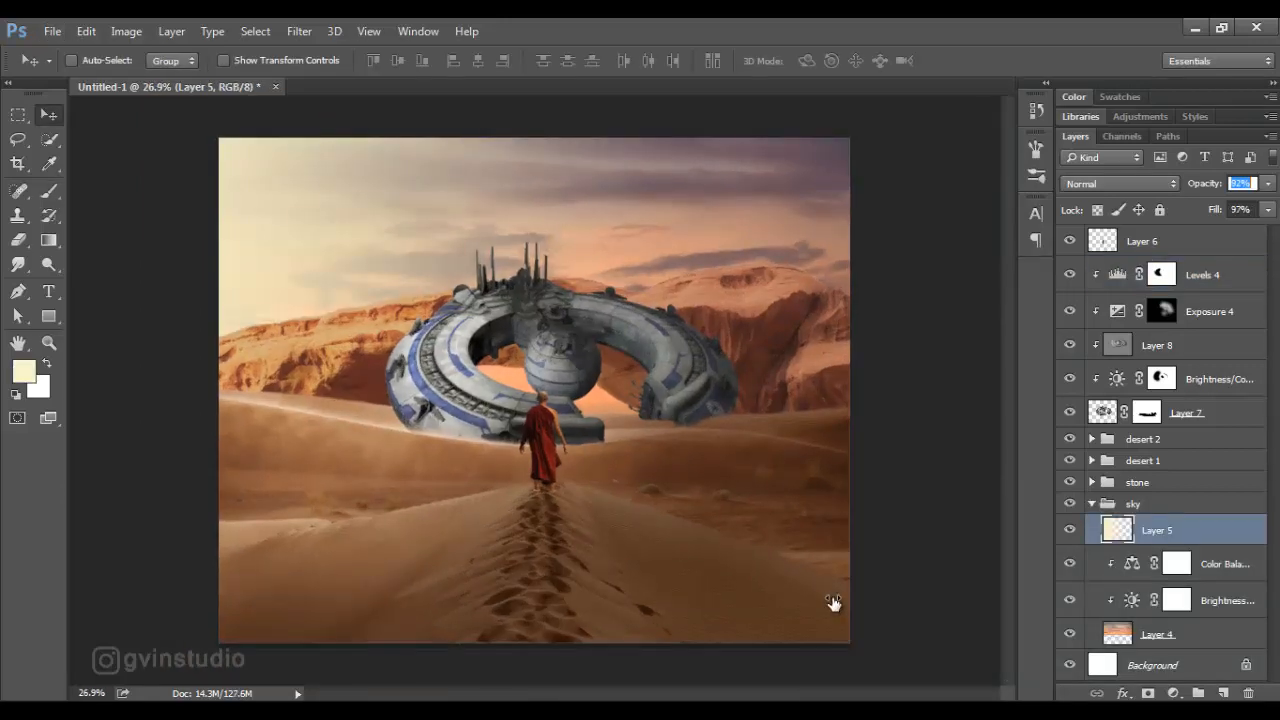
{"action": "scroll", "coordinate": [837, 604], "scroll_direction": "down", "scroll_amount": 2}
{"action": "scroll", "coordinate": [837, 604], "scroll_direction": "up", "scroll_amount": 1}
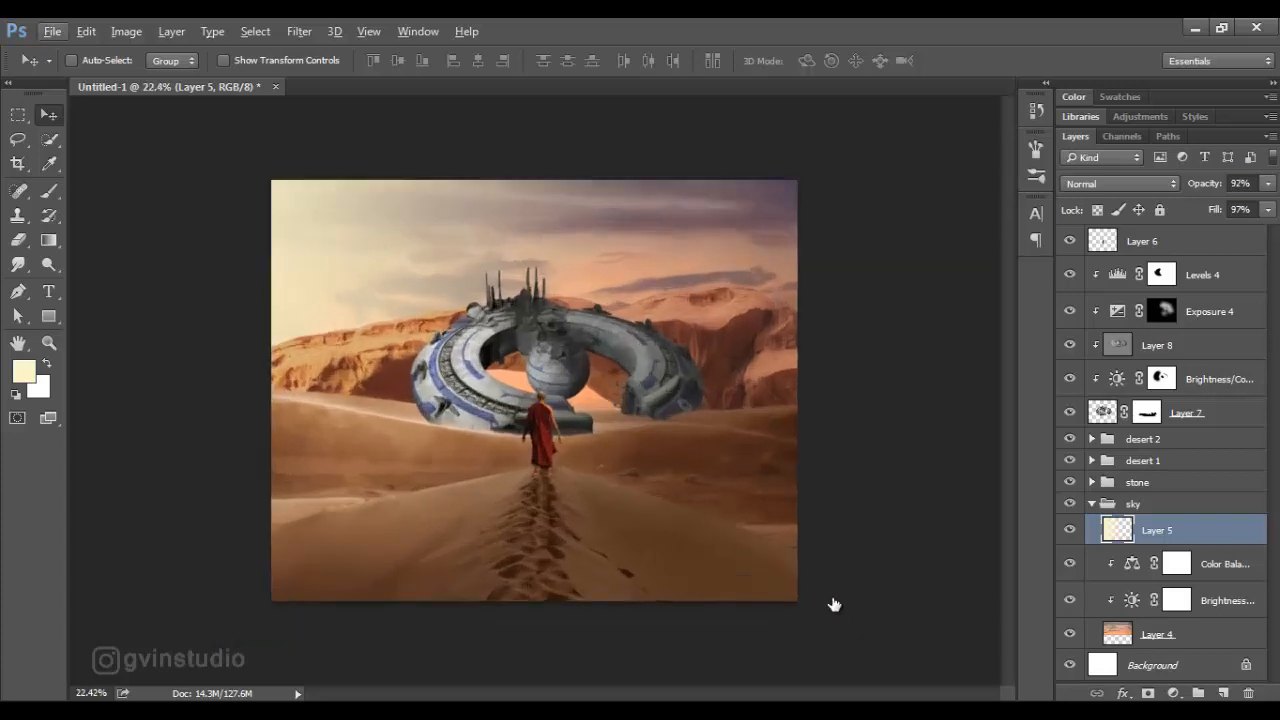
{"action": "left_click", "coordinate": [1092, 504]}
Select the monk's Layer 6 together with the desert 2 group and nudge them down in the scene
{"action": "left_click", "coordinate": [1144, 242]}
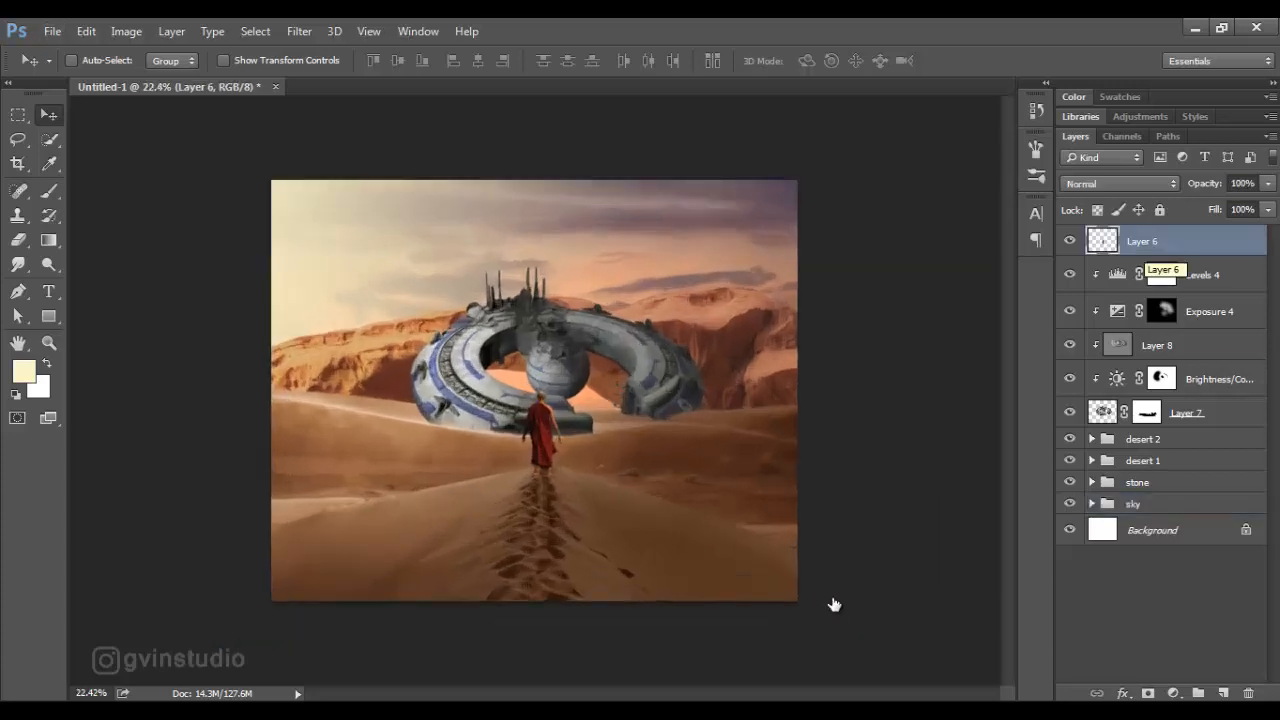
{"action": "left_click", "coordinate": [1070, 439]}
{"action": "left_click", "coordinate": [1070, 439]}
{"action": "left_click", "coordinate": [1143, 439], "text": "ctrl"}
{"action": "key", "text": "shift+Down"}
{"action": "key", "text": "shift+Down"}
{"action": "key", "text": "shift+Down"}
{"action": "key", "text": "shift+Down"}
{"action": "key", "text": "shift+Down"}
{"action": "key", "text": "shift+Down"}
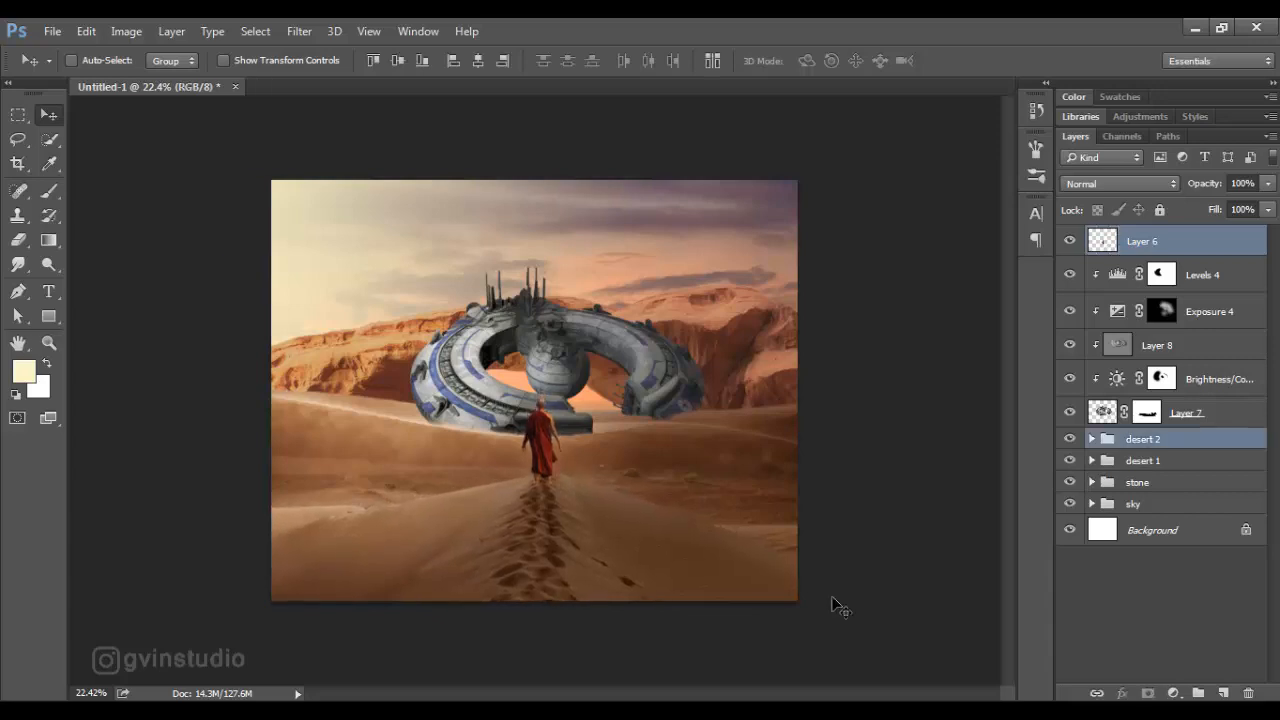
{"action": "key", "text": "shift+Down"}
{"action": "key", "text": "shift+Down"}
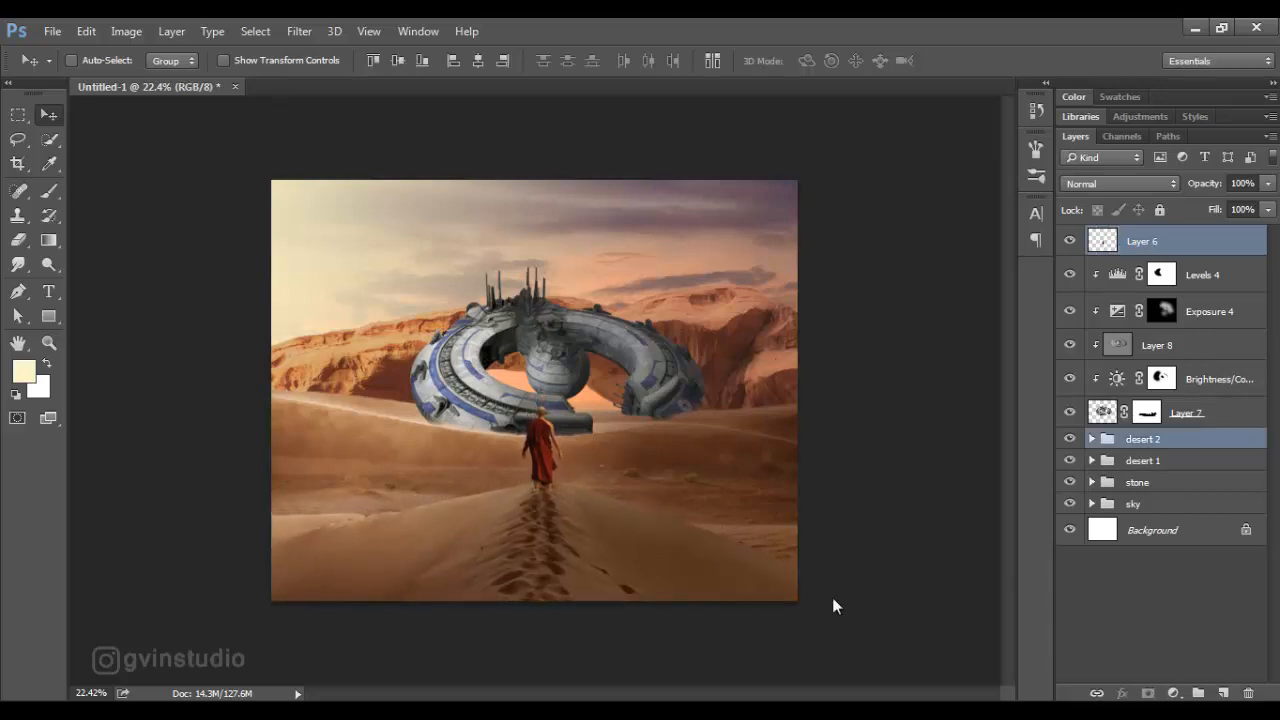
{"action": "key", "text": "shift+Up"}
{"action": "scroll", "coordinate": [833, 605], "scroll_direction": "down", "scroll_amount": 4}
{"action": "scroll", "coordinate": [833, 605], "scroll_direction": "up", "scroll_amount": 7}
{"action": "scroll", "coordinate": [833, 605], "scroll_direction": "down", "scroll_amount": 2}
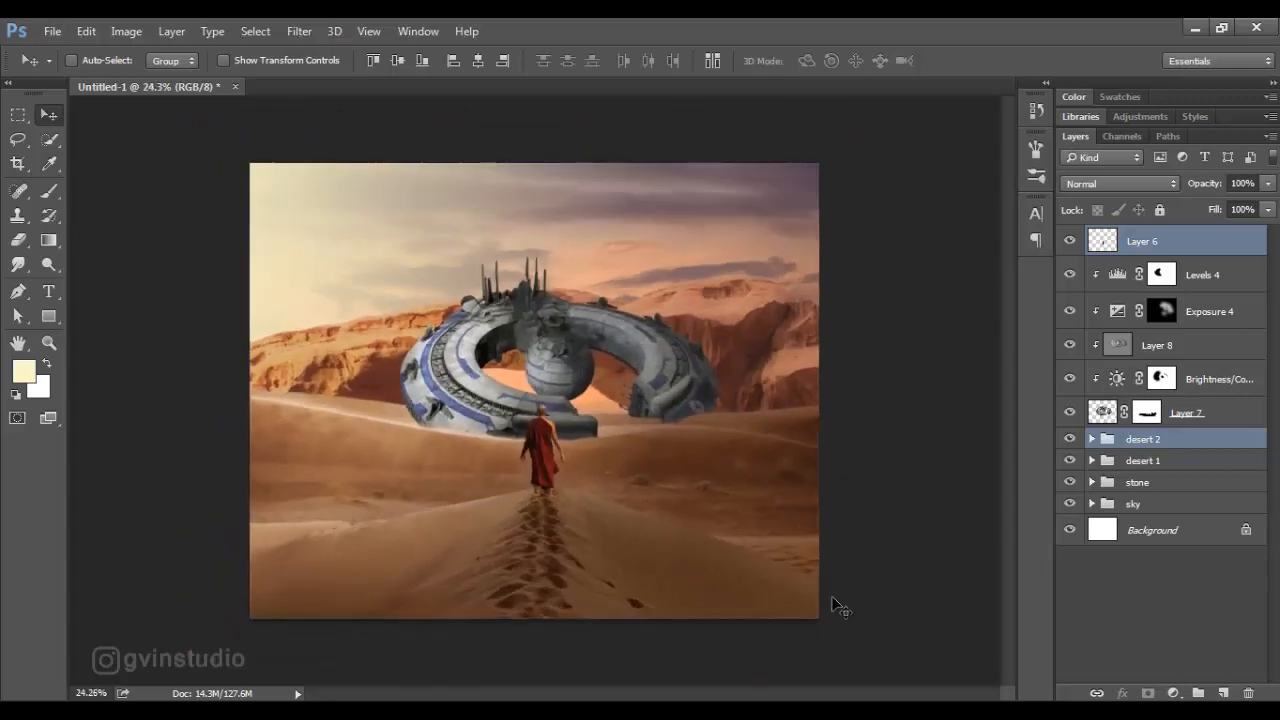
Add a Color Balance adjustment clipped to the spaceship above Levels 4, with midtones at Cyan-Red +53 and Yellow-Blue -24
{"action": "left_click", "coordinate": [833, 603], "text": "ctrl"}
{"action": "left_click", "coordinate": [1173, 693]}
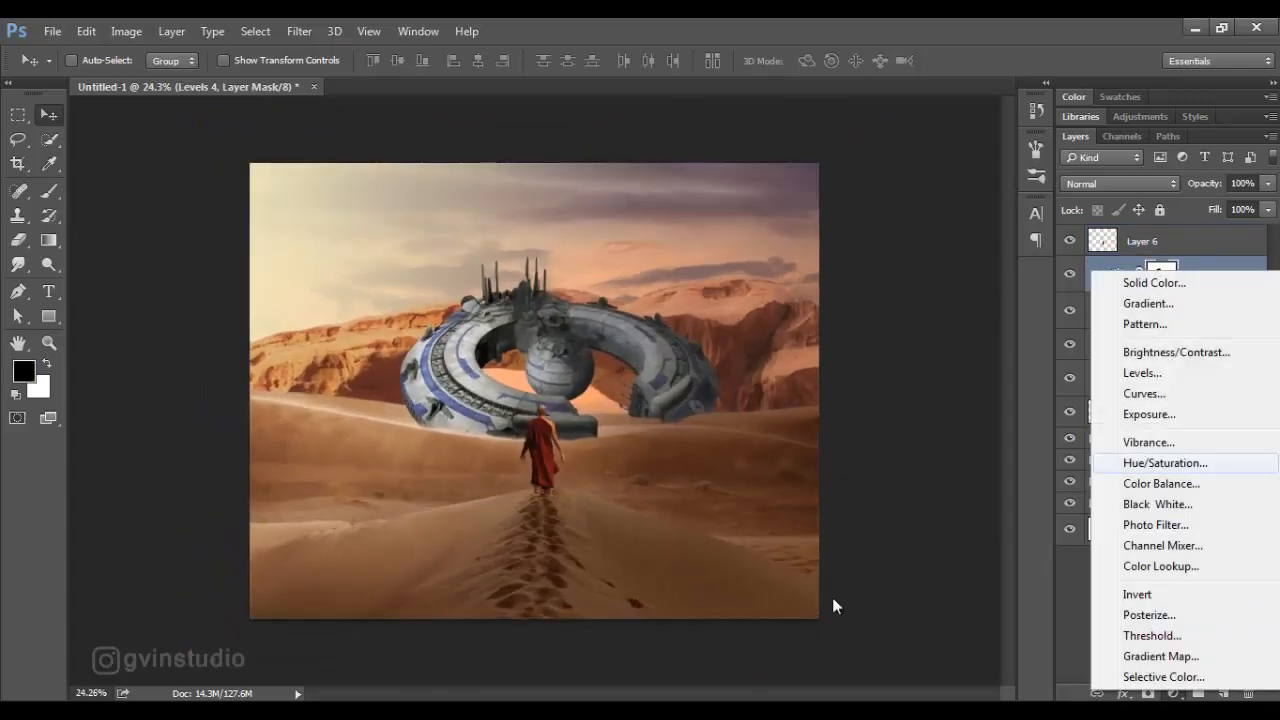
{"action": "left_click", "coordinate": [1163, 484]}
{"action": "key", "text": "ctrl+alt+g"}
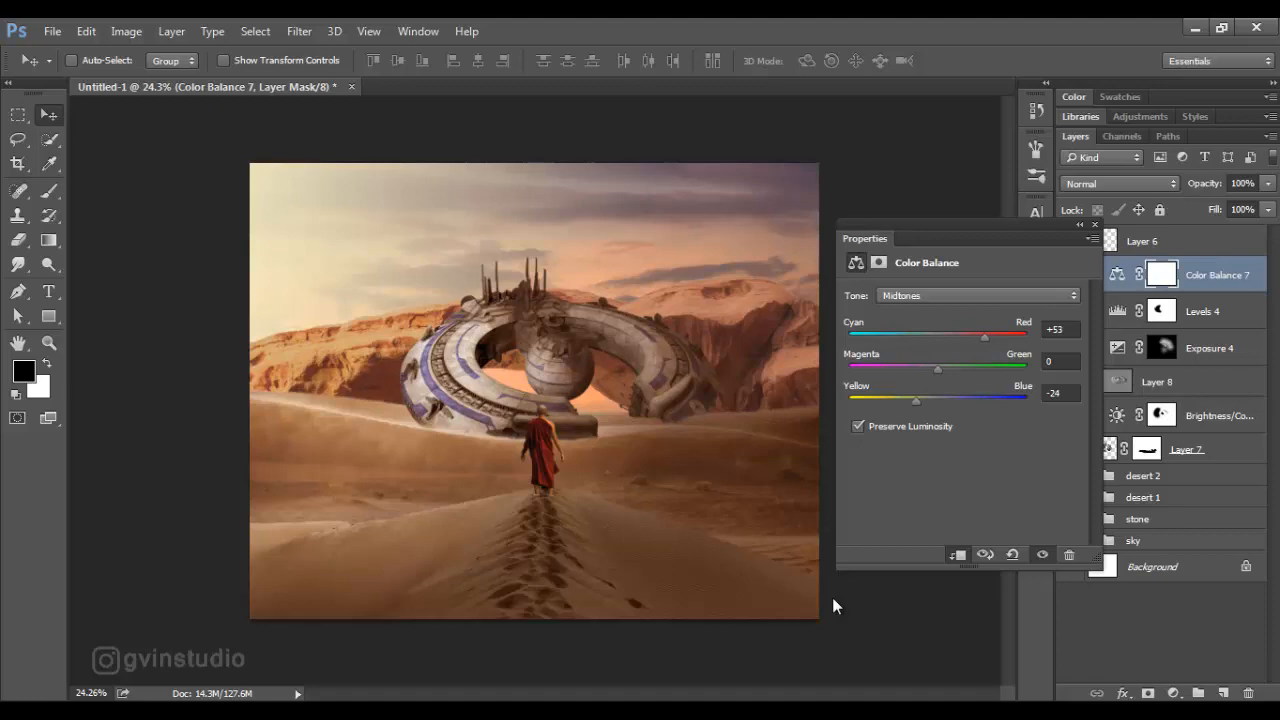
{"action": "scroll", "coordinate": [836, 606], "scroll_direction": "down", "scroll_amount": 3}
{"action": "scroll", "coordinate": [836, 606], "scroll_direction": "up", "scroll_amount": 6}
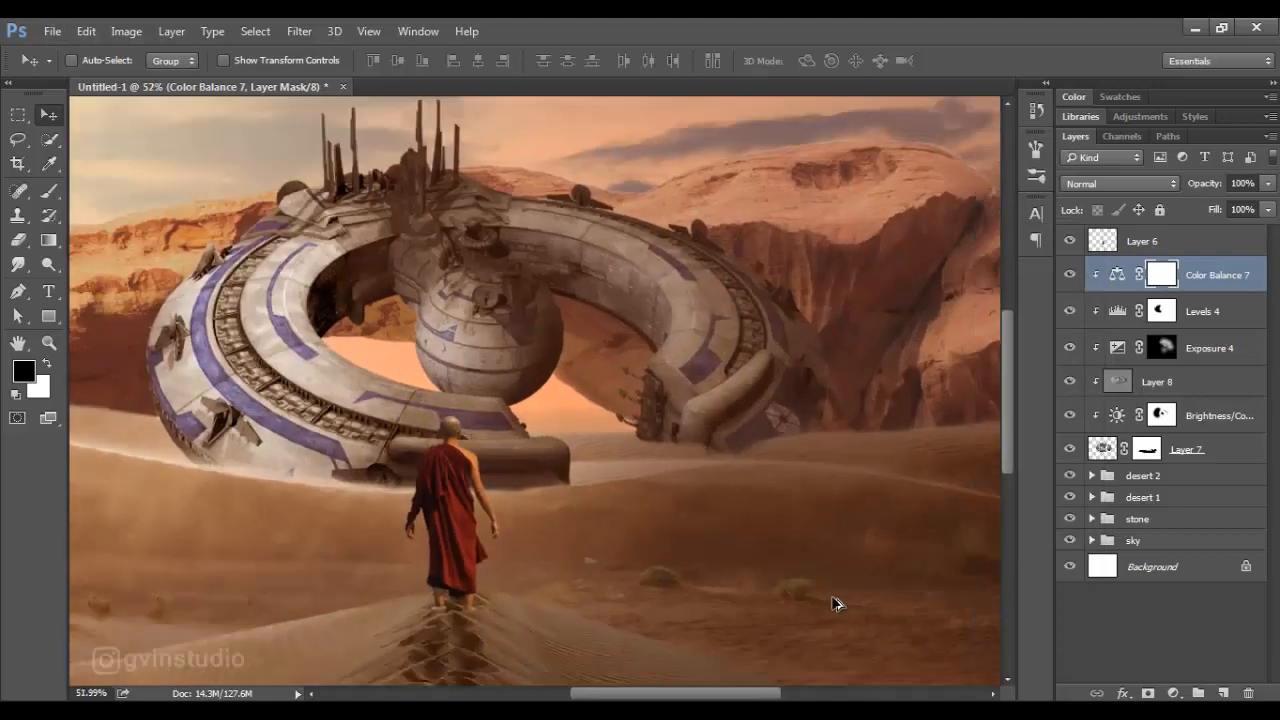
{"action": "scroll", "coordinate": [836, 604], "scroll_direction": "down", "scroll_amount": 4}
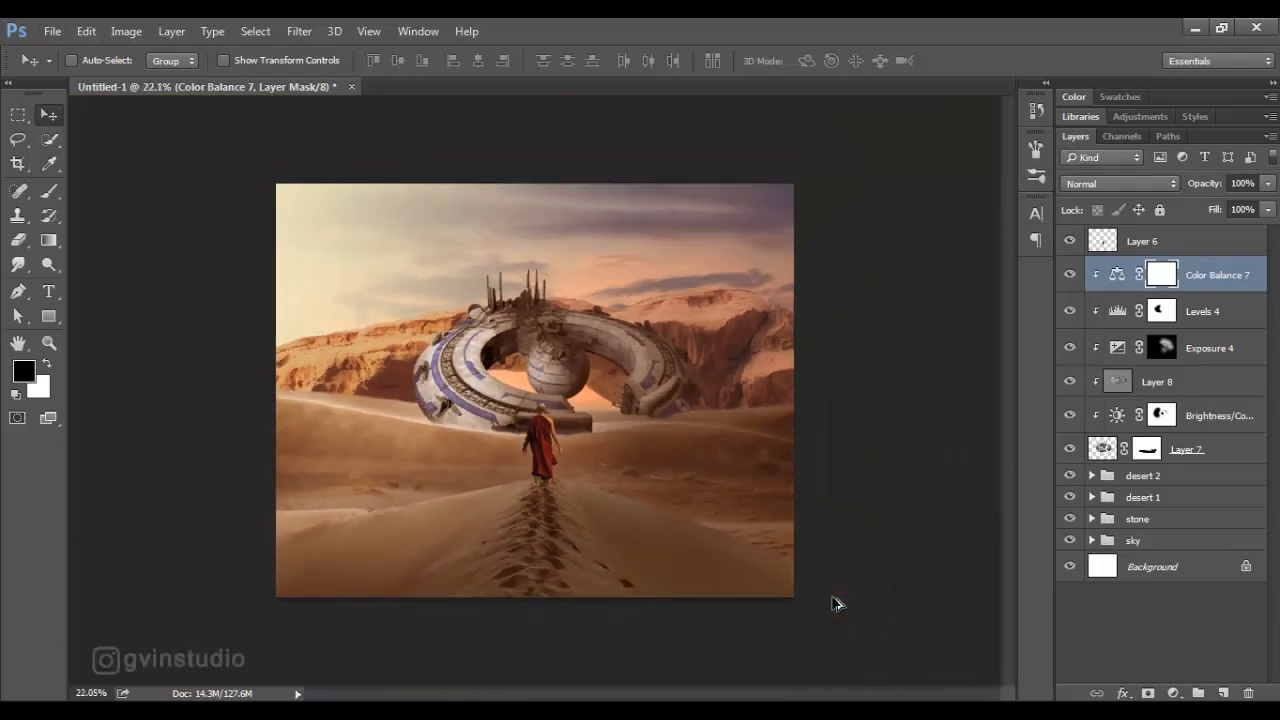
{"action": "scroll", "coordinate": [836, 604], "scroll_direction": "up", "scroll_amount": 1}
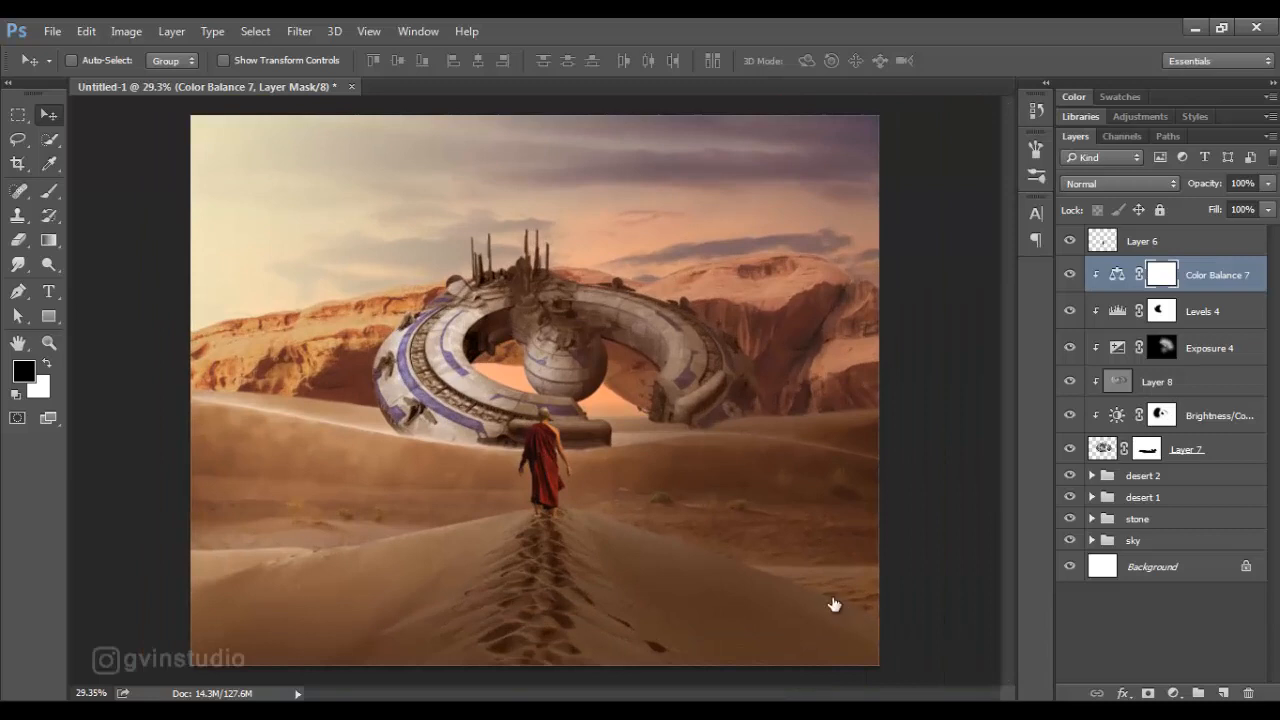
Add a new layer above Layer 6 and paint a huge soft cream glow over the upper-left sky and ship at 100% flow
{"action": "left_click", "coordinate": [1160, 241]}
{"action": "left_click", "coordinate": [1223, 693]}
{"action": "key", "text": "b"}
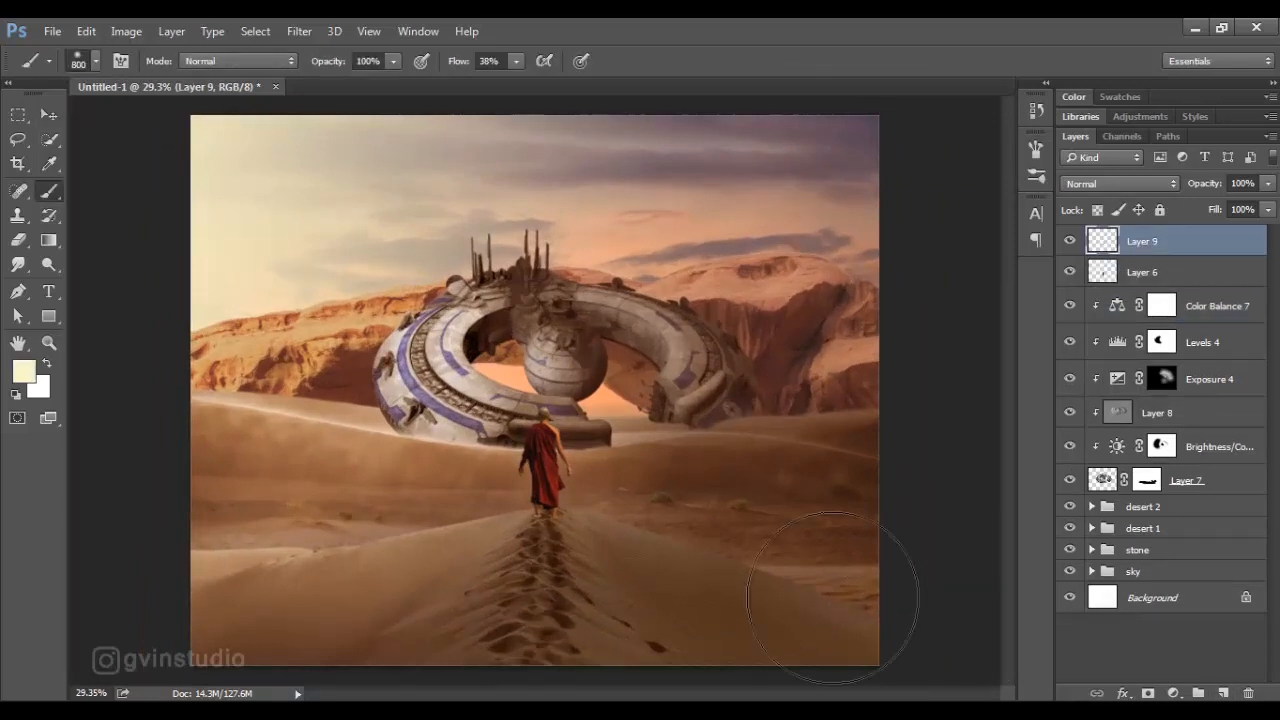
{"action": "key", "text": "shift+0"}
{"action": "key", "text": "bracketright"}
{"action": "key", "text": "bracketright"}
{"action": "key", "text": "bracketright"}
{"action": "key", "text": "bracketright"}
{"action": "key", "text": "bracketright"}
{"action": "key", "text": "bracketright"}
{"action": "key", "text": "bracketright"}
{"action": "key", "text": "bracketright"}
{"action": "key", "text": "bracketright"}
{"action": "key", "text": "bracketright"}
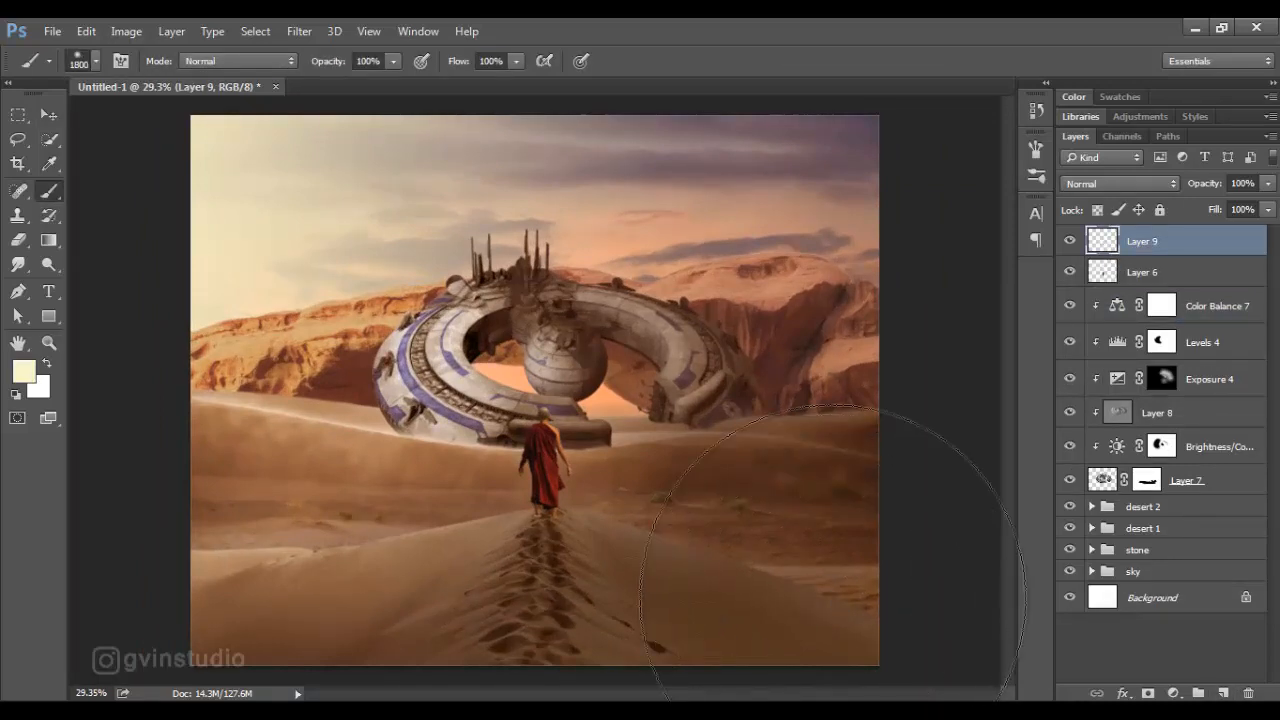
{"action": "left_click", "coordinate": [410, 342]}
Set the opacity of the glow on Layer 9 to 52% and its fill to 71%
{"action": "key", "text": "v"}
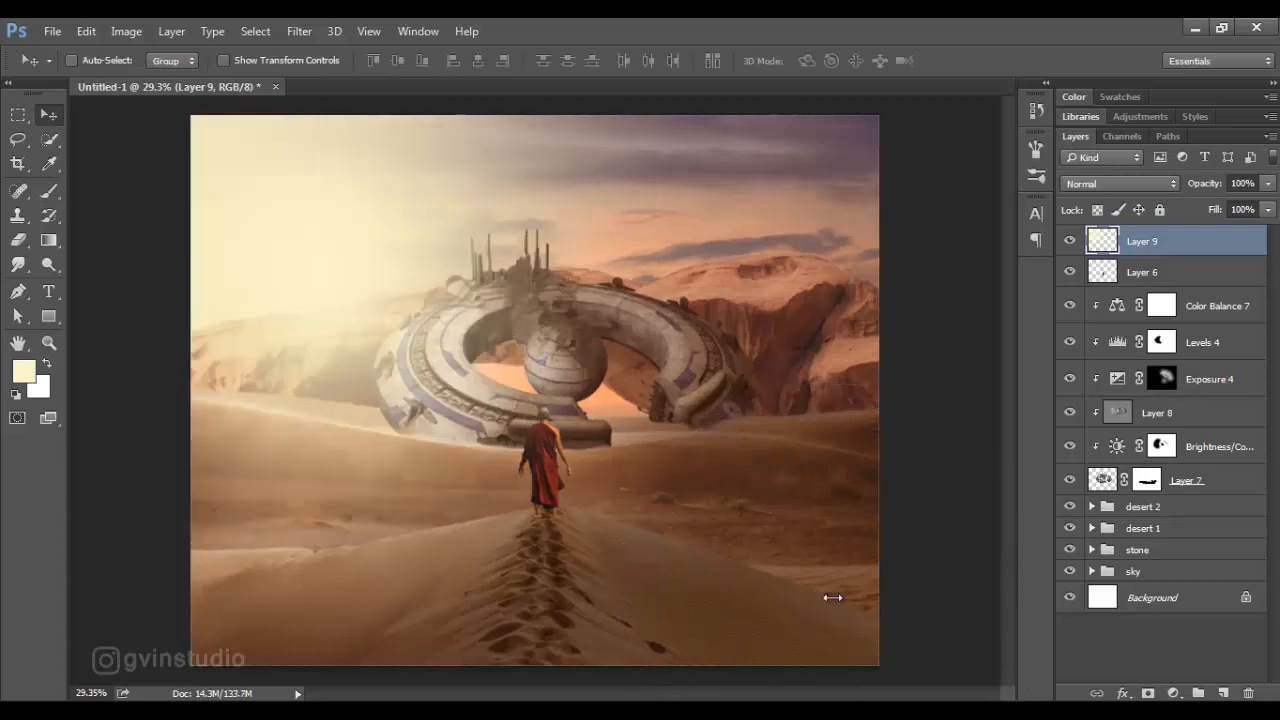
{"action": "key", "text": "5"}
{"action": "key", "text": "2"}
{"action": "key", "text": "shift+7"}
{"action": "key", "text": "shift+1"}
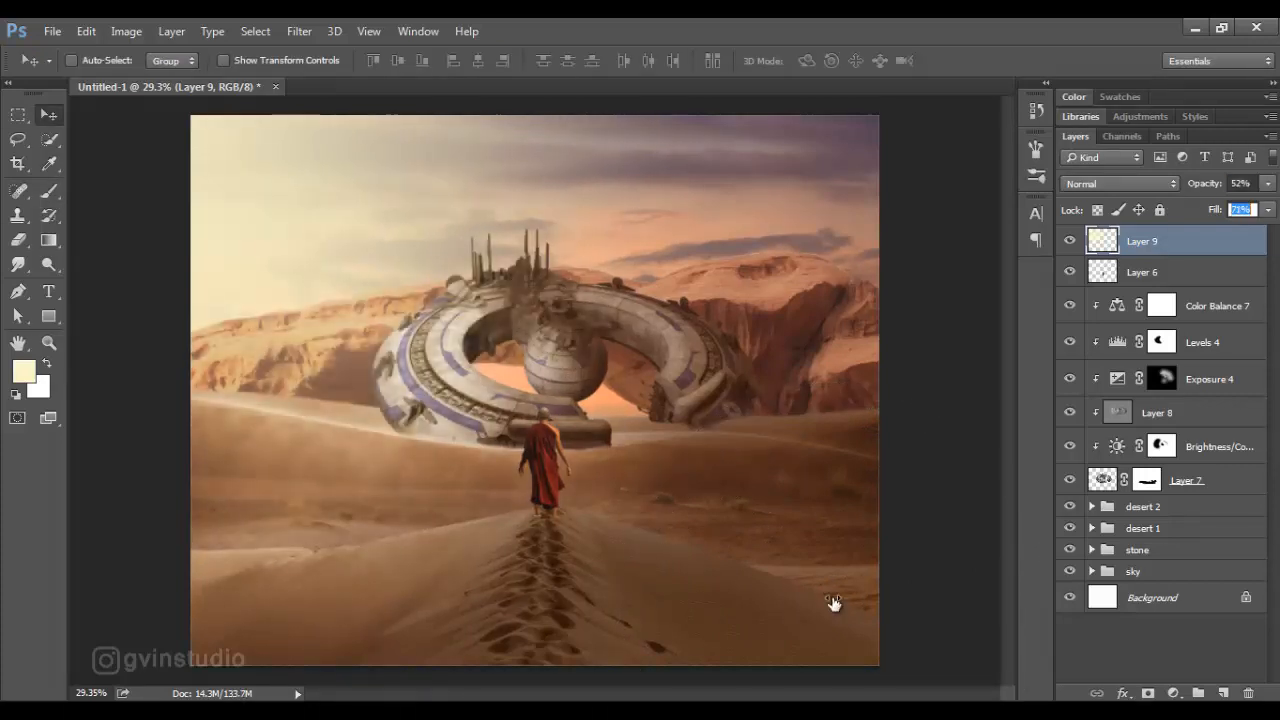
Add a new Overlay layer clipped to the spaceship above Color Balance 7 and reduce the soft brush to 200 px
{"action": "key", "text": "alt+bracketleft"}
{"action": "key", "text": "alt+bracketleft"}
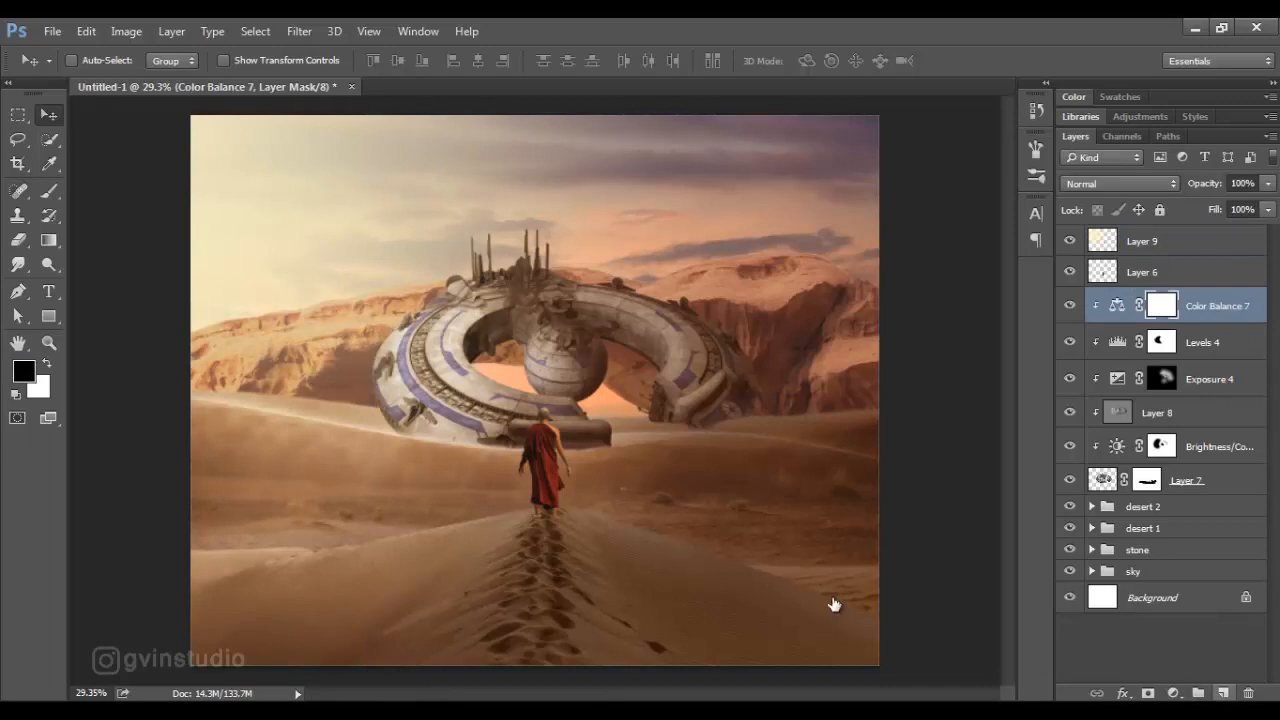
{"action": "key", "text": "ctrl+shift+n"}
{"action": "key", "text": "Return"}
{"action": "key", "text": "b"}
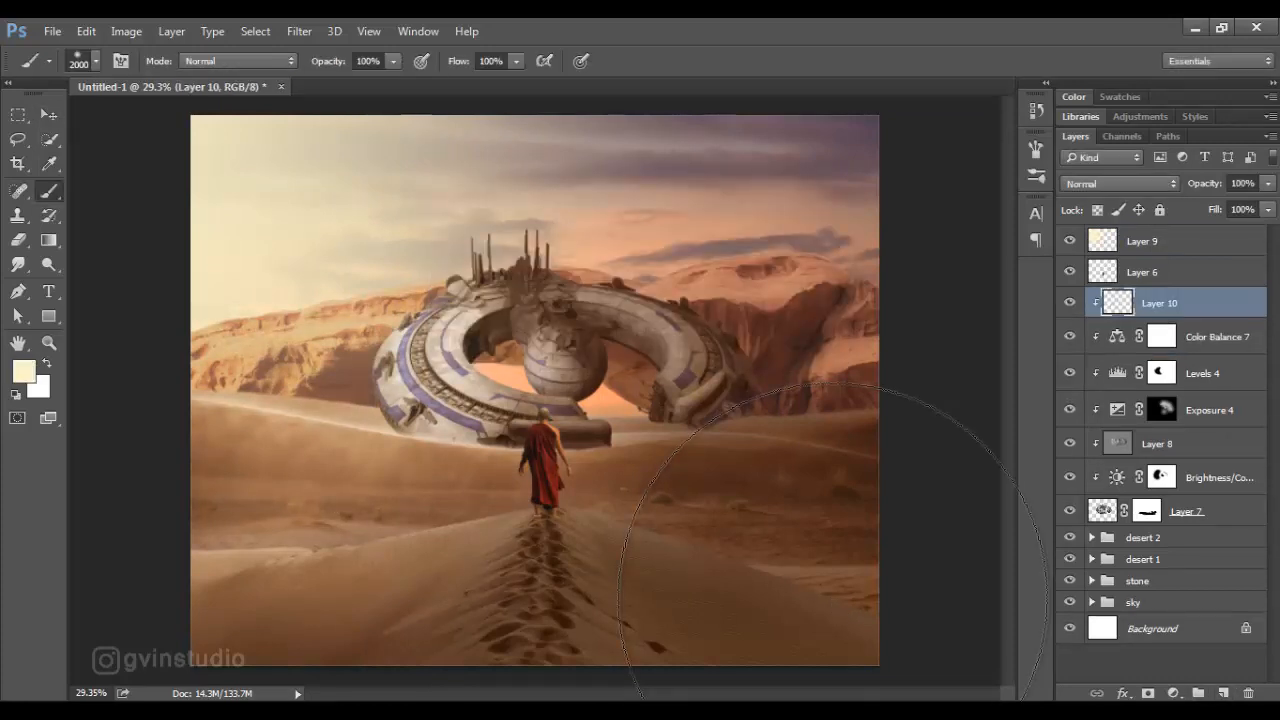
{"action": "key", "text": "bracketleft"}
{"action": "key", "text": "bracketleft"}
{"action": "key", "text": "bracketleft"}
{"action": "key", "text": "bracketleft"}
{"action": "key", "text": "bracketleft"}
{"action": "key", "text": "bracketleft"}
{"action": "key", "text": "bracketleft"}
{"action": "key", "text": "bracketleft"}
{"action": "key", "text": "bracketleft"}
{"action": "key", "text": "bracketleft"}
{"action": "key", "text": "bracketleft"}
{"action": "key", "text": "bracketleft"}
{"action": "key", "text": "alt+shift+o"}
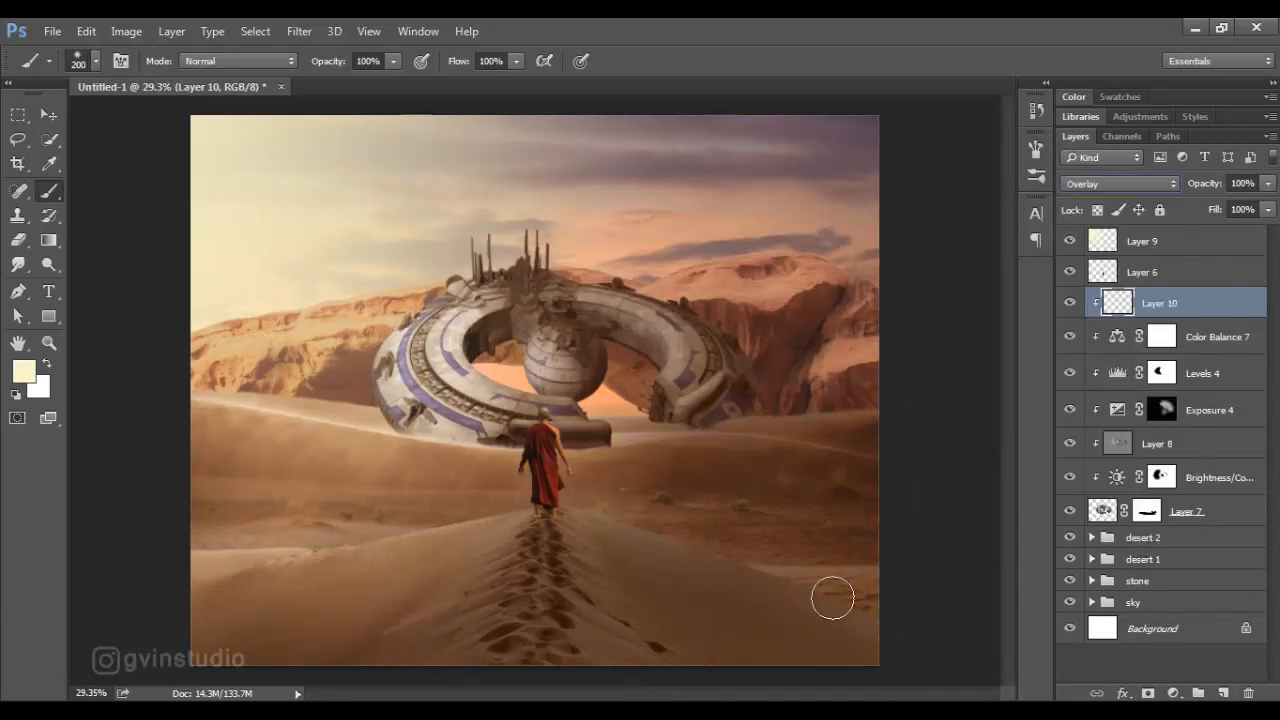
Paint cream highlights on the ship's left ring with the brush at 71% opacity and 50% flow
{"action": "key", "text": "shift+5"}
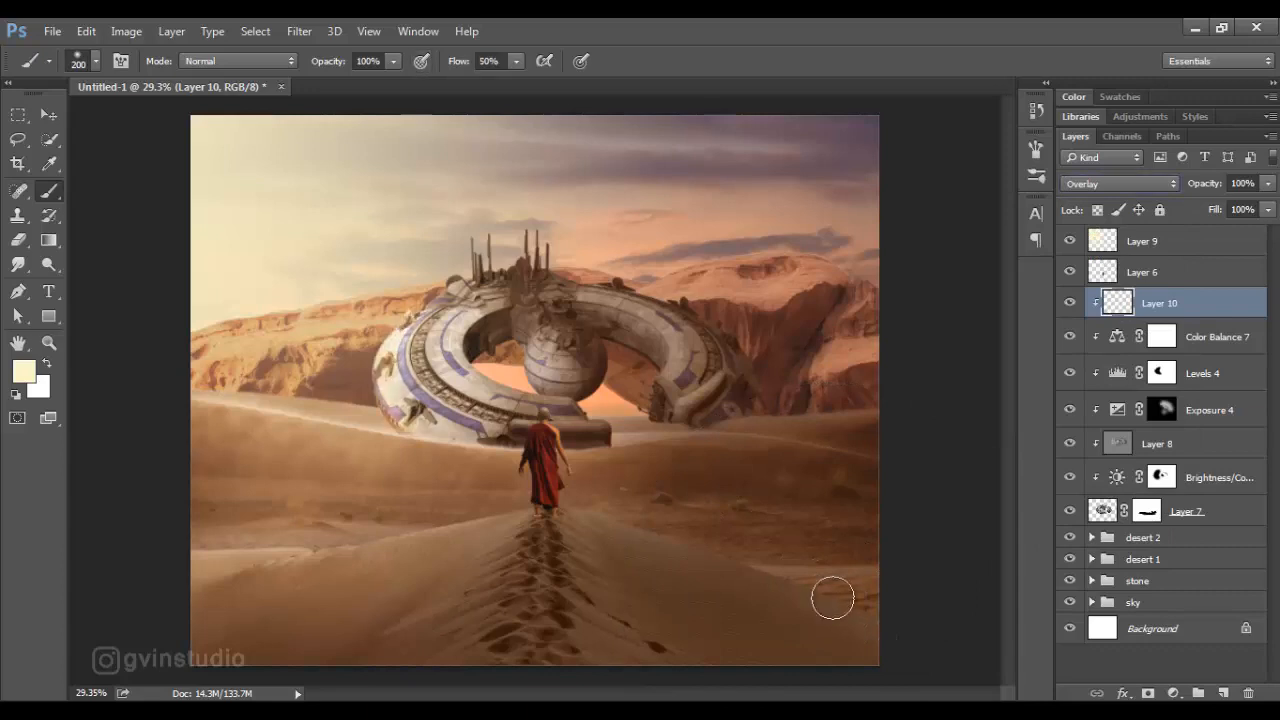
{"action": "key", "text": "7"}
{"action": "key", "text": "1"}
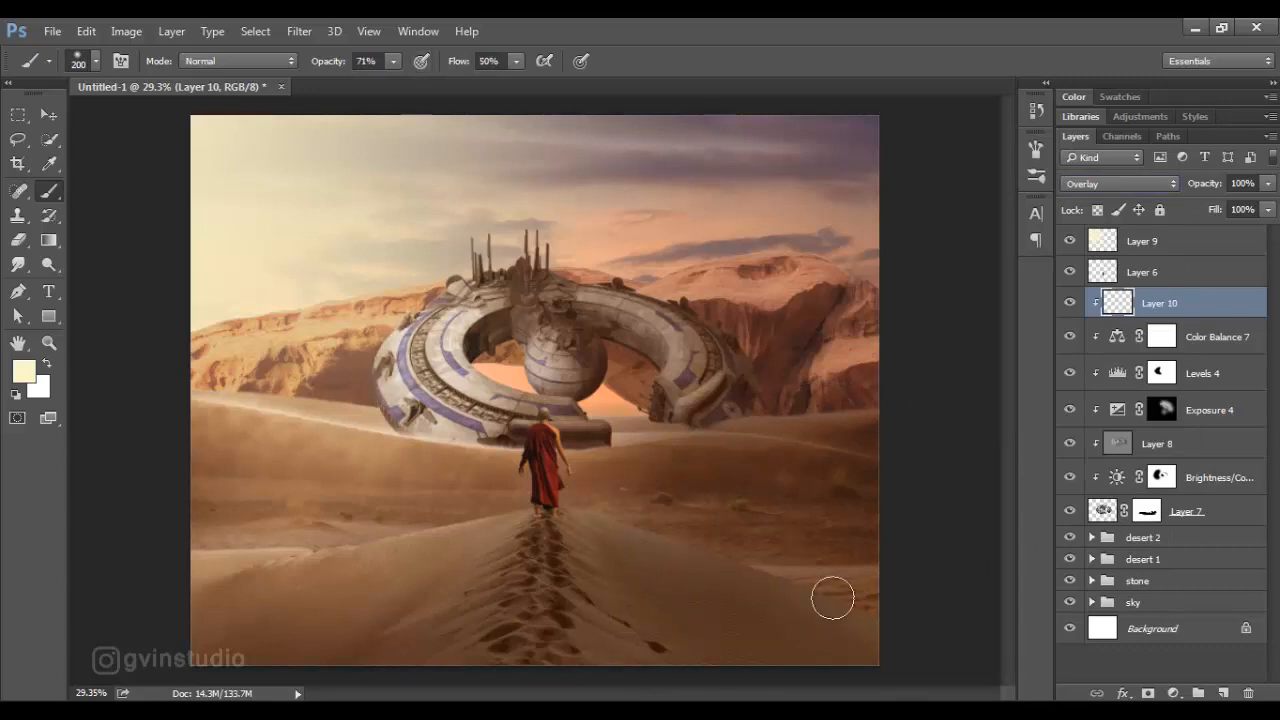
{"action": "mouse_move", "coordinate": [402, 414]}
{"action": "left_mouse_down"}
{"action": "mouse_move", "coordinate": [445, 300]}
{"action": "mouse_move", "coordinate": [388, 390]}
{"action": "left_mouse_up"}
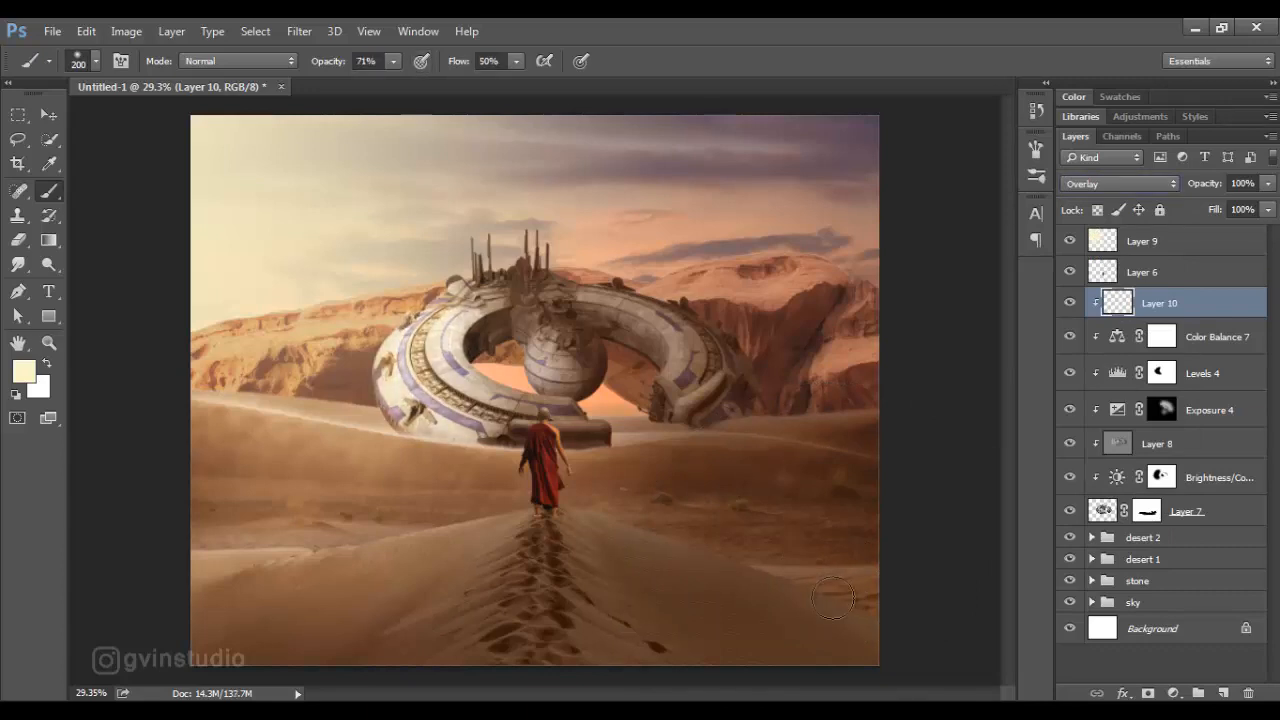
Set the opacity of Layer 10 to 91% and its fill to 87%
{"action": "scroll", "coordinate": [834, 598], "scroll_direction": "down", "scroll_amount": 3}
{"action": "scroll", "coordinate": [838, 591], "scroll_direction": "up", "scroll_amount": 2}
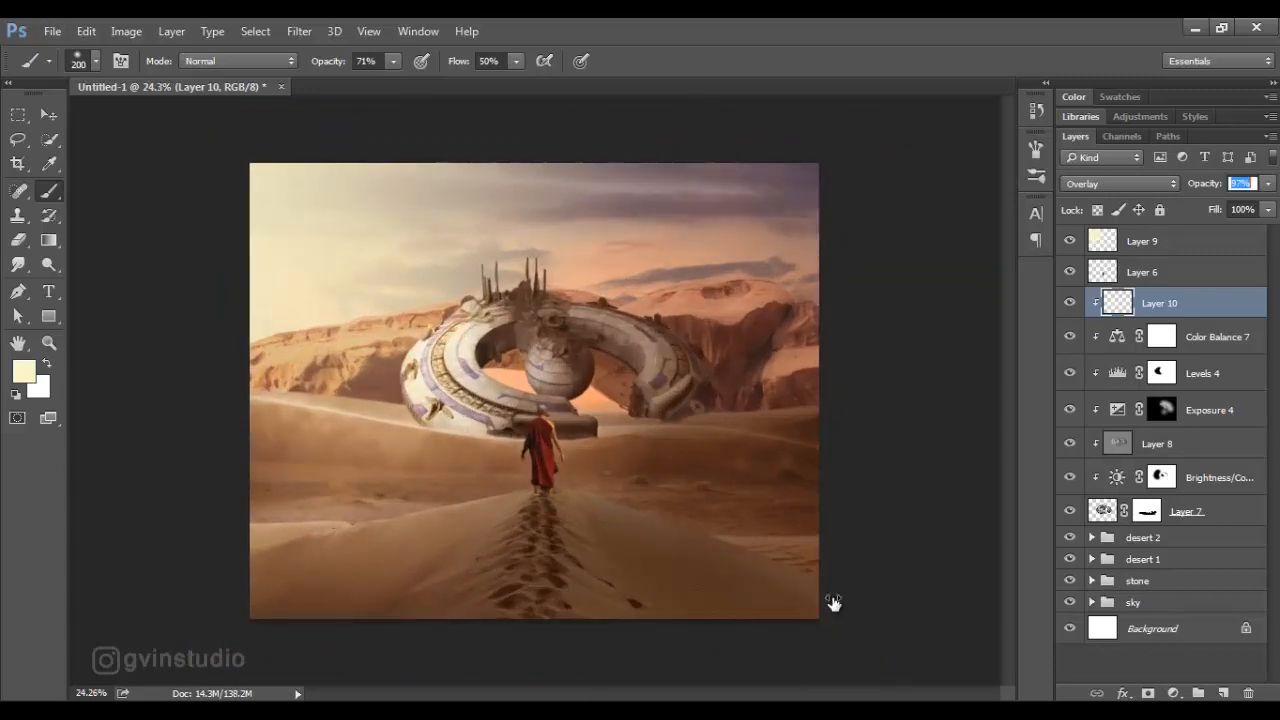
{"action": "left_click_drag", "start_coordinate": [1215, 210], "coordinate": [1208, 210]}
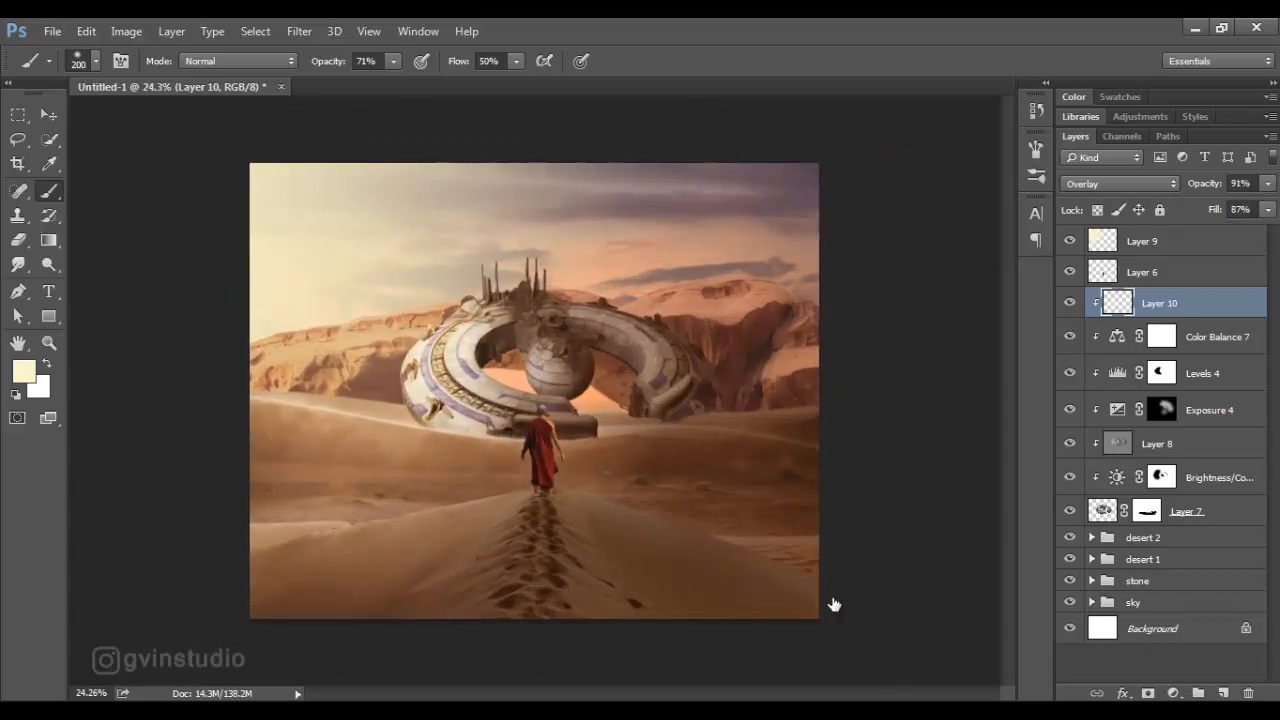
Add a mask to Layer 10 with a small area of the highlight painted out, and set the layer's fill to 85%
{"action": "left_click", "coordinate": [1148, 693]}
{"action": "key", "text": "v"}
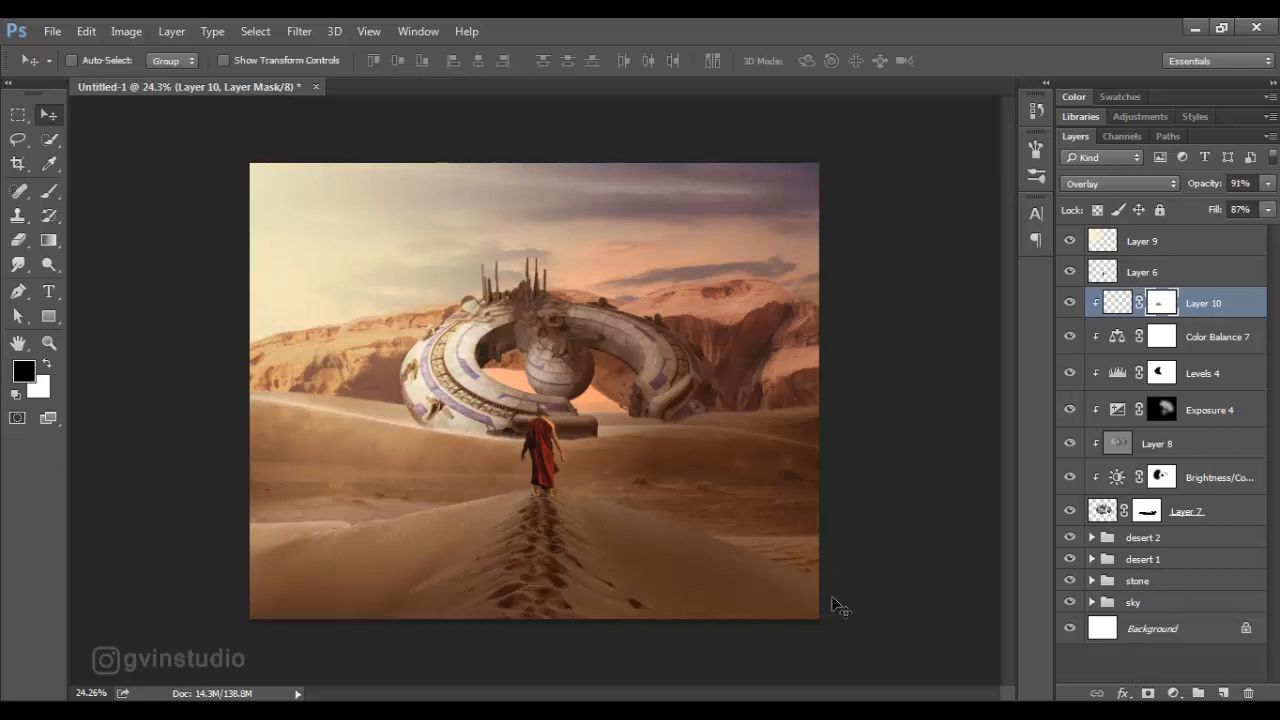
{"action": "scroll", "coordinate": [834, 602], "scroll_direction": "up", "scroll_amount": 2}
{"action": "left_click_drag", "start_coordinate": [1215, 210], "coordinate": [1213, 210]}
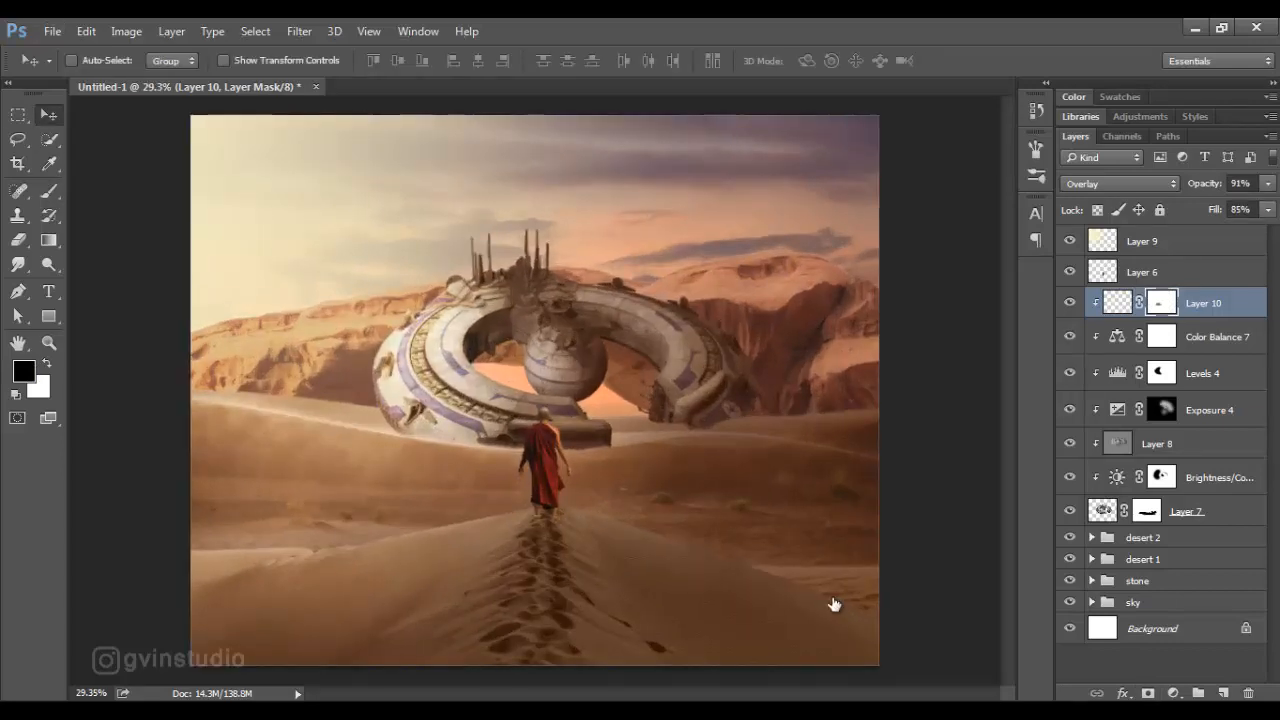
Open the orange rust texture photo from the Source folder and place it in Untitled-1 above Layer 10
{"action": "left_click", "coordinate": [52, 31]}
{"action": "left_click", "coordinate": [60, 69]}
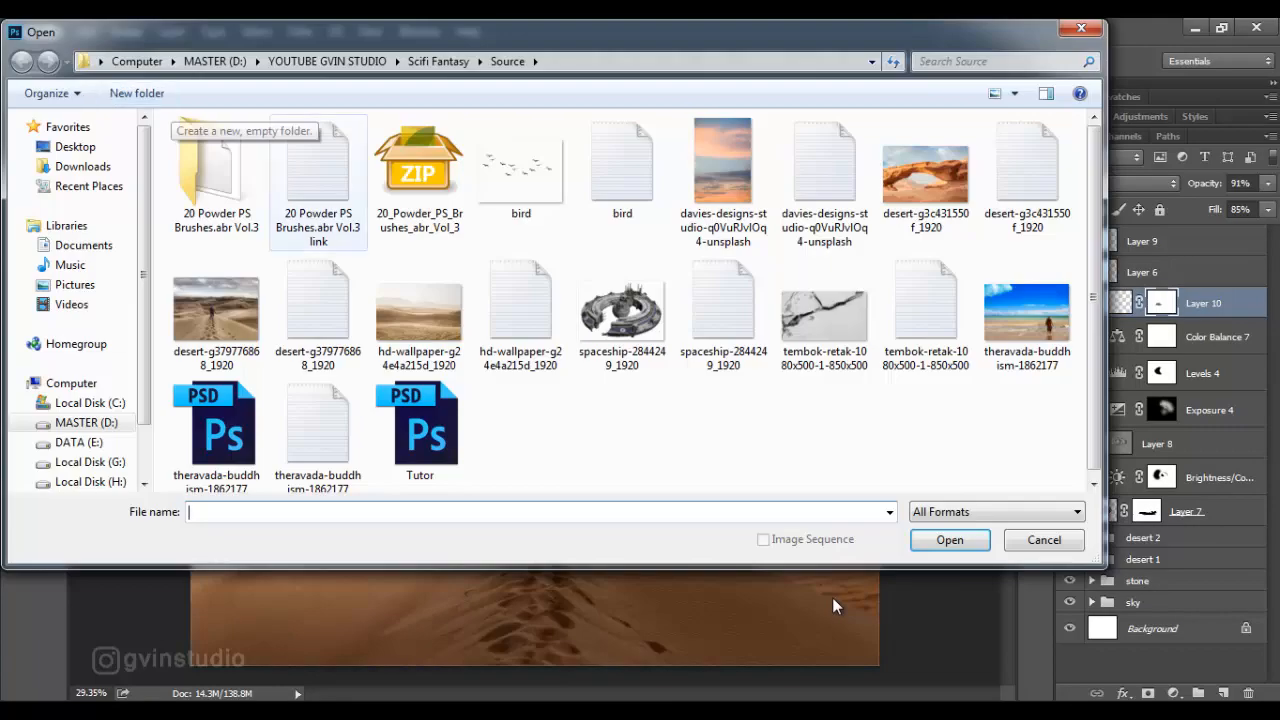
{"action": "key", "text": "Escape"}
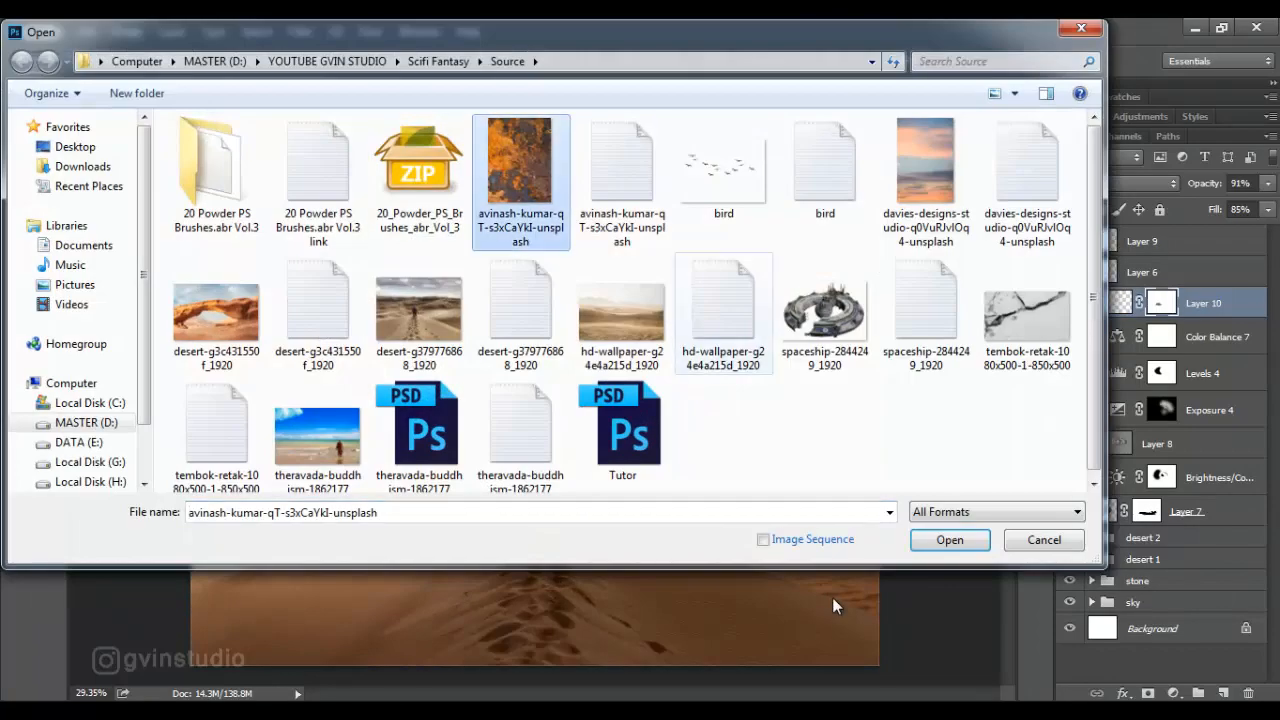
{"action": "key", "text": "Return"}
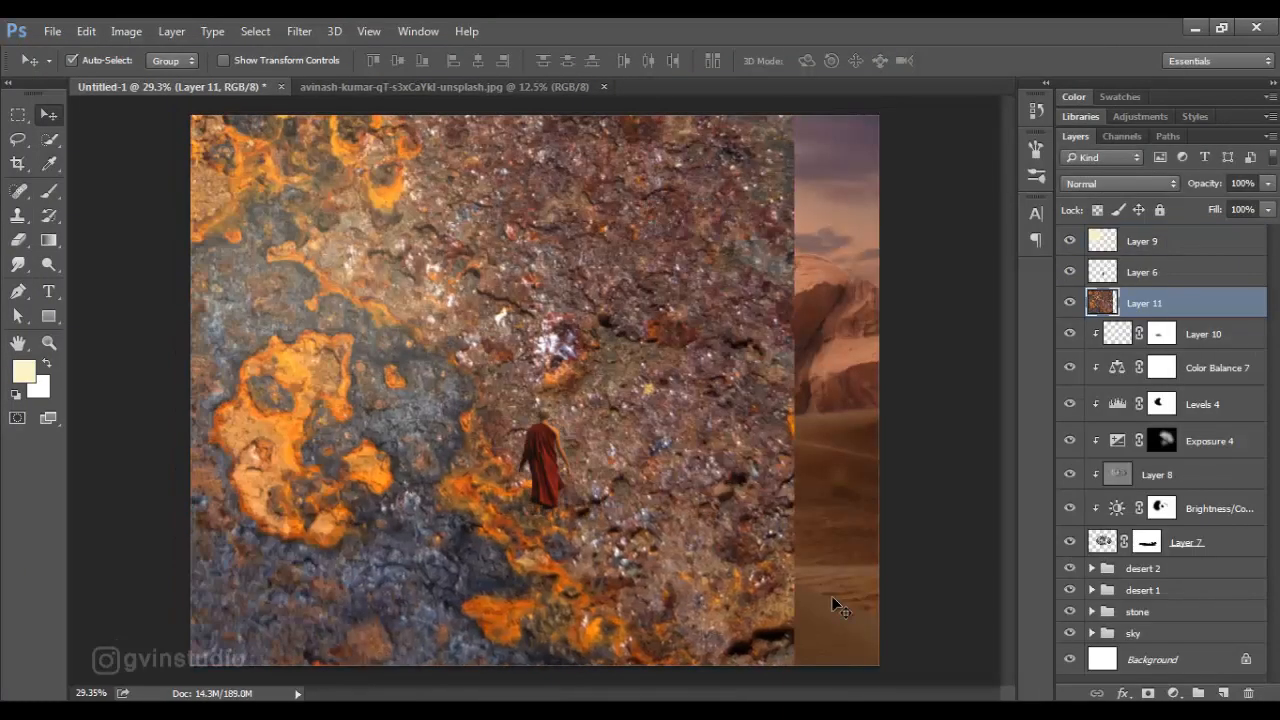
Scale the rust texture proportionally to 40.91%, rotate it 90 degrees clockwise and position it over the spaceship
{"action": "key", "text": "ctrl+t"}
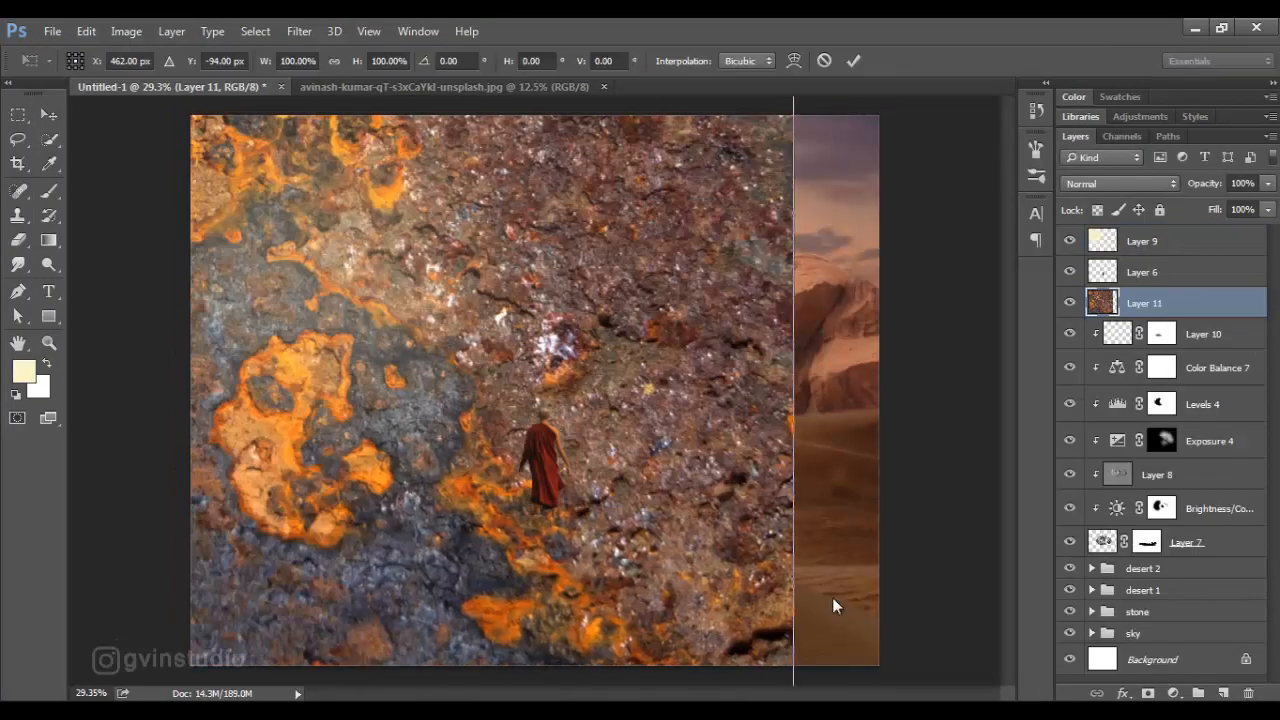
{"action": "left_click", "coordinate": [334, 61]}
{"action": "left_click_drag", "start_coordinate": [265, 61], "coordinate": [216, 61]}
{"action": "left_click_drag", "start_coordinate": [430, 229], "coordinate": [660, 380]}
{"action": "left_click_drag", "start_coordinate": [794, 543], "coordinate": [725, 455]}
{"action": "left_click_drag", "start_coordinate": [560, 270], "coordinate": [574, 421]}
{"action": "right_click", "coordinate": [640, 139]}
{"action": "left_click", "coordinate": [722, 374]}
{"action": "mouse_move", "coordinate": [699, 360]}
{"action": "left_mouse_down"}
{"action": "mouse_move", "coordinate": [678, 341]}
{"action": "mouse_move", "coordinate": [681, 380]}
{"action": "left_mouse_up"}
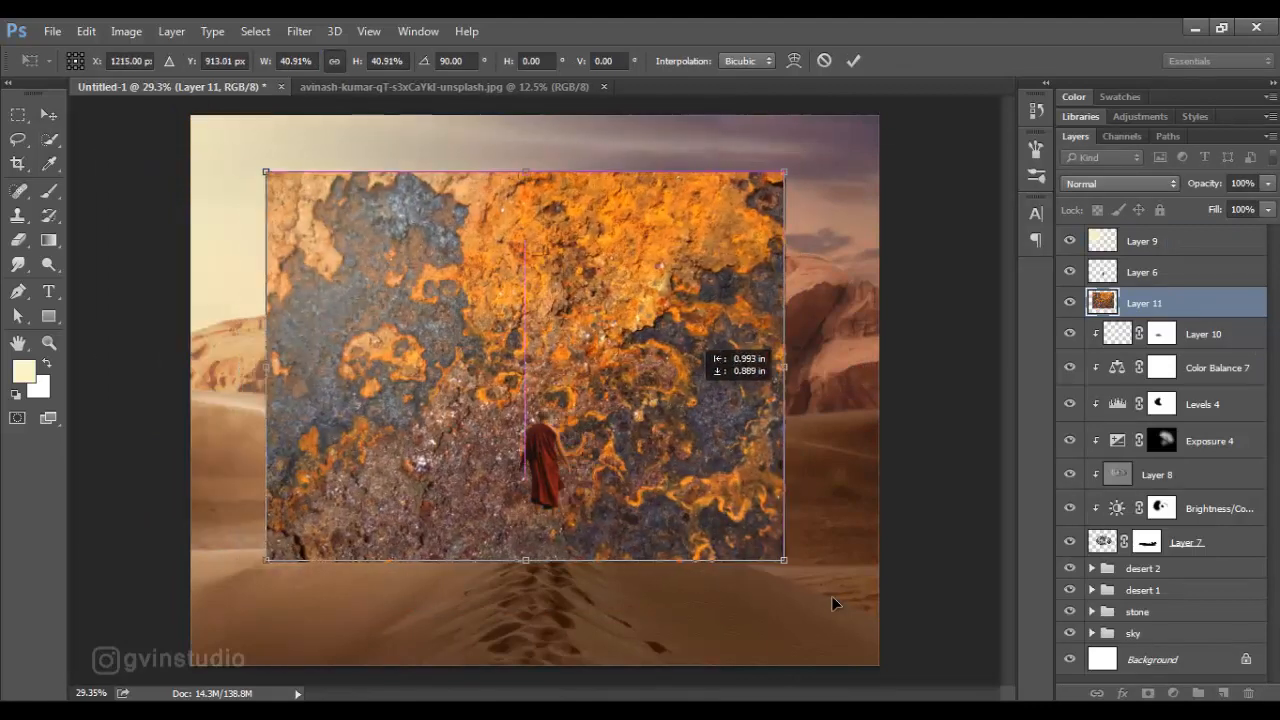
{"action": "left_click", "coordinate": [853, 61]}
Clip the rust texture on Layer 11 to the spaceship and set its blend mode to Overlay
{"action": "left_click", "coordinate": [1120, 184]}
{"action": "left_click", "coordinate": [1080, 368]}
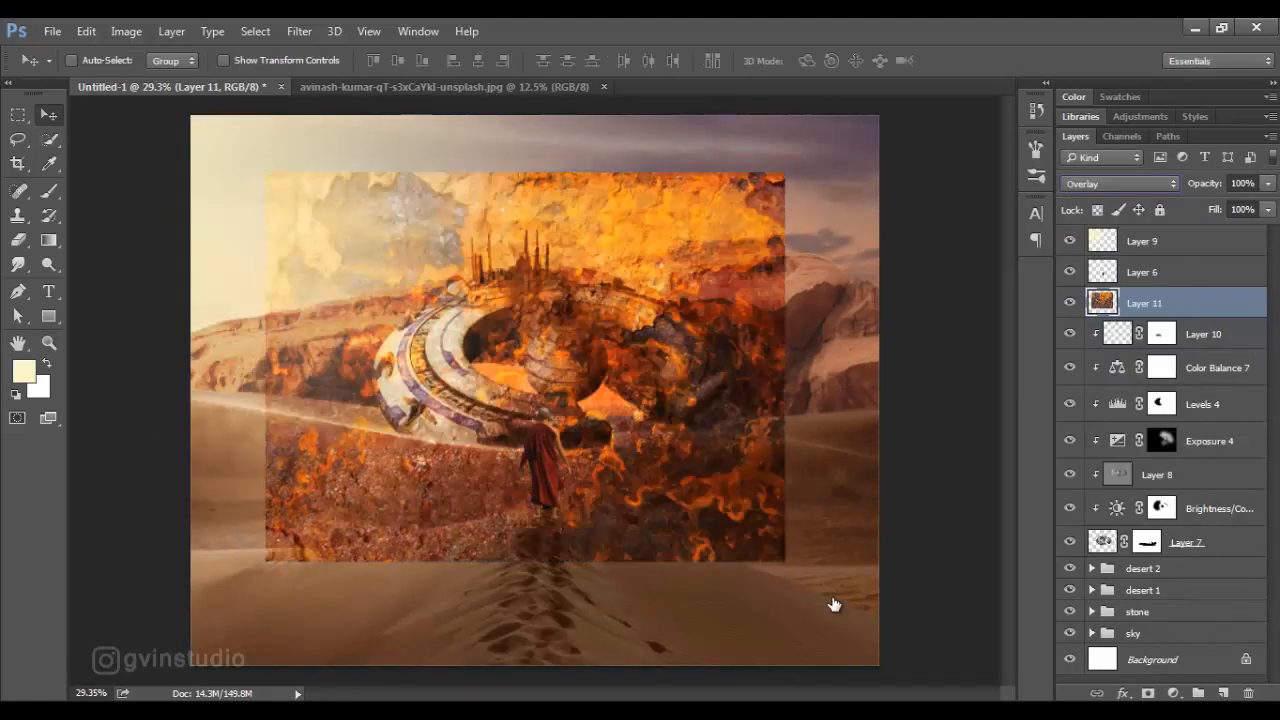
{"action": "left_click", "coordinate": [1145, 318], "text": "alt"}
{"action": "key", "text": "Up"}
{"action": "key", "text": "Up"}
{"action": "left_click", "coordinate": [1120, 184]}
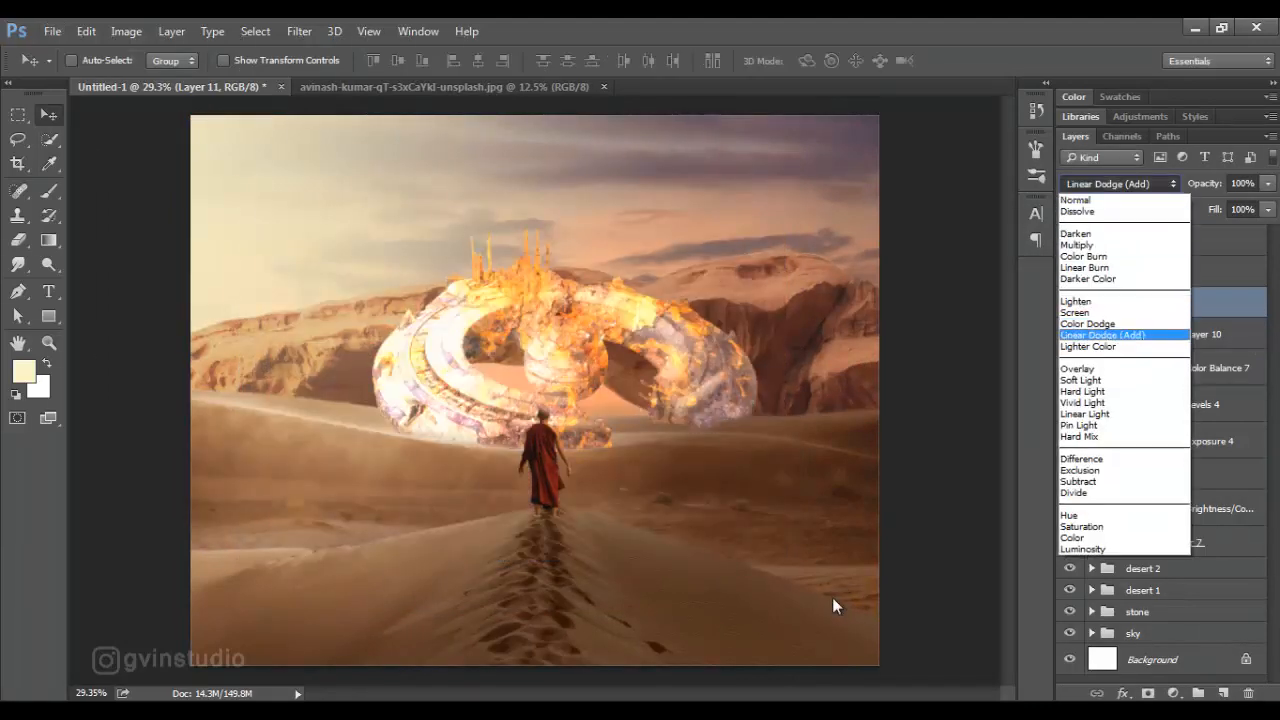
{"action": "left_click", "coordinate": [1078, 368]}
Add a mask to Layer 11 and invert it to black to hide the rust texture
{"action": "scroll", "coordinate": [835, 604], "scroll_direction": "up", "scroll_amount": 4}
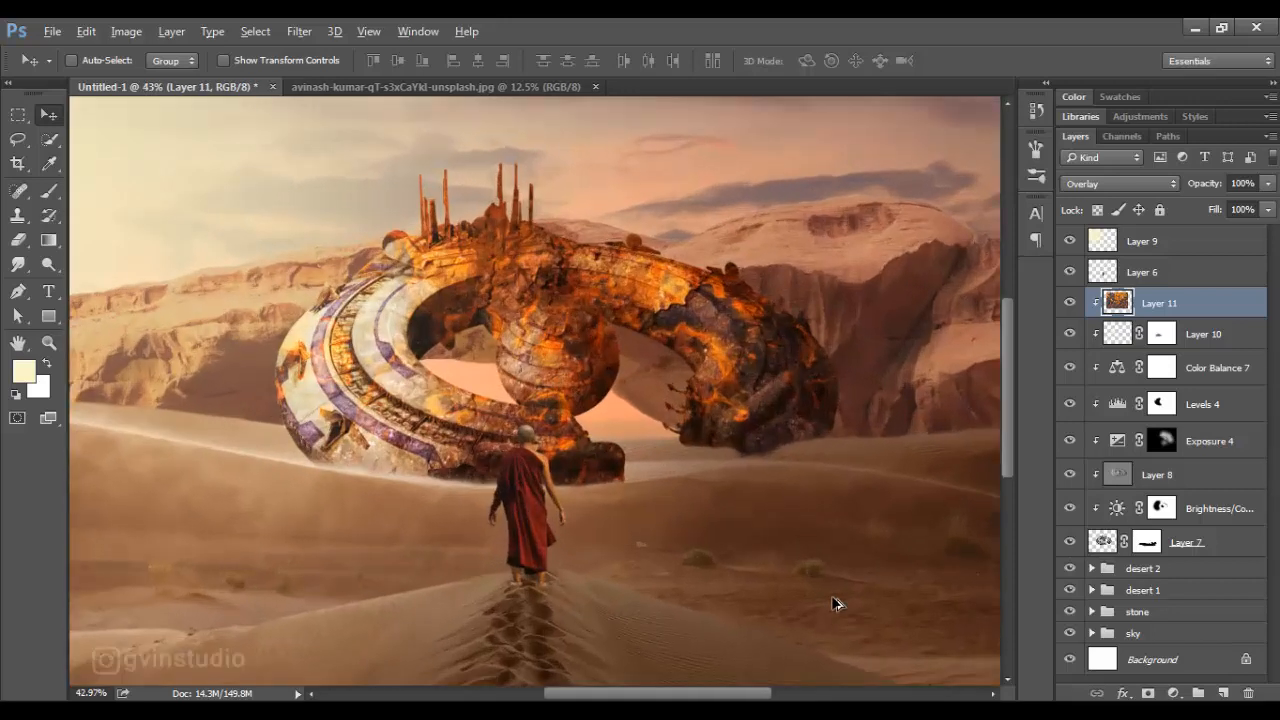
{"action": "left_click", "coordinate": [1148, 693]}
{"action": "key", "text": "ctrl+i"}
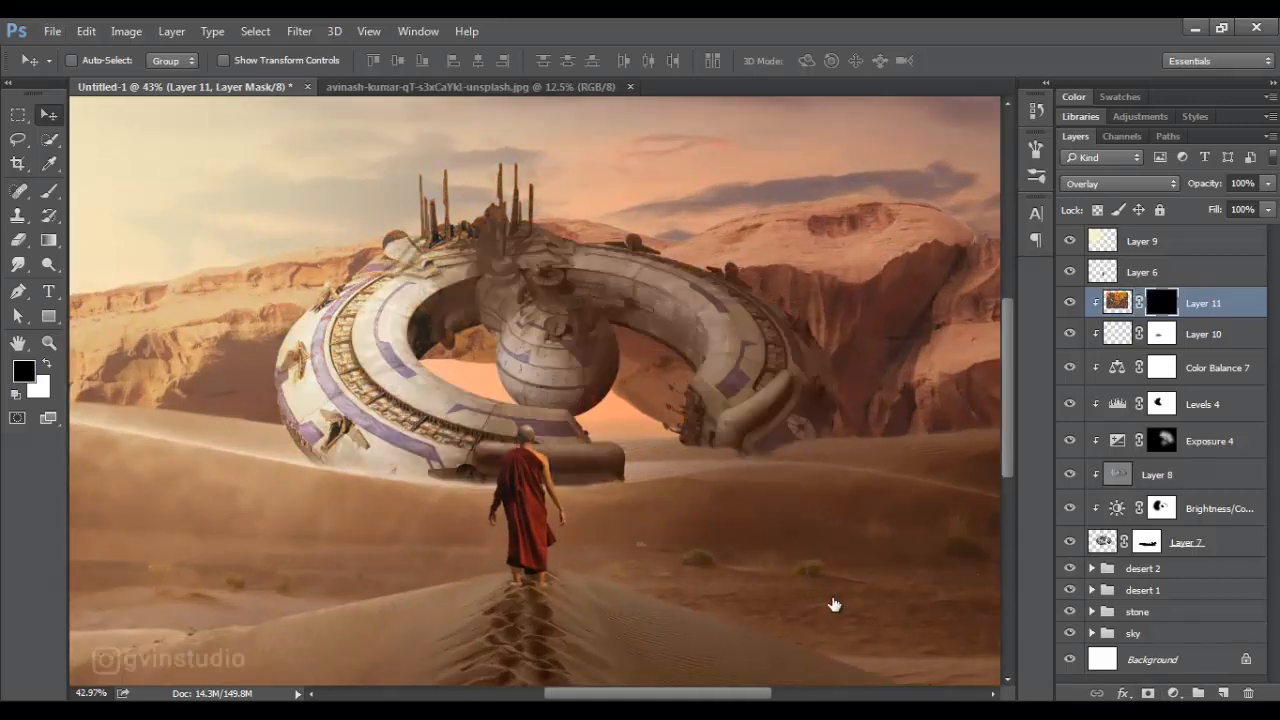
Close the rust photo and choose an irregular 2500 px textured brush tip, reduced to 300 px
{"action": "key", "text": "b"}
{"action": "left_click", "coordinate": [631, 87]}
{"action": "right_click", "coordinate": [831, 598]}
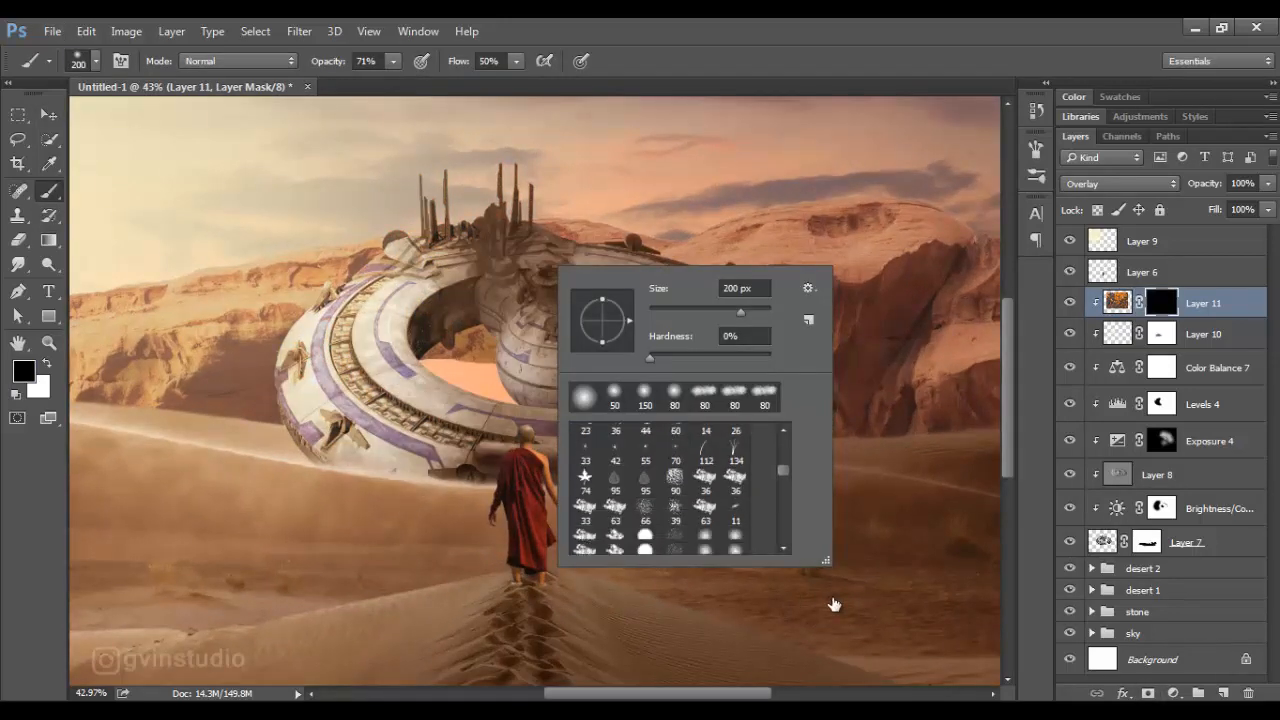
{"action": "scroll", "coordinate": [700, 515], "scroll_direction": "down", "scroll_amount": 6}
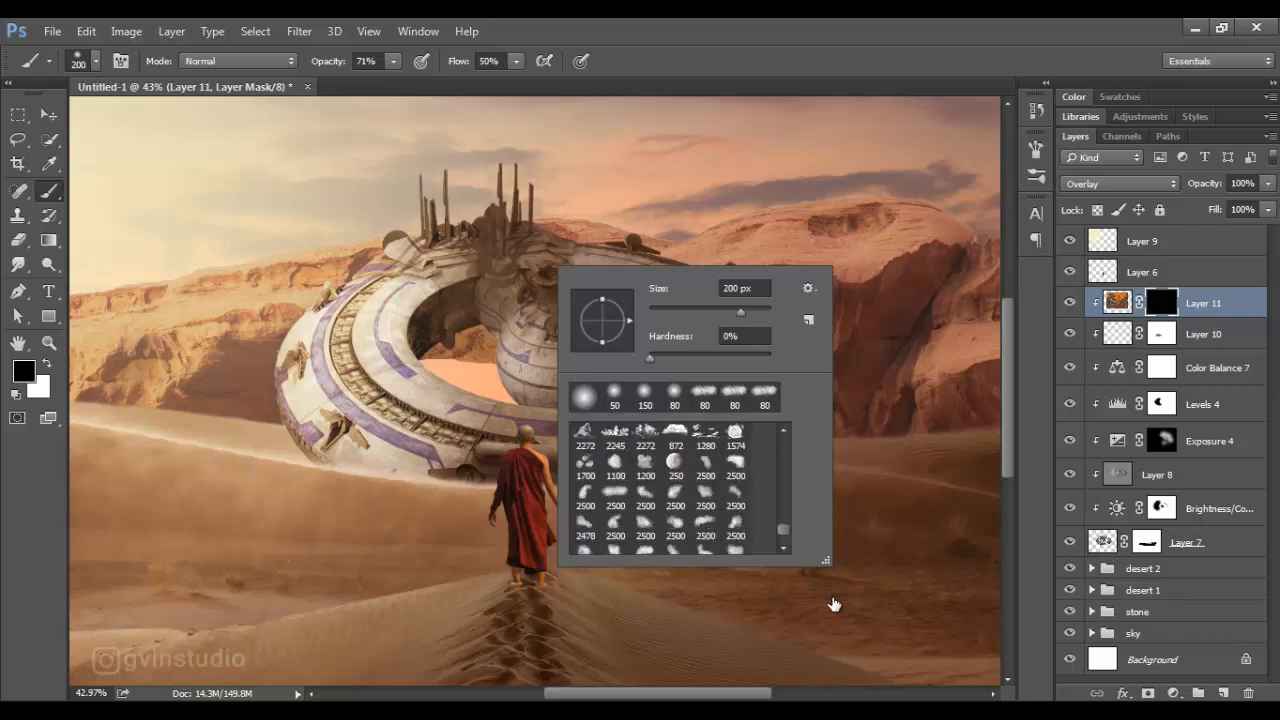
{"action": "left_click", "coordinate": [615, 449]}
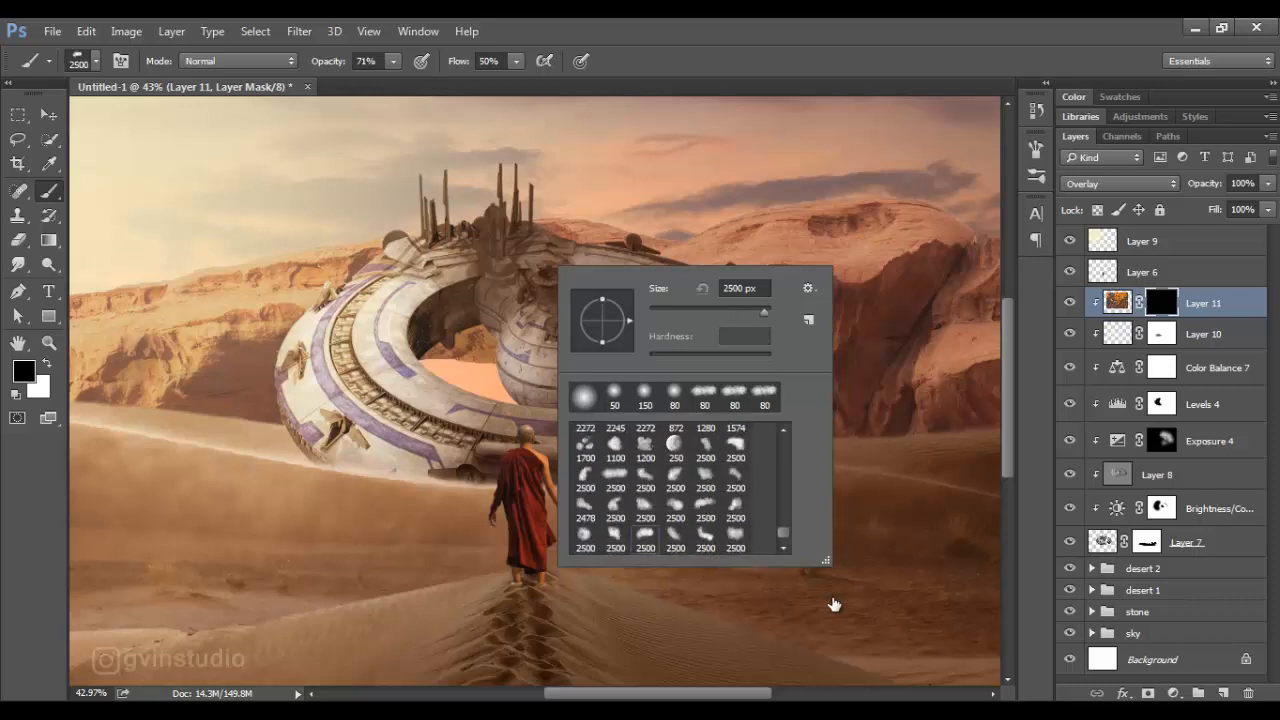
{"action": "key", "text": "Return"}
{"action": "key", "text": "["}
{"action": "key", "text": "bracketleft"}
{"action": "key", "text": "bracketleft"}
{"action": "key", "text": "bracketleft"}
{"action": "key", "text": "bracketleft"}
{"action": "key", "text": "bracketleft"}
{"action": "key", "text": "bracketleft"}
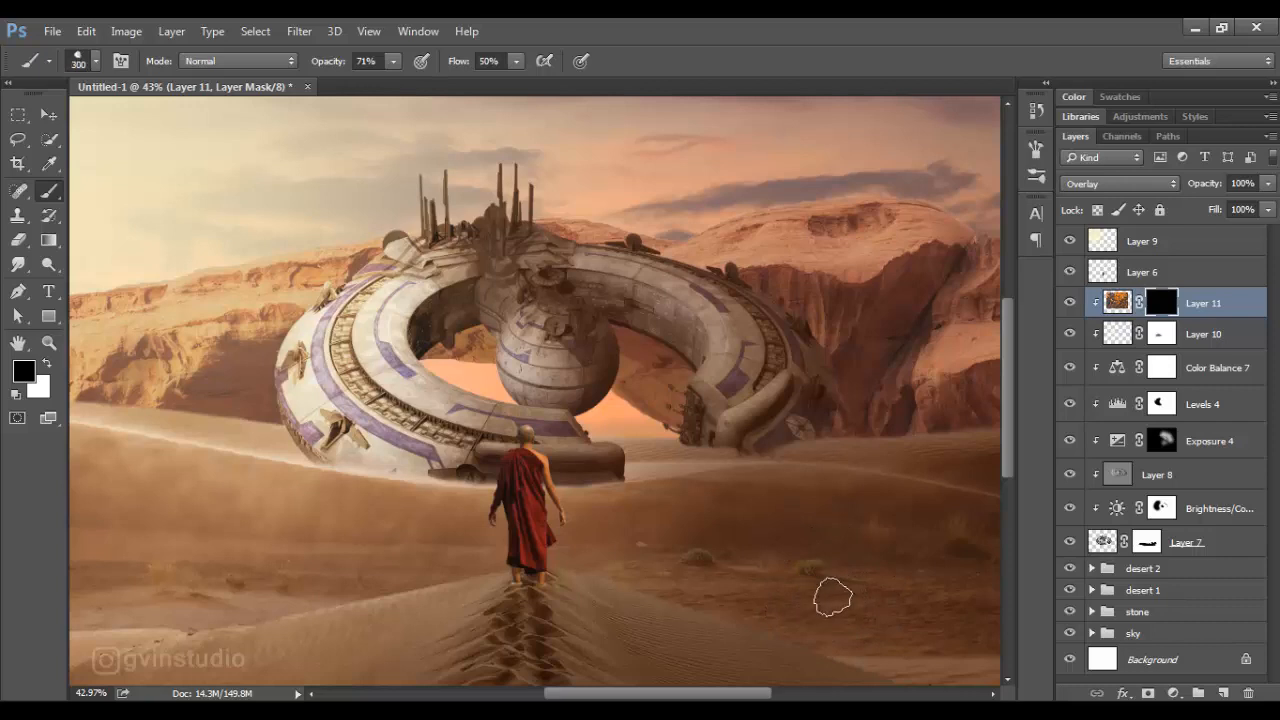
Paint white on the Layer 11 mask with a 250 px textured brush to reveal rust on the ship's right ring
{"action": "key", "text": "x"}
{"action": "left_click", "coordinate": [687, 312]}
{"action": "key", "text": "bracketleft"}
{"action": "key", "text": "bracketleft"}
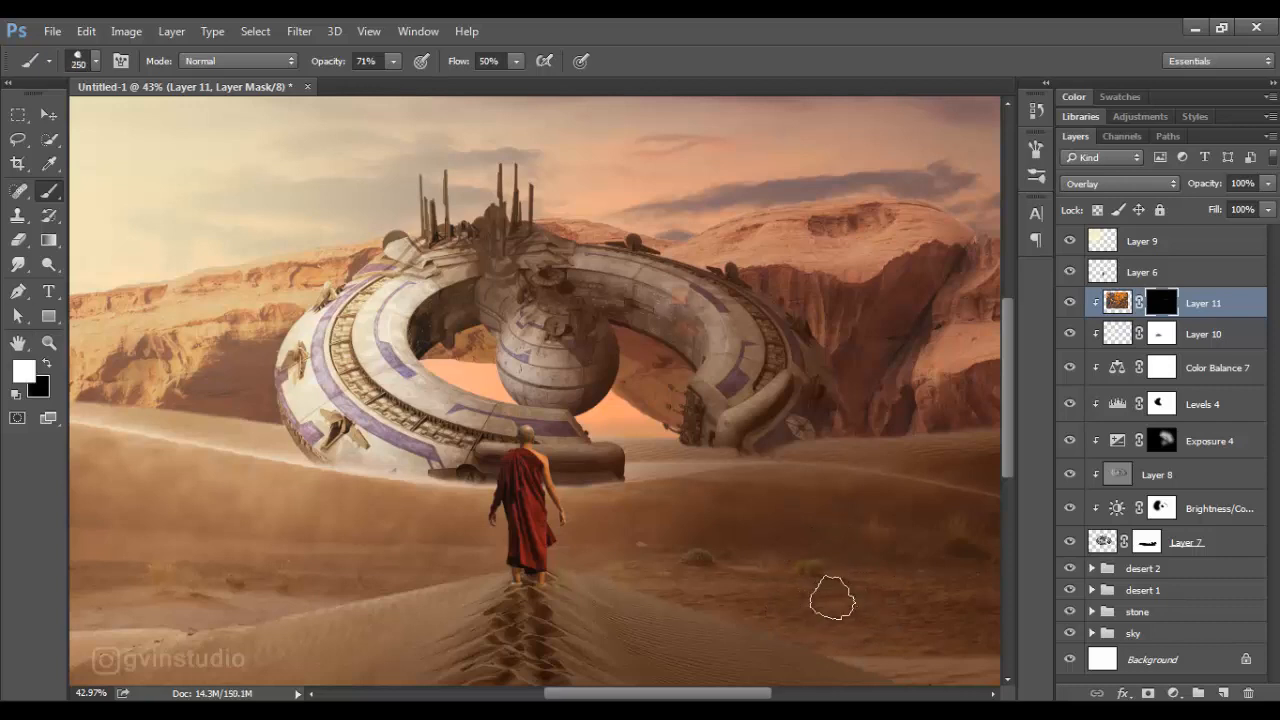
{"action": "left_click", "coordinate": [669, 311]}
{"action": "left_click", "coordinate": [699, 305]}
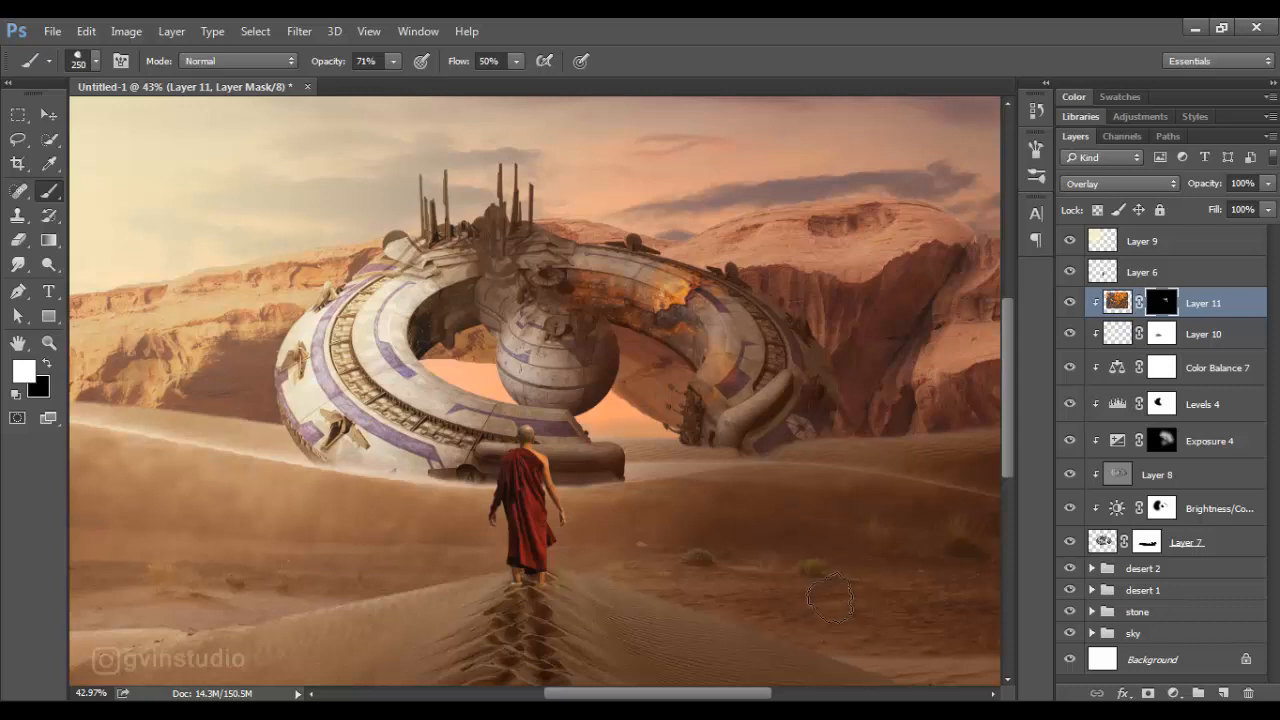
Reduce the textured brush to 100 px and reveal smaller rust patches on the ship's central sphere and upper ring
{"action": "key", "text": "F5"}
{"action": "key", "text": "F5"}
{"action": "key", "text": "bracketleft"}
{"action": "key", "text": "bracketleft"}
{"action": "key", "text": "bracketleft"}
{"action": "key", "text": "bracketleft"}
{"action": "key", "text": "bracketleft"}
{"action": "key", "text": "bracketleft"}
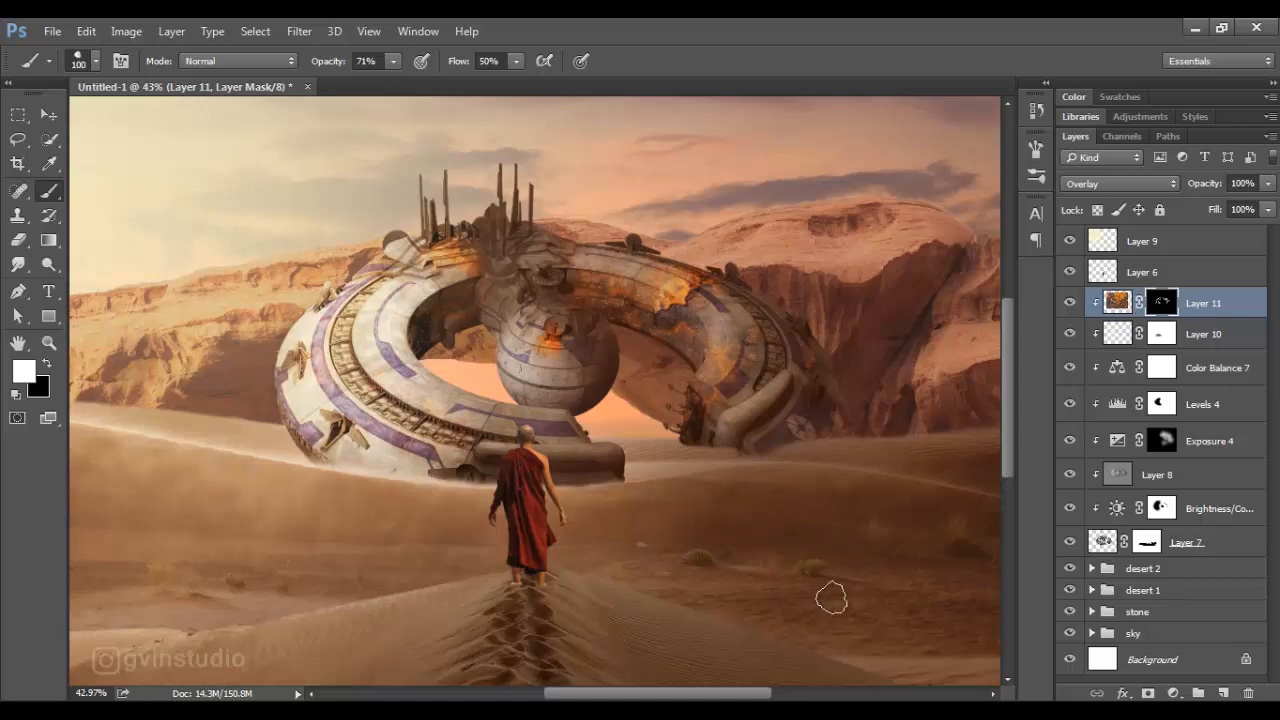
Extend the rust across the sphere and the left and front ring by painting the mask at 89% brush opacity
{"action": "key", "text": "x"}
{"action": "key", "text": "x"}
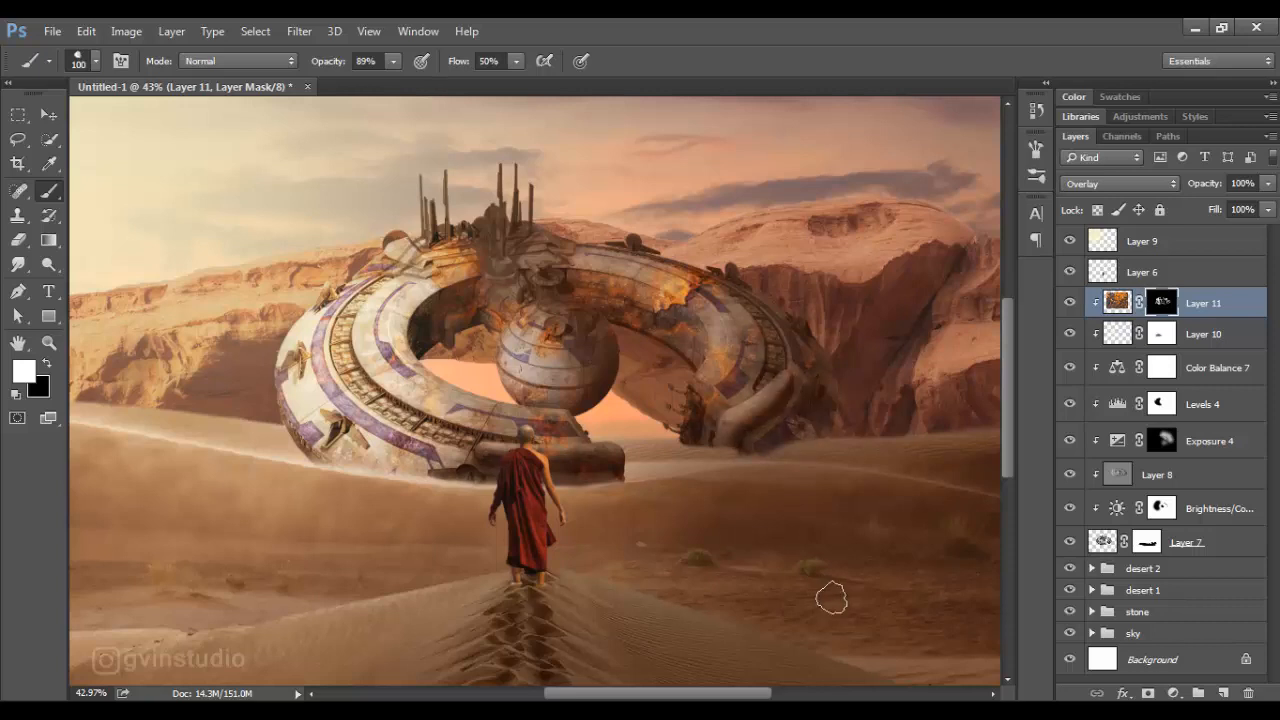
{"action": "scroll", "coordinate": [832, 598], "scroll_direction": "down", "scroll_amount": 8}
{"action": "scroll", "coordinate": [832, 598], "scroll_direction": "up", "scroll_amount": 4}
Open tembok-retak-1080x500-1-850x500.jpg and select its light wall surface with Color Range
{"action": "key", "text": "v"}
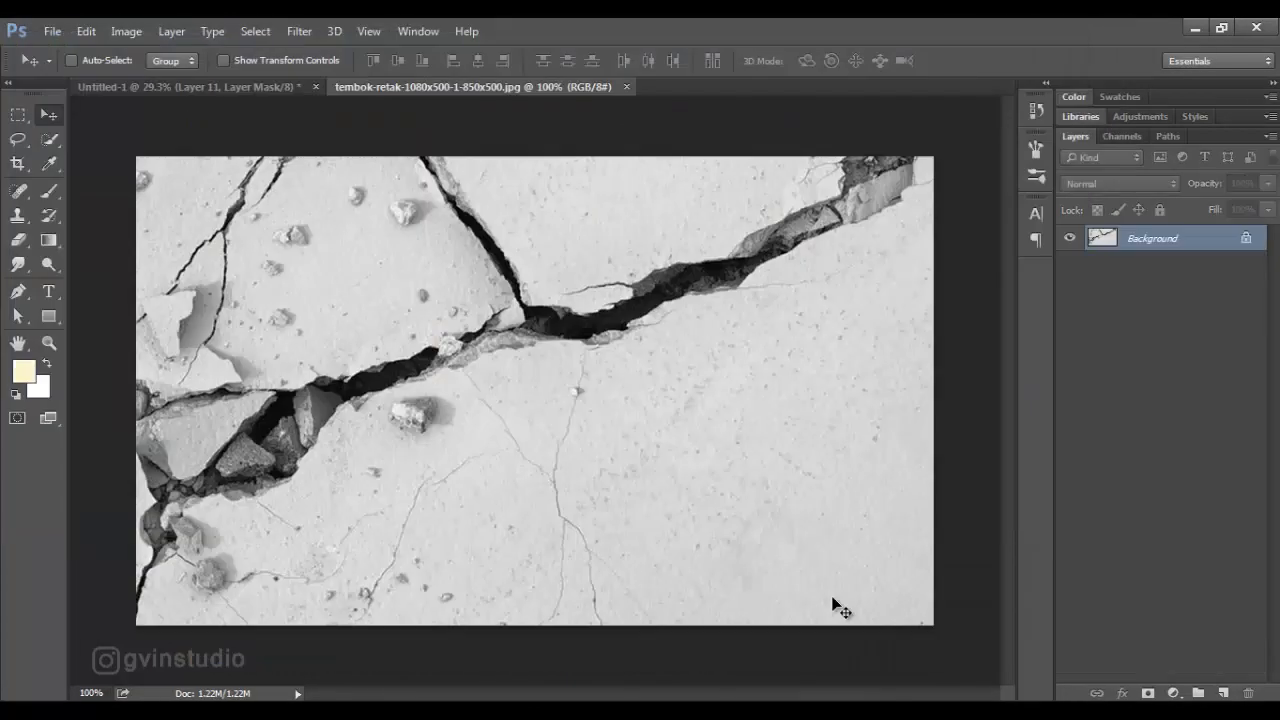
{"action": "key", "text": "alt+s"}
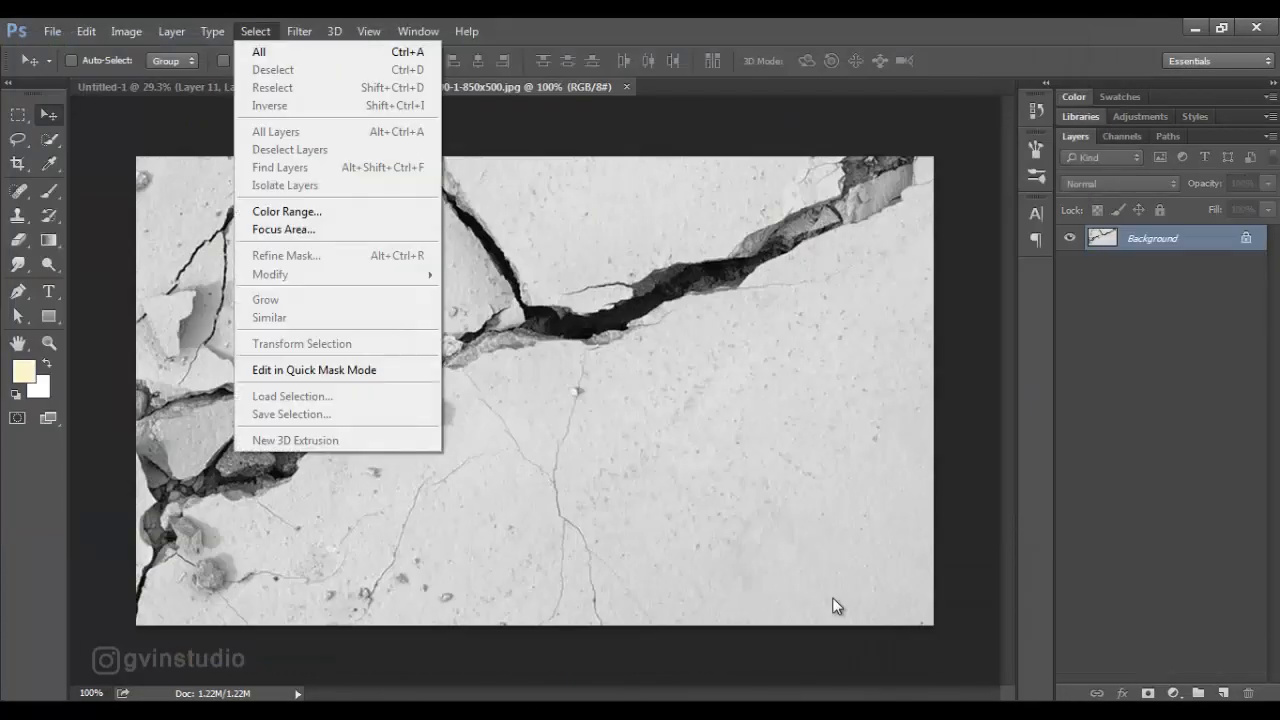
{"action": "key", "text": "c"}
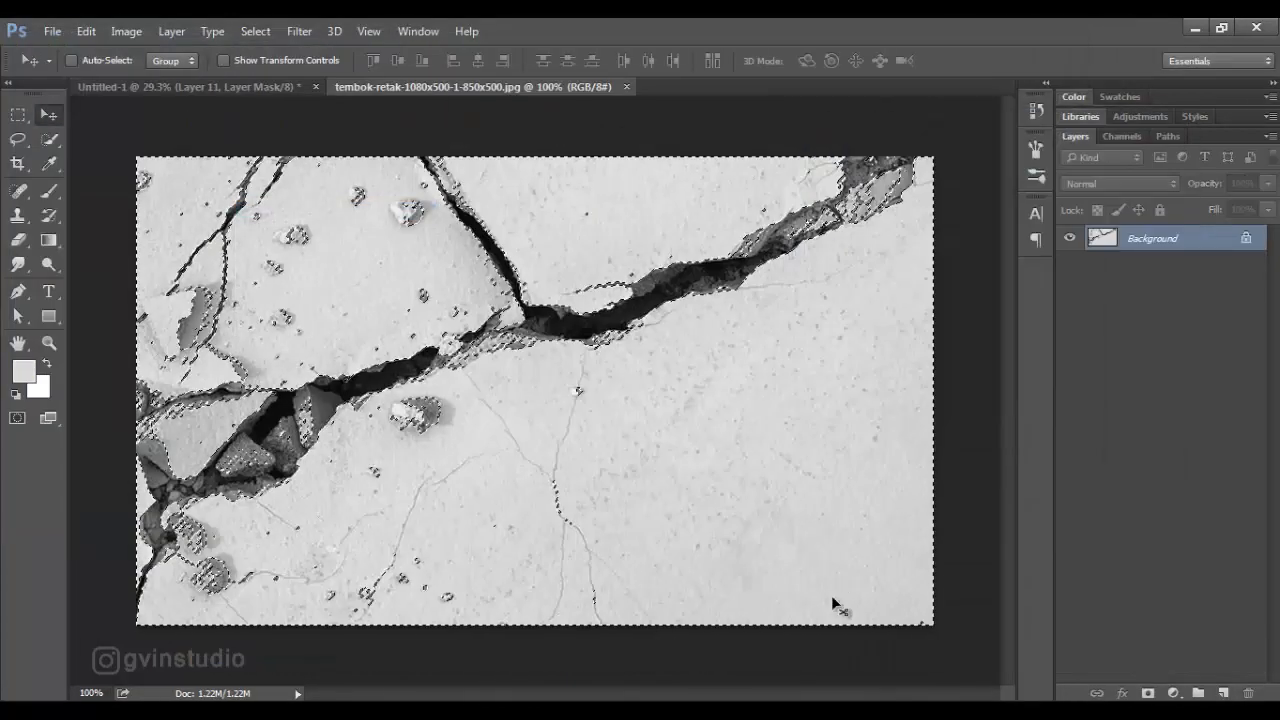
{"action": "key", "text": "Return"}
Bring the dark wall cracks into Untitled-1 over the ship's right ring and clip them to the spaceship above Layer 11
{"action": "left_click_drag", "start_coordinate": [530, 315], "coordinate": [709, 350]}
{"action": "scroll", "coordinate": [695, 381], "scroll_direction": "up", "scroll_amount": 3}
{"action": "left_click", "coordinate": [1145, 318], "text": "alt"}
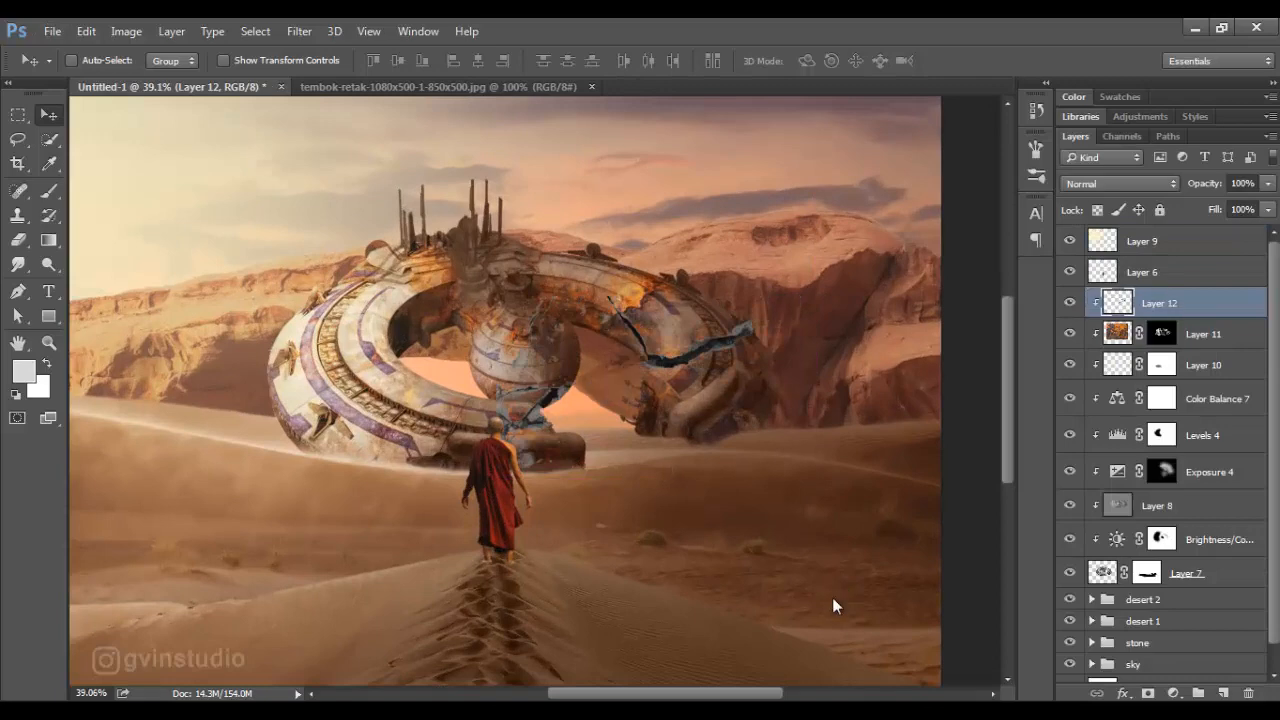
Set Layer 12's blend mode to Overlay and position its cracks across the ship's right ring and sphere
{"action": "left_click", "coordinate": [1120, 184]}
{"action": "left_click", "coordinate": [1086, 365]}
{"action": "left_click_drag", "start_coordinate": [806, 364], "coordinate": [788, 368]}
{"action": "scroll", "coordinate": [735, 365], "scroll_direction": "down", "scroll_amount": 5}
{"action": "scroll", "coordinate": [727, 363], "scroll_direction": "up", "scroll_amount": 11}
{"action": "scroll", "coordinate": [838, 604], "scroll_direction": "up", "scroll_amount": 1}
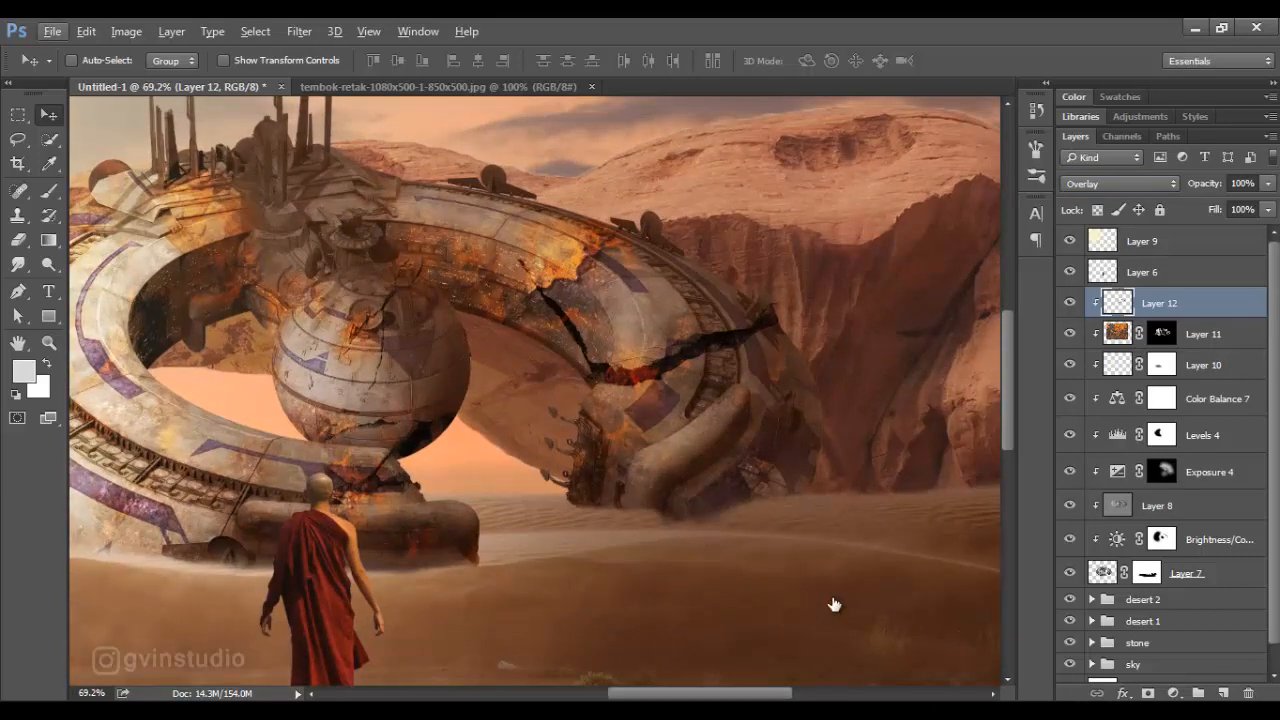
Add a mask to Layer 12 and hide unwanted crack parts with a soft round 45 px brush at 100% opacity
{"action": "left_click", "coordinate": [1148, 693]}
{"action": "key", "text": "b"}
{"action": "key", "text": "x"}
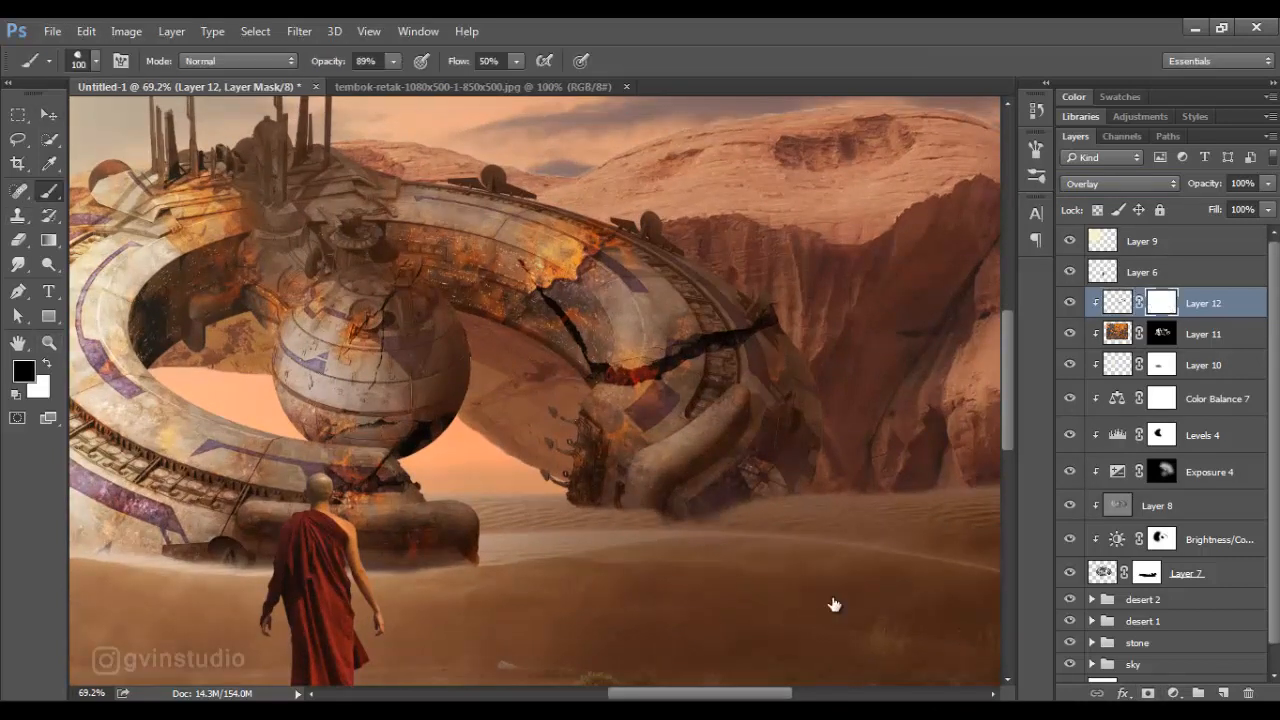
{"action": "key", "text": "alt+["}
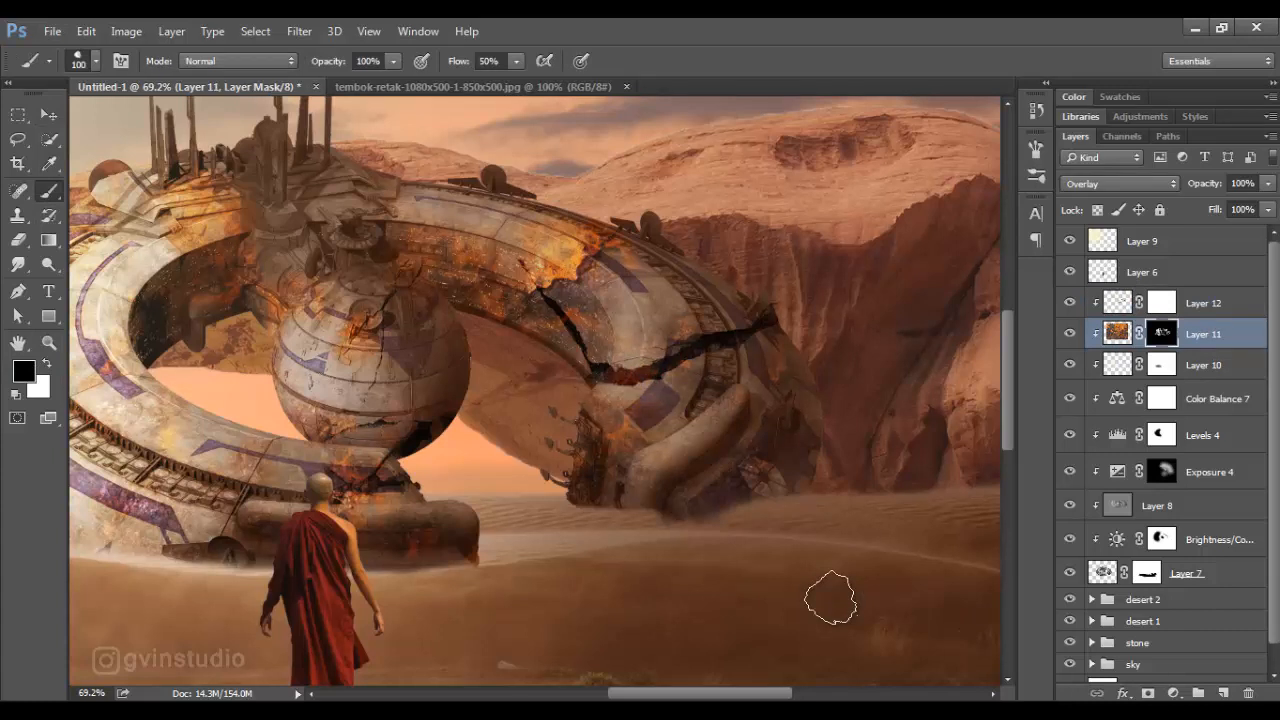
{"action": "right_click", "coordinate": [830, 598]}
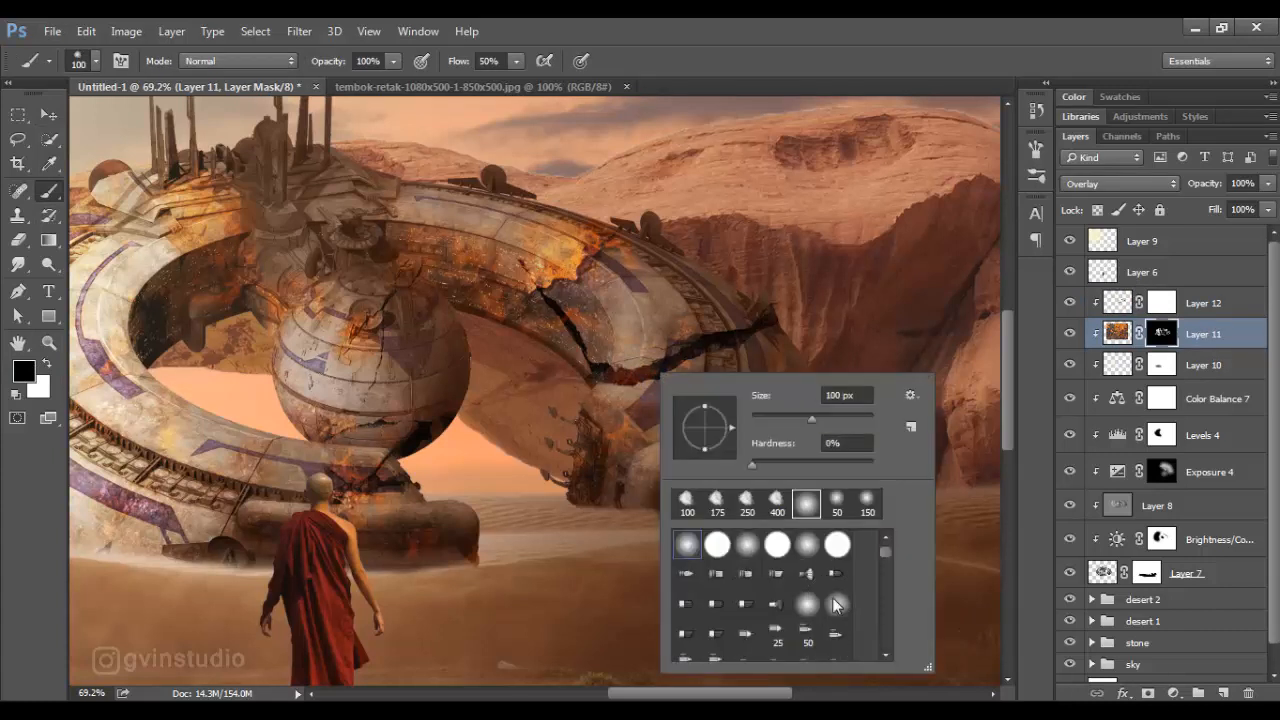
{"action": "key", "text": "Escape"}
{"action": "key", "text": "alt+]"}
{"action": "key", "text": "bracketleft"}
{"action": "key", "text": "bracketleft"}
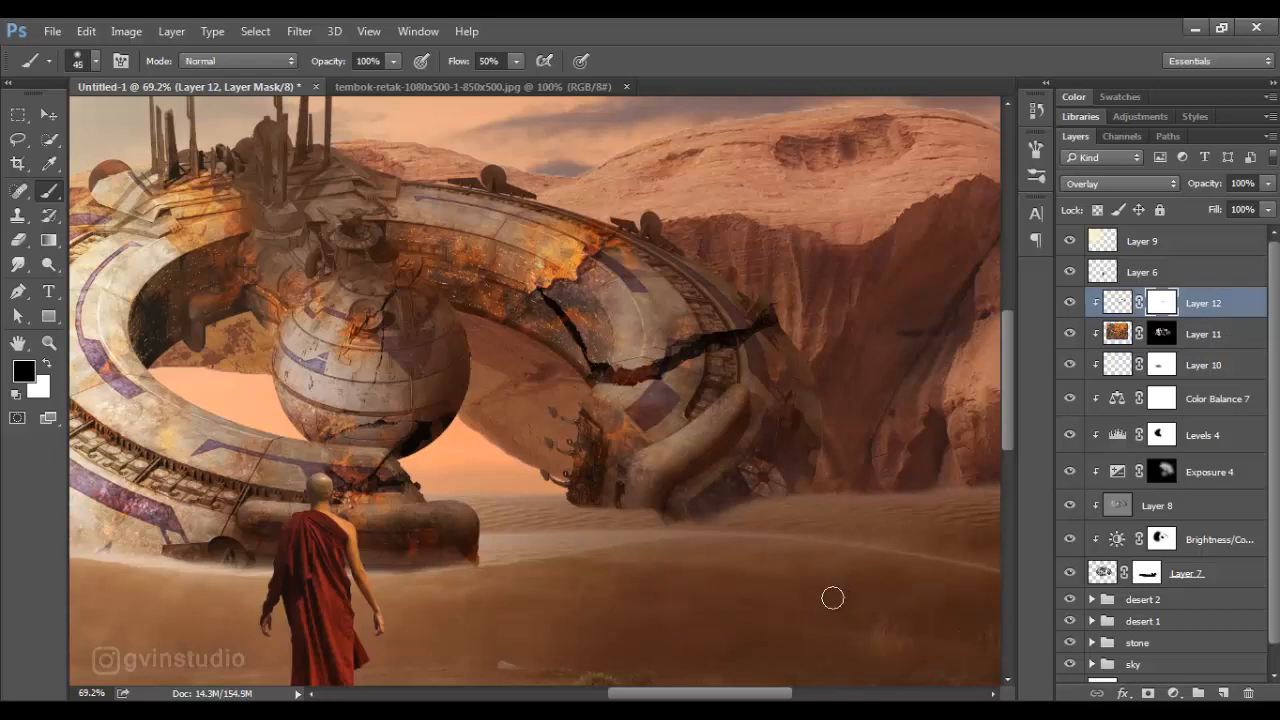
{"action": "scroll", "coordinate": [832, 598], "scroll_direction": "up", "scroll_amount": 7}
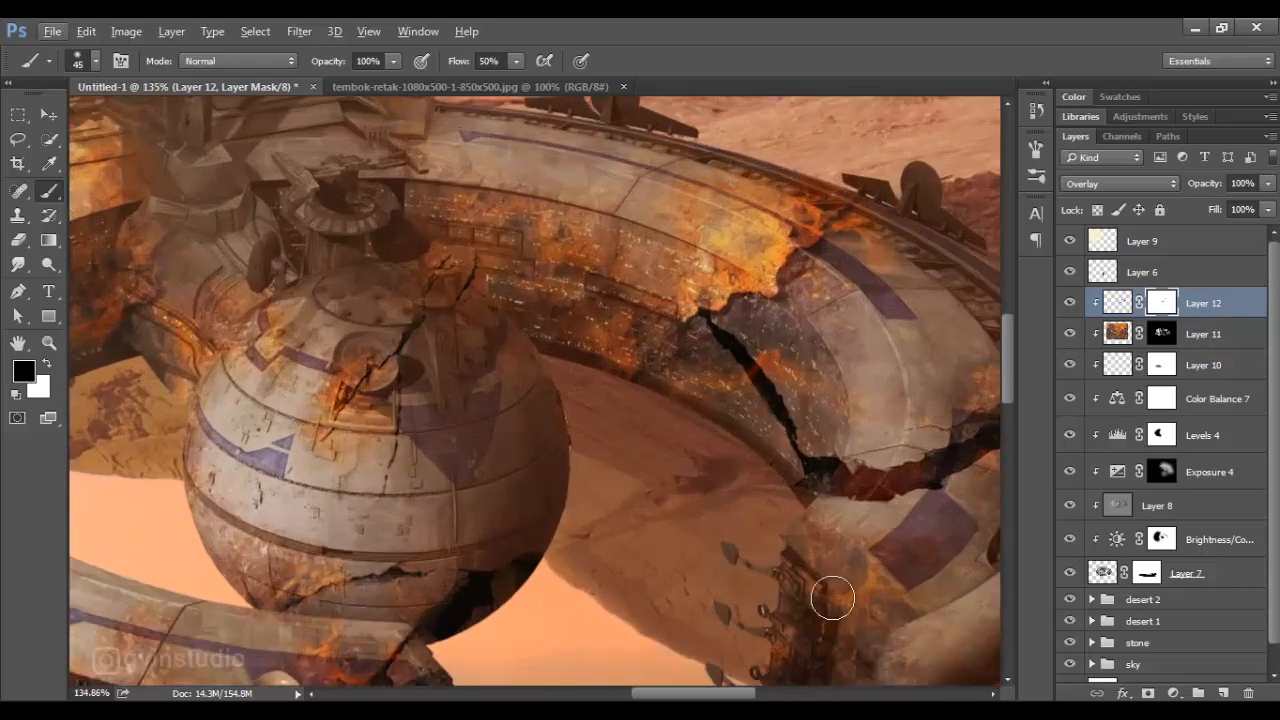
{"action": "mouse_move", "coordinate": [832, 598]}
{"action": "left_mouse_down"}
{"action": "mouse_move", "coordinate": [694, 478]}
{"action": "mouse_move", "coordinate": [757, 420]}
{"action": "left_mouse_up"}
{"action": "key", "text": "ctrl+0"}
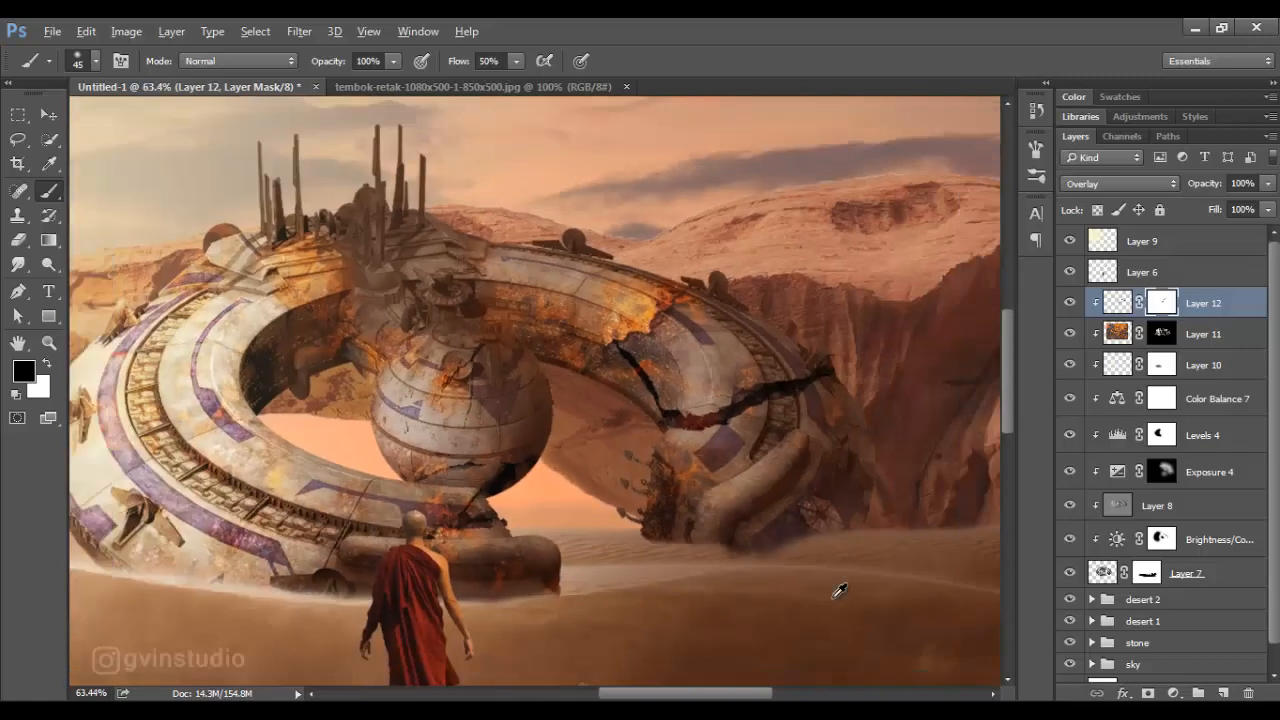
Duplicate Layer 12 and move the copied cracks onto the central sphere and upper right ring
{"action": "key", "text": "v"}
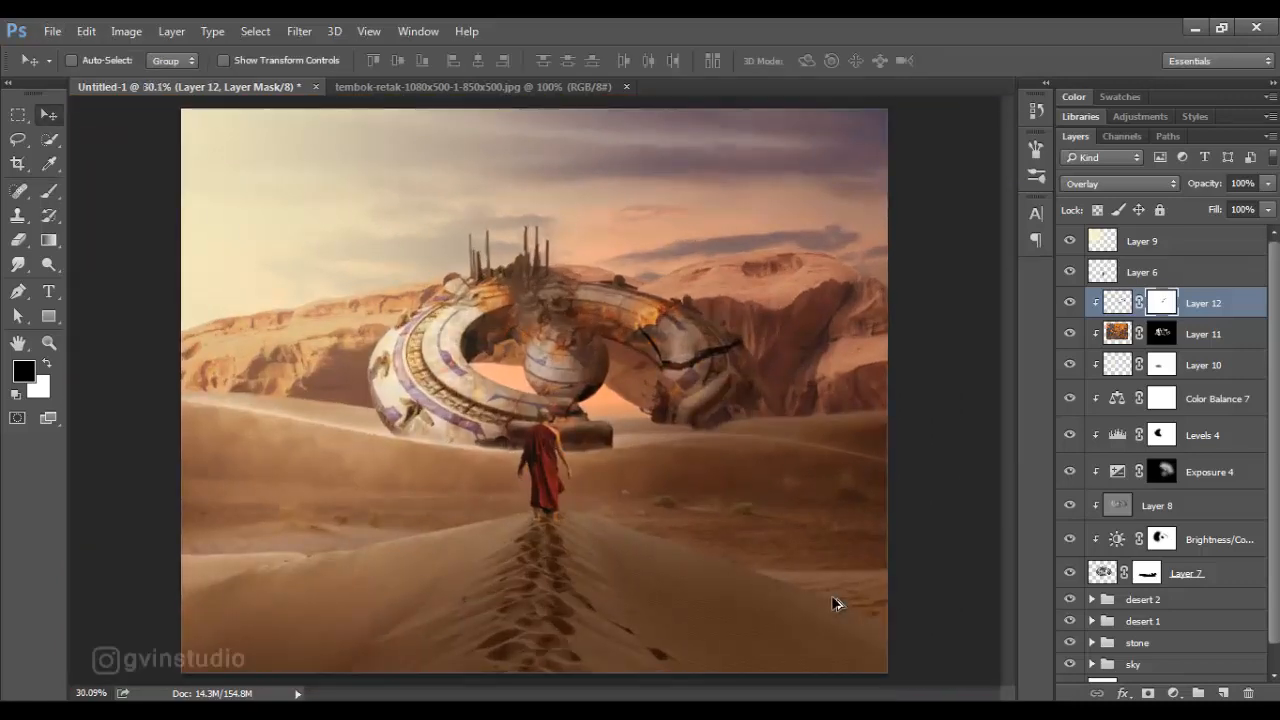
{"action": "scroll", "coordinate": [835, 603], "scroll_direction": "up", "scroll_amount": 3}
{"action": "key", "text": "ctrl+j"}
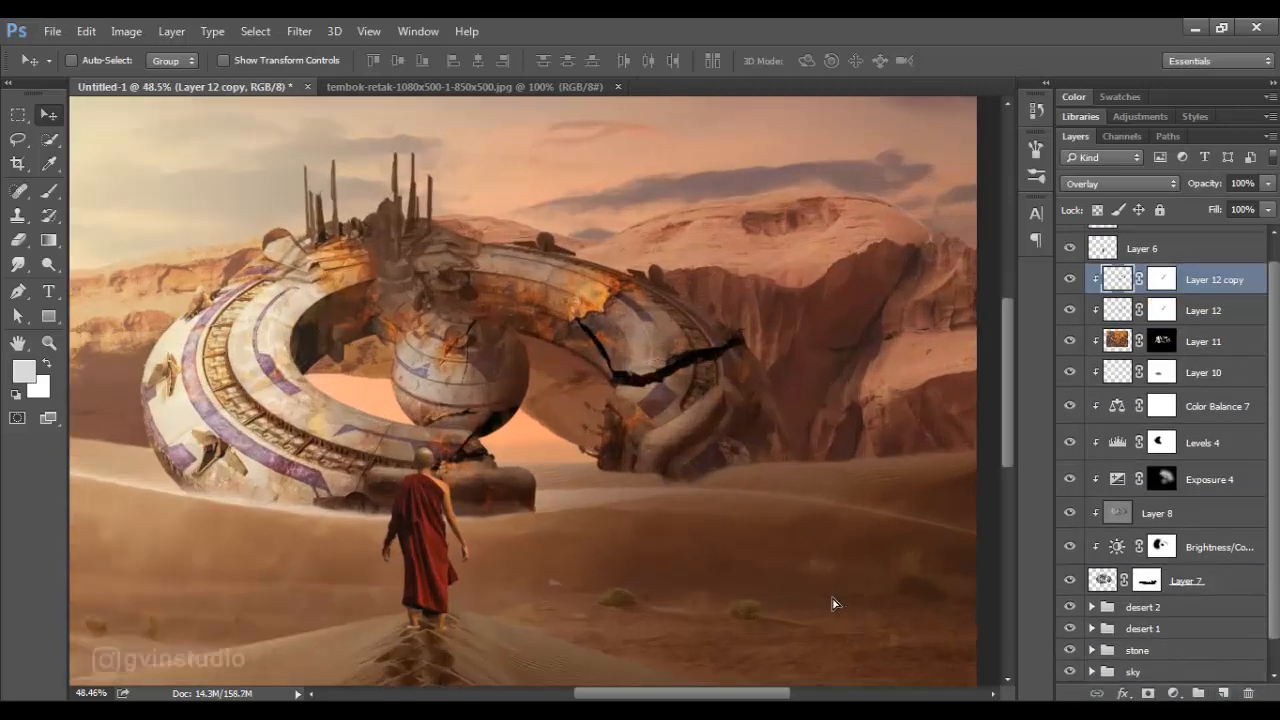
{"action": "mouse_move", "coordinate": [737, 438]}
{"action": "left_mouse_down"}
{"action": "mouse_move", "coordinate": [622, 378]}
{"action": "mouse_move", "coordinate": [474, 470]}
{"action": "mouse_move", "coordinate": [693, 367]}
{"action": "mouse_move", "coordinate": [640, 385]}
{"action": "mouse_move", "coordinate": [512, 391]}
{"action": "mouse_move", "coordinate": [412, 474]}
{"action": "mouse_move", "coordinate": [592, 370]}
{"action": "mouse_move", "coordinate": [719, 363]}
{"action": "mouse_move", "coordinate": [661, 372]}
{"action": "left_mouse_up"}
Mask out the stray cracks of Layer 12 copy around the sphere and upper ring with the 45 px soft brush
{"action": "left_click", "coordinate": [1161, 279]}
{"action": "key", "text": "b"}
{"action": "left_click_drag", "start_coordinate": [561, 311], "coordinate": [552, 315]}
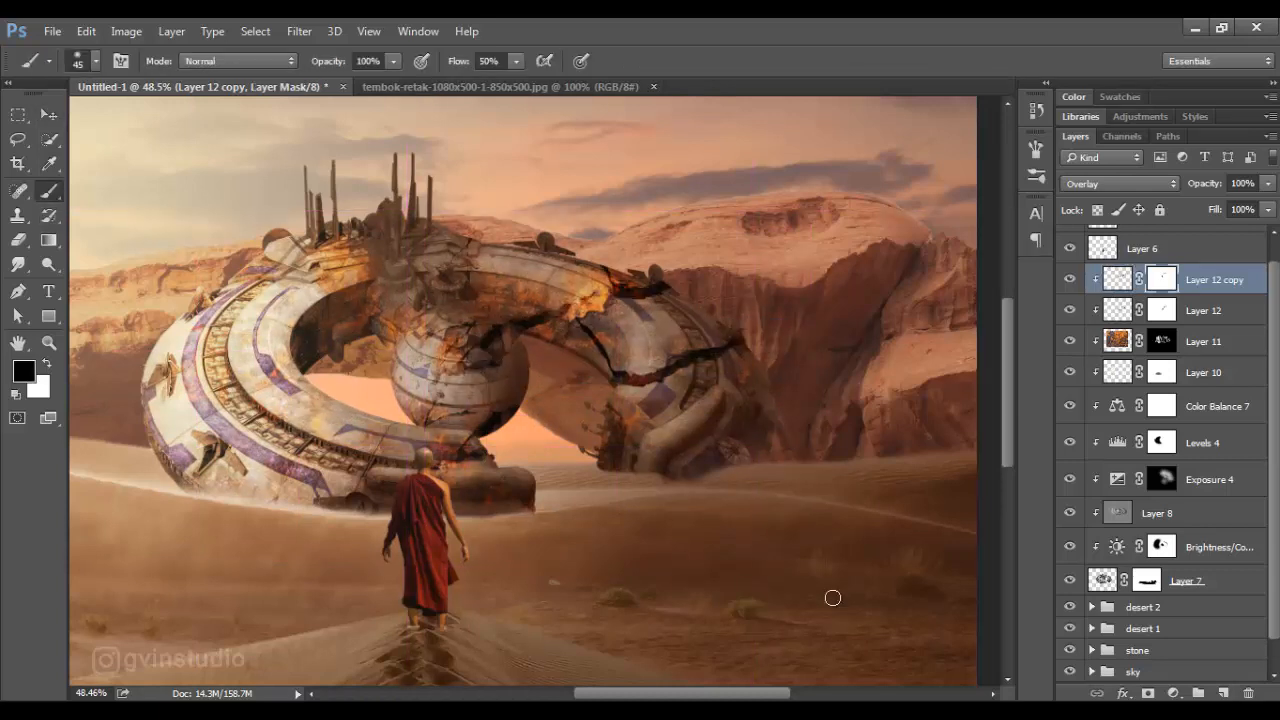
{"action": "scroll", "coordinate": [832, 597], "scroll_direction": "up", "scroll_amount": 2}
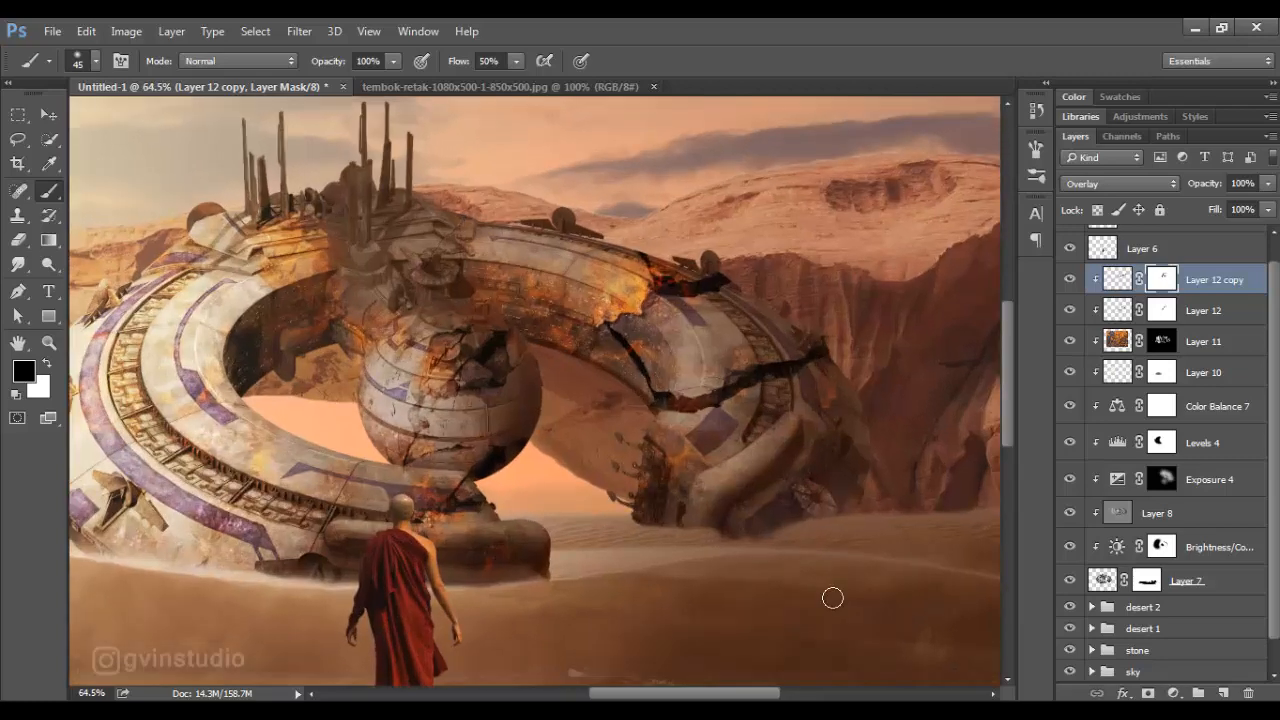
{"action": "scroll", "coordinate": [832, 597], "scroll_direction": "up", "scroll_amount": 3}
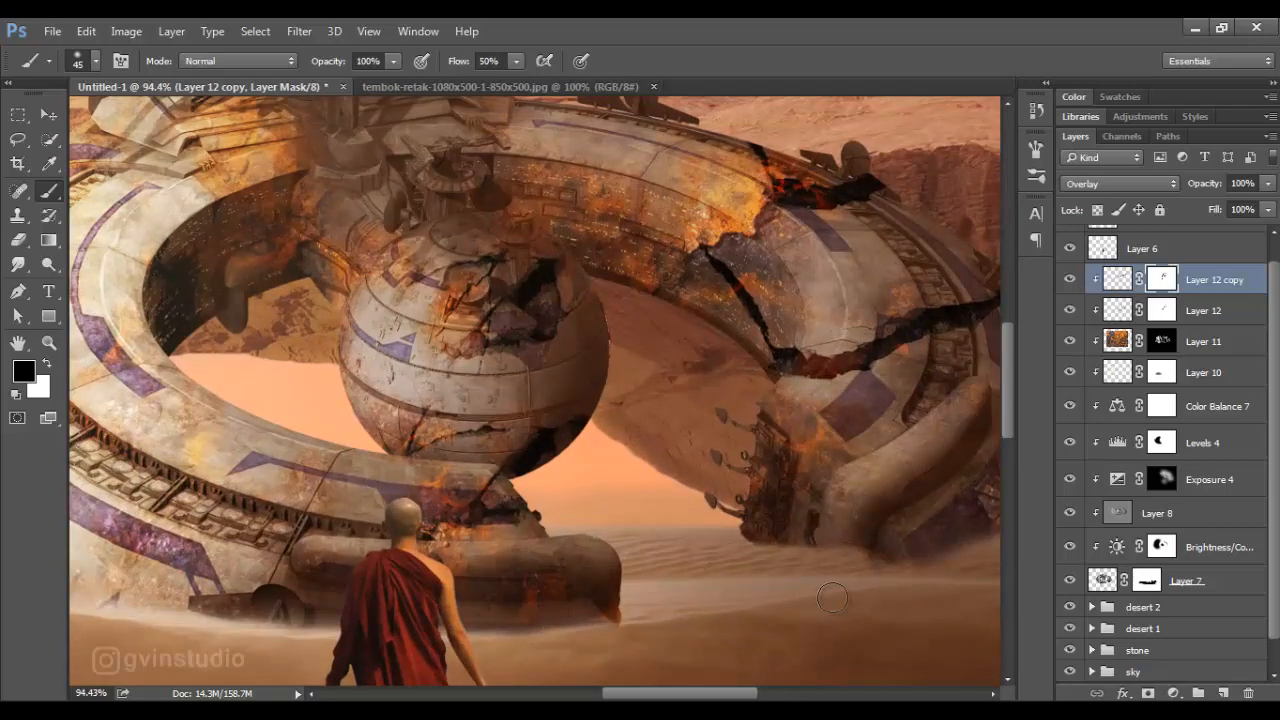
{"action": "key", "text": "v"}
{"action": "scroll", "coordinate": [834, 602], "scroll_direction": "down", "scroll_amount": 3}
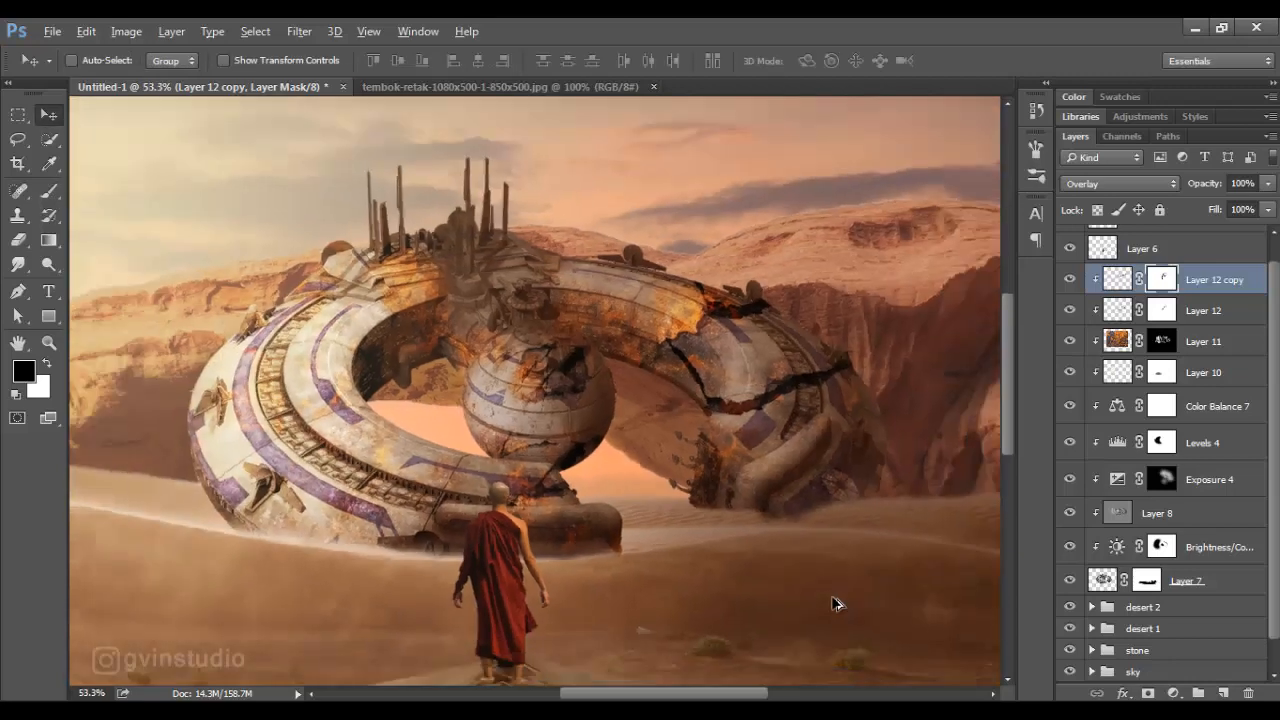
Compare the ship with and without the rust texture of Layer 11
{"action": "scroll", "coordinate": [834, 603], "scroll_direction": "up", "scroll_amount": 4}
{"action": "left_click", "coordinate": [835, 605], "text": "ctrl"}
{"action": "key", "text": "b"}
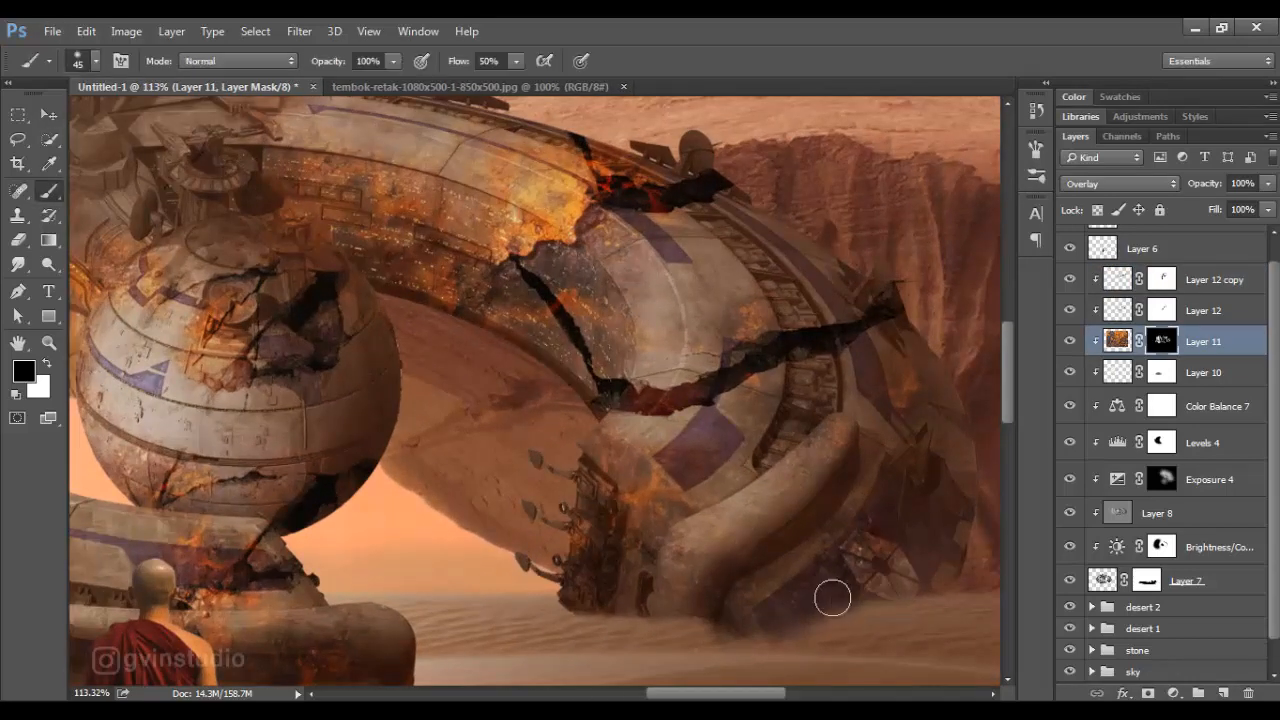
{"action": "left_click", "coordinate": [1070, 342]}
{"action": "left_click", "coordinate": [1070, 342]}
{"action": "left_click", "coordinate": [1070, 342]}
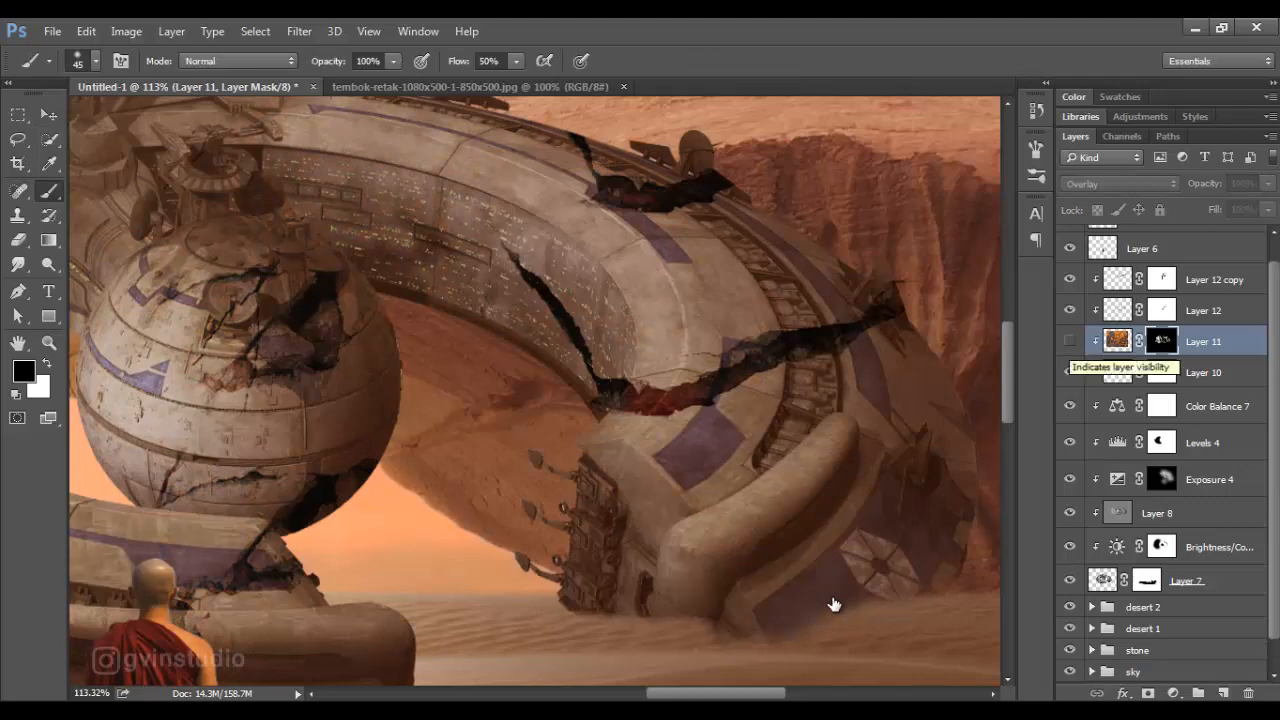
{"action": "left_click", "coordinate": [1070, 342]}
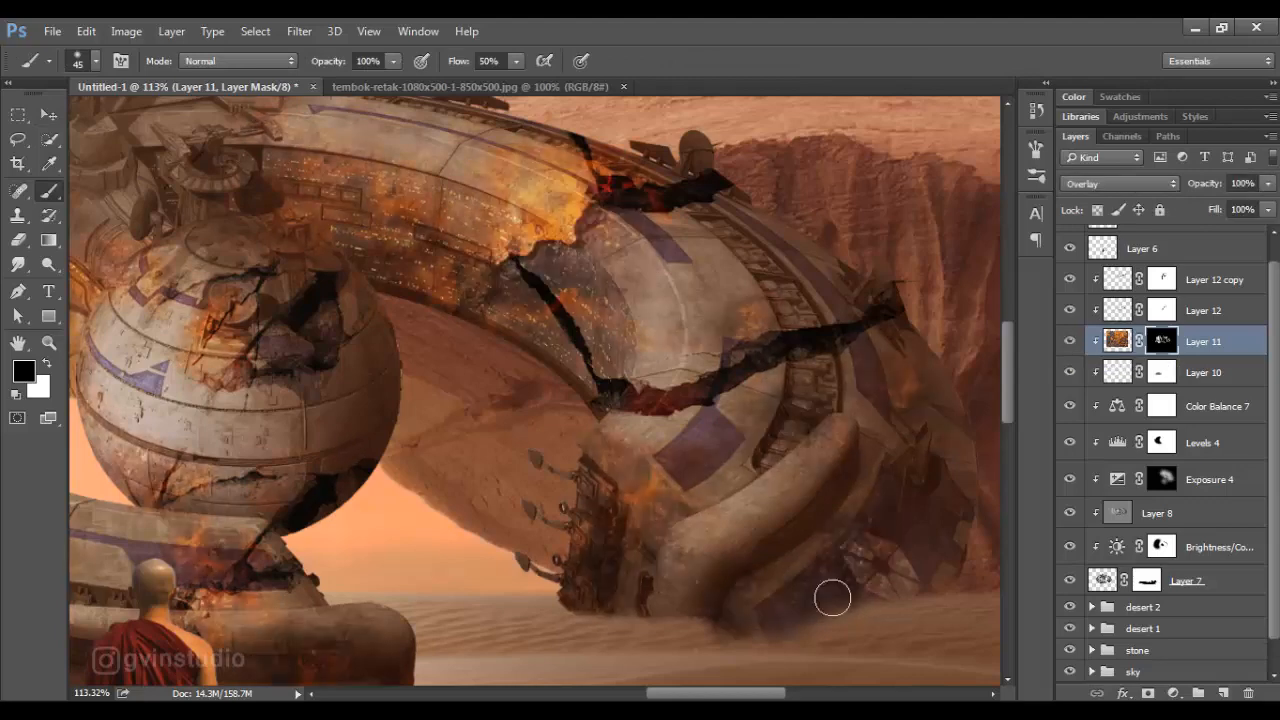
Darken the crack on the right ring in Layer 12 with an 80 px Burn tool, Midtones range, 46% exposure
{"action": "scroll", "coordinate": [838, 592], "scroll_direction": "up", "scroll_amount": 1}
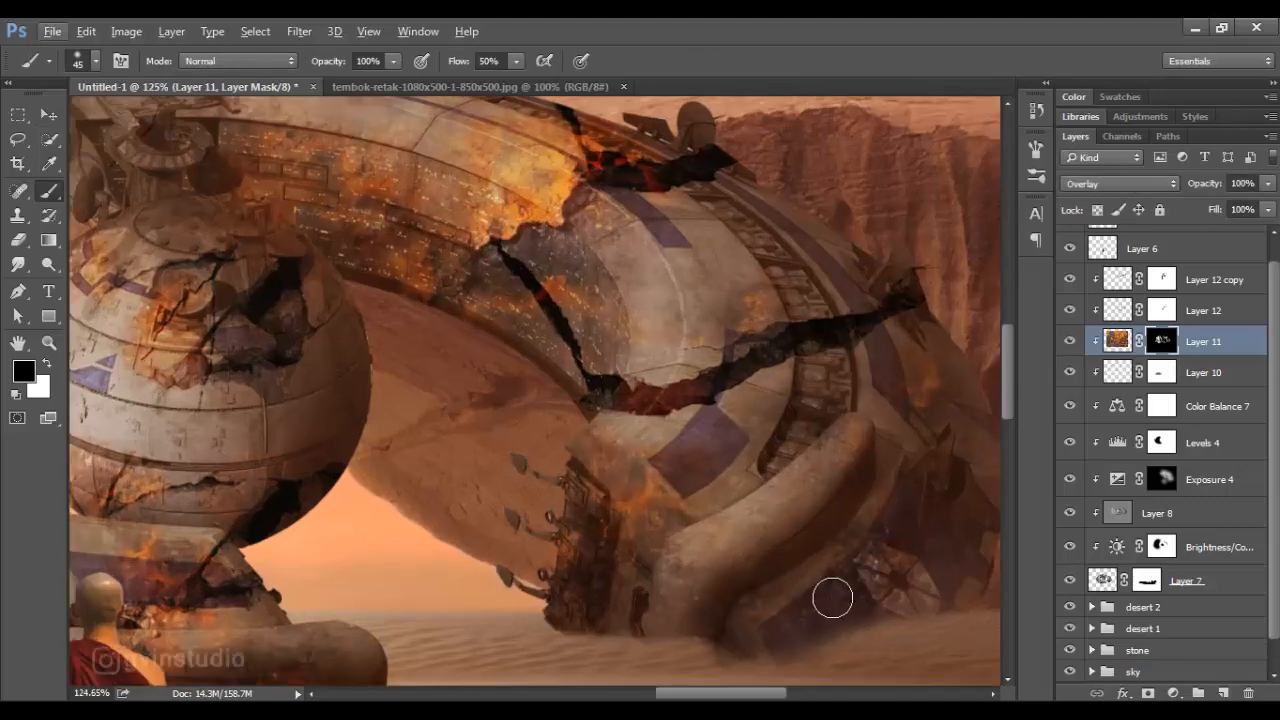
{"action": "key", "text": "alt+bracketright"}
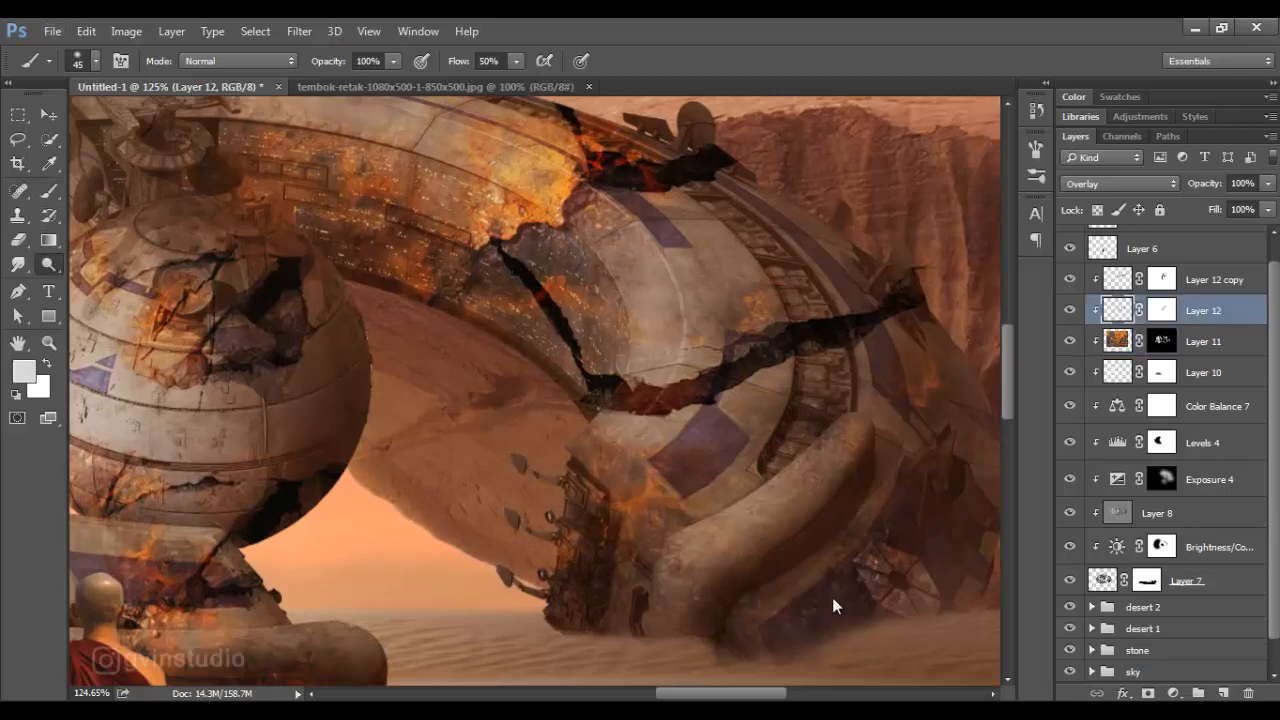
{"action": "key", "text": "o"}
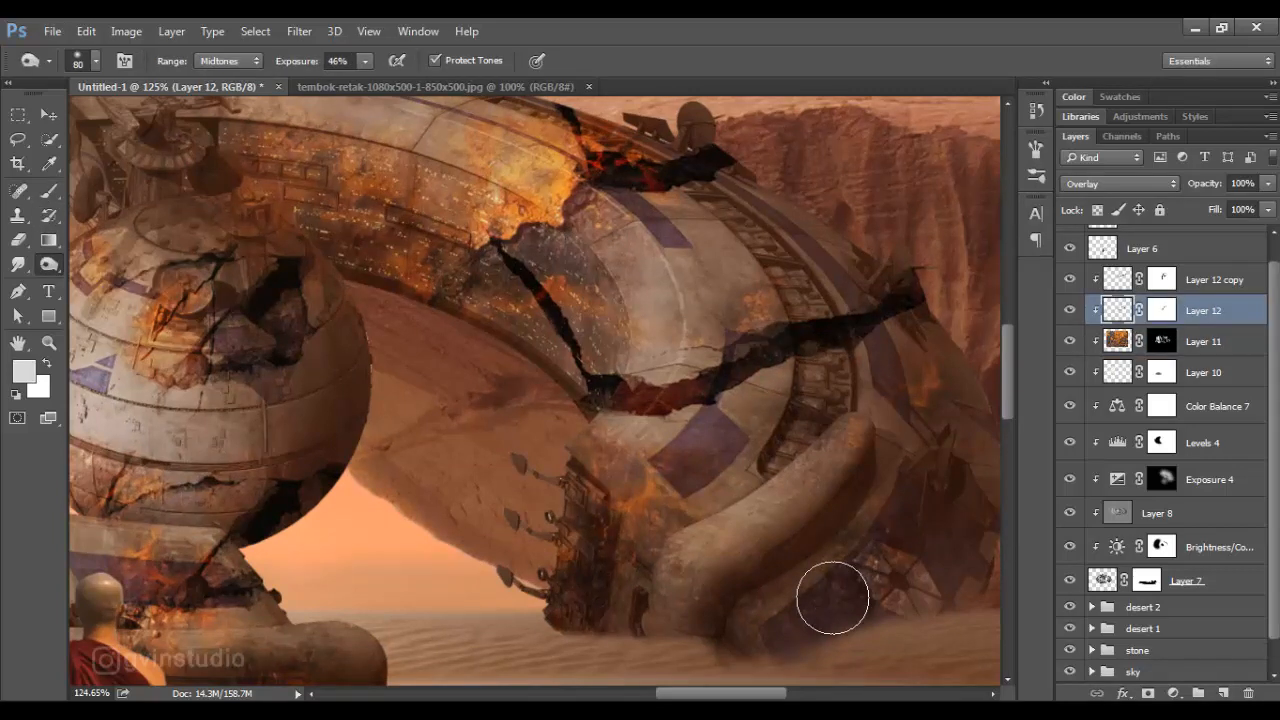
Burn the shading around the ship's ring and sphere cracks on Layer 8 at 46% Midtones exposure
{"action": "left_click", "coordinate": [832, 598], "text": "ctrl"}
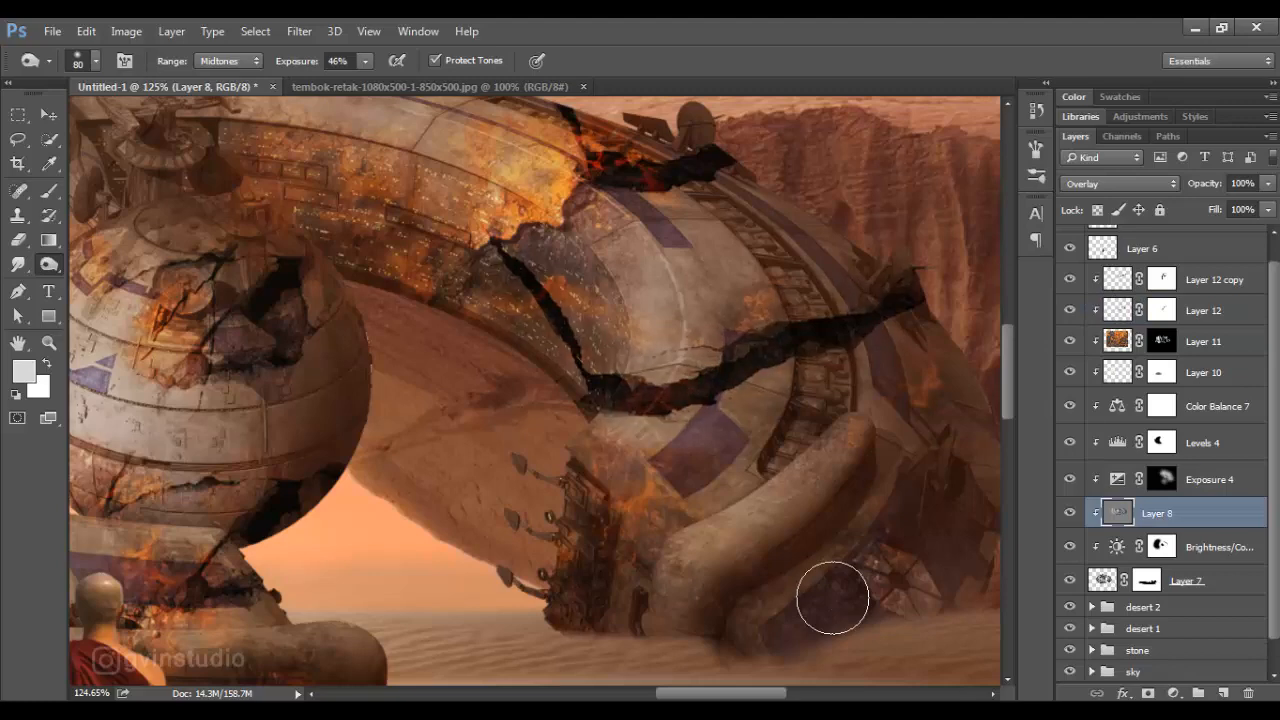
{"action": "scroll", "coordinate": [832, 598], "scroll_direction": "up", "scroll_amount": 2}
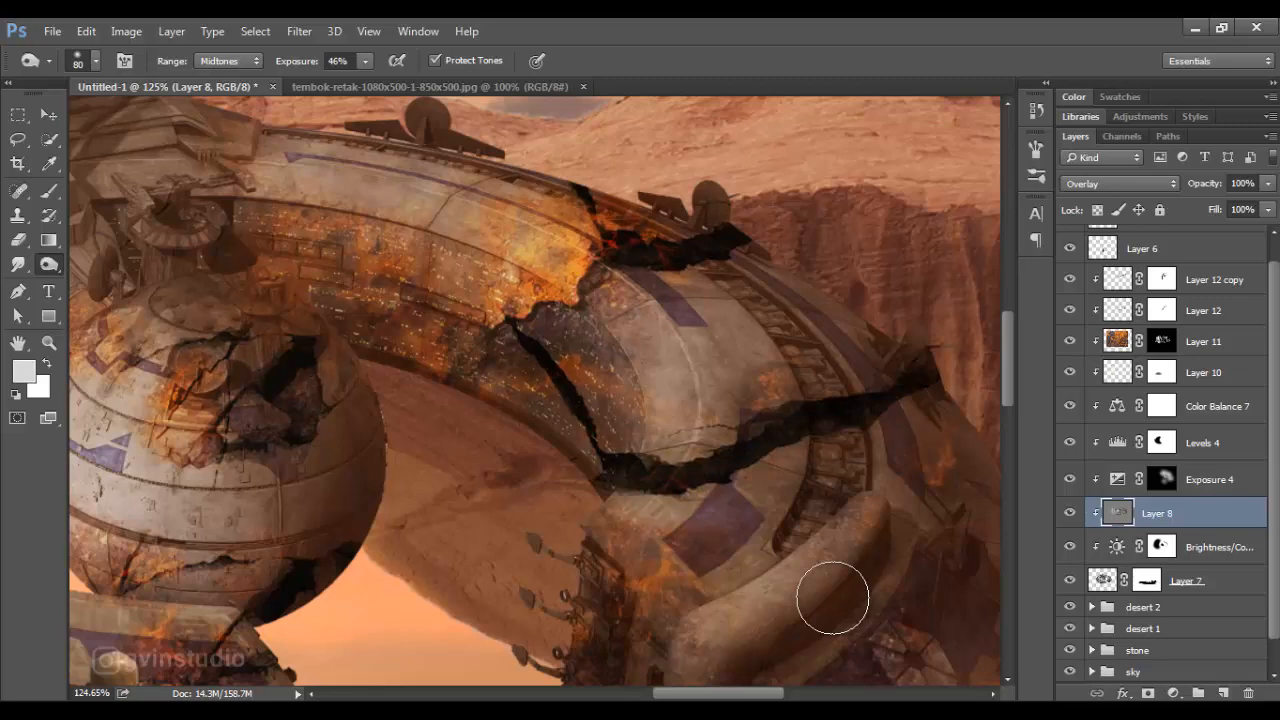
{"action": "scroll", "coordinate": [832, 598], "scroll_direction": "down", "scroll_amount": 4}
{"action": "scroll", "coordinate": [832, 598], "scroll_direction": "left", "scroll_amount": 2}
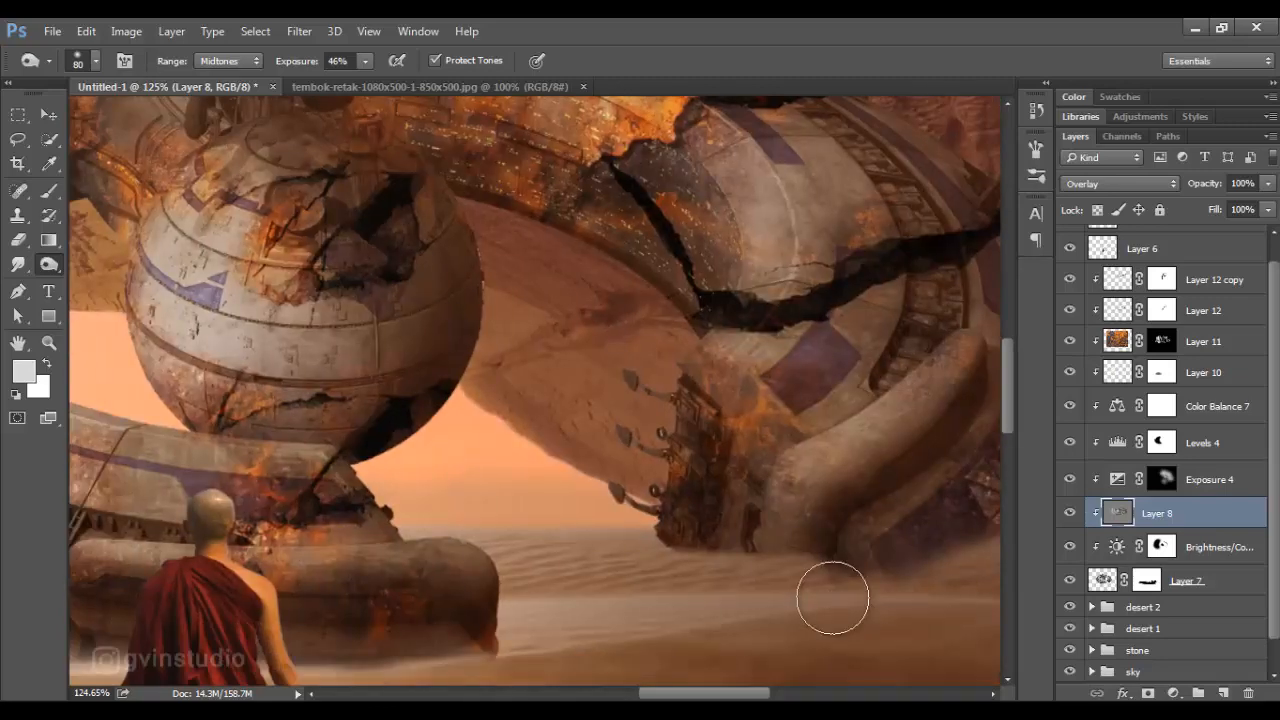
{"action": "scroll", "coordinate": [832, 598], "scroll_direction": "down", "scroll_amount": 8}
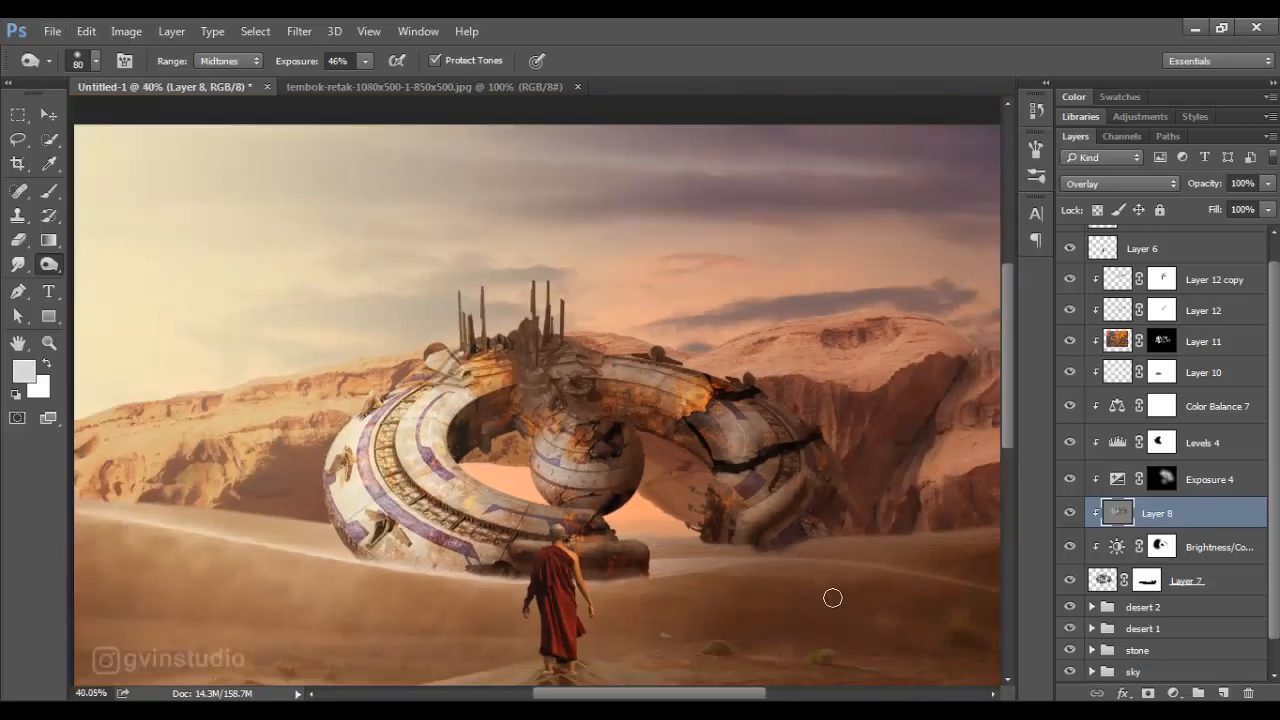
{"action": "scroll", "coordinate": [832, 598], "scroll_direction": "up", "scroll_amount": 6}
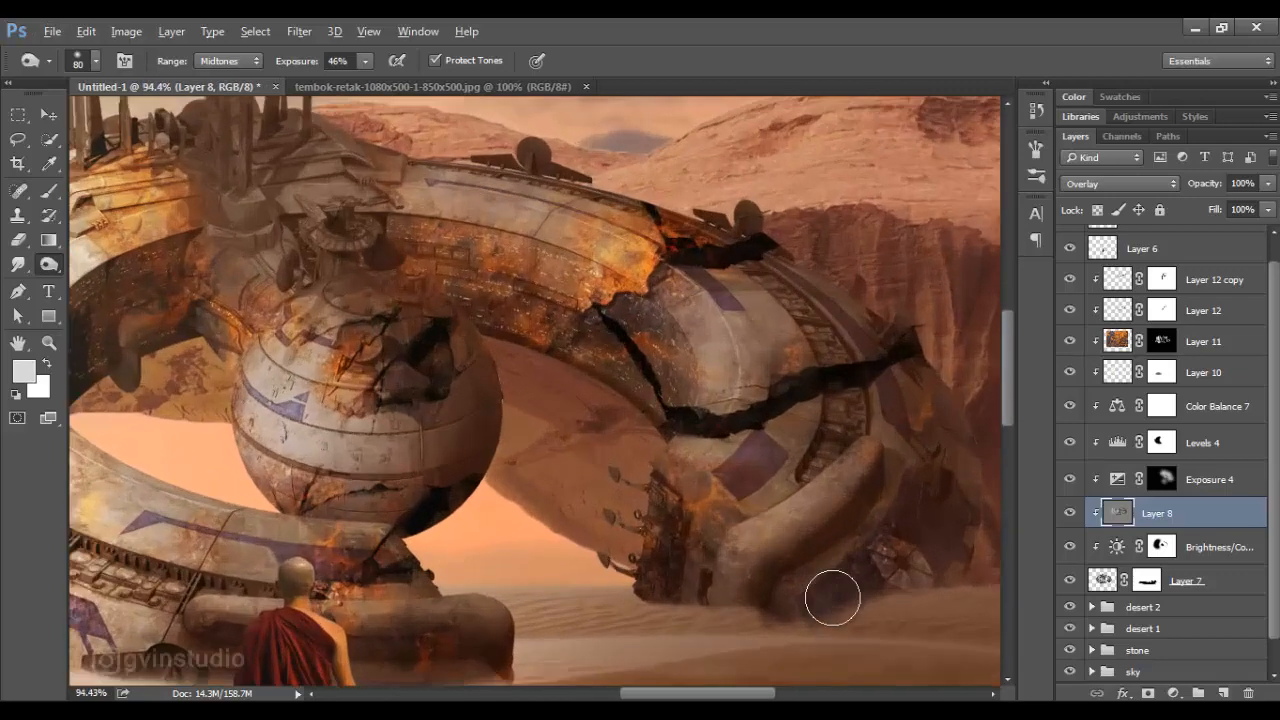
{"action": "scroll", "coordinate": [832, 598], "scroll_direction": "down", "scroll_amount": 7}
{"action": "scroll", "coordinate": [832, 598], "scroll_direction": "down", "scroll_amount": 2}
{"action": "scroll", "coordinate": [832, 598], "scroll_direction": "up", "scroll_amount": 2}
Close the tembok-retak-1080x500-1-850x500.jpg crack image and return to Untitled-1
{"action": "key", "text": "v"}
{"action": "key", "text": "ctrl+Tab"}
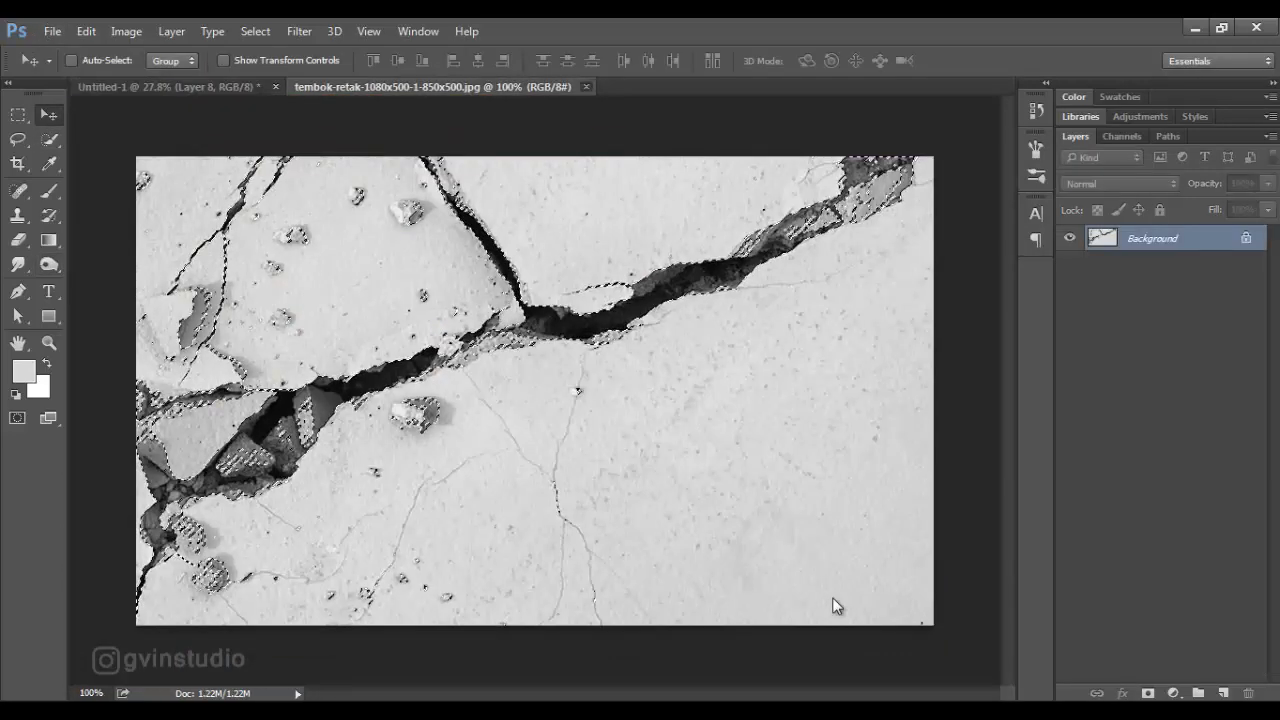
{"action": "key", "text": "ctrl+w"}
{"action": "scroll", "coordinate": [834, 600], "scroll_direction": "down", "scroll_amount": 3}
{"action": "scroll", "coordinate": [836, 603], "scroll_direction": "up", "scroll_amount": 2}
Create a new layer between Layer 7 and the desert 2 group, pick a near-black foreground colour, and set the layer to Multiply
{"action": "key", "text": "alt+bracketleft"}
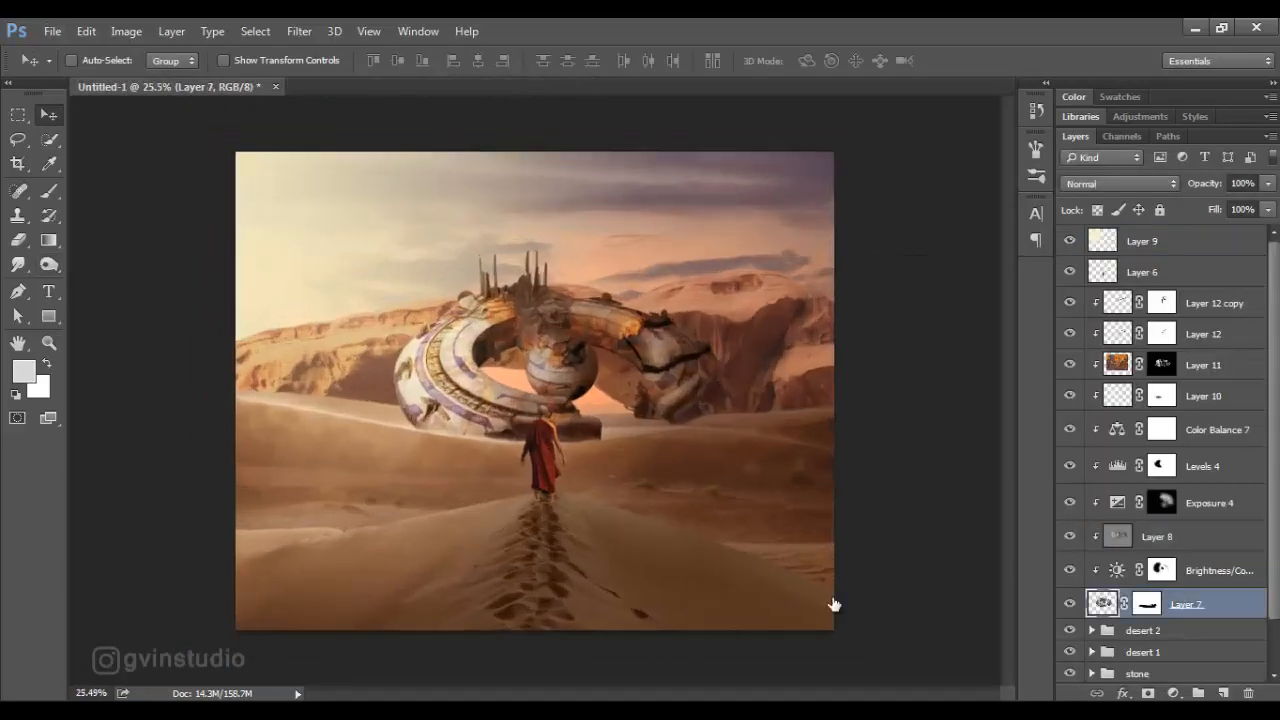
{"action": "key", "text": "alt+bracketleft"}
{"action": "key", "text": "ctrl+shift+alt+n"}
{"action": "key", "text": "b"}
{"action": "left_click", "coordinate": [24, 371]}
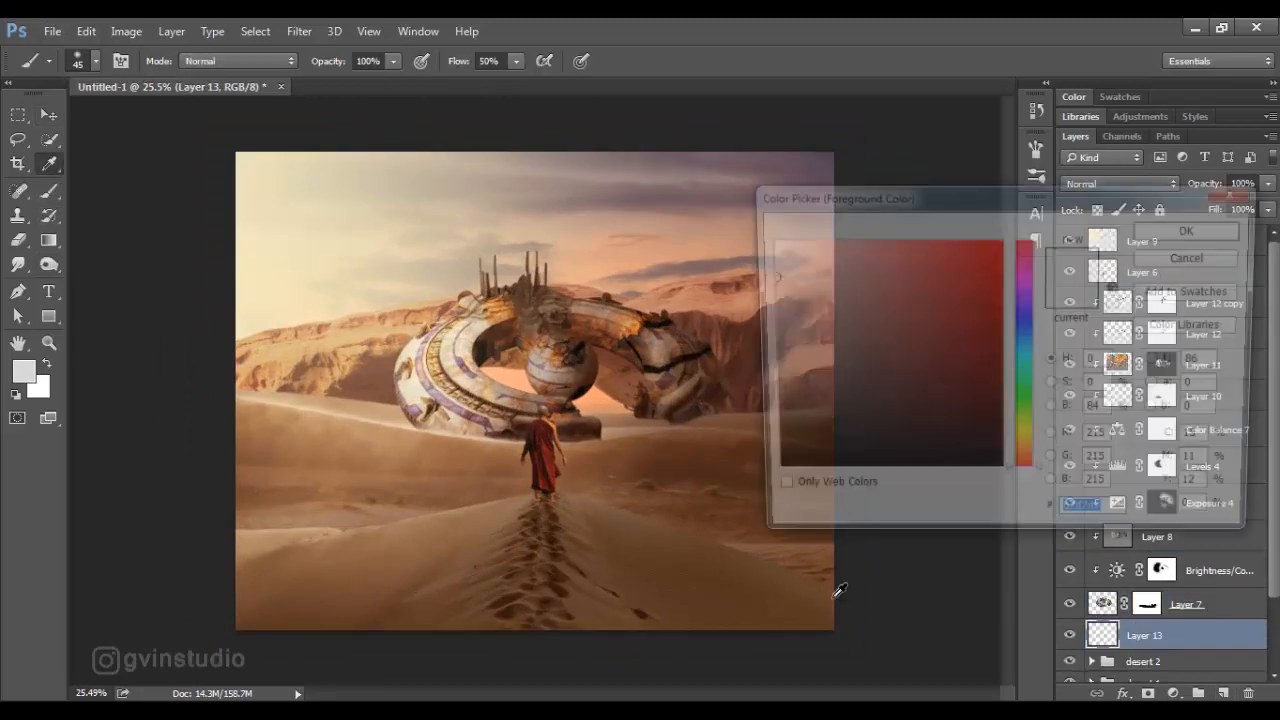
{"action": "left_click", "coordinate": [997, 466]}
{"action": "left_click", "coordinate": [1194, 228]}
{"action": "left_click", "coordinate": [1120, 184]}
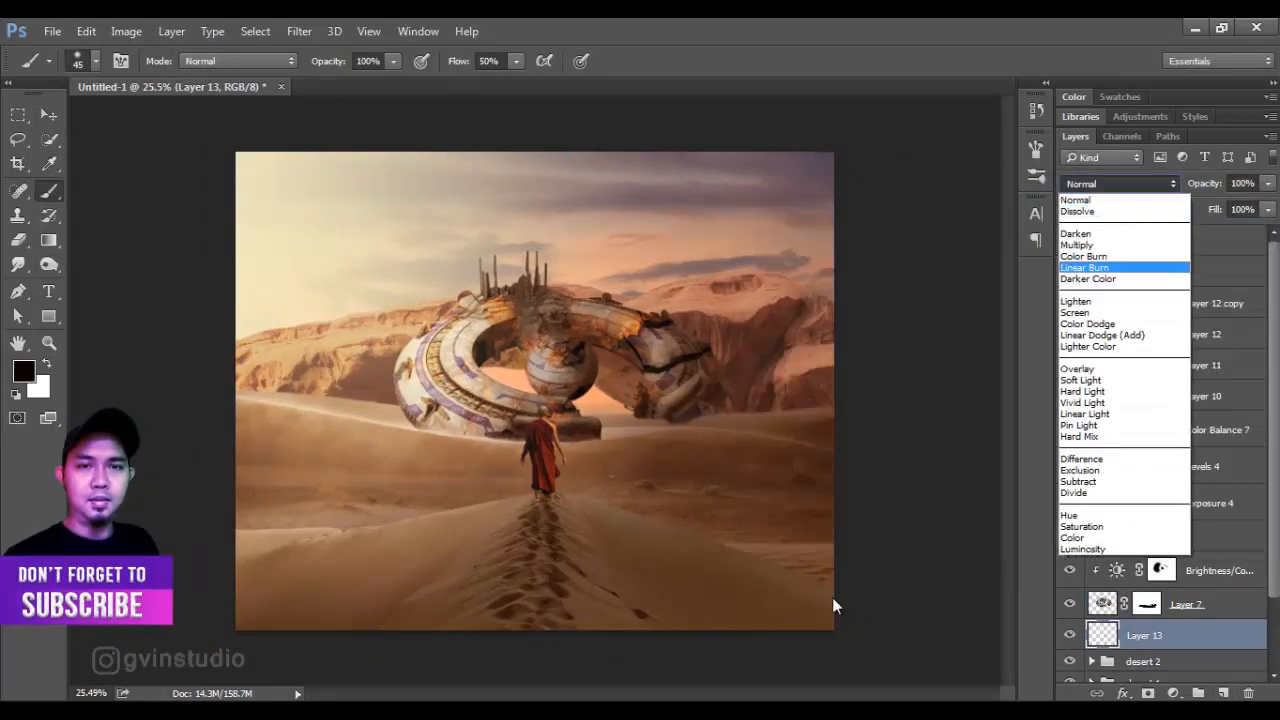
{"action": "left_click", "coordinate": [1080, 246]}
Paint a soft shadow behind the right ring along the cliff and sand with a 100 px brush at 30% flow
{"action": "scroll", "coordinate": [834, 598], "scroll_direction": "up", "scroll_amount": 12}
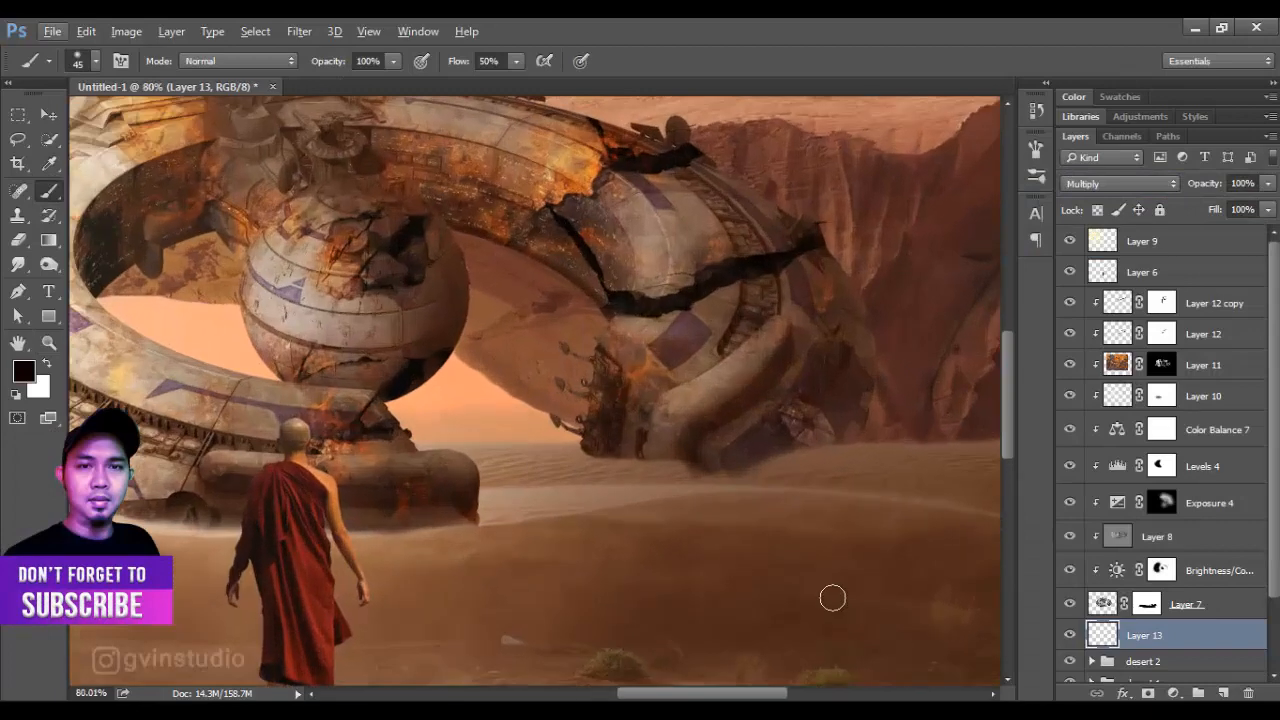
{"action": "left_click_drag", "start_coordinate": [833, 598], "coordinate": [730, 637]}
{"action": "key", "text": "shift+3"}
{"action": "key", "text": "bracketright"}
{"action": "mouse_move", "coordinate": [655, 228]}
{"action": "left_mouse_down"}
{"action": "mouse_move", "coordinate": [636, 212]}
{"action": "mouse_move", "coordinate": [784, 338]}
{"action": "left_mouse_up"}
{"action": "key", "text": "ctrl+z"}
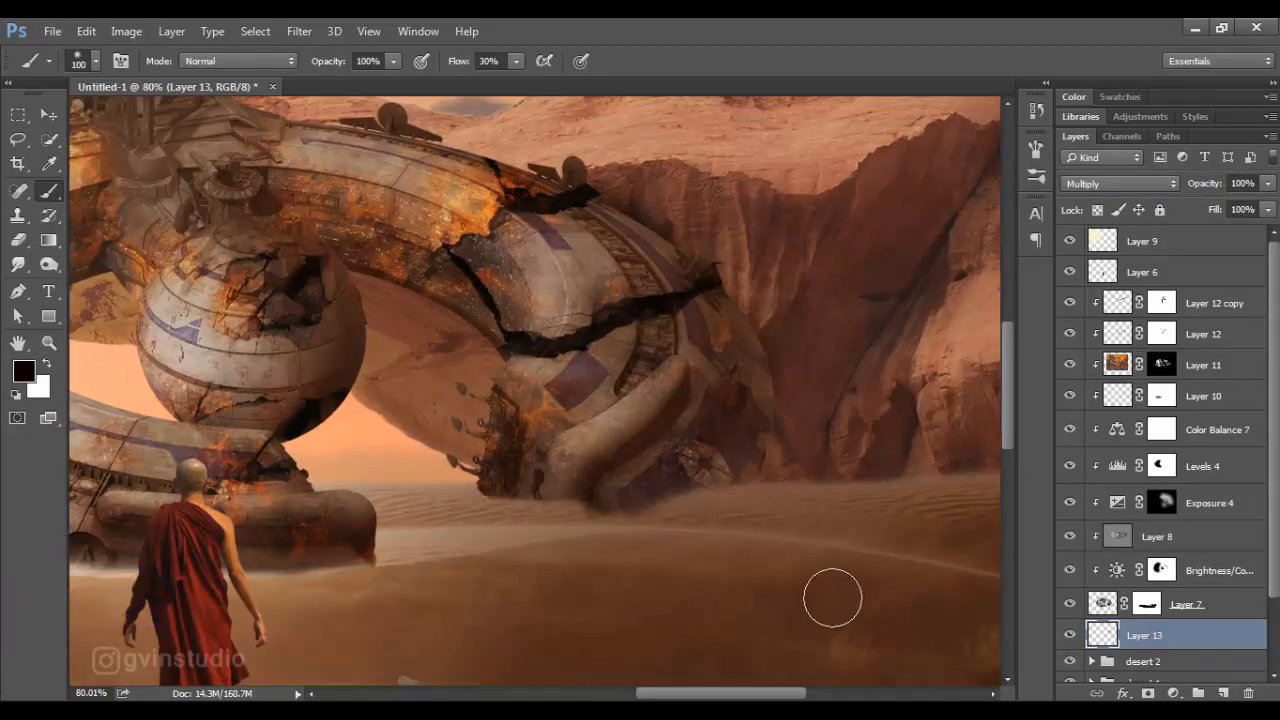
{"action": "left_click_drag", "start_coordinate": [752, 488], "coordinate": [690, 250]}
{"action": "mouse_move", "coordinate": [785, 410]}
{"action": "left_mouse_down"}
{"action": "mouse_move", "coordinate": [750, 494]}
{"action": "mouse_move", "coordinate": [656, 506]}
{"action": "mouse_move", "coordinate": [460, 472]}
{"action": "left_mouse_up"}
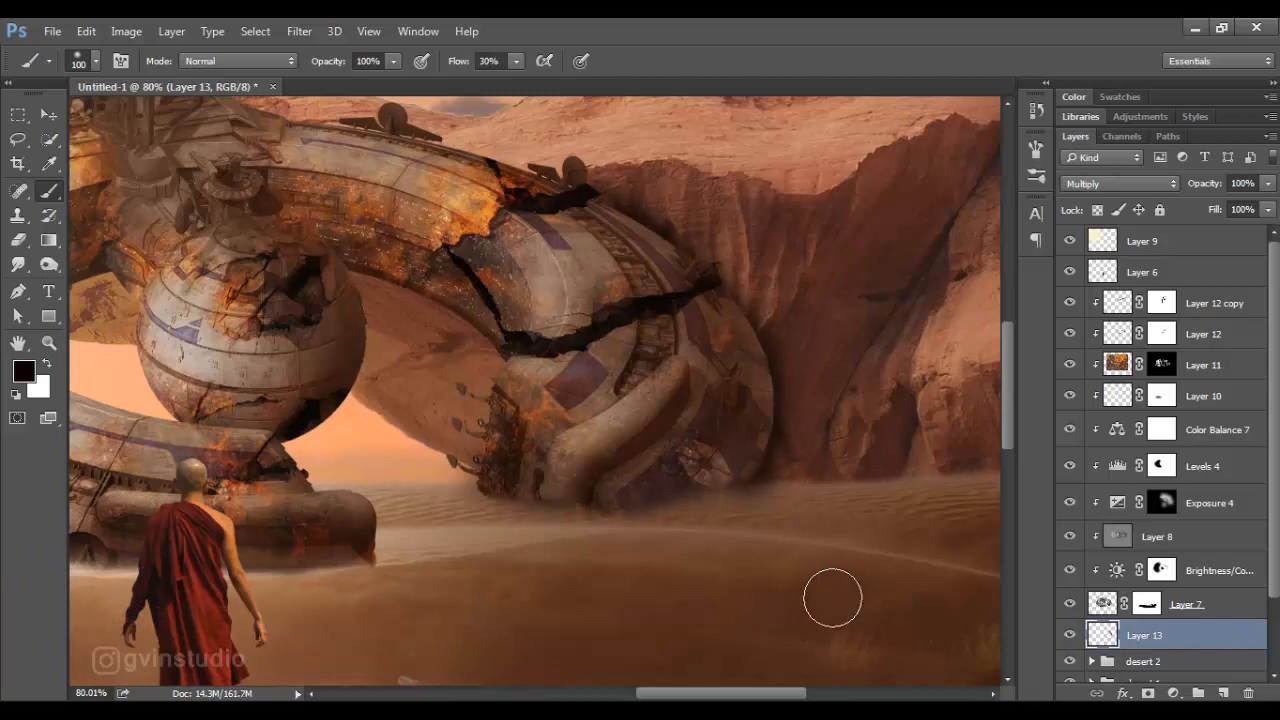
{"action": "key", "text": "e"}
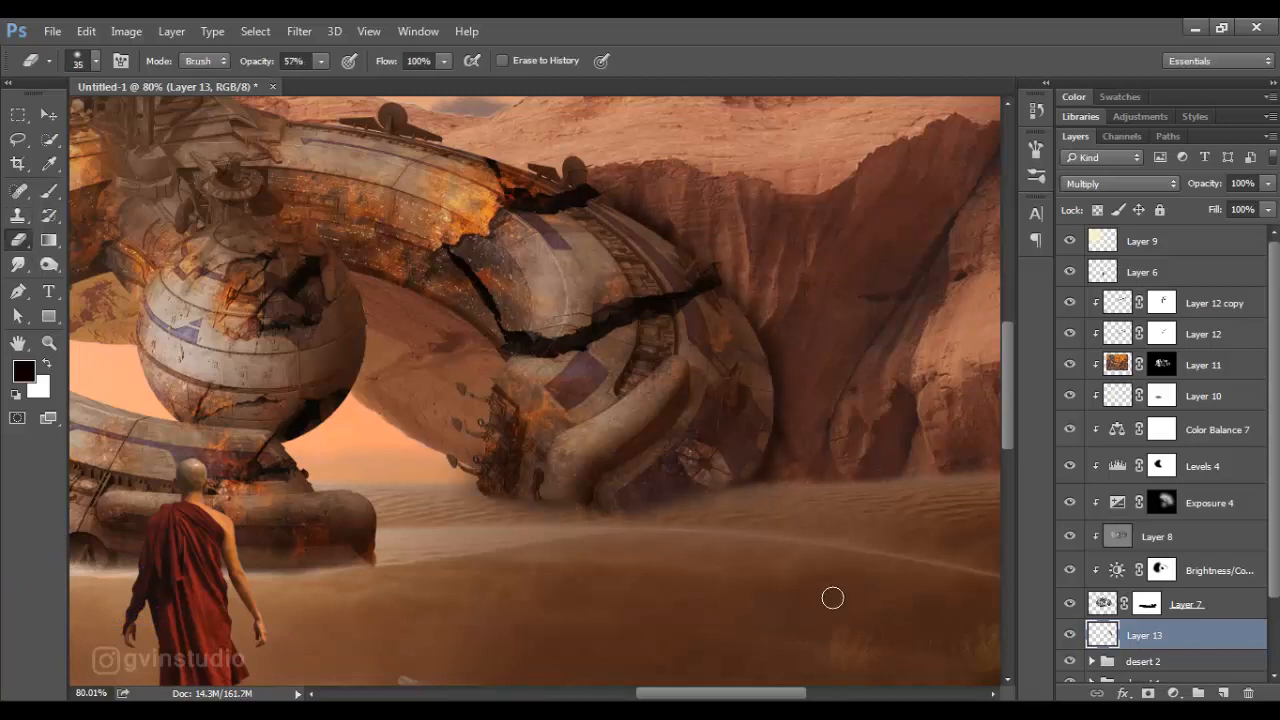
{"action": "scroll", "coordinate": [833, 598], "scroll_direction": "down", "scroll_amount": 12}
{"action": "scroll", "coordinate": [833, 598], "scroll_direction": "up", "scroll_amount": 8}
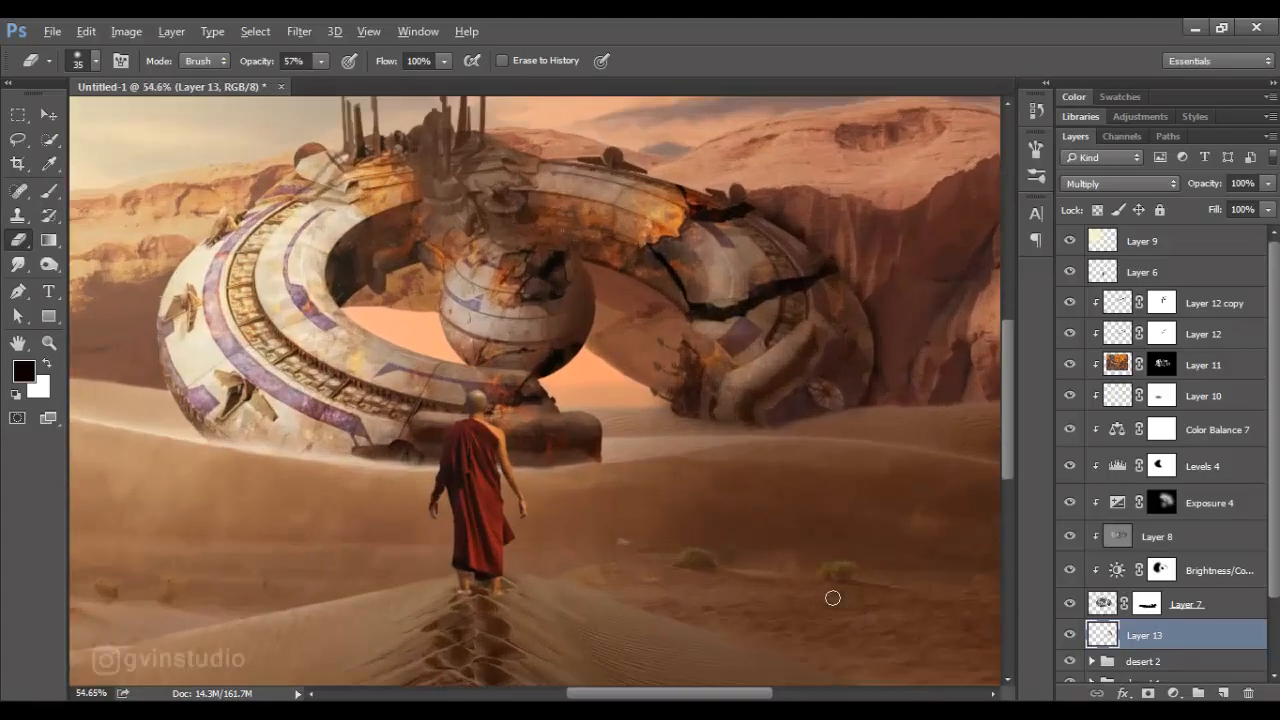
Set the brush flow to 24% and paint a dark shadow on the sand beside the ship's front base
{"action": "key", "text": "b"}
{"action": "scroll", "coordinate": [833, 598], "scroll_direction": "up", "scroll_amount": 1}
{"action": "key", "text": "shift+2"}
{"action": "key", "text": "shift+4"}
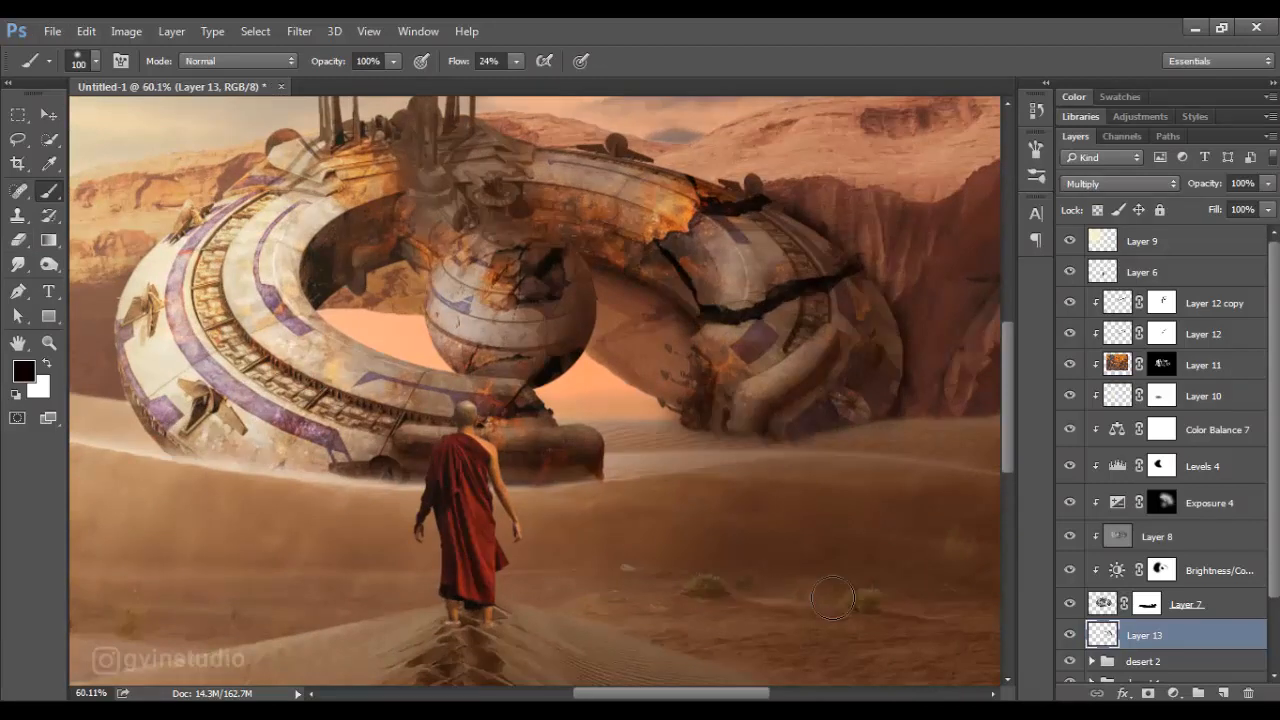
{"action": "left_click_drag", "start_coordinate": [578, 436], "coordinate": [643, 442]}
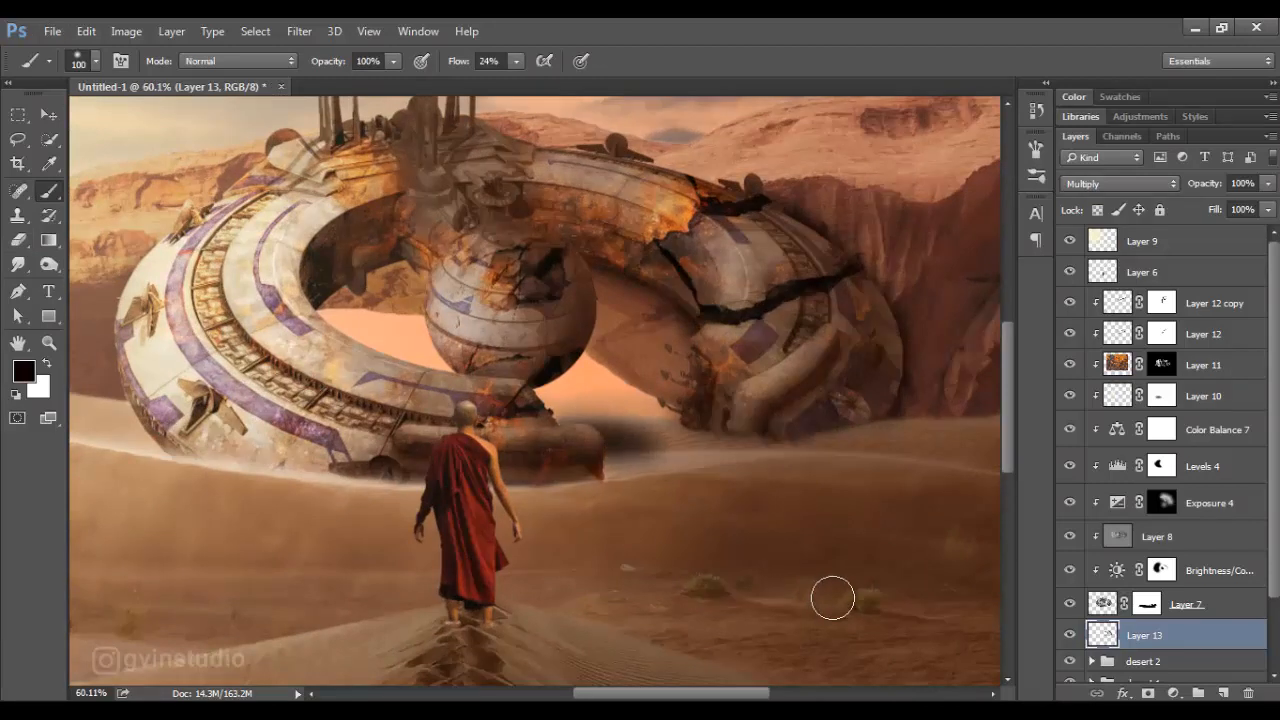
Add a last dab of shadow on the sand beside the ship's front base and set Layer 13's opacity to 78%
{"action": "left_click", "coordinate": [652, 438]}
{"action": "left_click_drag", "start_coordinate": [1194, 184], "coordinate": [1190, 184]}
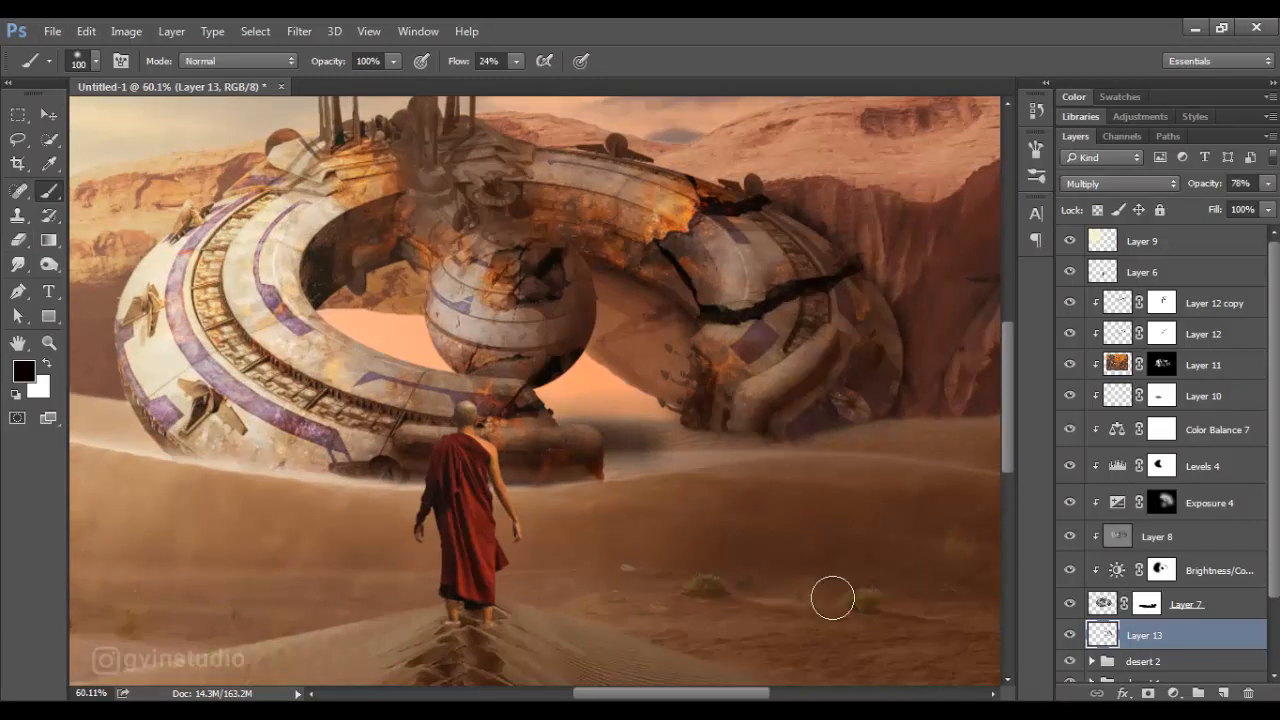
Try to paint a shadow on the rocks inside the ship's left ring opening, and undo the strokes
{"action": "mouse_move", "coordinate": [394, 274]}
{"action": "left_mouse_down"}
{"action": "mouse_move", "coordinate": [384, 280]}
{"action": "mouse_move", "coordinate": [396, 288]}
{"action": "mouse_move", "coordinate": [345, 302]}
{"action": "mouse_move", "coordinate": [402, 302]}
{"action": "mouse_move", "coordinate": [372, 314]}
{"action": "mouse_move", "coordinate": [360, 296]}
{"action": "left_mouse_up"}
{"action": "key", "text": "e"}
{"action": "key", "text": "ctrl+alt+z"}
{"action": "key", "text": "ctrl+alt+z"}
{"action": "key", "text": "ctrl+alt+z"}
{"action": "key", "text": "ctrl+alt+z"}
{"action": "key", "text": "ctrl+alt+z"}
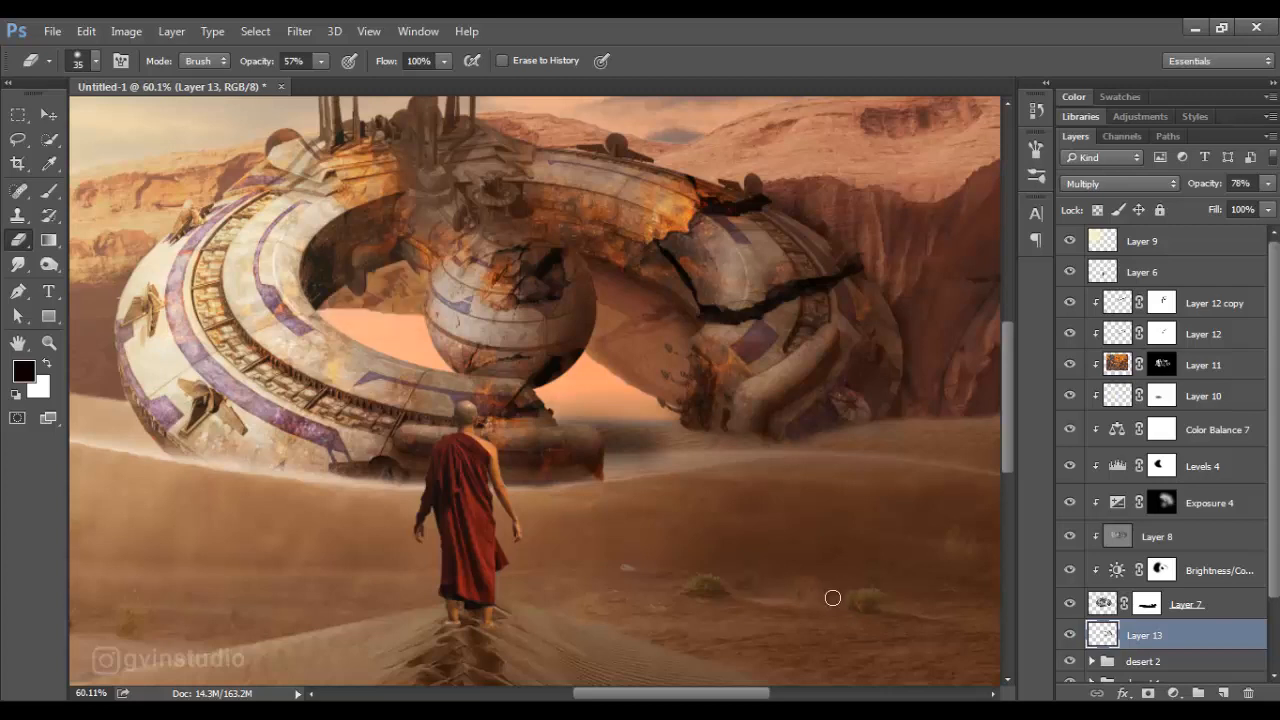
Darken the rocks inside the left ring opening with a 70 px brush and set Layer 13's fill to 86%
{"action": "key", "text": "b"}
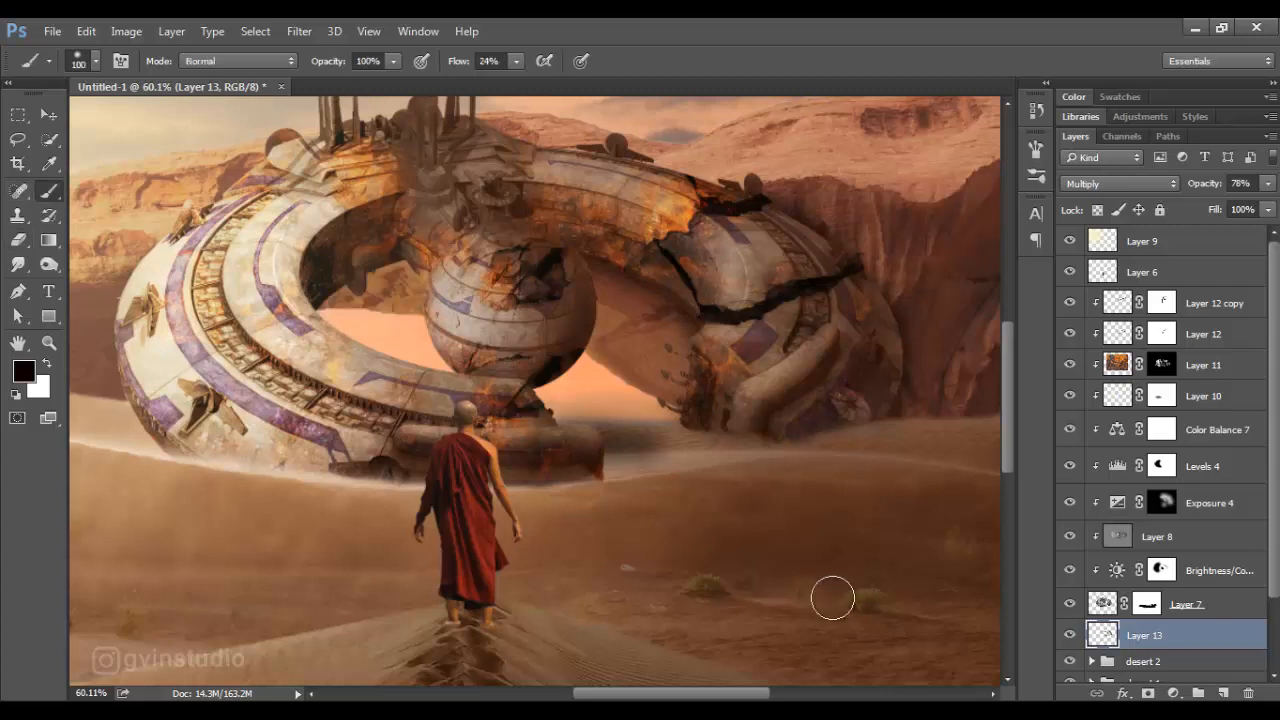
{"action": "key", "text": "bracketleft"}
{"action": "key", "text": "bracketleft"}
{"action": "key", "text": "bracketleft"}
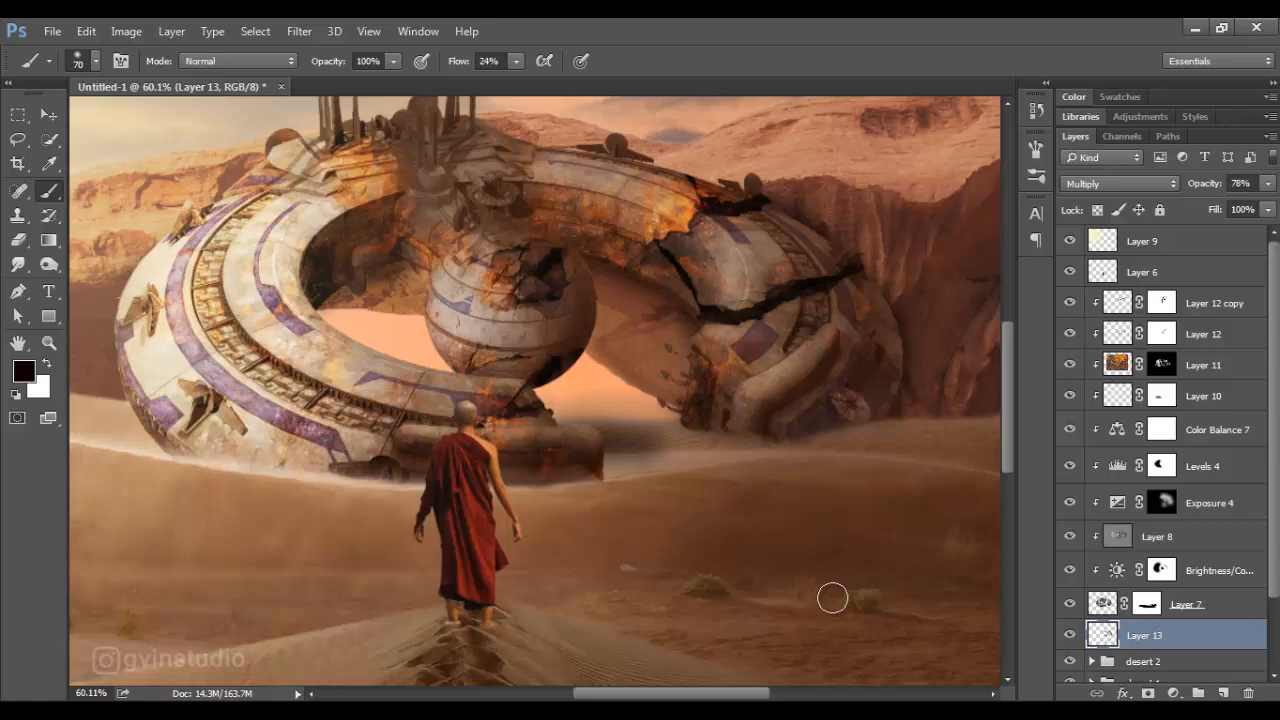
{"action": "scroll", "coordinate": [832, 598], "scroll_direction": "down", "scroll_amount": 4}
{"action": "scroll", "coordinate": [832, 598], "scroll_direction": "up", "scroll_amount": 3}
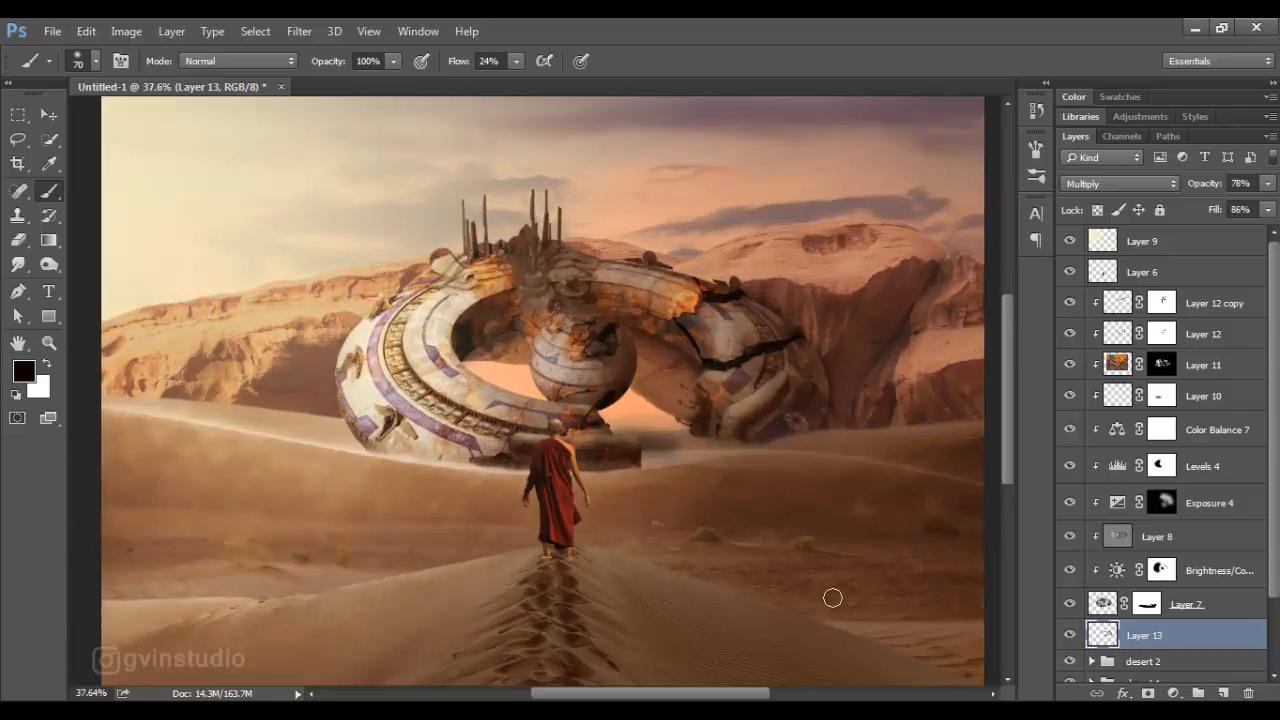
Group the ship layers together with shadow Layer 13 and name the group spaceship
{"action": "key", "text": "v"}
{"action": "scroll", "coordinate": [832, 598], "scroll_direction": "down", "scroll_amount": 1}
{"action": "key", "text": "ctrl+g"}
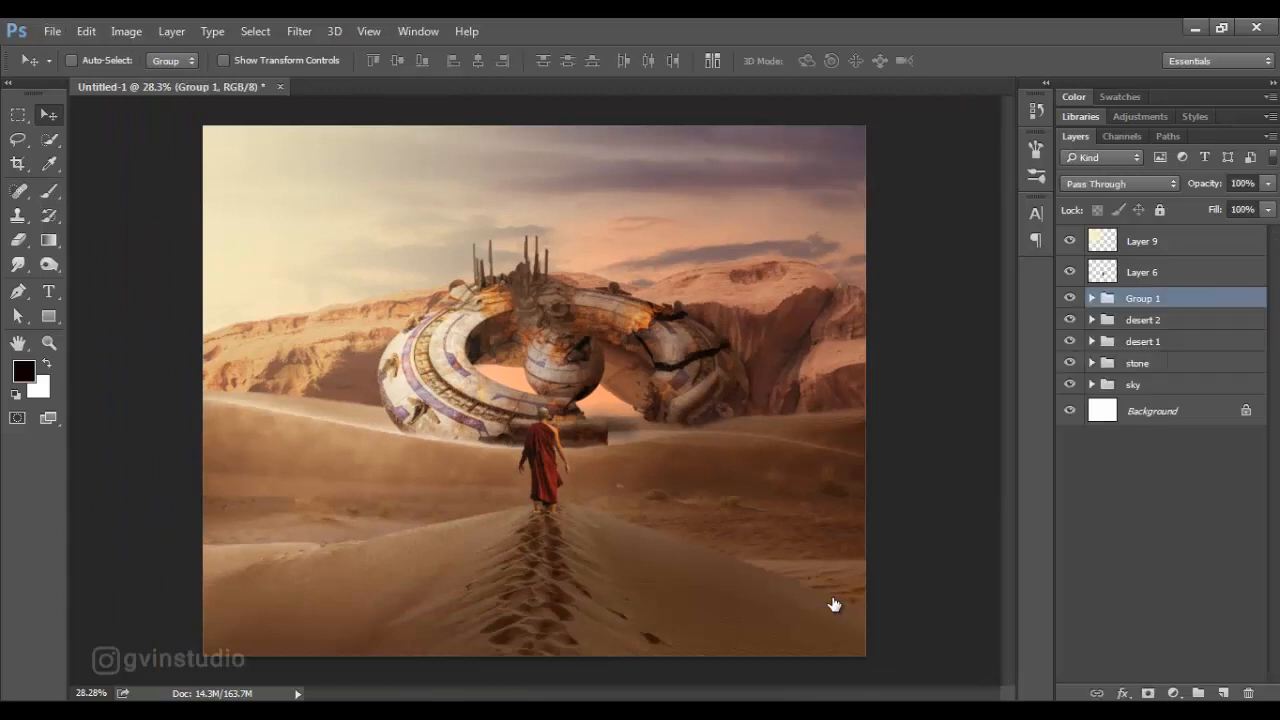
{"action": "double_click", "coordinate": [1143, 298]}
{"action": "key", "text": "Return"}
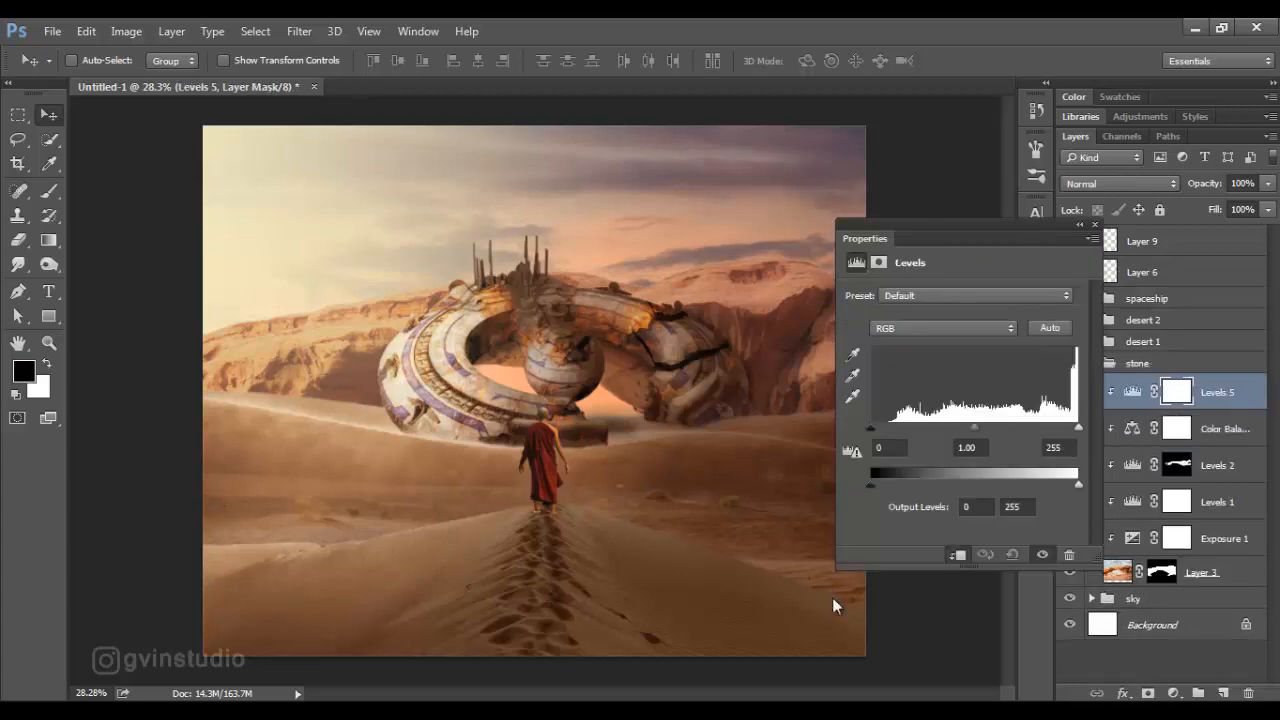
Darken the cliffs with the clipped Levels 5 adjustment by lowering its white output level, and invert its mask to black
{"action": "left_click_drag", "start_coordinate": [1078, 485], "coordinate": [985, 485]}
{"action": "left_click", "coordinate": [835, 606]}
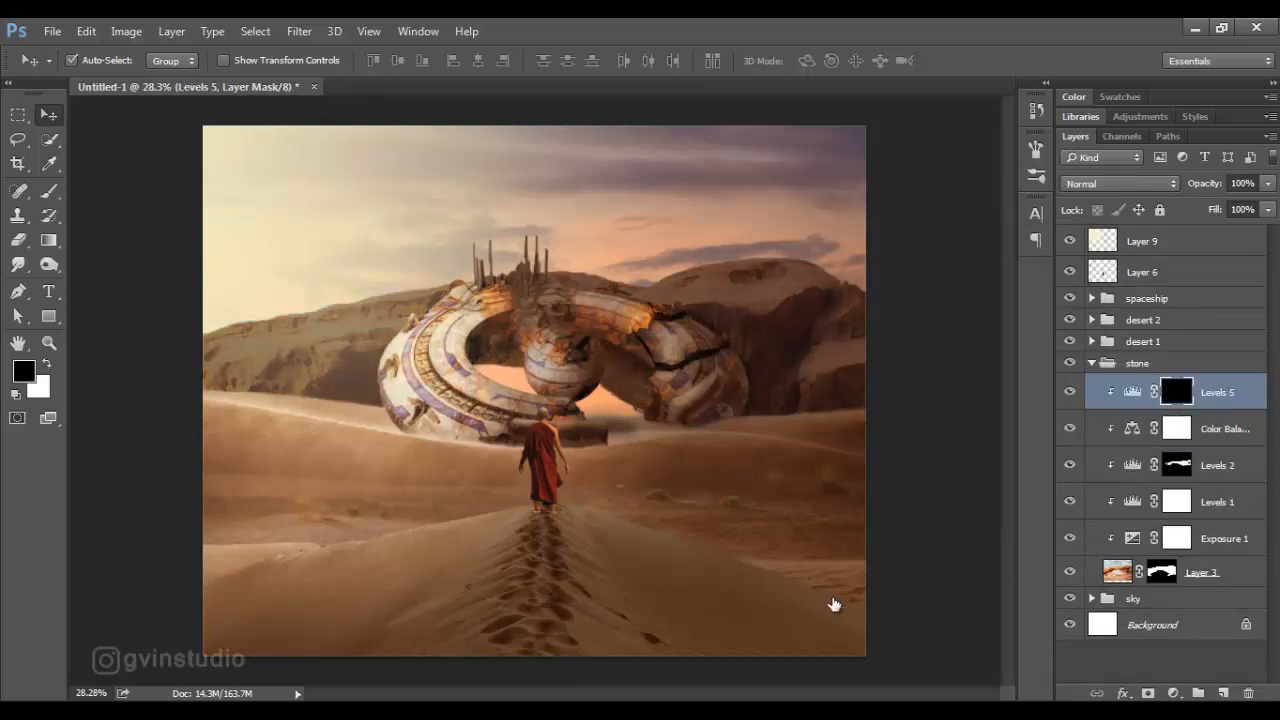
Paint white on the Levels 5 mask with a 125 px brush to darken the rocks behind and inside the ship's rings
{"action": "key", "text": "b"}
{"action": "key", "text": "x"}
{"action": "key", "text": "ctrl+plus"}
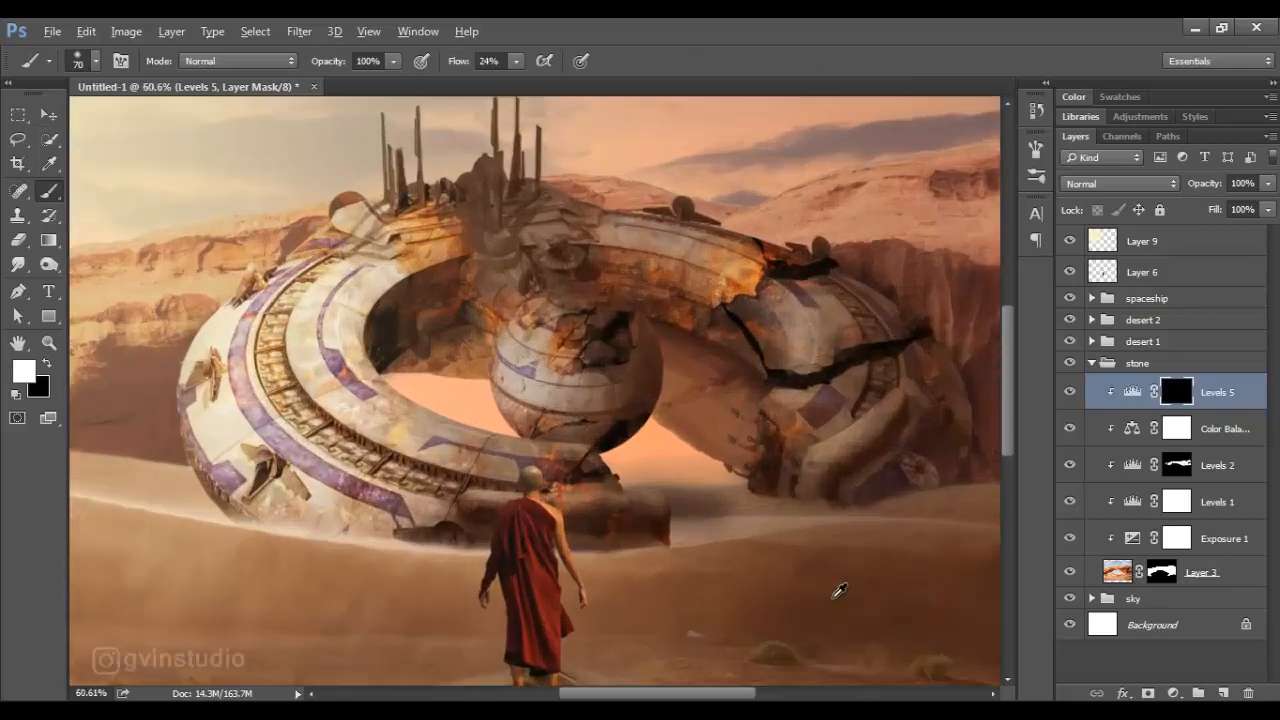
{"action": "key", "text": "bracketright"}
{"action": "key", "text": "bracketright"}
{"action": "key", "text": "bracketright"}
{"action": "key", "text": "bracketright"}
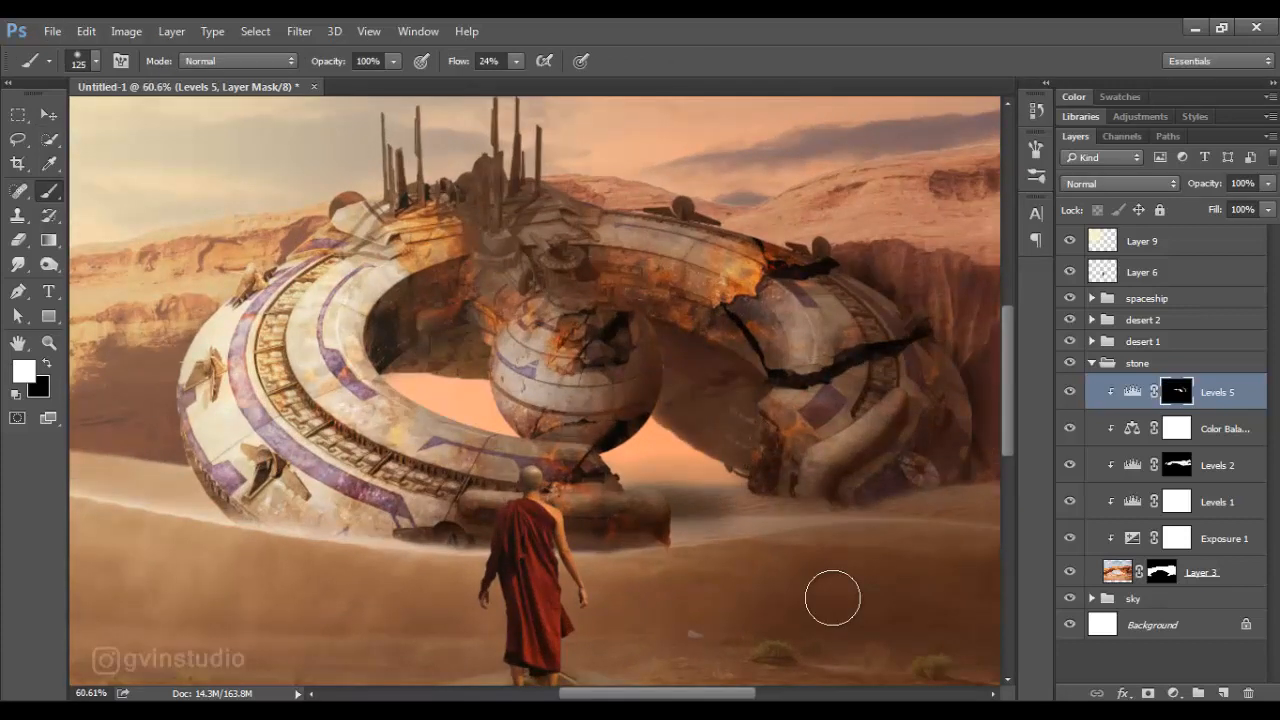
{"action": "scroll", "coordinate": [833, 598], "scroll_direction": "down", "scroll_amount": 13}
{"action": "scroll", "coordinate": [833, 598], "scroll_direction": "up", "scroll_amount": 5}
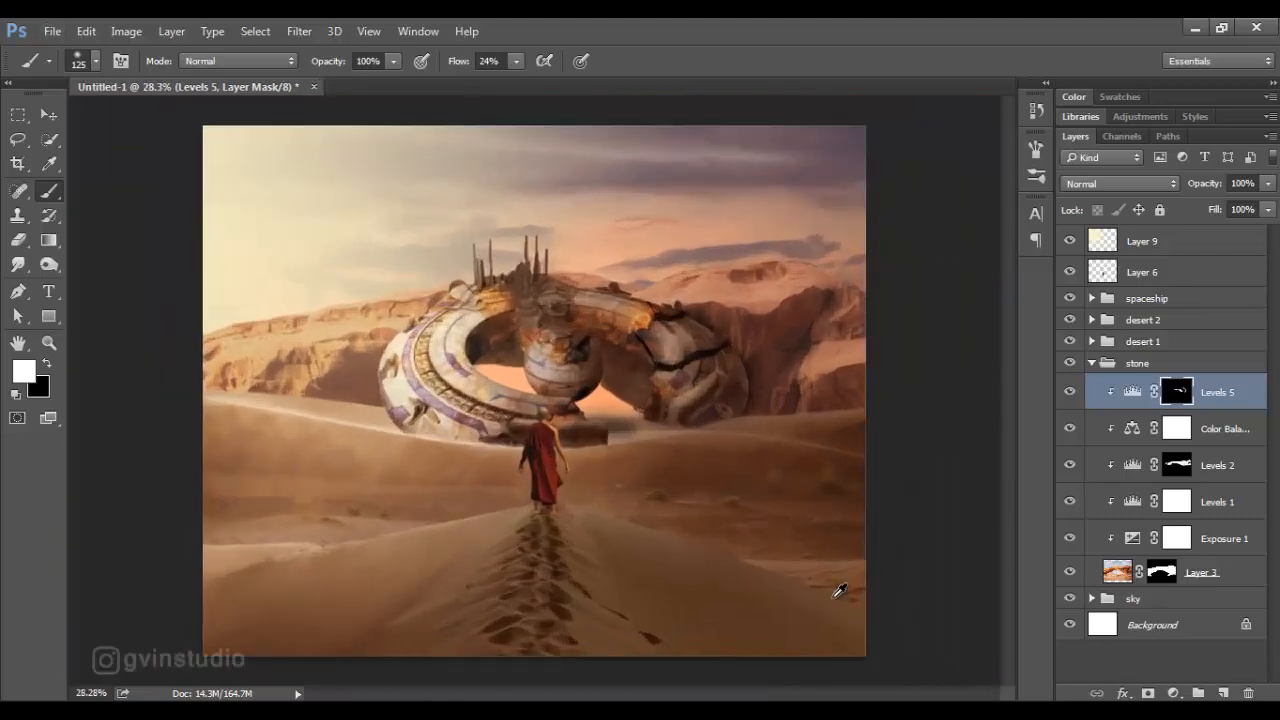
Collapse the stone group, check the desert 1 group by toggling its visibility, and add a new layer above stone
{"action": "key", "text": "v"}
{"action": "scroll", "coordinate": [834, 603], "scroll_direction": "down", "scroll_amount": 1}
{"action": "scroll", "coordinate": [834, 603], "scroll_direction": "up", "scroll_amount": 2}
{"action": "left_click", "coordinate": [1092, 363]}
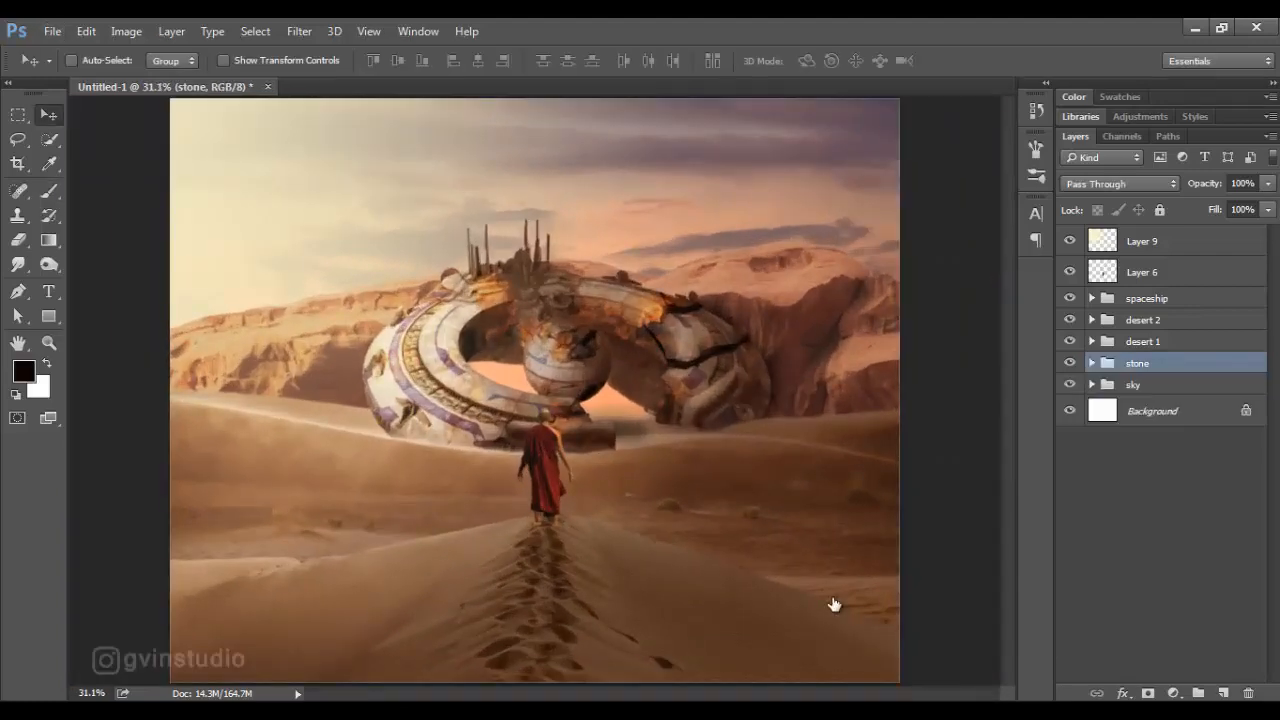
{"action": "left_click", "coordinate": [1070, 341]}
{"action": "left_click", "coordinate": [1070, 341]}
{"action": "left_click", "coordinate": [1223, 693]}
Choose a 2500 px powder-style dust brush tip, reduce it to 125 px and set the brush flow to 62%
{"action": "key", "text": "b"}
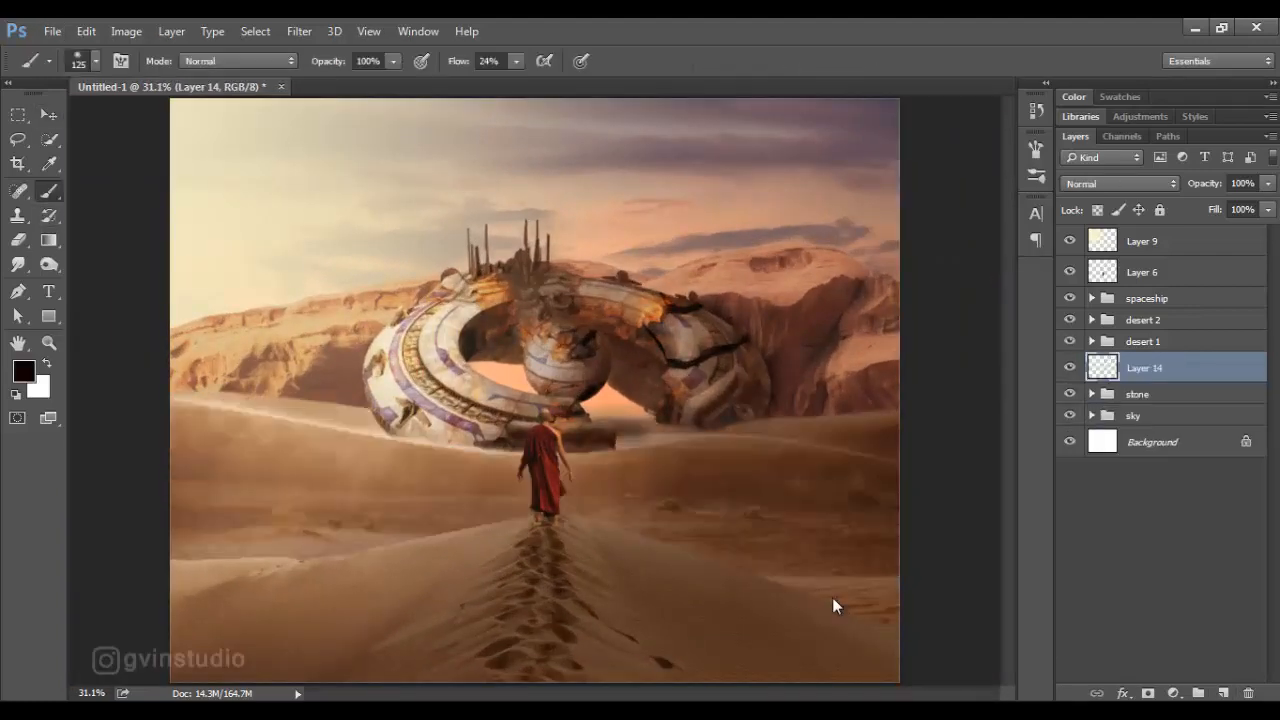
{"action": "right_click", "coordinate": [833, 598]}
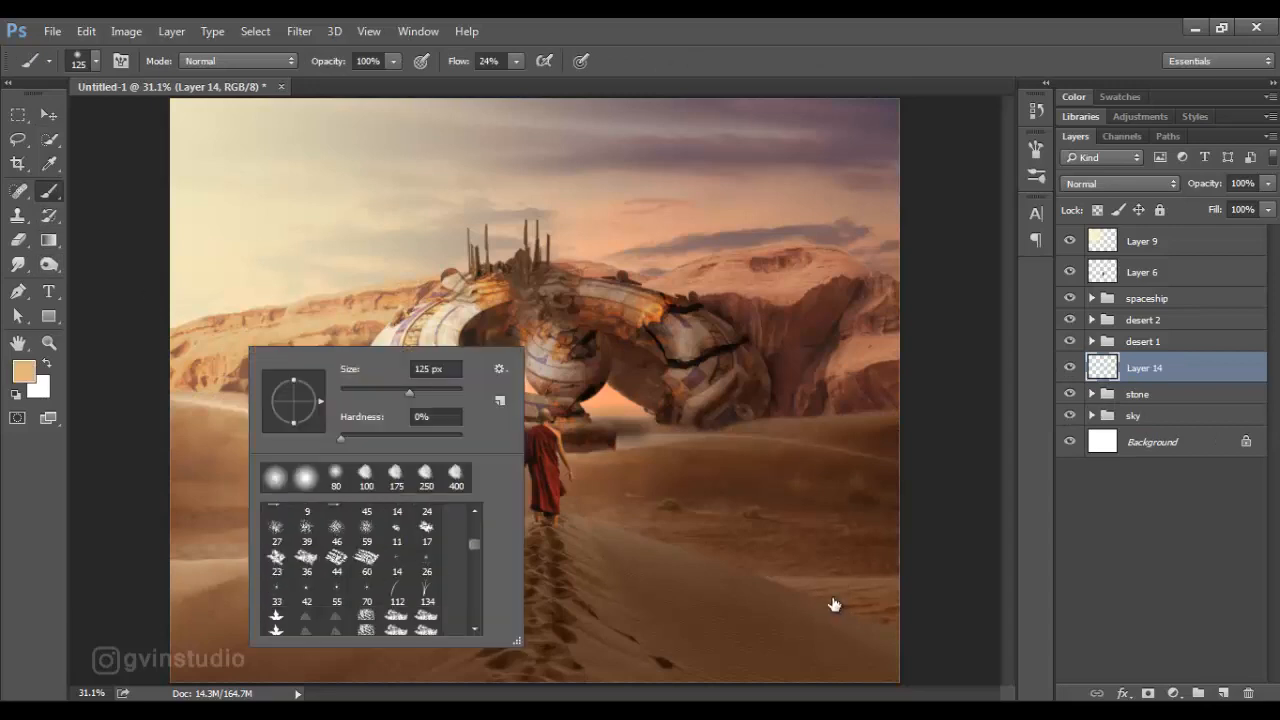
{"action": "scroll", "coordinate": [366, 560], "scroll_direction": "down", "scroll_amount": 8}
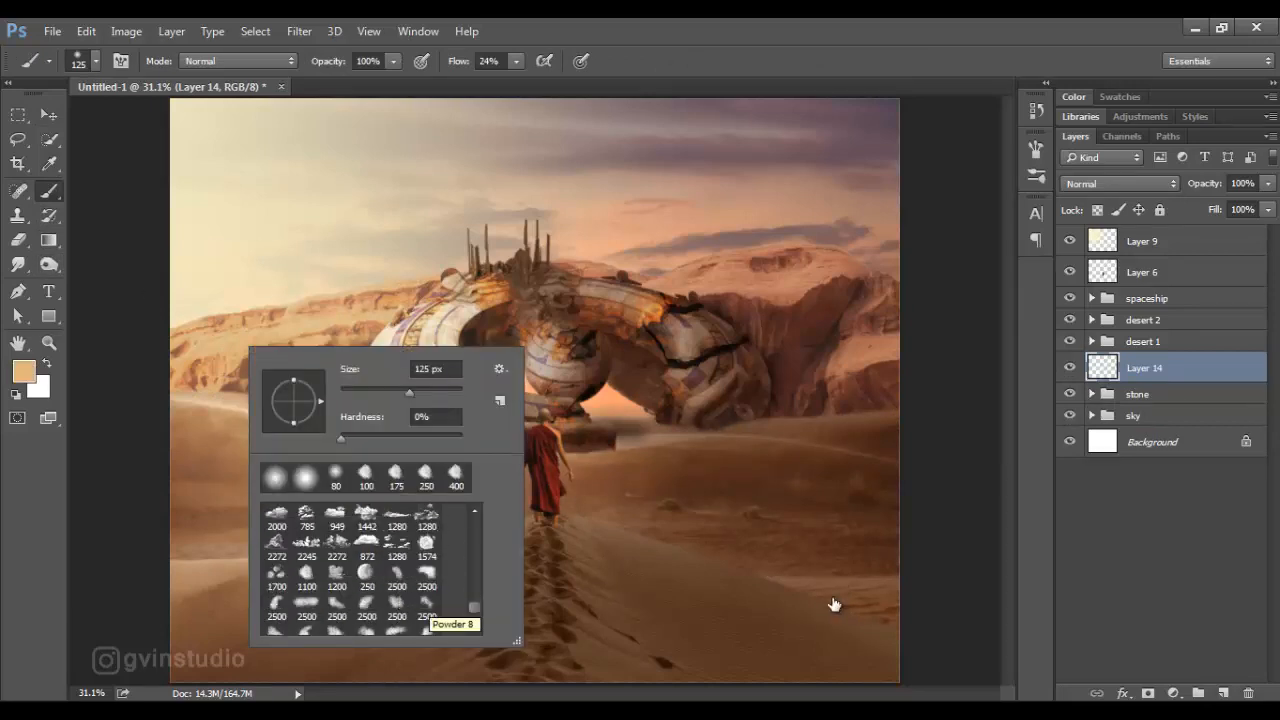
{"action": "scroll", "coordinate": [426, 598], "scroll_direction": "down", "scroll_amount": 1}
{"action": "left_click", "coordinate": [306, 562]}
{"action": "left_click", "coordinate": [397, 592]}
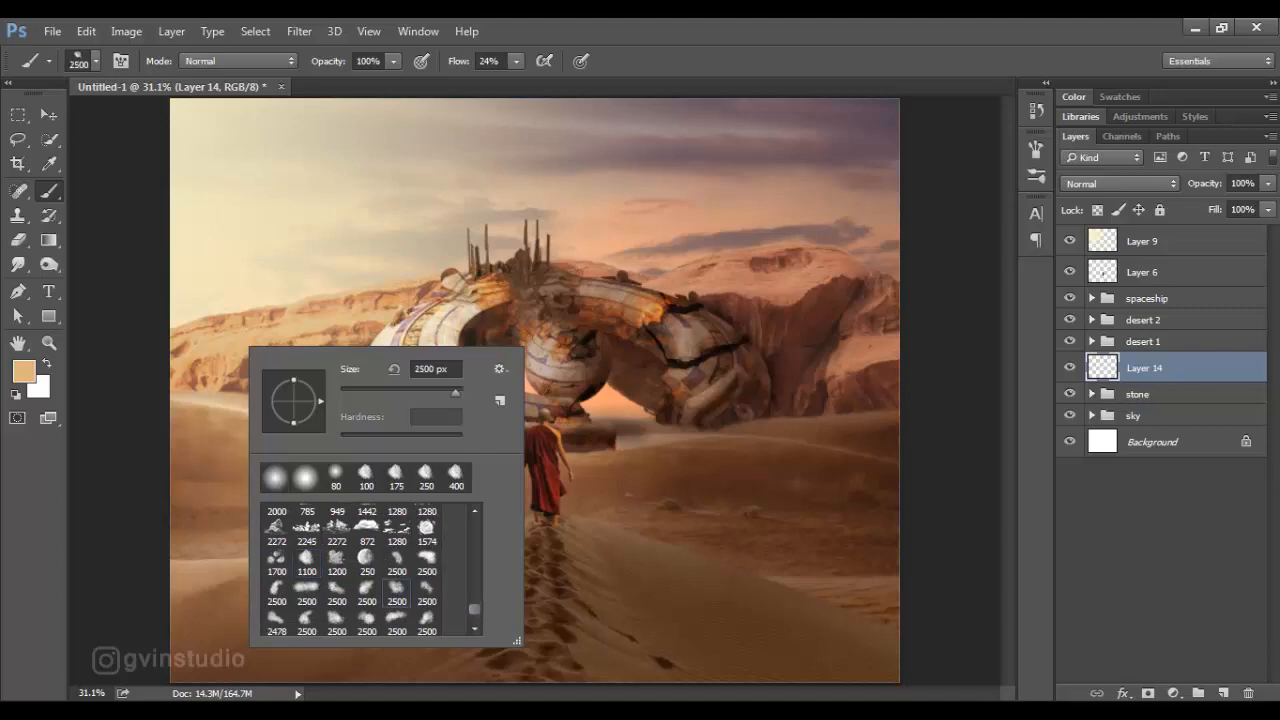
{"action": "left_click", "coordinate": [833, 598]}
{"action": "key", "text": "bracketleft"}
{"action": "key", "text": "bracketleft"}
{"action": "key", "text": "bracketleft"}
{"action": "key", "text": "bracketleft"}
{"action": "key", "text": "bracketleft"}
{"action": "key", "text": "bracketleft"}
{"action": "key", "text": "bracketleft"}
{"action": "key", "text": "bracketleft"}
{"action": "key", "text": "bracketleft"}
{"action": "key", "text": "bracketleft"}
{"action": "key", "text": "bracketleft"}
{"action": "key", "text": "bracketleft"}
{"action": "key", "text": "bracketleft"}
{"action": "key", "text": "bracketleft"}
{"action": "key", "text": "bracketleft"}
{"action": "key", "text": "bracketleft"}
{"action": "key", "text": "bracketleft"}
{"action": "key", "text": "bracketleft"}
{"action": "key", "text": "bracketleft"}
{"action": "key", "text": "bracketleft"}
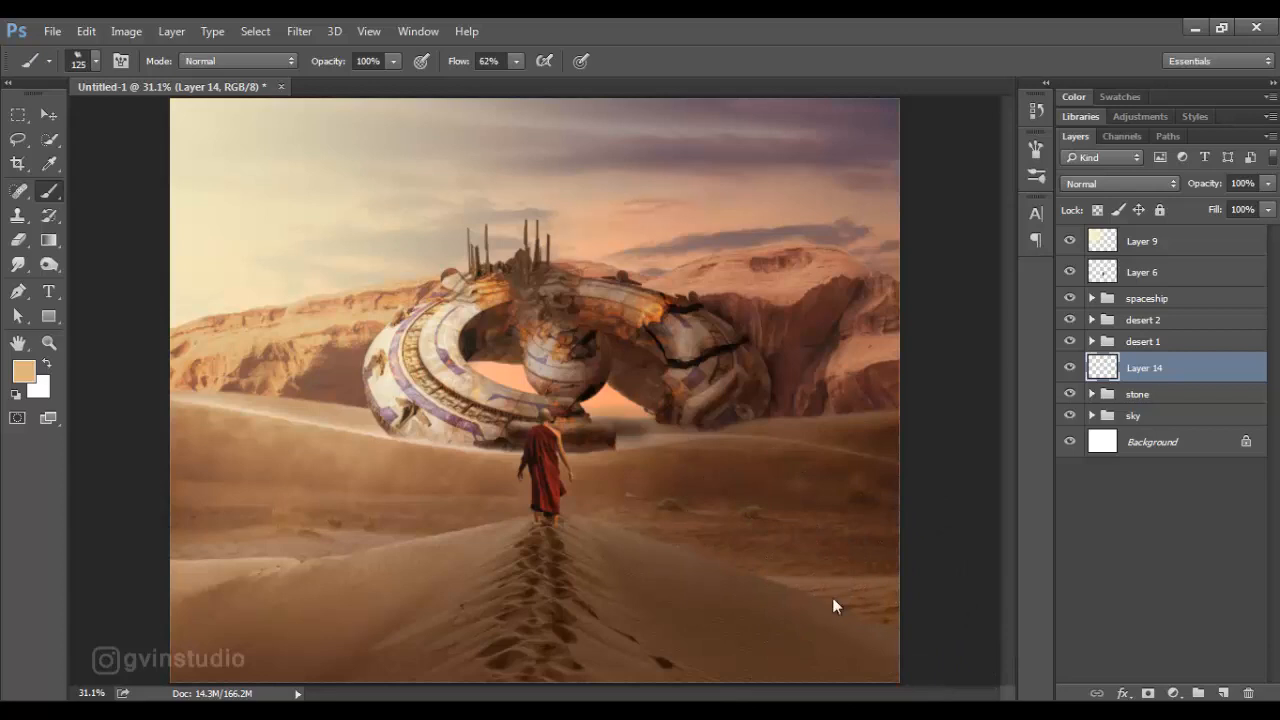
Change the foreground colour to a light peach for the dust
{"action": "left_click", "coordinate": [24, 372]}
{"action": "left_click", "coordinate": [820, 247]}
{"action": "key", "text": "Return"}
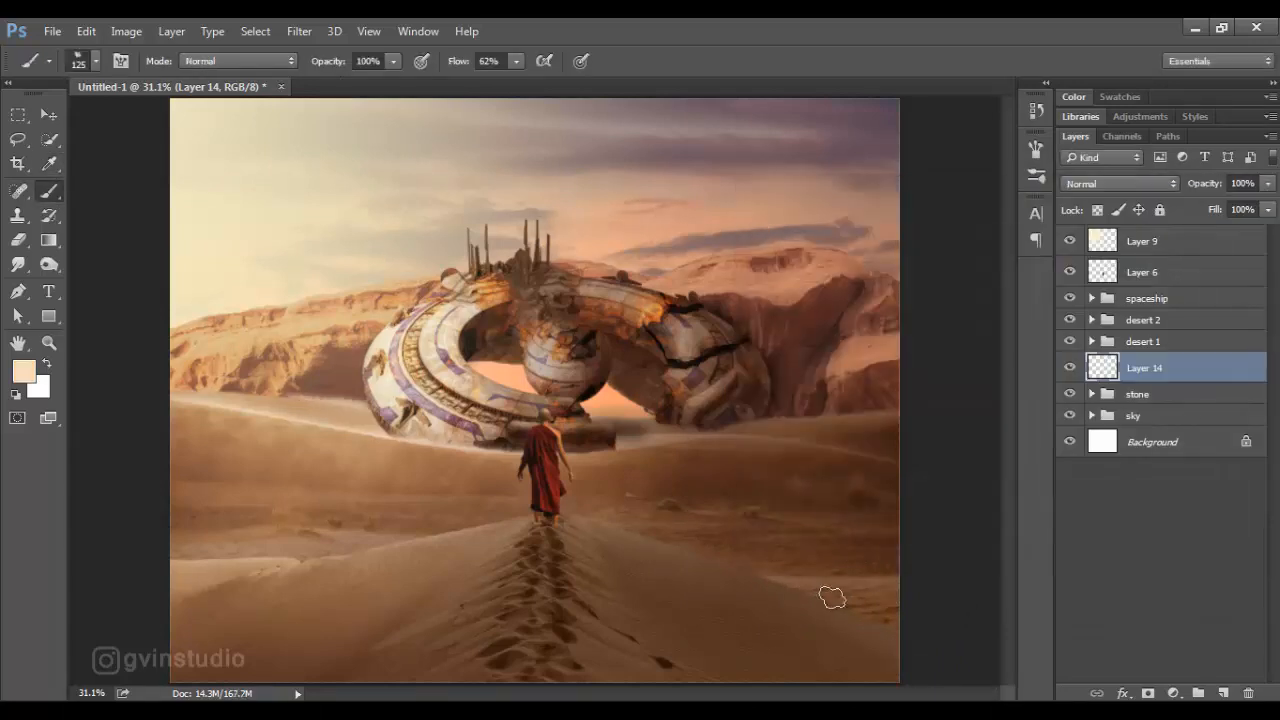
Paint faint dust where the cliffs meet the dunes with a 250 px brush at 84% opacity, and set Layer 14's opacity to 87%
{"action": "scroll", "coordinate": [833, 598], "scroll_direction": "up", "scroll_amount": 5}
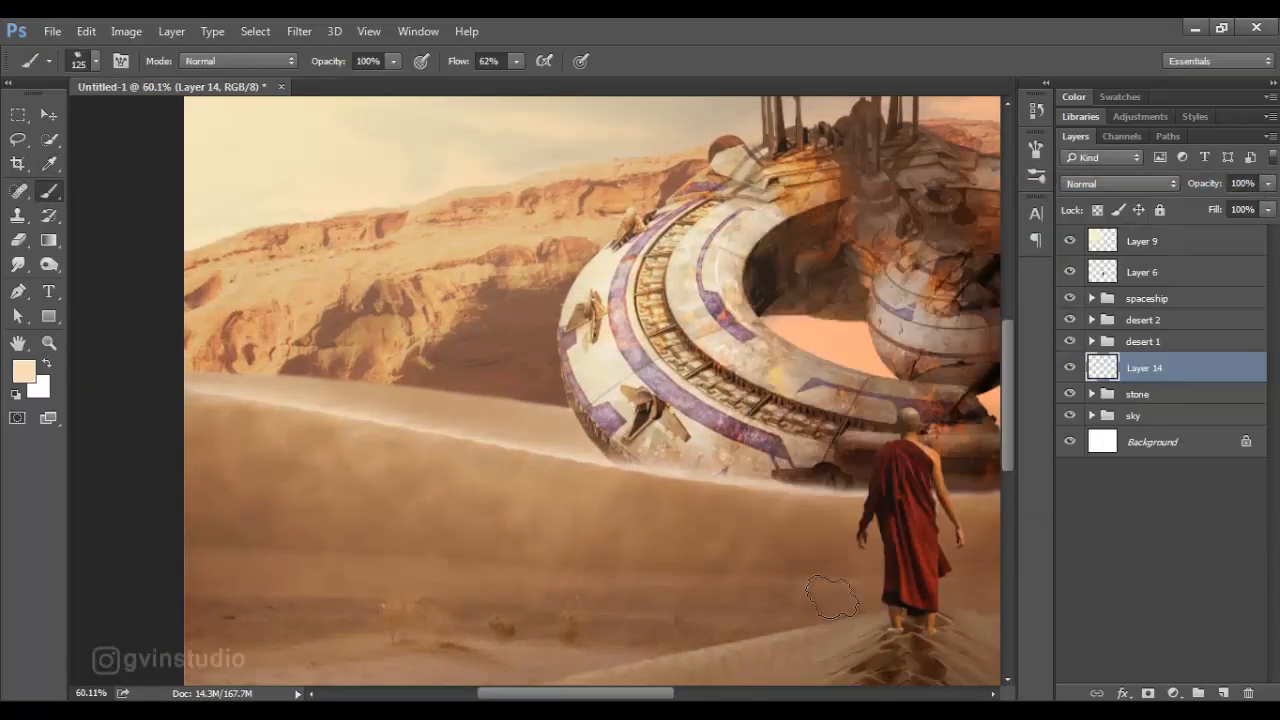
{"action": "key", "text": "bracketright"}
{"action": "key", "text": "bracketright"}
{"action": "key", "text": "bracketright"}
{"action": "key", "text": "bracketright"}
{"action": "key", "text": "8"}
{"action": "key", "text": "4"}
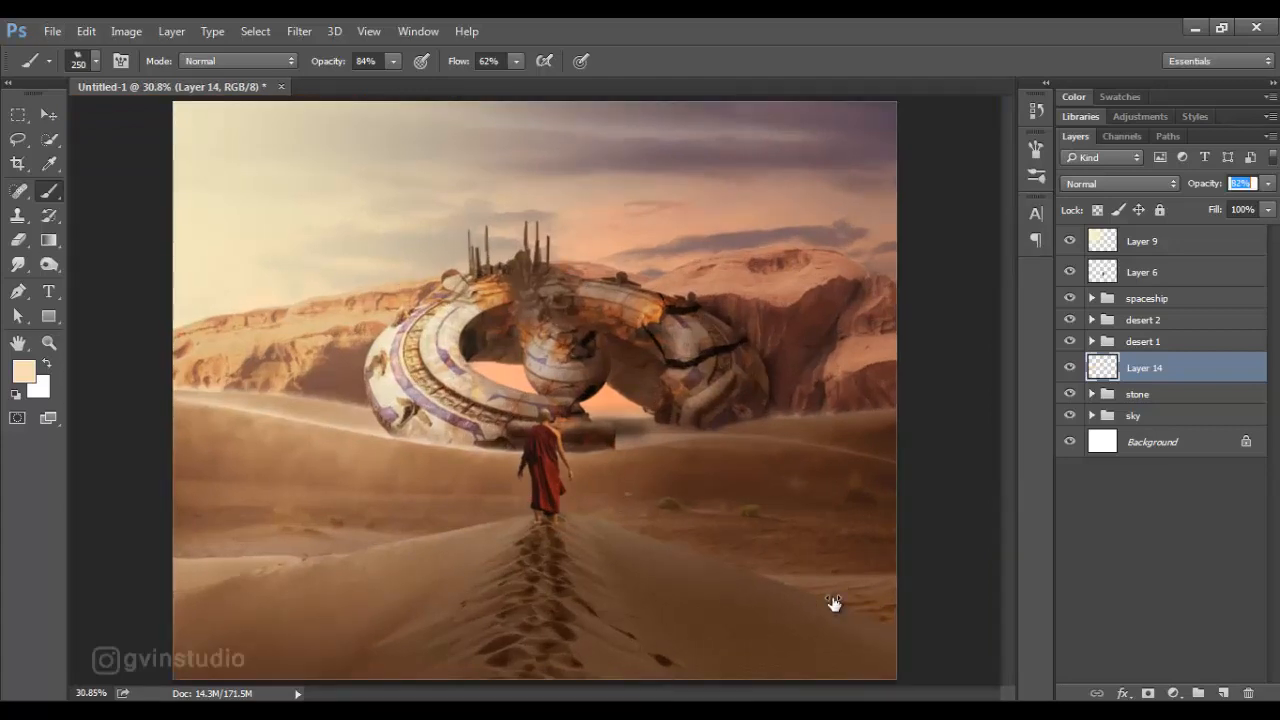
{"action": "type", "text": "87"}
{"action": "key", "text": "Return"}
Add a new layer above the spaceship group and paint peach dust across the ship's base and dune crest, enlarging the brush to 400 px
{"action": "left_click", "coordinate": [1150, 298]}
{"action": "key", "text": "ctrl+shift+alt+n"}
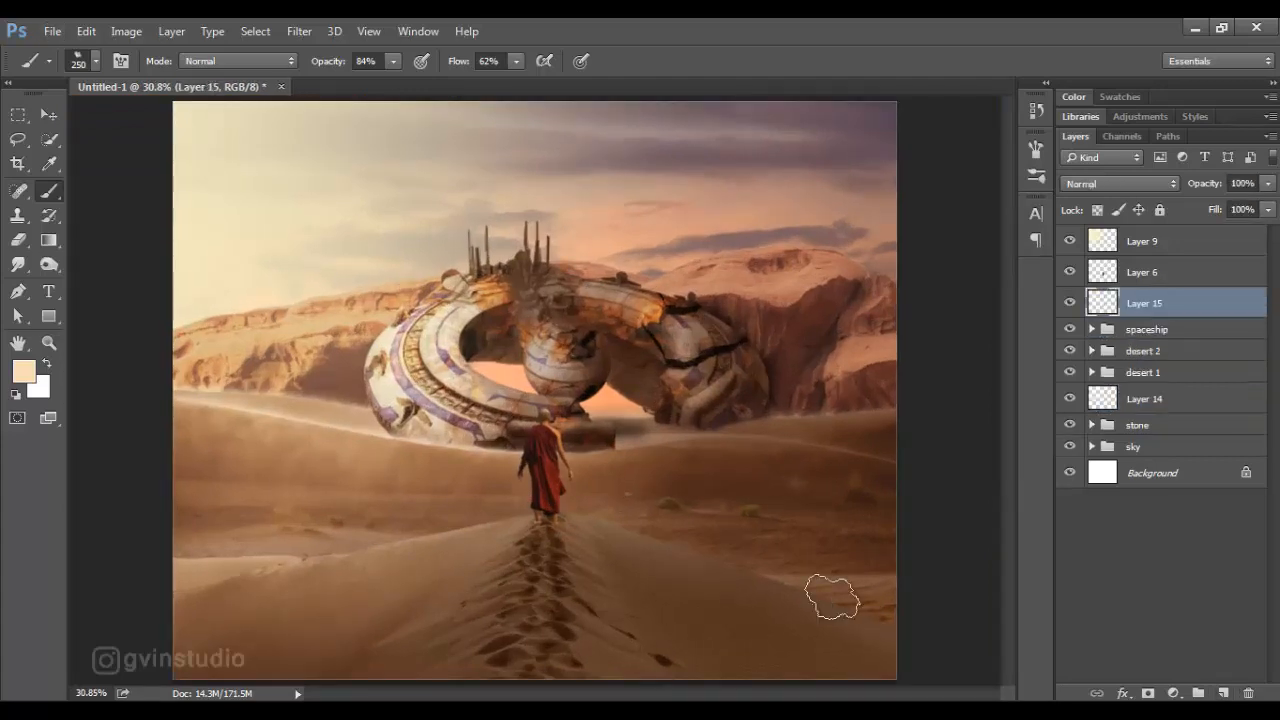
{"action": "left_click", "coordinate": [412, 435]}
{"action": "mouse_move", "coordinate": [207, 407]}
{"action": "left_mouse_down"}
{"action": "mouse_move", "coordinate": [480, 434]}
{"action": "mouse_move", "coordinate": [752, 419]}
{"action": "left_mouse_up"}
{"action": "key", "text": "bracketright"}
{"action": "key", "text": "bracketright"}
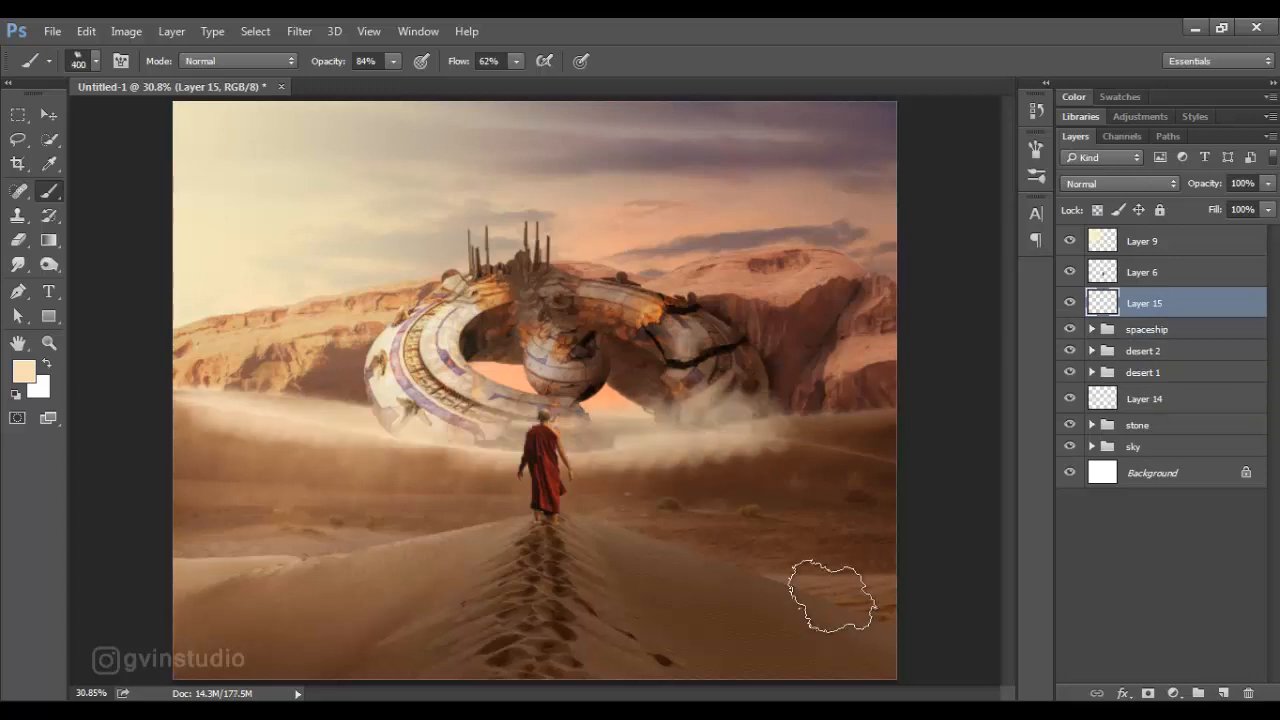
Extend the dust to the right of the ship and around its base, and set Layer 15 to 77% opacity and 86% fill
{"action": "left_click", "coordinate": [796, 408]}
{"action": "mouse_move", "coordinate": [1204, 184]}
{"action": "left_mouse_down"}
{"action": "mouse_move", "coordinate": [1174, 184]}
{"action": "mouse_move", "coordinate": [1191, 184]}
{"action": "left_mouse_up"}
{"action": "left_click", "coordinate": [835, 410]}
{"action": "left_click", "coordinate": [596, 462]}
{"action": "left_click_drag", "start_coordinate": [434, 450], "coordinate": [468, 444]}
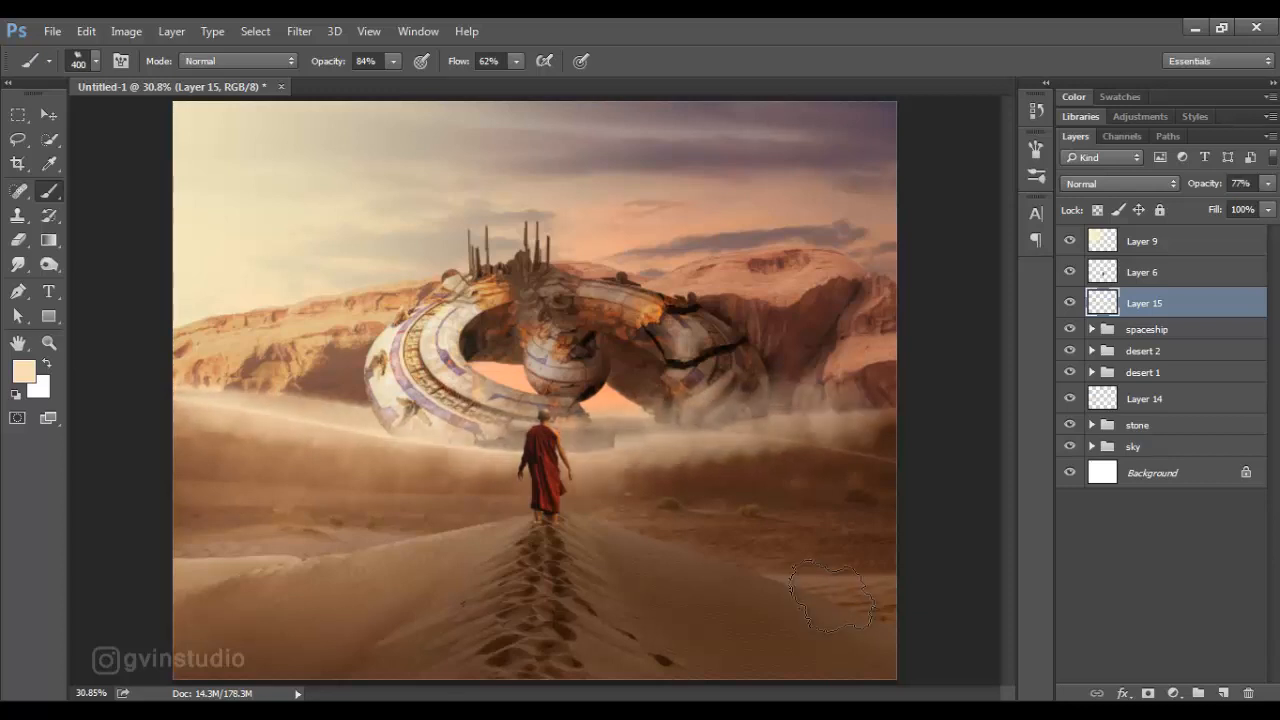
{"action": "left_click", "coordinate": [762, 422]}
{"action": "left_click_drag", "start_coordinate": [1214, 210], "coordinate": [1200, 210]}
Add a mask to Layer 15 and thin the dust below and beside the ship with a black brush at 65% opacity and 37% flow
{"action": "left_click", "coordinate": [1148, 693]}
{"action": "key", "text": "x"}
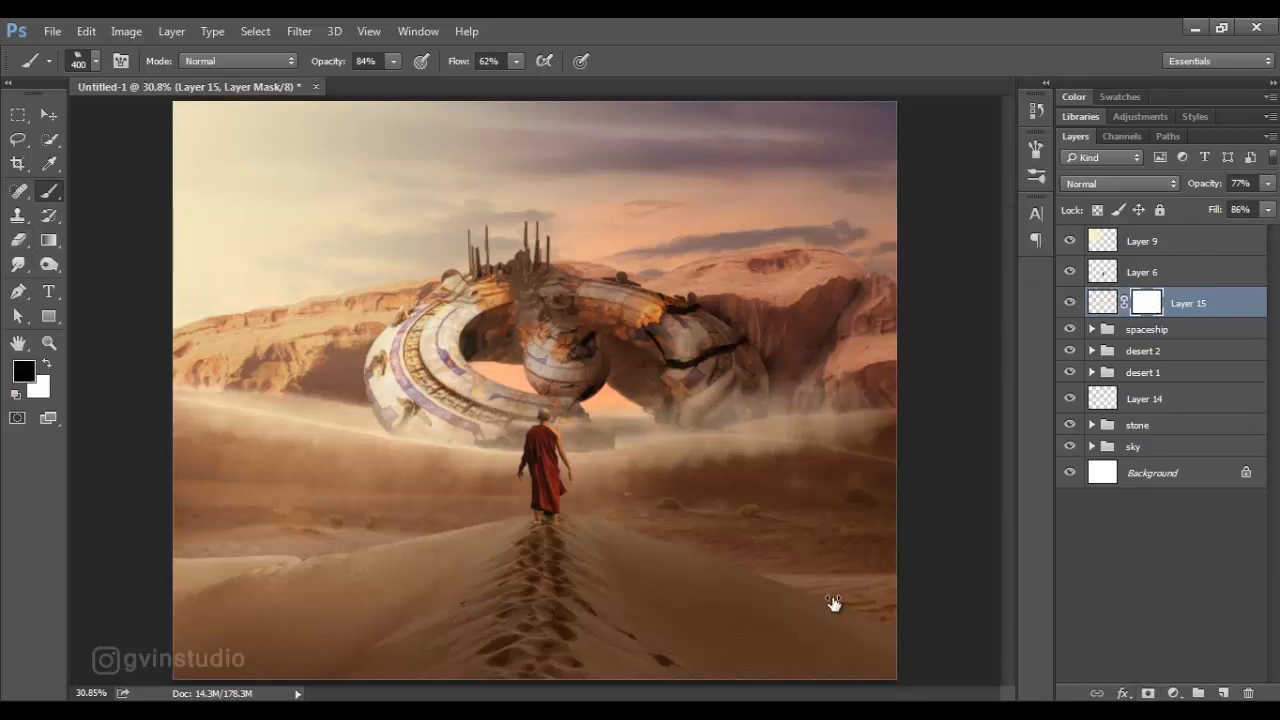
{"action": "left_click_drag", "start_coordinate": [328, 61], "coordinate": [309, 61]}
{"action": "left_click_drag", "start_coordinate": [718, 457], "coordinate": [650, 466]}
{"action": "left_click_drag", "start_coordinate": [457, 61], "coordinate": [432, 61]}
{"action": "left_click_drag", "start_coordinate": [842, 408], "coordinate": [600, 468]}
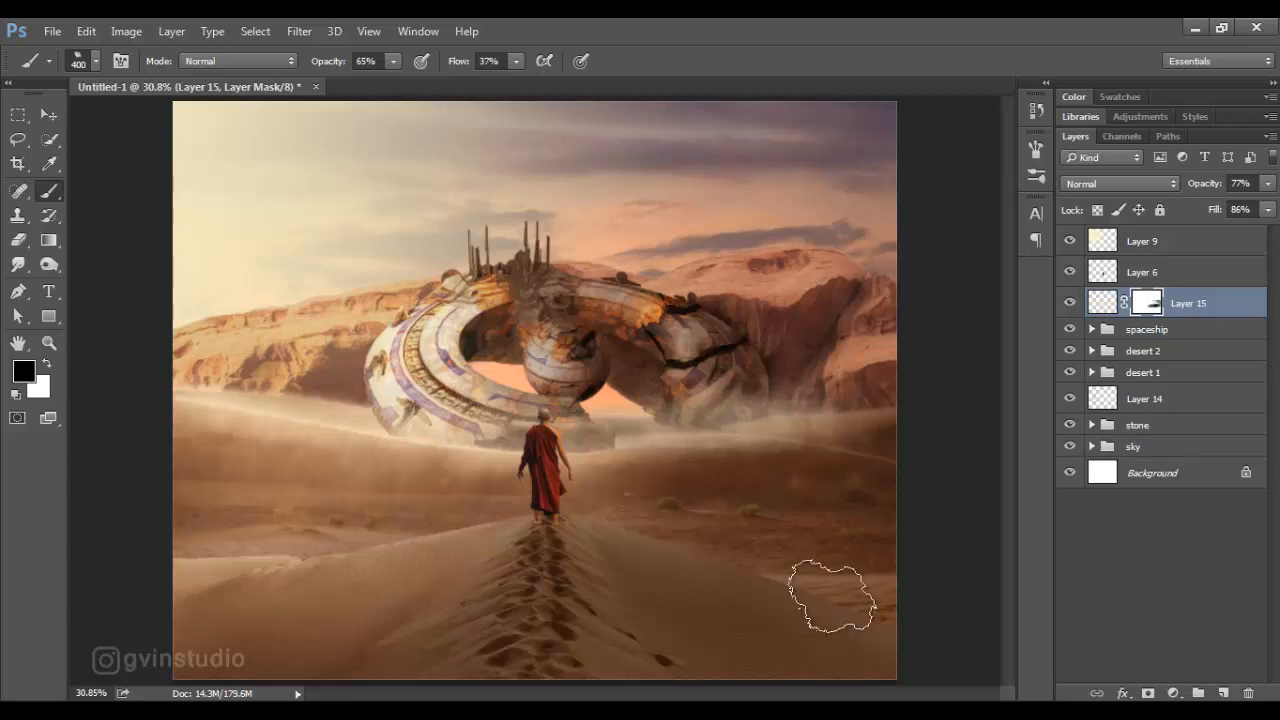
{"action": "key", "text": "v"}
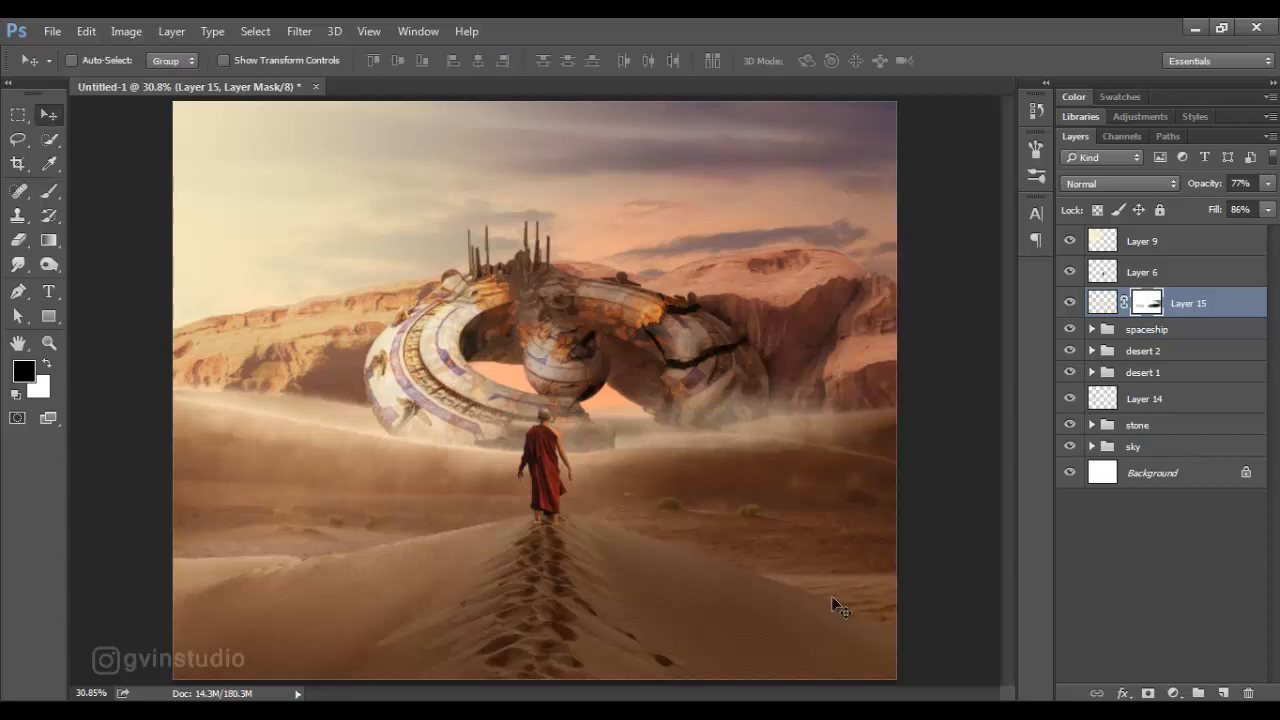
{"action": "scroll", "coordinate": [832, 597], "scroll_direction": "down", "scroll_amount": 6}
{"action": "scroll", "coordinate": [832, 597], "scroll_direction": "up", "scroll_amount": 5}
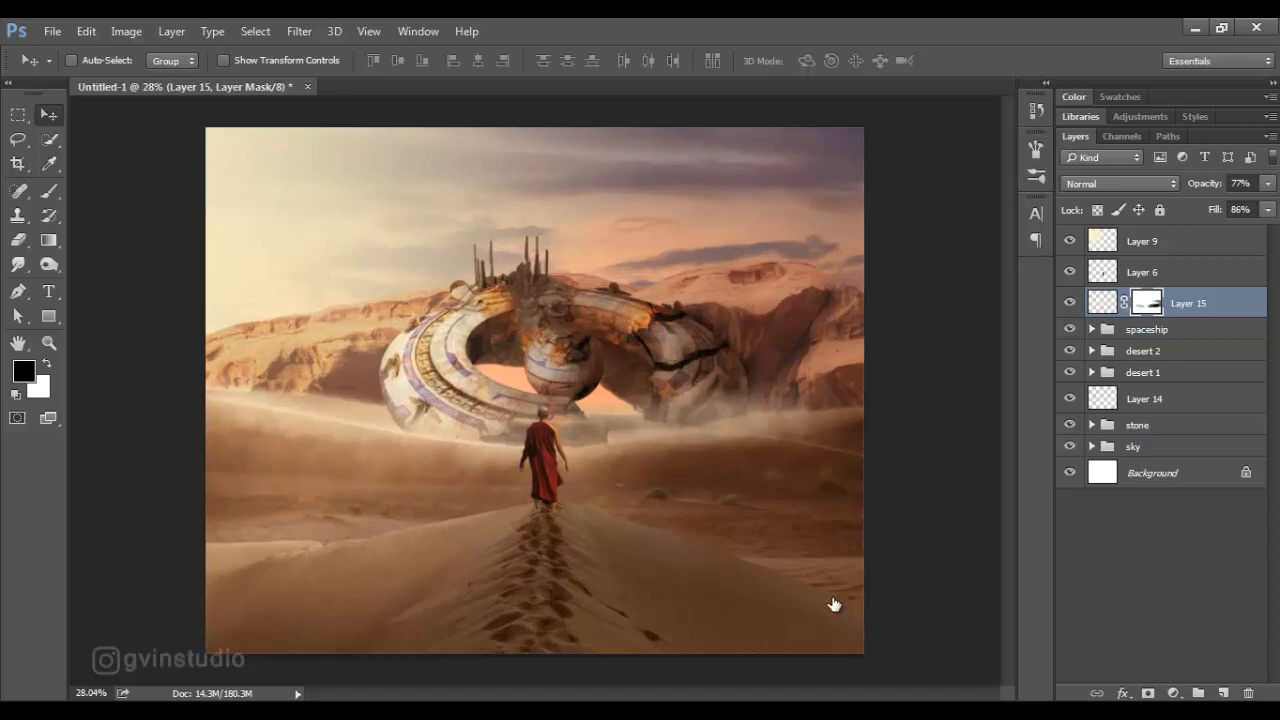
Pick a near-white foreground colour with Layer 15's mask active
{"action": "key", "text": "b"}
{"action": "left_click", "coordinate": [24, 371]}
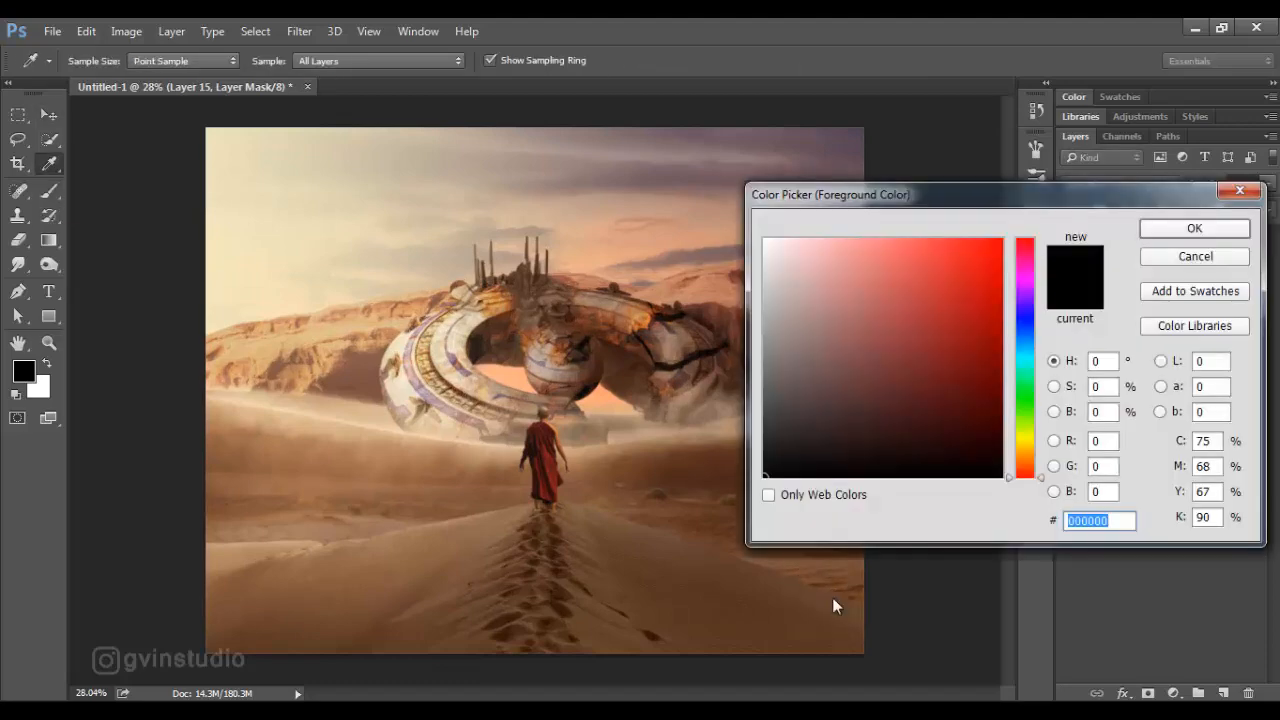
{"action": "left_click", "coordinate": [834, 600]}
{"action": "key", "text": "Return"}
{"action": "scroll", "coordinate": [838, 590], "scroll_direction": "up", "scroll_amount": 1}
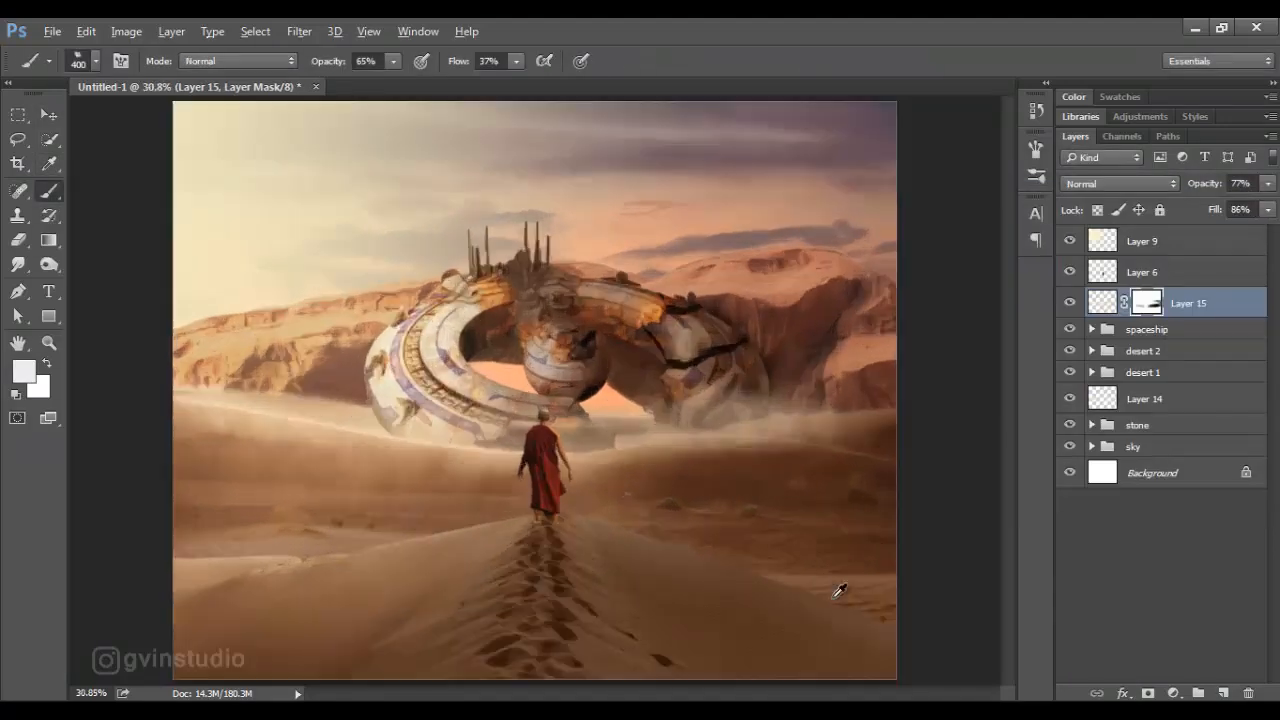
{"action": "scroll", "coordinate": [838, 590], "scroll_direction": "up", "scroll_amount": 8}
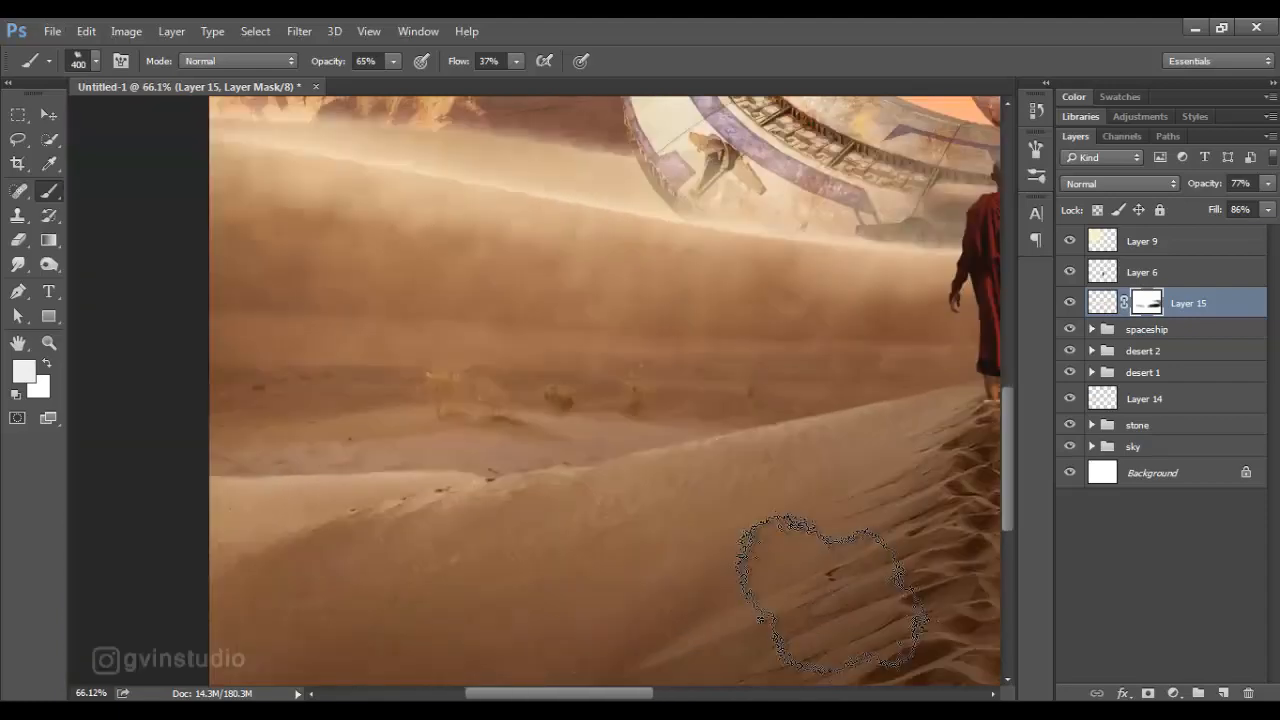
Compare the scene with Layer 15 and the desert 2 group each hidden and shown
{"action": "left_click", "coordinate": [1070, 303]}
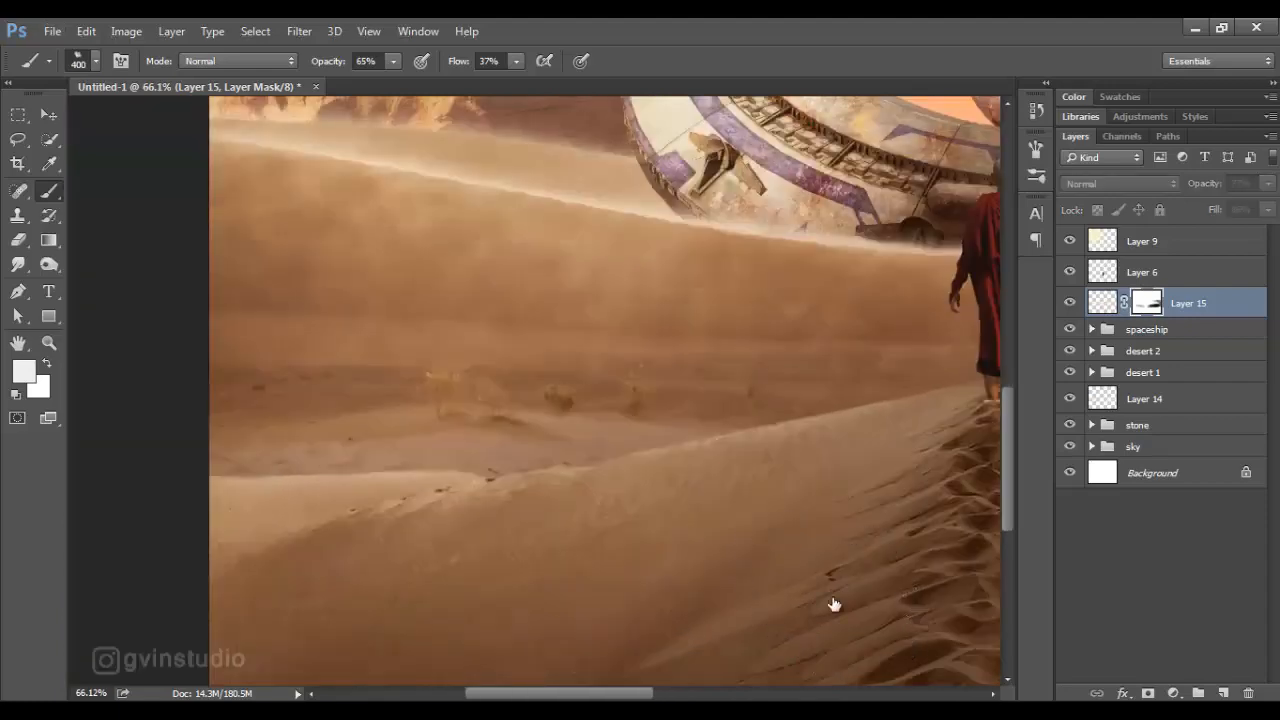
{"action": "left_click", "coordinate": [1070, 303]}
{"action": "left_click", "coordinate": [1143, 351]}
{"action": "left_click", "coordinate": [1070, 351]}
{"action": "left_click", "coordinate": [1070, 351]}
Add a new layer above the desert 1 group and paint dust along the front dune crest toward the monk's feet with the 400 px brush
{"action": "left_click", "coordinate": [1143, 372]}
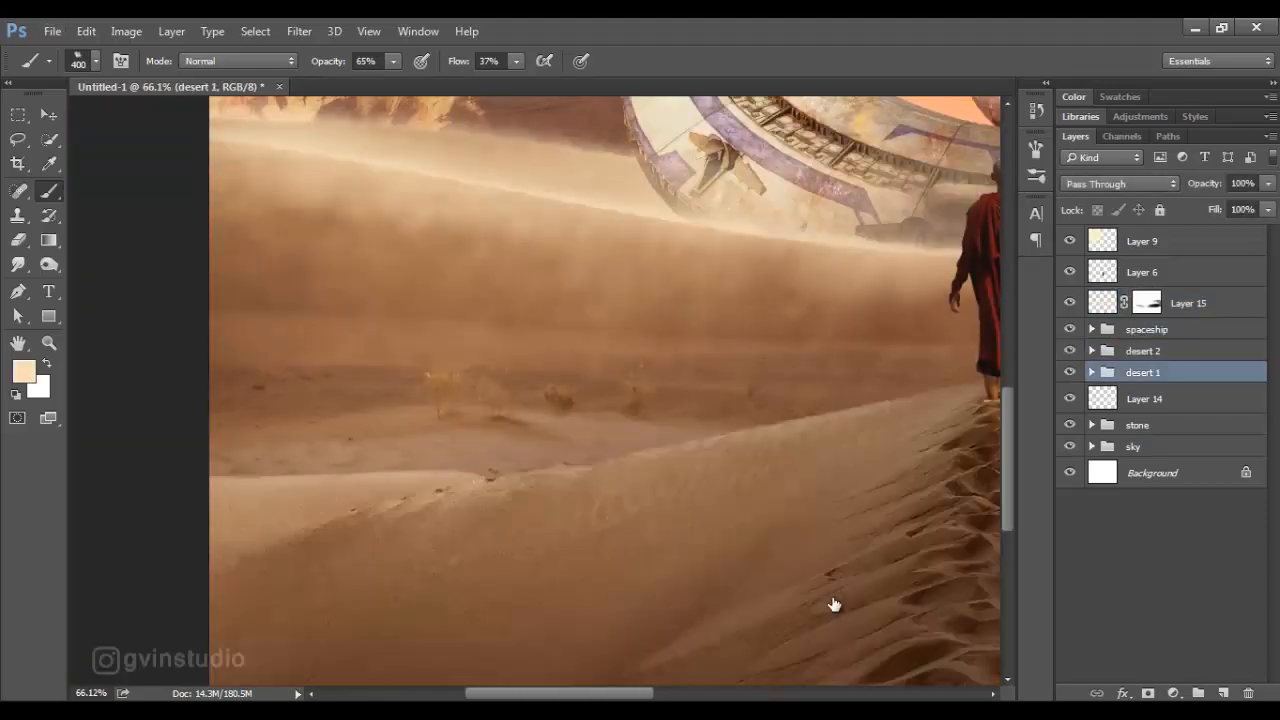
{"action": "left_click", "coordinate": [1223, 693]}
{"action": "left_click", "coordinate": [303, 500]}
{"action": "left_click", "coordinate": [299, 495]}
{"action": "left_click", "coordinate": [449, 498]}
{"action": "left_click", "coordinate": [557, 485]}
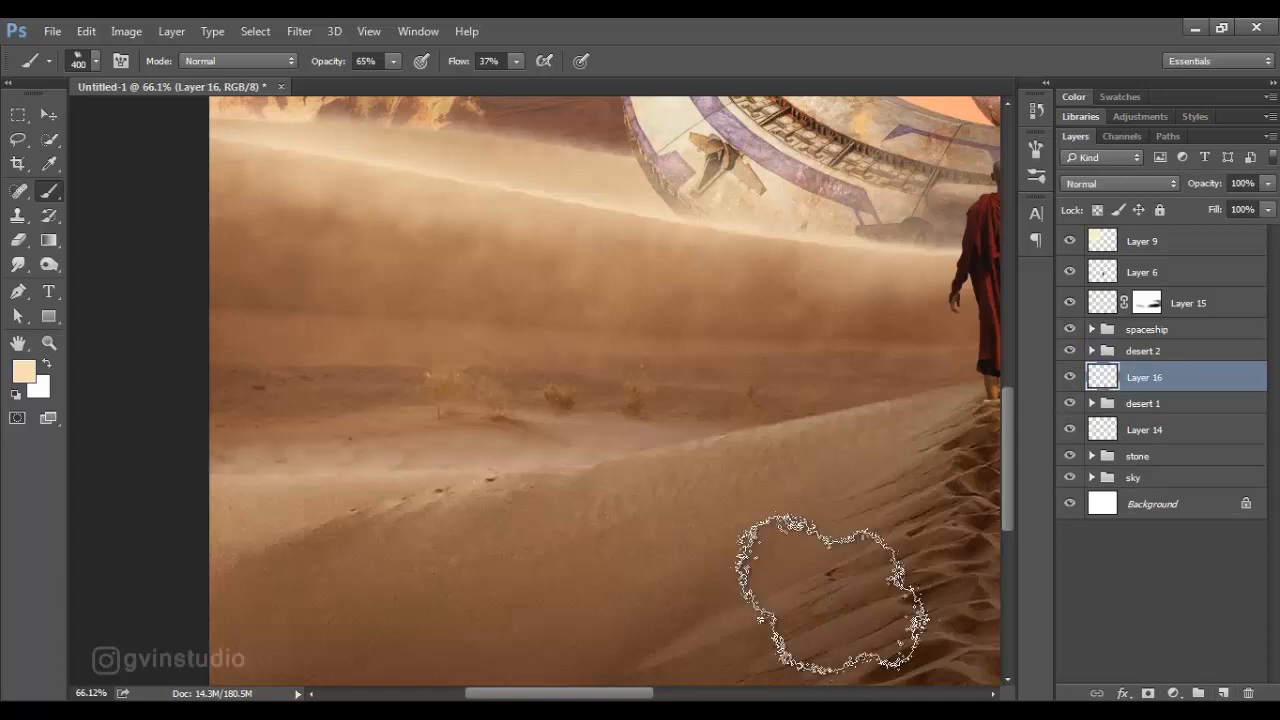
{"action": "left_click", "coordinate": [640, 472]}
{"action": "left_click", "coordinate": [475, 496]}
{"action": "left_click", "coordinate": [748, 450]}
{"action": "left_click", "coordinate": [828, 425]}
{"action": "left_click", "coordinate": [888, 412]}
{"action": "left_click", "coordinate": [947, 398]}
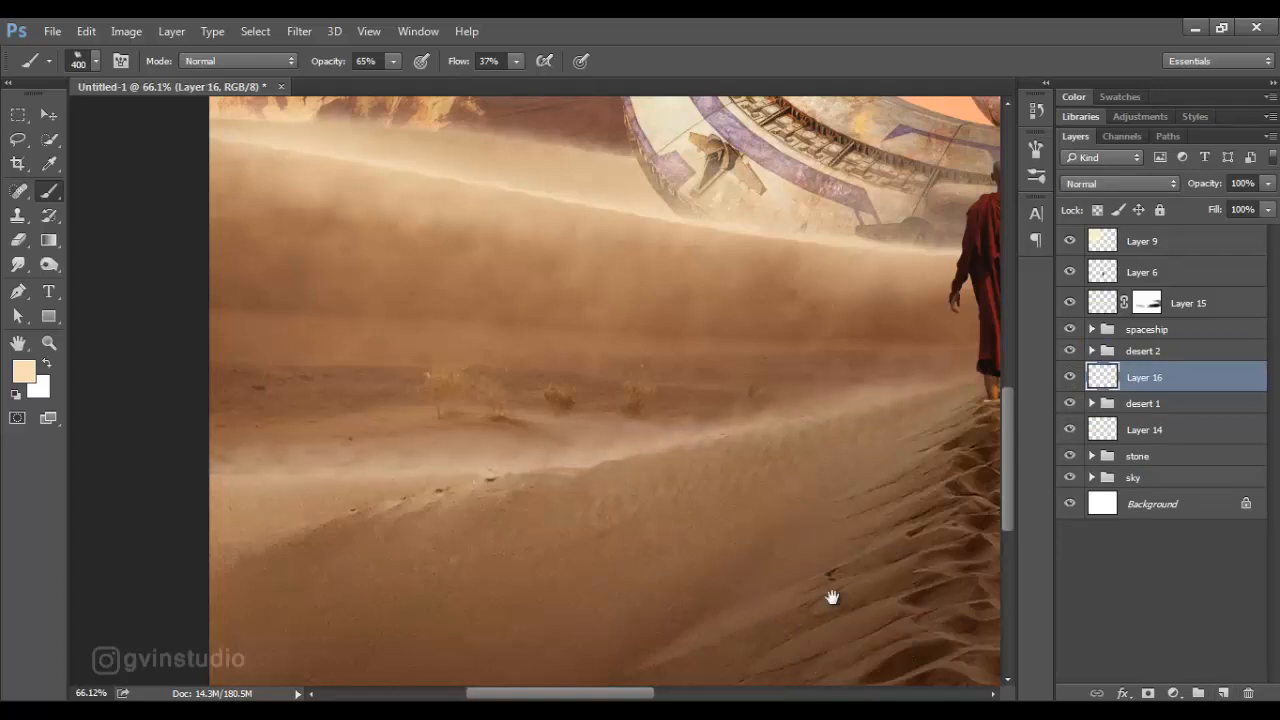
Paint more dust on Layer 16 from the monk's feet along the front dune's right-hand crest with the 400 px dust brush
{"action": "mouse_move", "coordinate": [947, 400]}
{"action": "left_mouse_down"}
{"action": "mouse_move", "coordinate": [662, 443]}
{"action": "mouse_move", "coordinate": [455, 386]}
{"action": "left_mouse_up"}
{"action": "left_click", "coordinate": [650, 425]}
{"action": "right_click", "coordinate": [830, 578]}
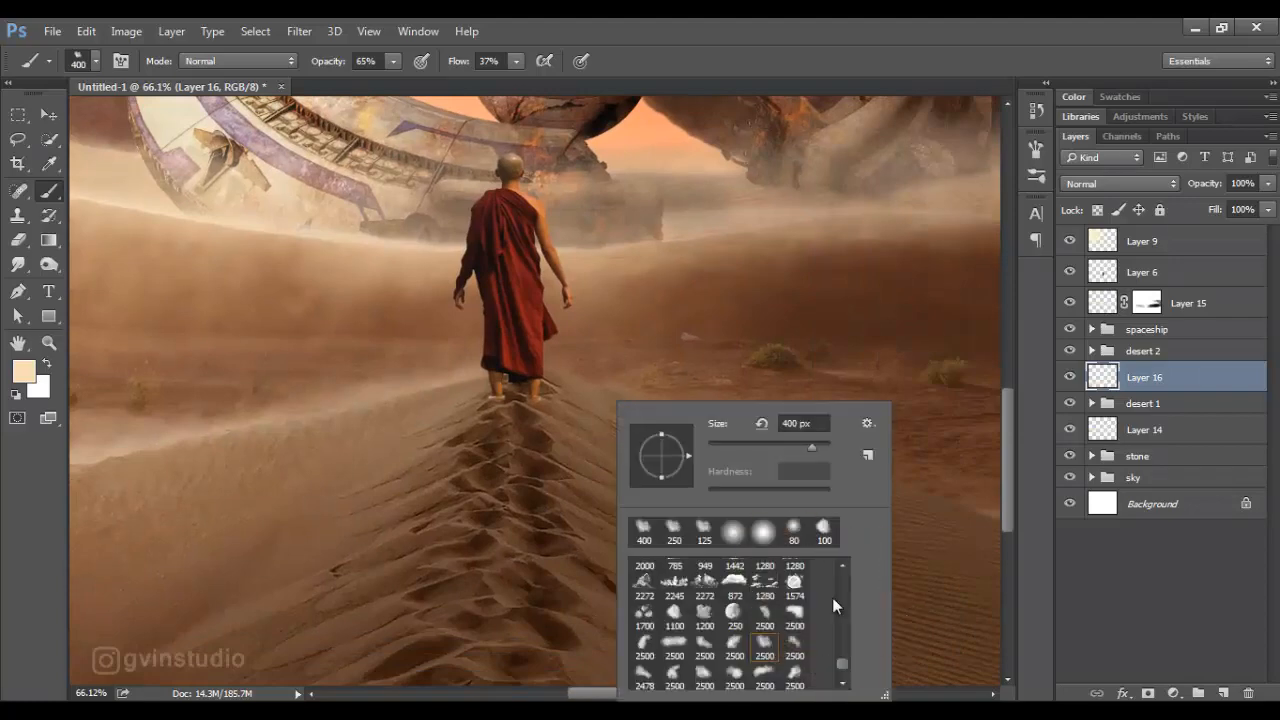
{"action": "key", "text": "Escape"}
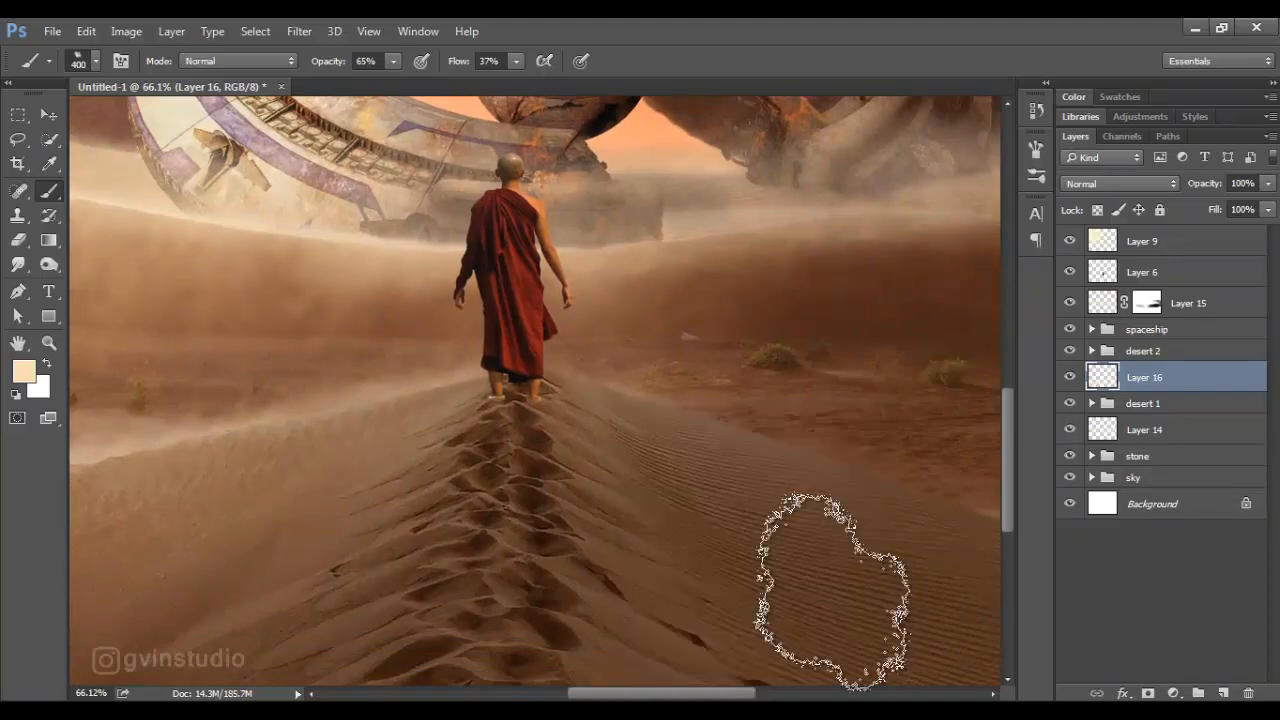
{"action": "left_click", "coordinate": [724, 420]}
{"action": "left_click", "coordinate": [760, 428]}
{"action": "left_click", "coordinate": [826, 454]}
{"action": "left_click_drag", "start_coordinate": [826, 454], "coordinate": [550, 393]}
{"action": "left_click", "coordinate": [672, 436]}
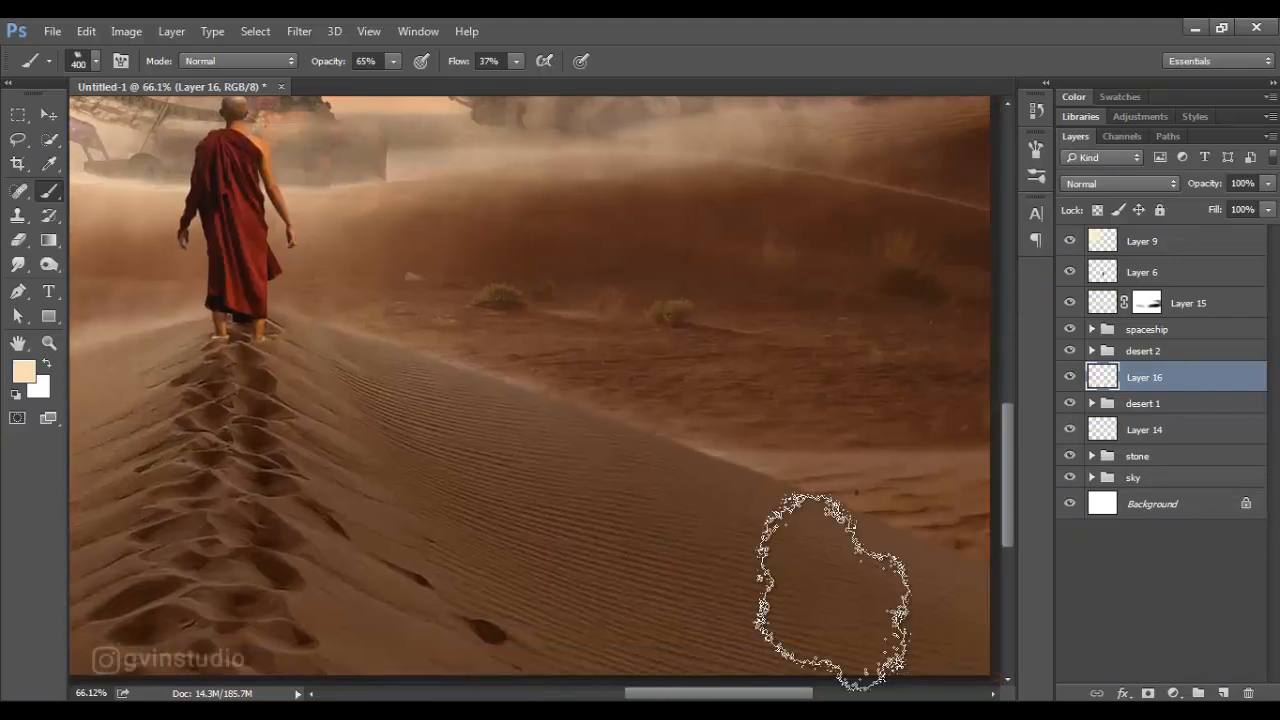
Lower Layer 15 to 75% opacity and 72% fill to soften the dust around the ship
{"action": "scroll", "coordinate": [837, 592], "scroll_direction": "down", "scroll_amount": 8}
{"action": "scroll", "coordinate": [839, 592], "scroll_direction": "up", "scroll_amount": 5}
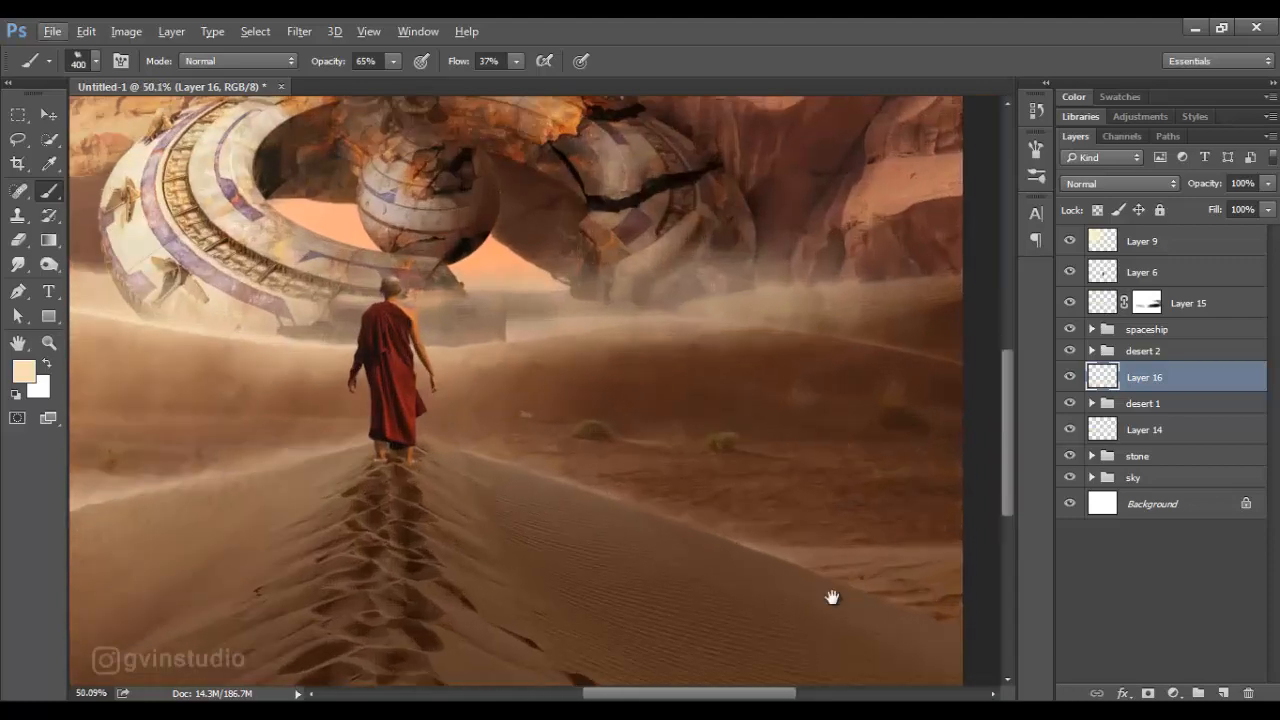
{"action": "left_click_drag", "start_coordinate": [832, 597], "coordinate": [736, 541]}
{"action": "scroll", "coordinate": [832, 592], "scroll_direction": "down", "scroll_amount": 4}
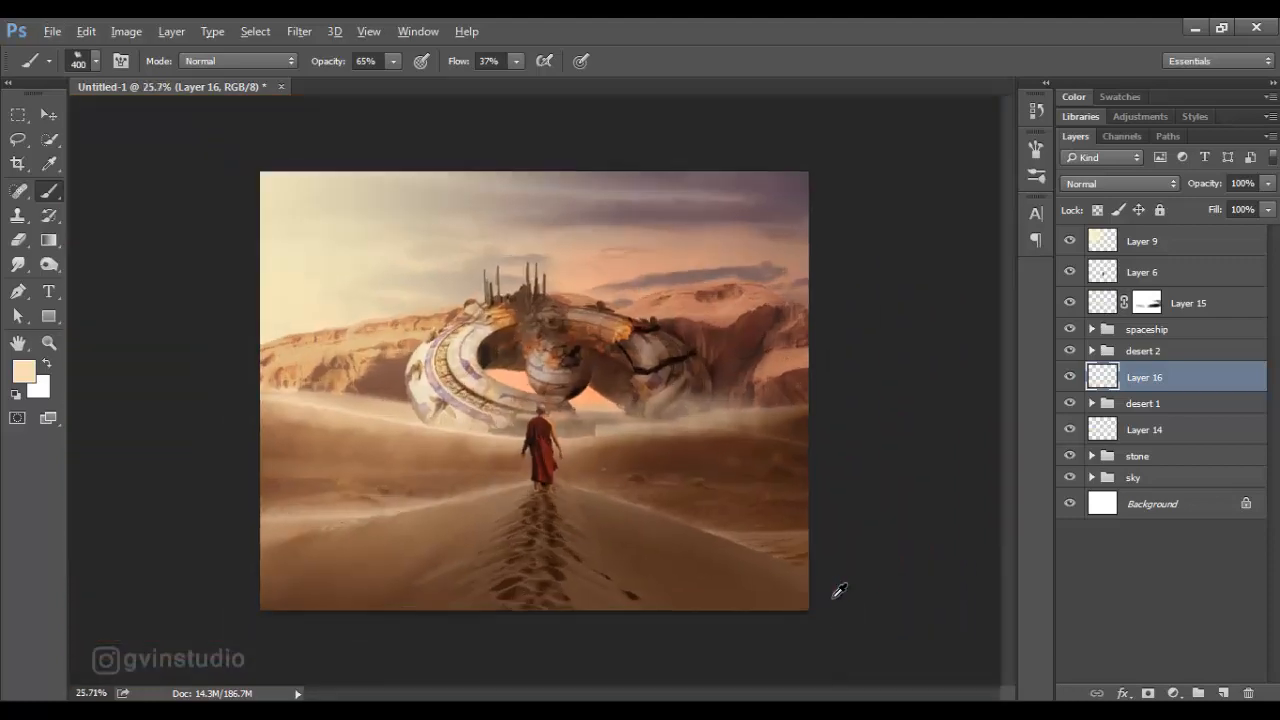
{"action": "scroll", "coordinate": [831, 588], "scroll_direction": "up", "scroll_amount": 1}
{"action": "key", "text": "v"}
{"action": "scroll", "coordinate": [838, 603], "scroll_direction": "down", "scroll_amount": 2}
{"action": "scroll", "coordinate": [837, 604], "scroll_direction": "up", "scroll_amount": 4}
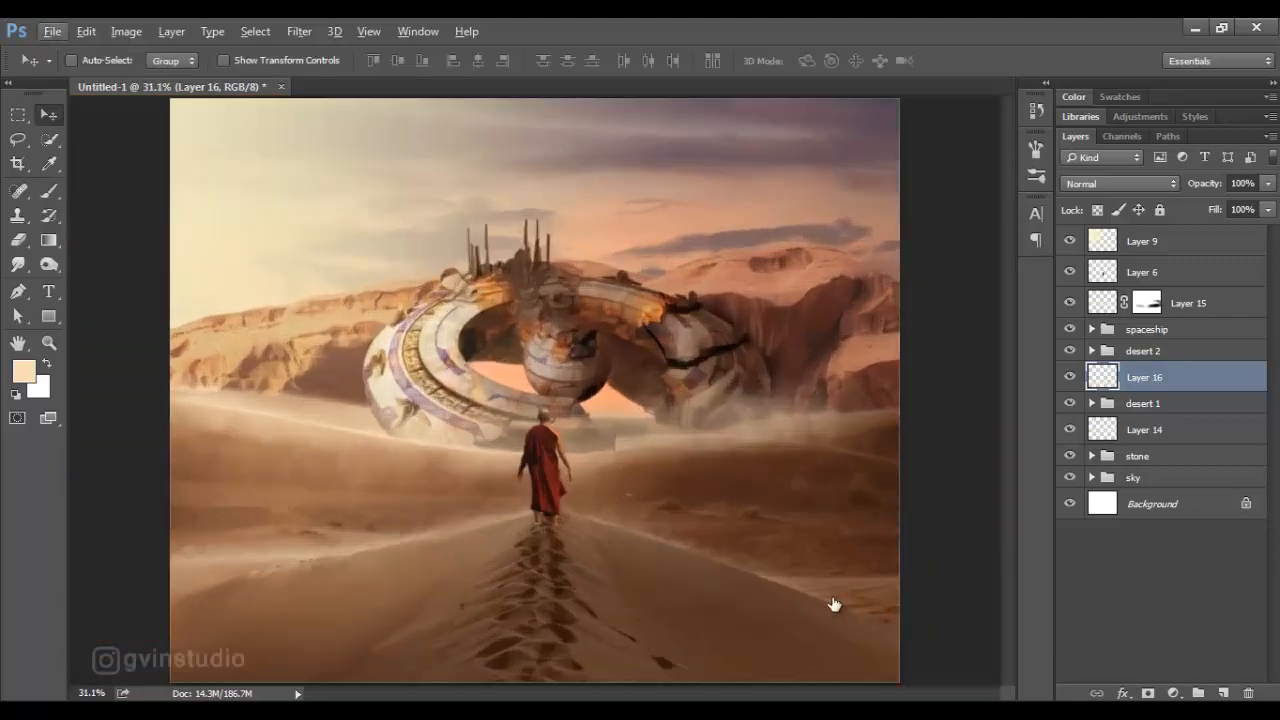
{"action": "left_click", "coordinate": [1188, 303]}
{"action": "left_click_drag", "start_coordinate": [1215, 210], "coordinate": [1193, 210]}
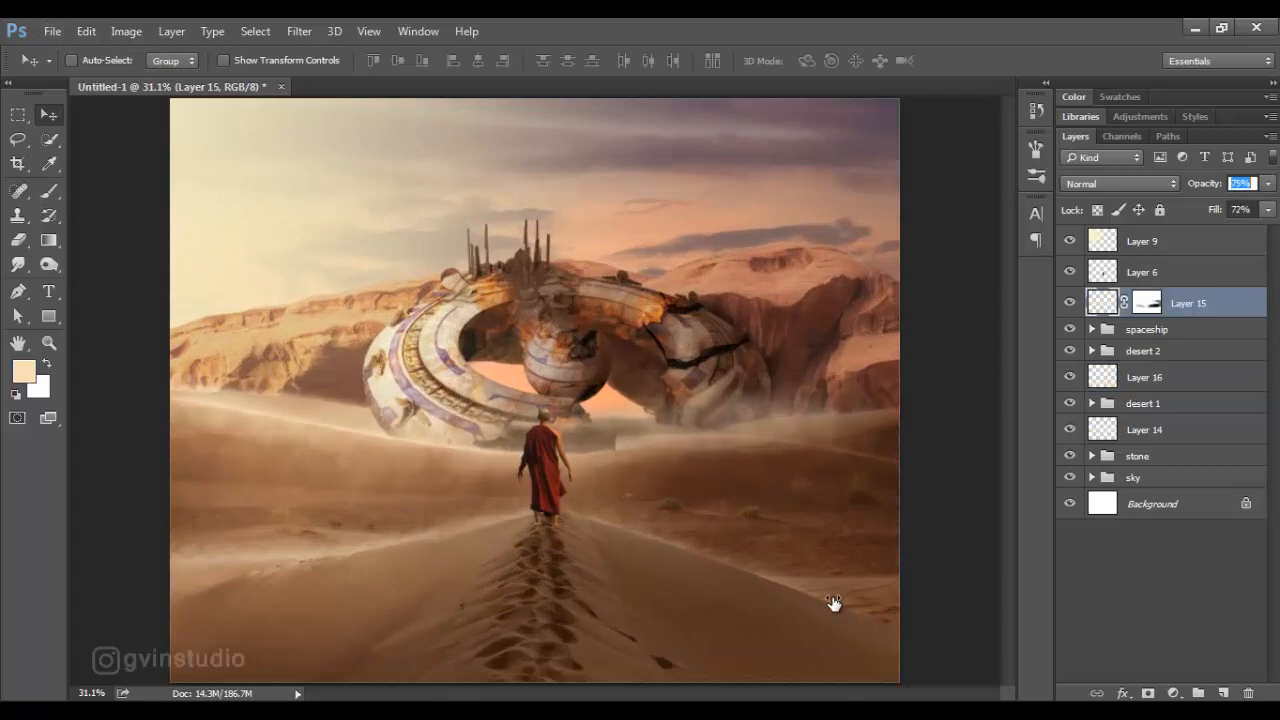
{"action": "scroll", "coordinate": [837, 604], "scroll_direction": "down", "scroll_amount": 1}
{"action": "scroll", "coordinate": [837, 604], "scroll_direction": "up", "scroll_amount": 1}
Paint white over parts of the cliffs on the stone group's Levels 5 mask with a soft 150 px brush at 65% opacity
{"action": "key", "text": "b"}
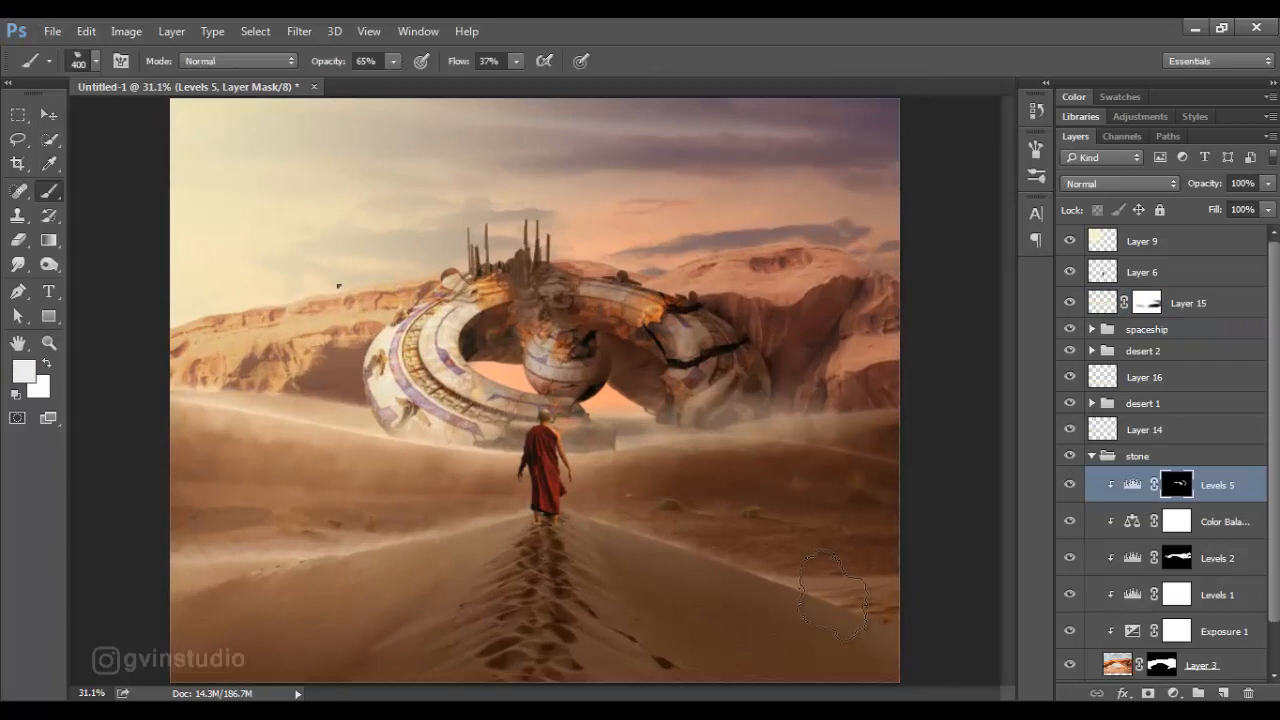
{"action": "key", "text": "Return"}
{"action": "key", "text": "Return"}
{"action": "key", "text": "d"}
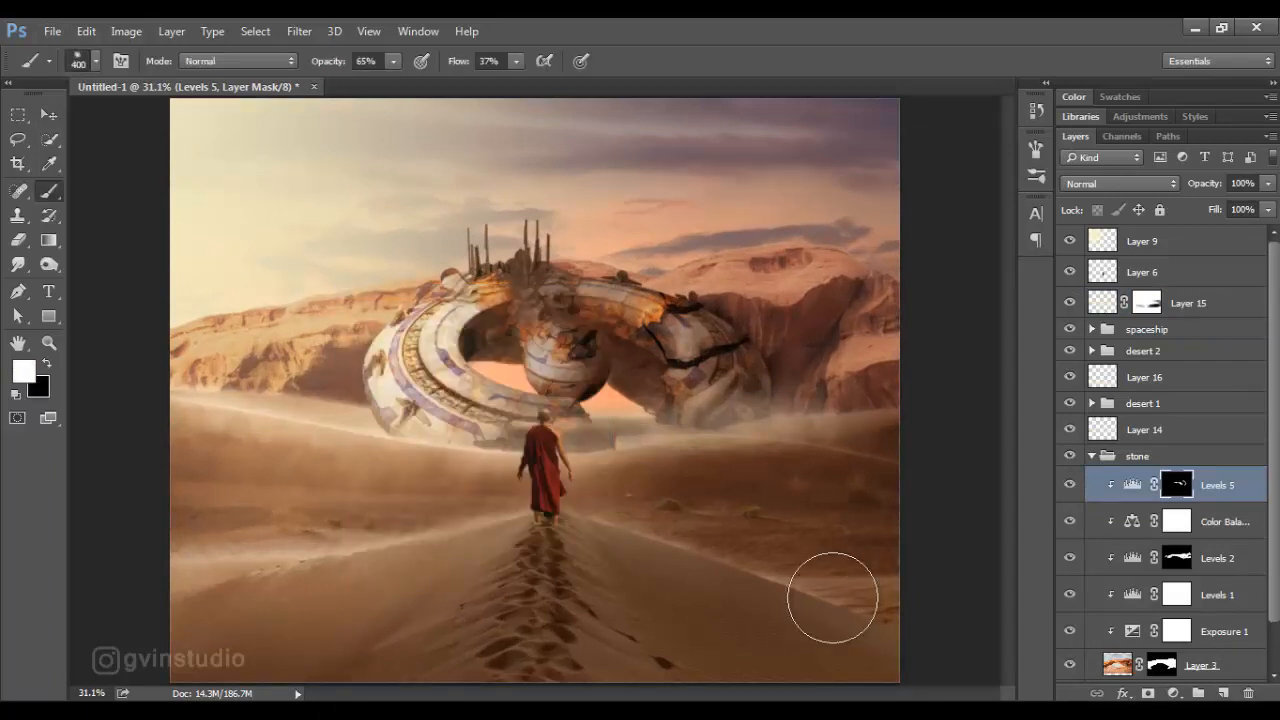
{"action": "key", "text": "bracketleft"}
{"action": "key", "text": "bracketleft"}
{"action": "key", "text": "bracketleft"}
{"action": "key", "text": "bracketleft"}
{"action": "key", "text": "bracketleft"}
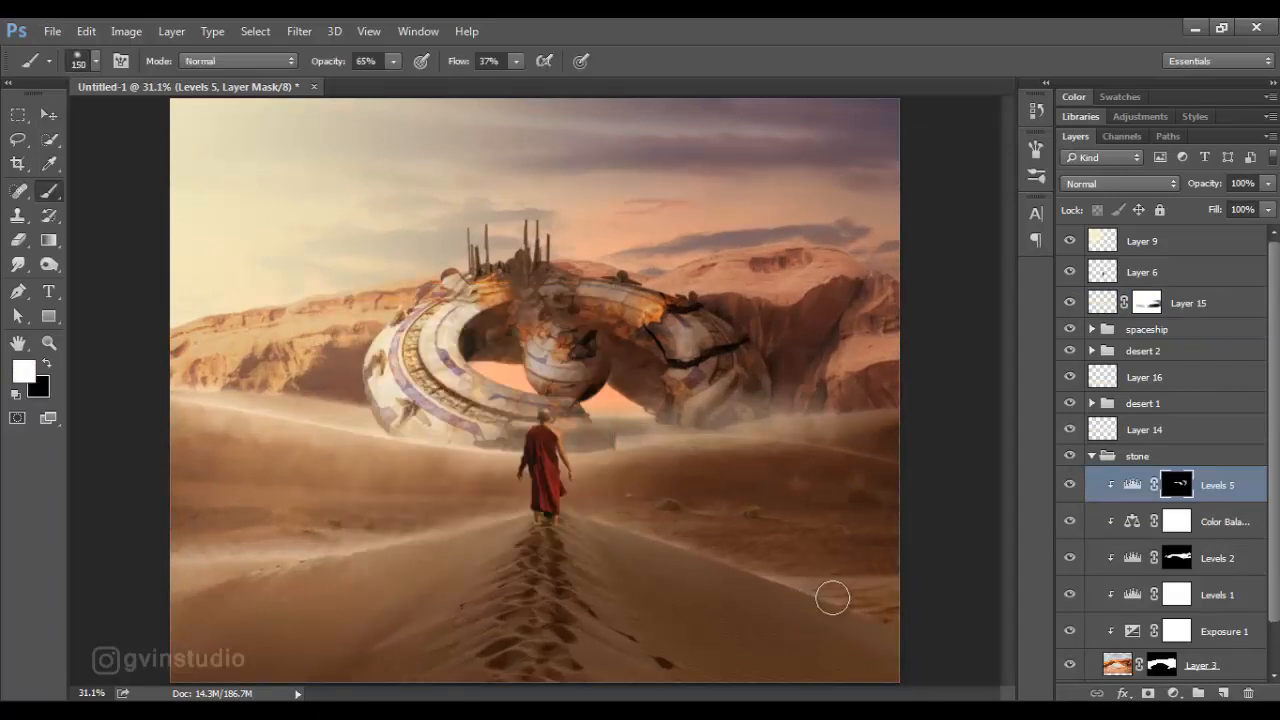
{"action": "left_click_drag", "start_coordinate": [832, 388], "coordinate": [842, 403]}
{"action": "left_click_drag", "start_coordinate": [876, 402], "coordinate": [889, 385]}
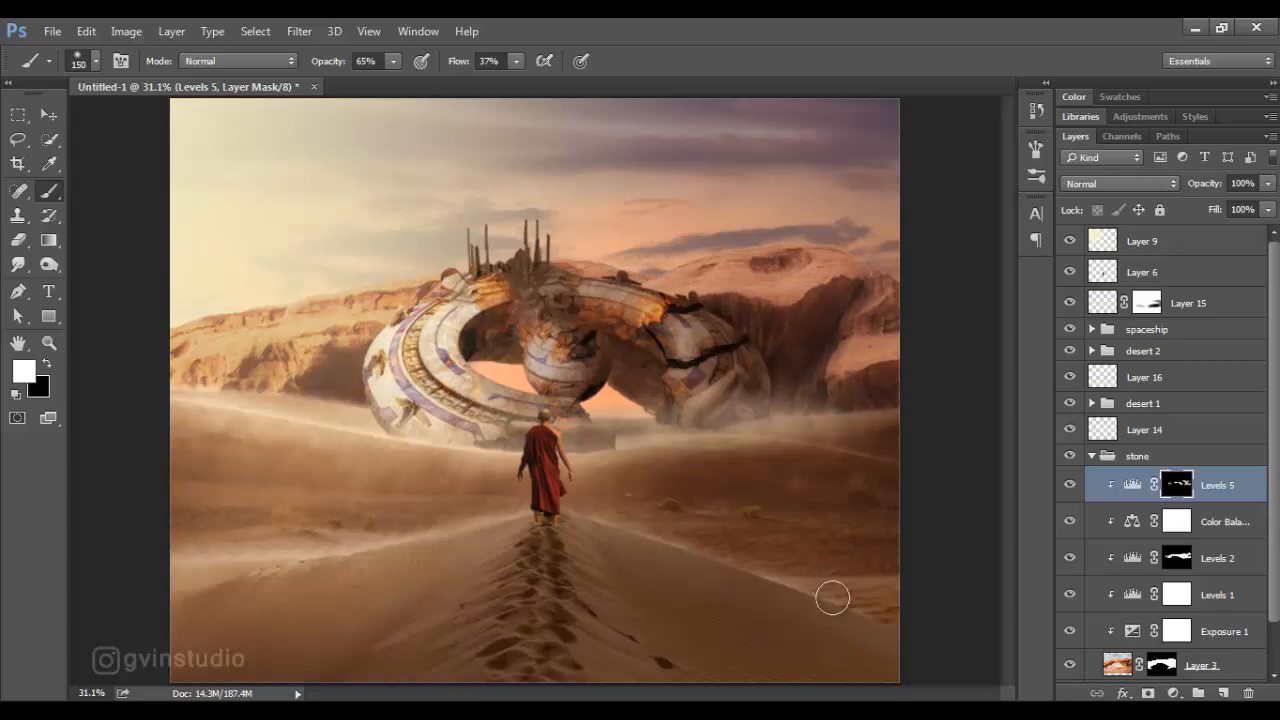
{"action": "scroll", "coordinate": [832, 598], "scroll_direction": "down", "scroll_amount": 8}
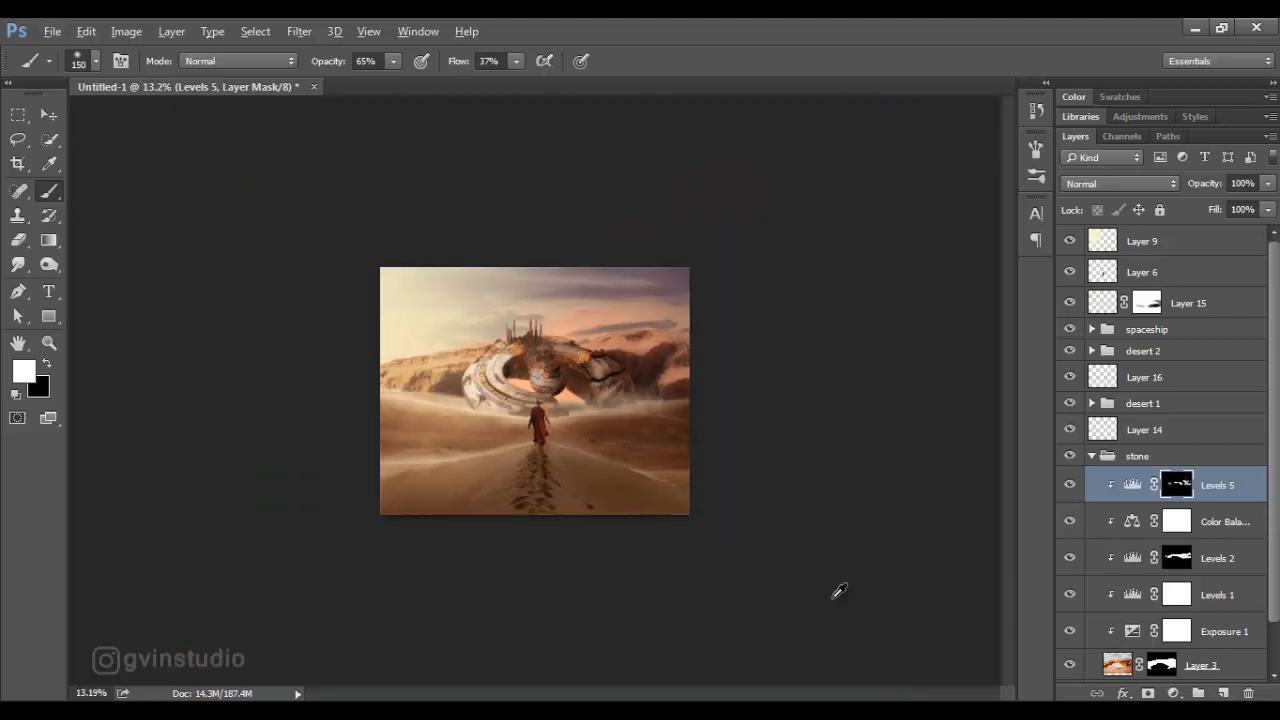
{"action": "scroll", "coordinate": [832, 598], "scroll_direction": "up", "scroll_amount": 8}
Clean up Layer 3's mask along the cliff ridge against the sky with a soft black 25 px brush at 100% opacity and flow
{"action": "key", "text": "v"}
{"action": "scroll", "coordinate": [832, 605], "scroll_direction": "up", "scroll_amount": 5}
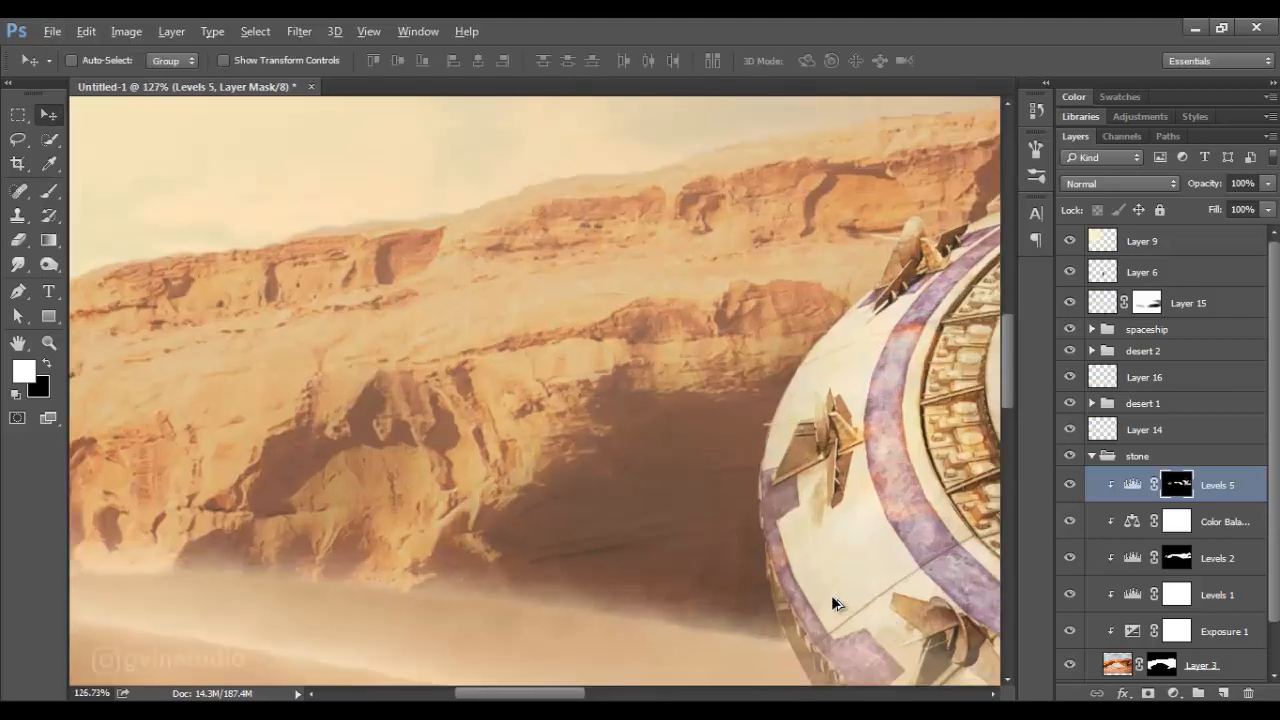
{"action": "left_click", "coordinate": [834, 606], "text": "ctrl"}
{"action": "key", "text": "b"}
{"action": "right_click", "coordinate": [834, 607]}
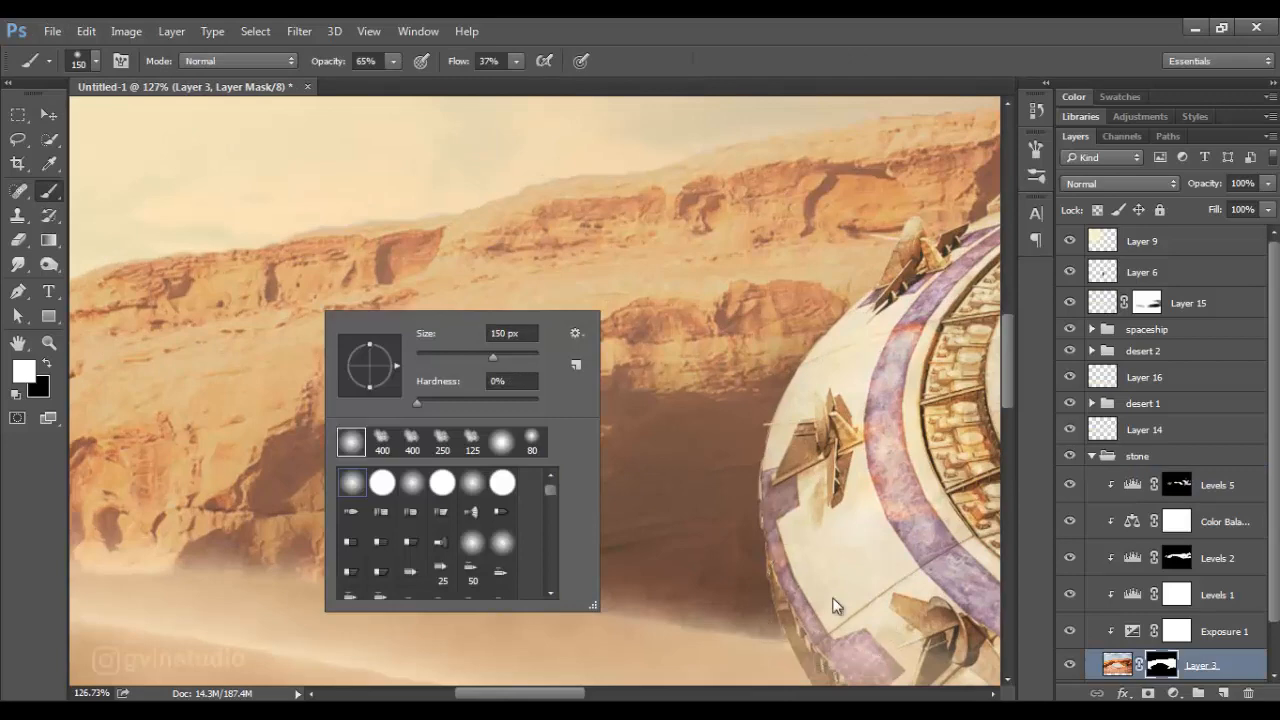
{"action": "key", "text": "Escape"}
{"action": "mouse_move", "coordinate": [832, 598]}
{"action": "left_mouse_down"}
{"action": "mouse_move", "coordinate": [832, 554]}
{"action": "mouse_move", "coordinate": [1132, 636]}
{"action": "left_mouse_up"}
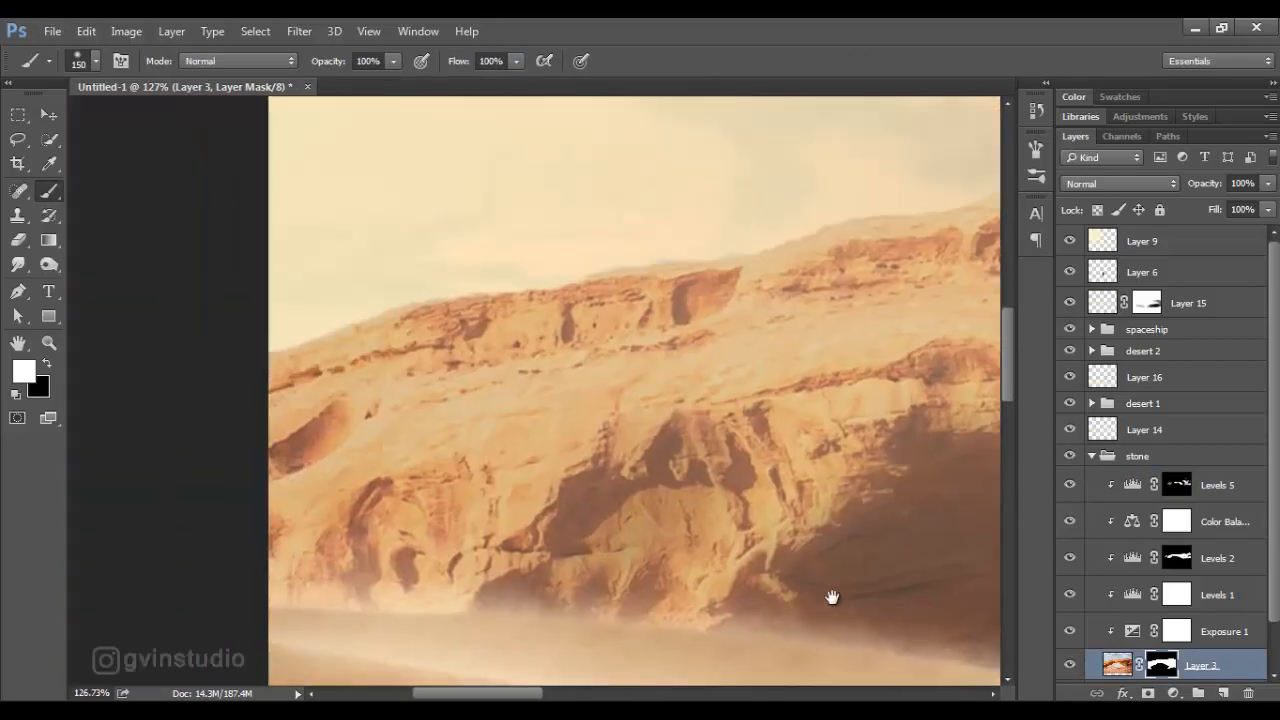
{"action": "key", "text": "bracketleft"}
{"action": "key", "text": "bracketleft"}
{"action": "key", "text": "bracketleft"}
{"action": "key", "text": "bracketleft"}
{"action": "key", "text": "bracketleft"}
{"action": "key", "text": "bracketleft"}
{"action": "key", "text": "bracketleft"}
{"action": "key", "text": "bracketleft"}
{"action": "left_click", "coordinate": [380, 288]}
{"action": "scroll", "coordinate": [832, 598], "scroll_direction": "down", "scroll_amount": 1}
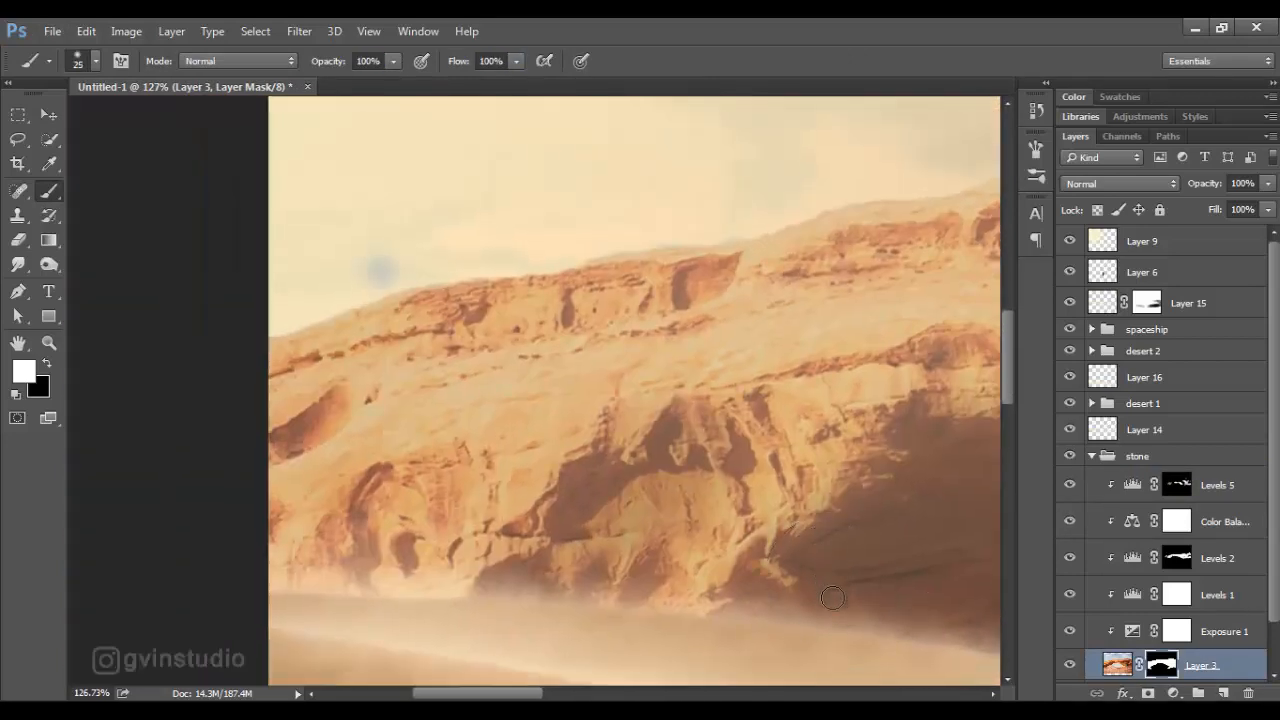
{"action": "left_click_drag", "start_coordinate": [440, 262], "coordinate": [288, 320]}
{"action": "key", "text": "ctrl+z"}
{"action": "key", "text": "x"}
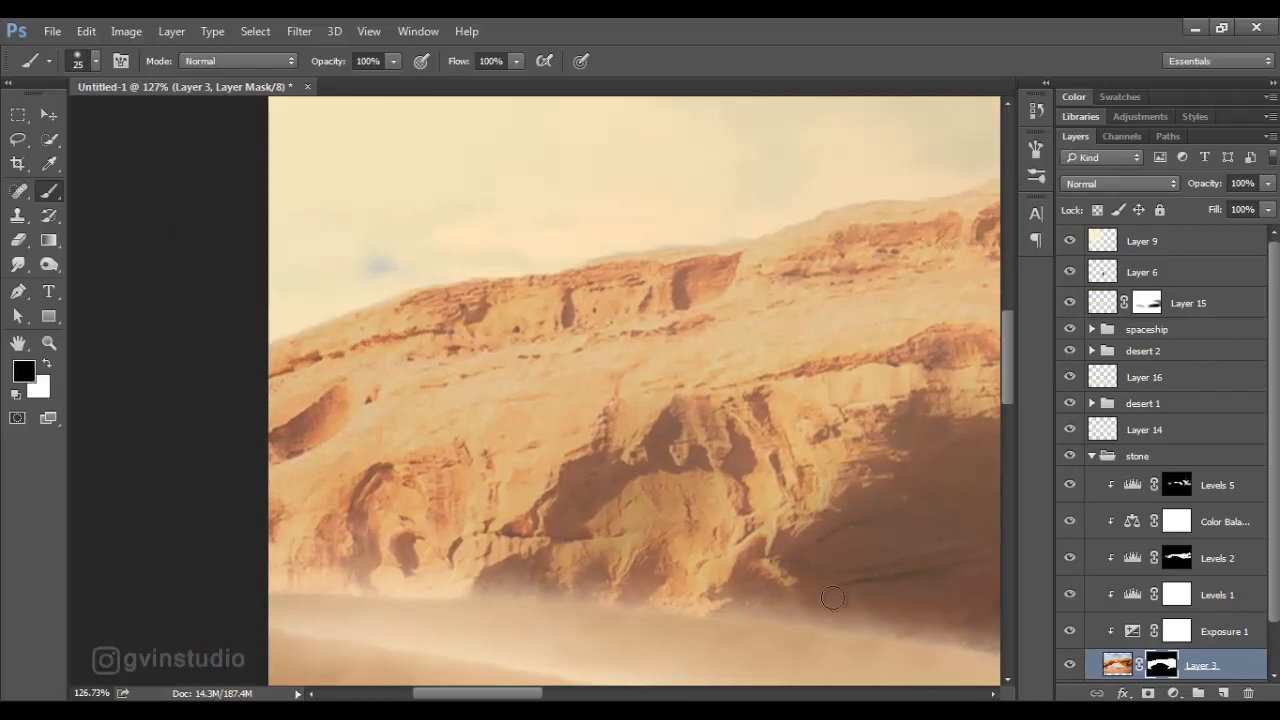
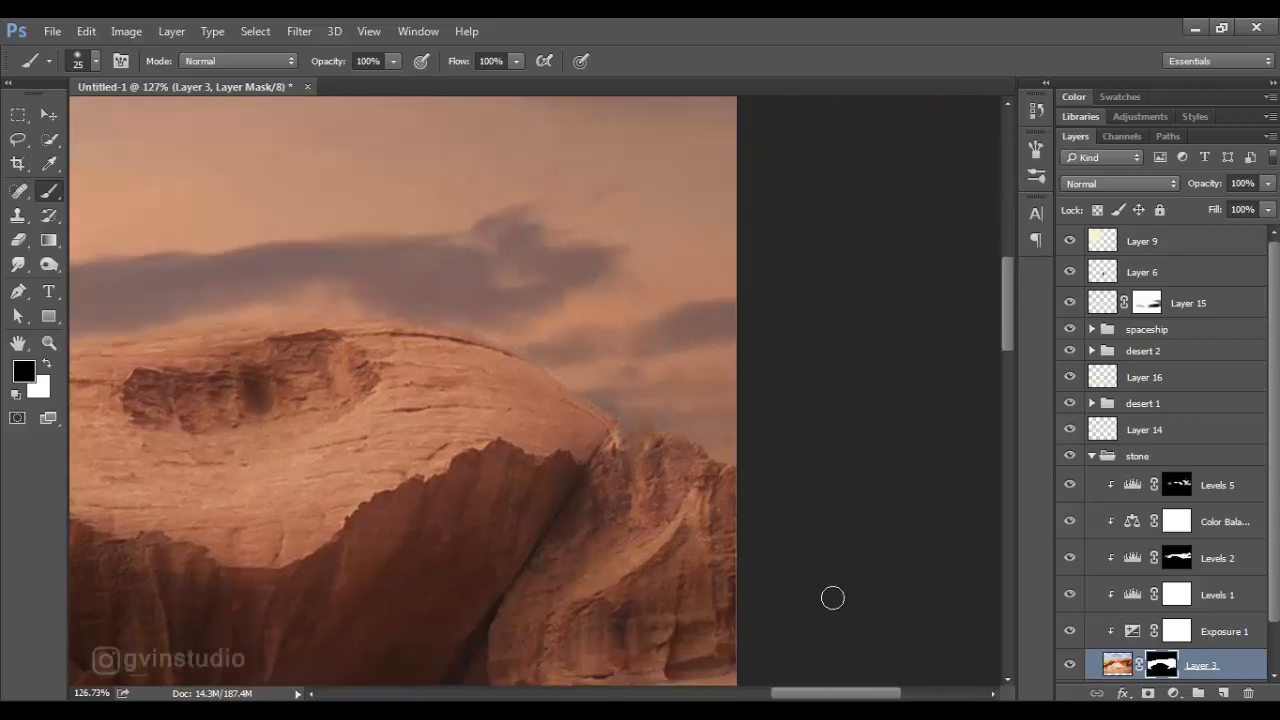
{"action": "scroll", "coordinate": [833, 598], "scroll_direction": "down", "scroll_amount": 20}
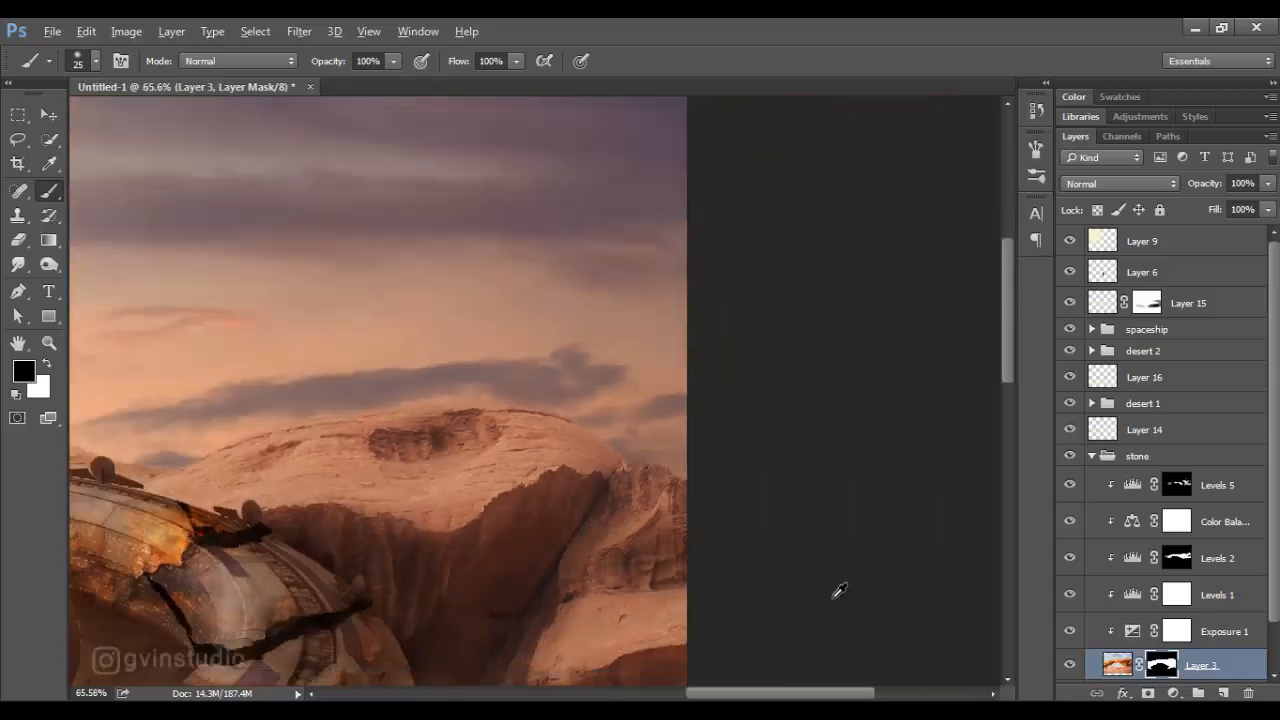
{"action": "scroll", "coordinate": [833, 598], "scroll_direction": "up", "scroll_amount": 5}
Scale the flock of birds in the bright left sky to about 42.7% and rename its group as bird
{"action": "key", "text": "v"}
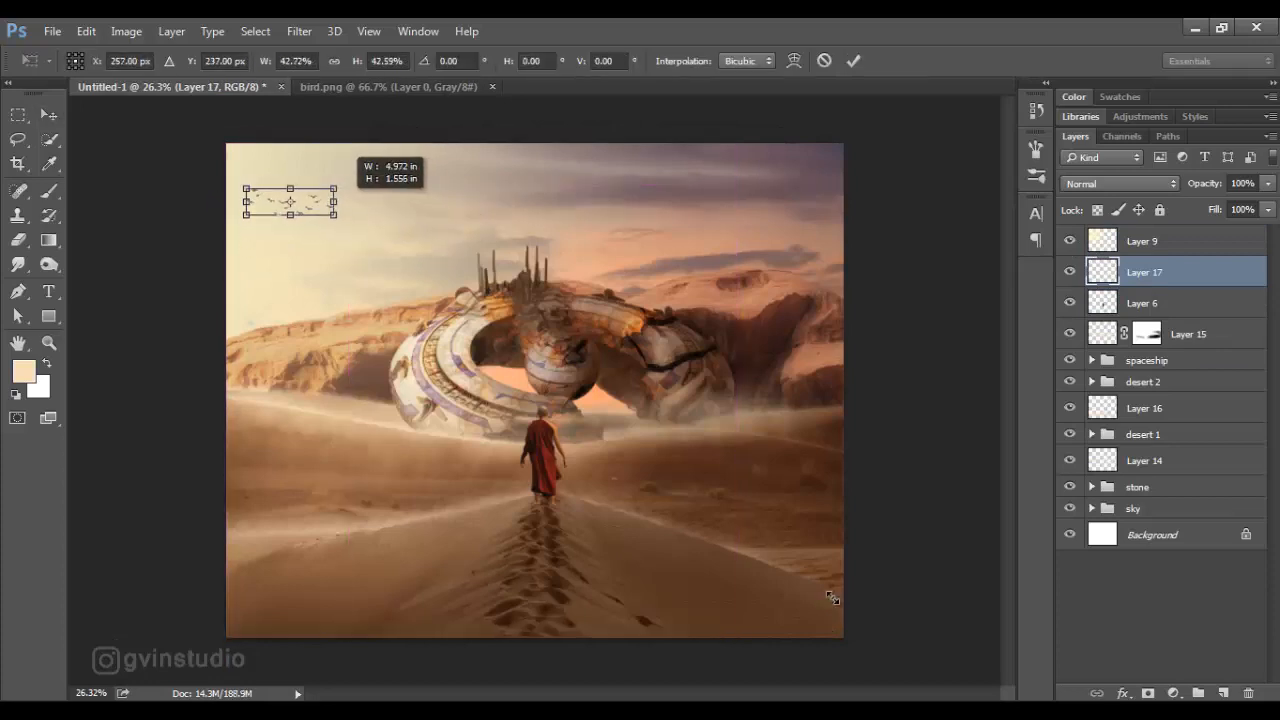
{"action": "key", "text": "Return"}
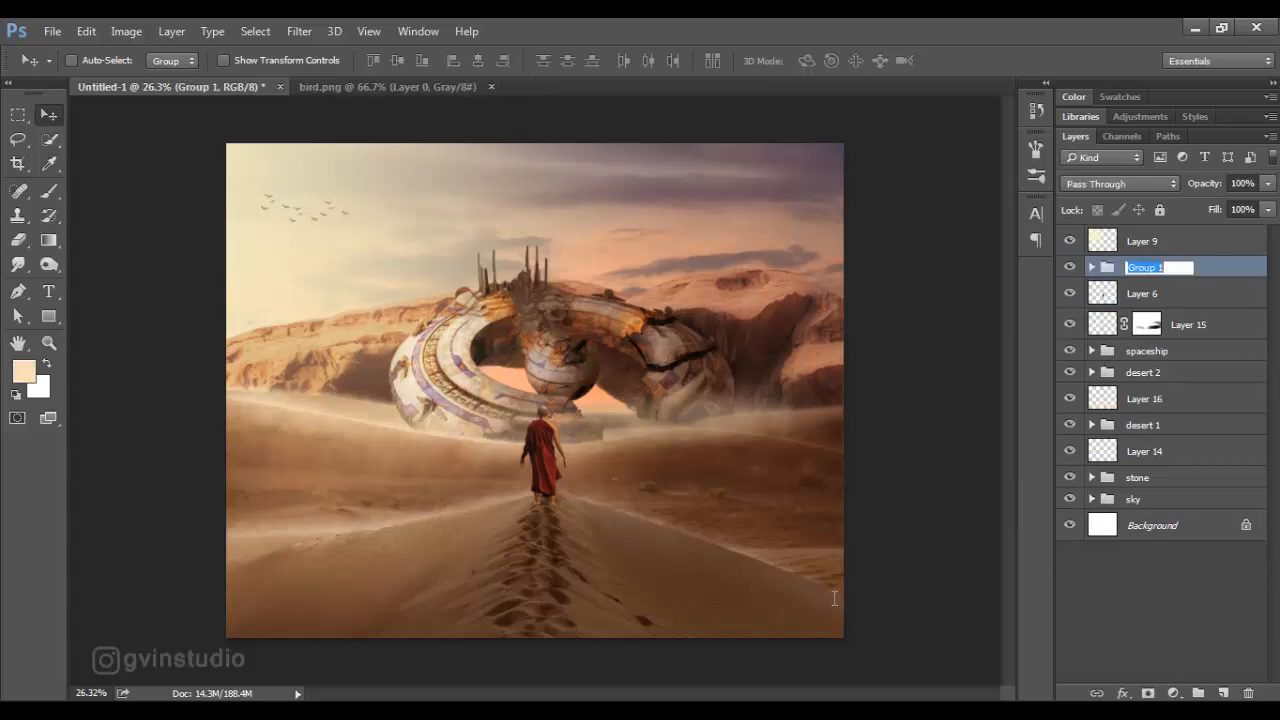
{"action": "type", "text": "bird"}
{"action": "key", "text": "Return"}
Add a mask to the monk's Layer 6 and choose the 400 px dust brush with black as the foreground colour
{"action": "key", "text": "alt+bracketleft"}
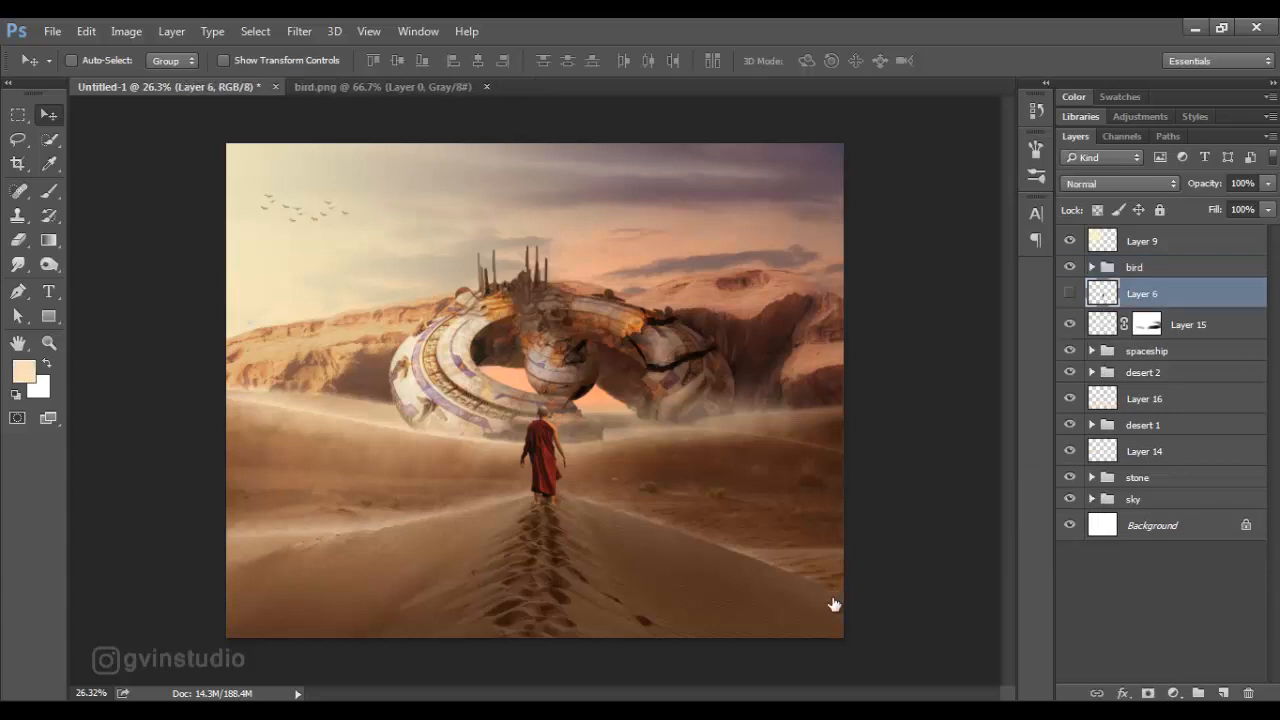
{"action": "key", "text": "b"}
{"action": "right_click", "coordinate": [834, 604]}
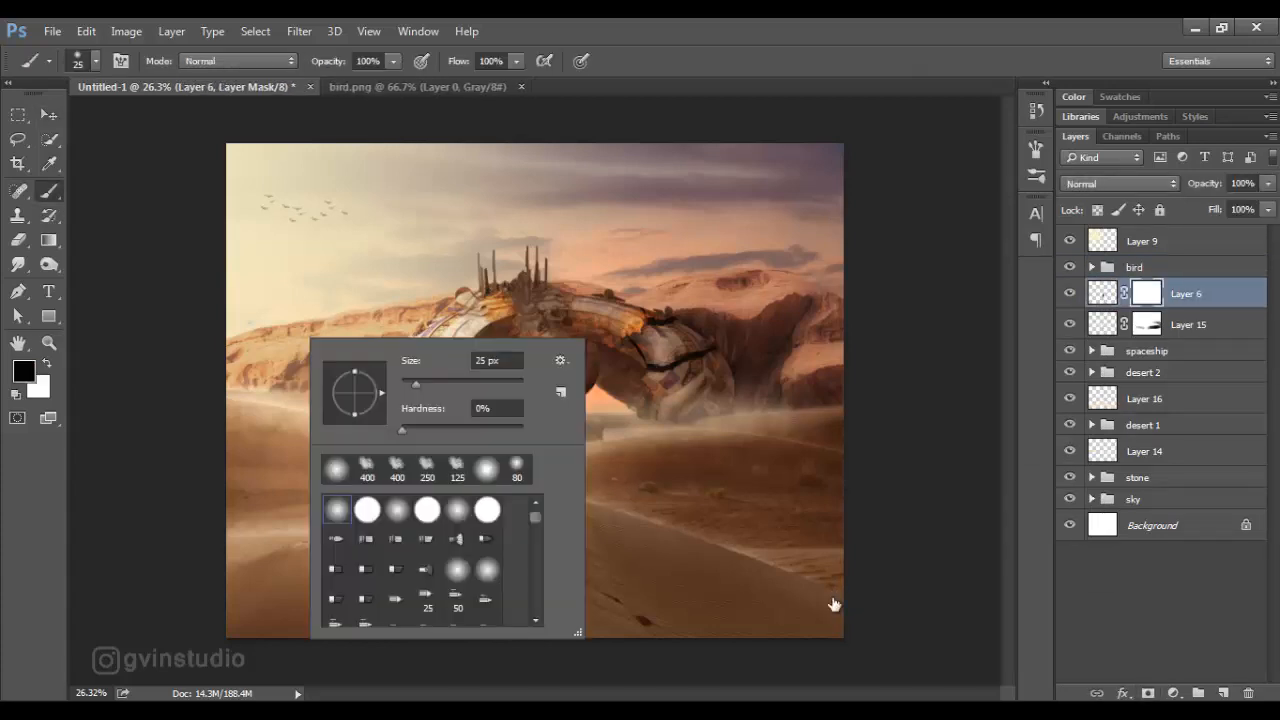
{"action": "key", "text": "Return"}
{"action": "scroll", "coordinate": [835, 597], "scroll_direction": "up", "scroll_amount": 5}
{"action": "scroll", "coordinate": [835, 597], "scroll_direction": "up", "scroll_amount": 7}
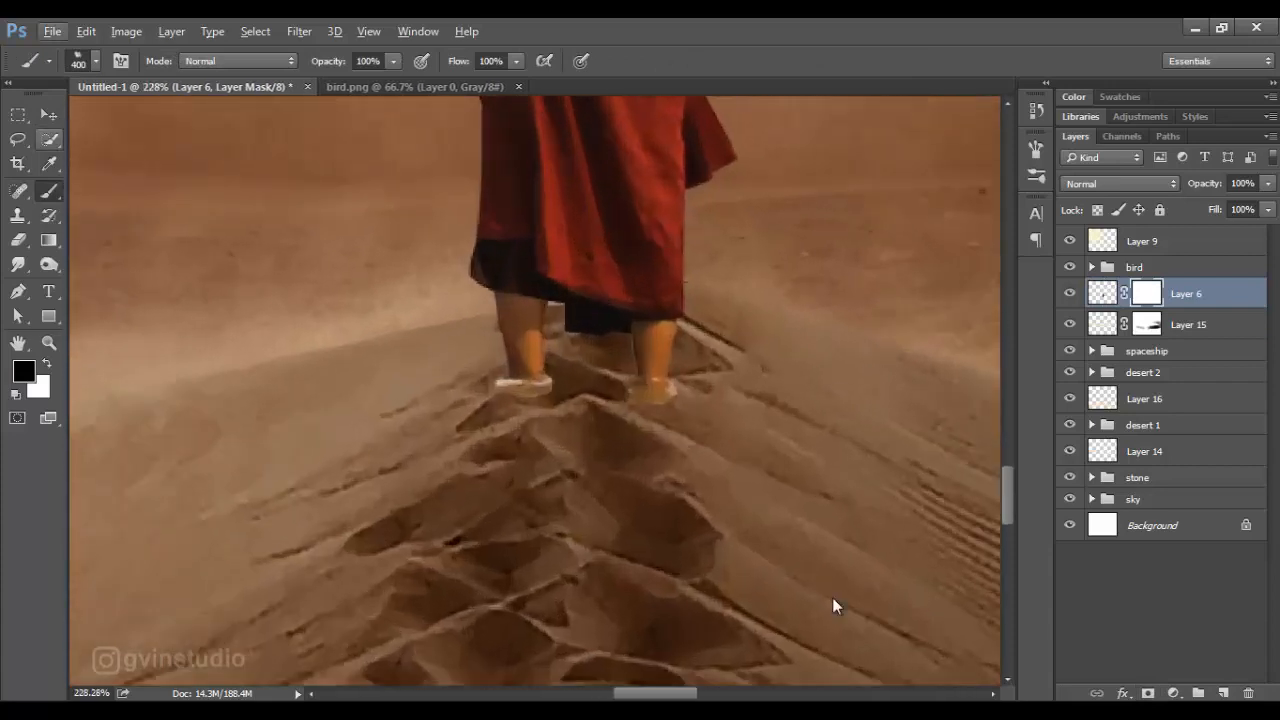
Nudge the monk about 0.097 in right and 0.056 in up on the dune ridge
{"action": "key", "text": "v"}
{"action": "key", "text": "ctrl+2"}
{"action": "key", "text": "Right"}
{"action": "key", "text": "Right"}
{"action": "key", "text": "Right"}
{"action": "key", "text": "Right"}
{"action": "key", "text": "Right"}
{"action": "key", "text": "Up"}
{"action": "key", "text": "Up"}
{"action": "key", "text": "Up"}
{"action": "key", "text": "Up"}
{"action": "key", "text": "Right"}
{"action": "key", "text": "Right"}
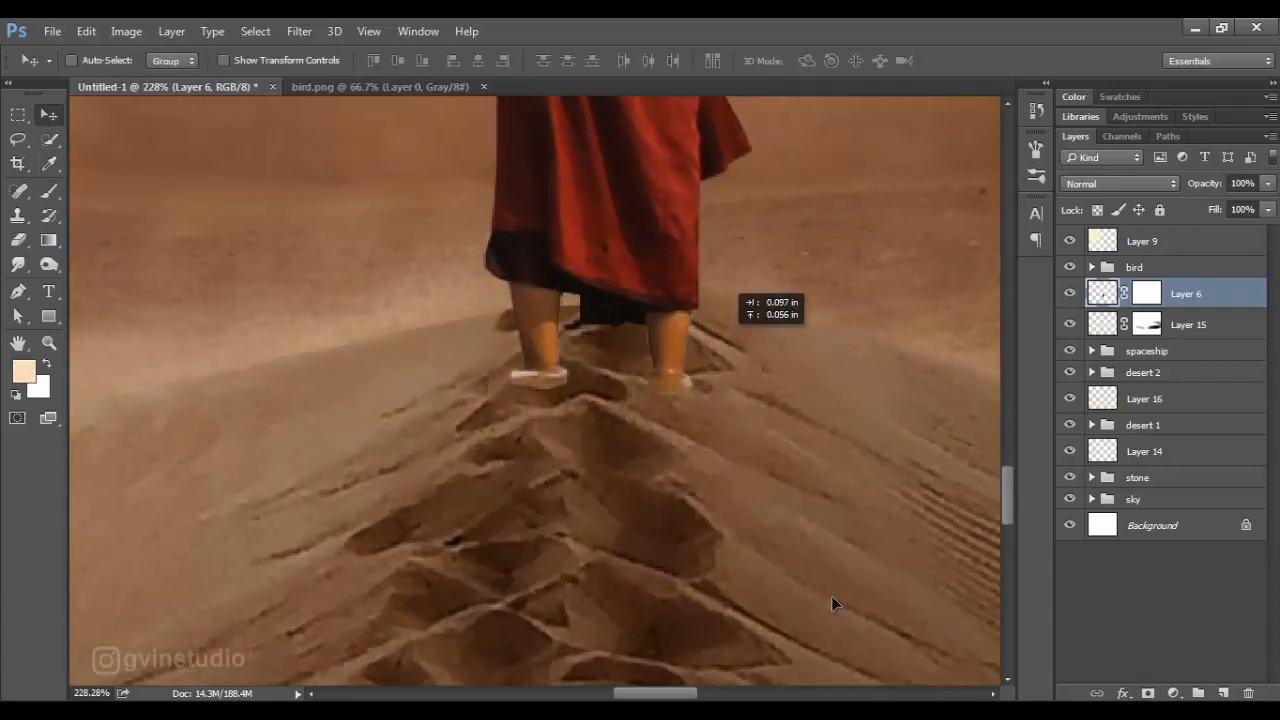
Hide the soles of the monk's feet on Layer 6's mask with the dust brush reduced to 20 px, sinking them into the sand
{"action": "key", "text": "ctrl+backslash"}
{"action": "key", "text": "b"}
{"action": "key", "text": "bracketleft"}
{"action": "key", "text": "bracketleft"}
{"action": "key", "text": "bracketleft"}
{"action": "key", "text": "bracketleft"}
{"action": "key", "text": "bracketleft"}
{"action": "key", "text": "bracketleft"}
{"action": "key", "text": "bracketleft"}
{"action": "key", "text": "bracketleft"}
{"action": "key", "text": "bracketleft"}
{"action": "key", "text": "bracketleft"}
{"action": "key", "text": "bracketleft"}
{"action": "key", "text": "bracketleft"}
{"action": "key", "text": "bracketleft"}
{"action": "key", "text": "bracketleft"}
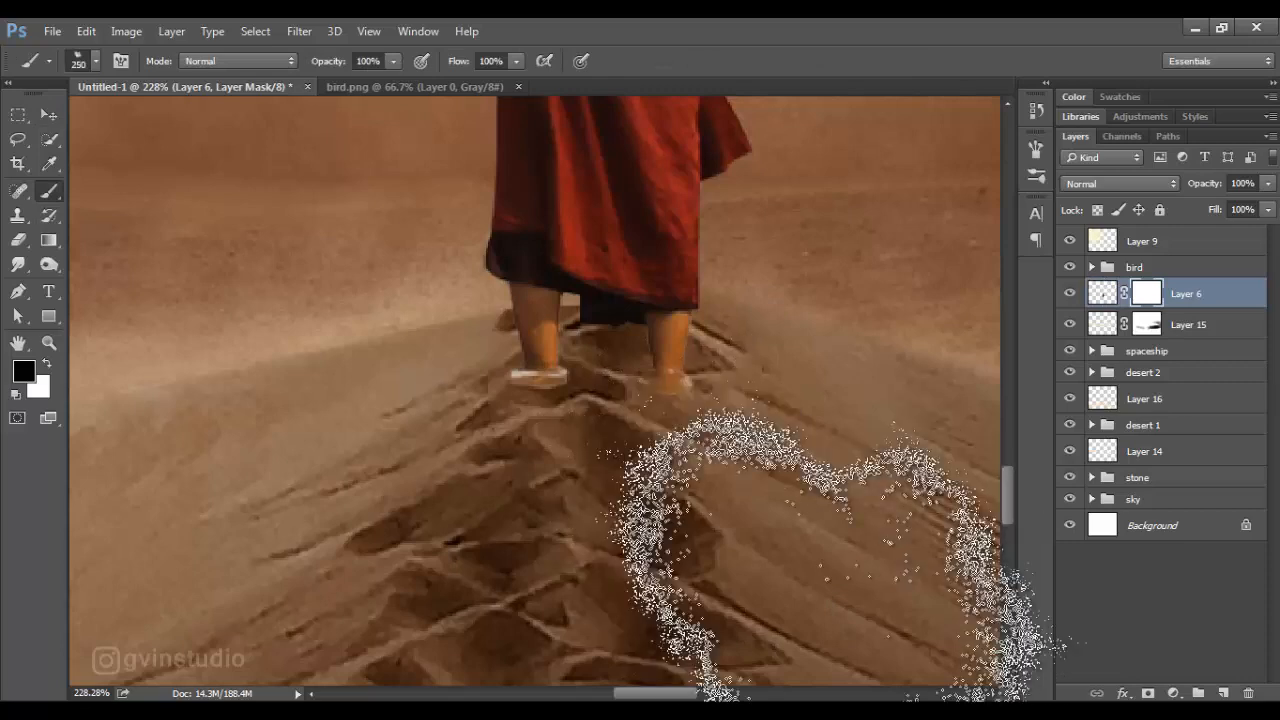
{"action": "key", "text": "bracketleft"}
{"action": "key", "text": "bracketleft"}
{"action": "left_click_drag", "start_coordinate": [544, 398], "coordinate": [560, 389]}
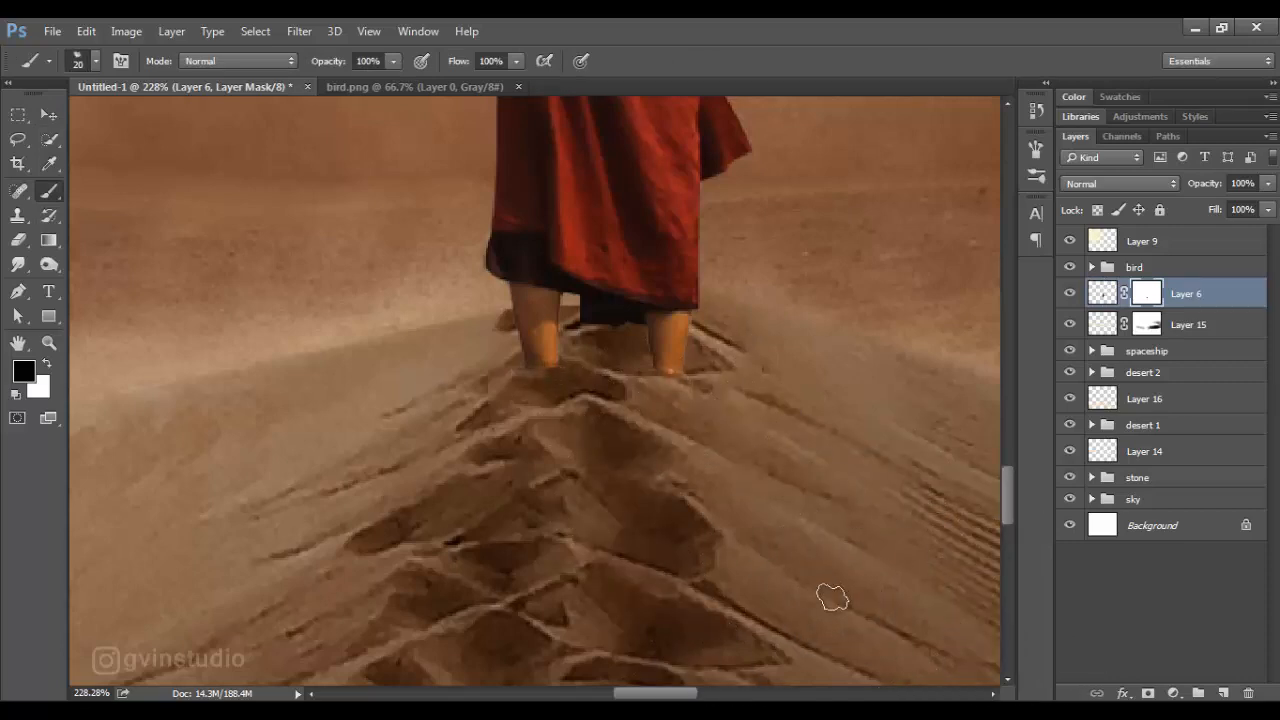
{"action": "key", "text": "v"}
{"action": "scroll", "coordinate": [832, 598], "scroll_direction": "down", "scroll_amount": 12}
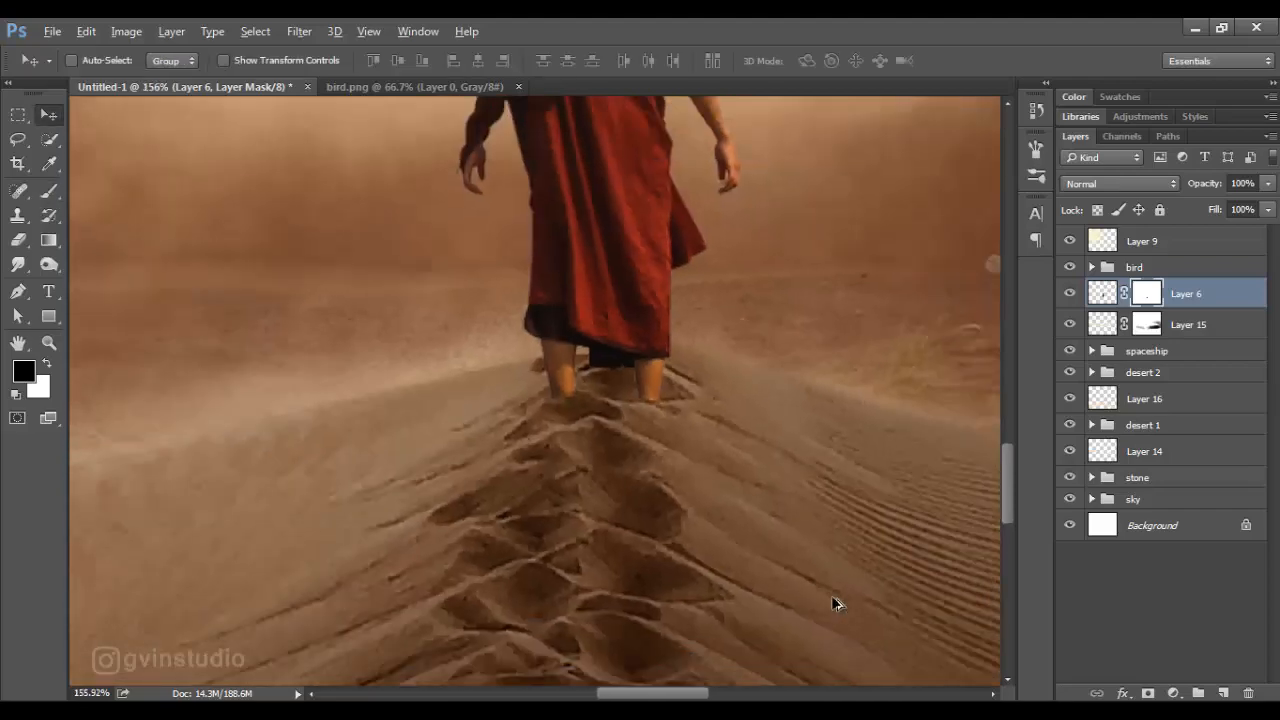
{"action": "scroll", "coordinate": [838, 603], "scroll_direction": "up", "scroll_amount": 1}
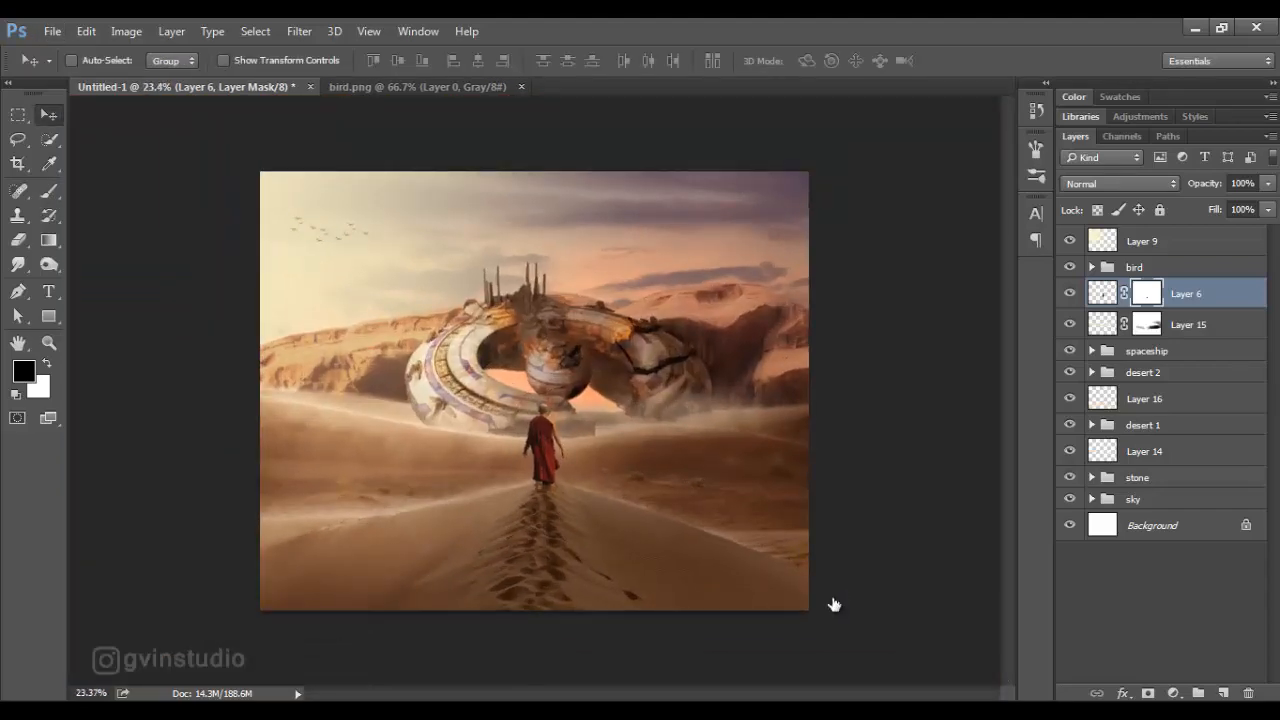
Flip the monk on Layer 6 horizontally and shift him about 0.056 in right on the footprint trail
{"action": "left_click", "coordinate": [1102, 293]}
{"action": "key", "text": "ctrl+t"}
{"action": "right_click", "coordinate": [548, 472]}
{"action": "left_click", "coordinate": [618, 435]}
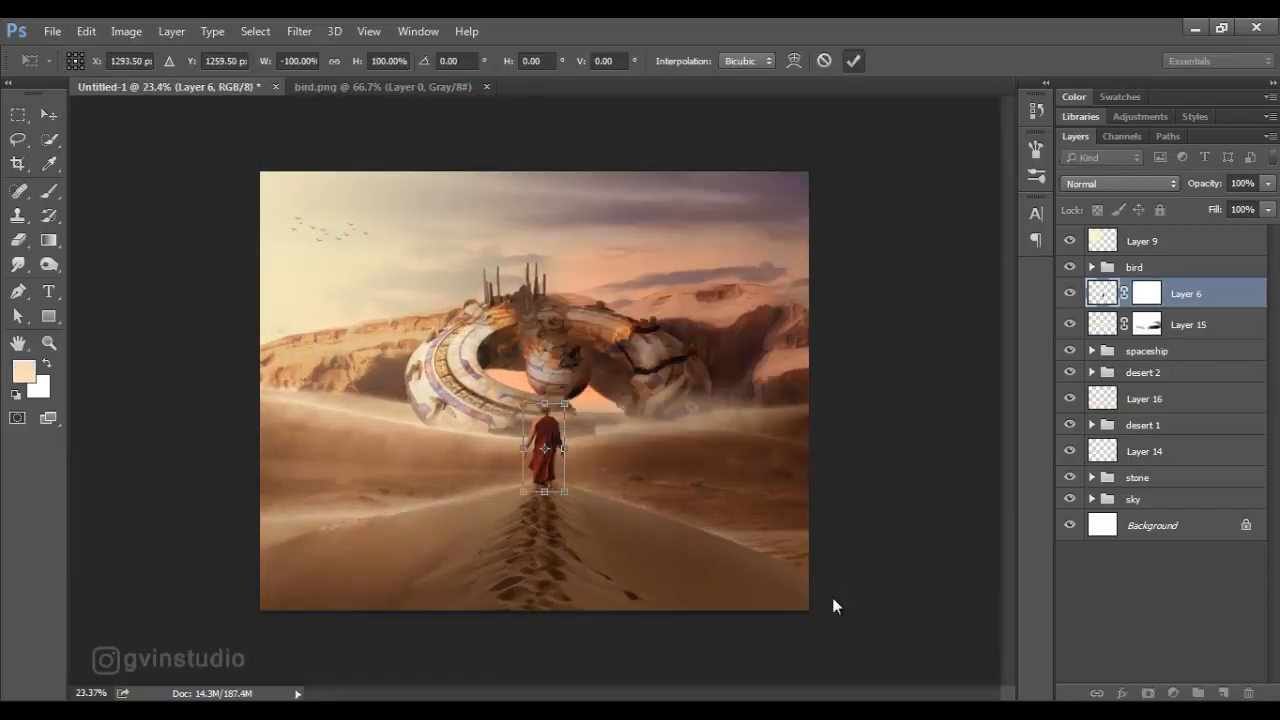
{"action": "key", "text": "Return"}
{"action": "scroll", "coordinate": [834, 605], "scroll_direction": "up", "scroll_amount": 10}
{"action": "key", "text": "shift+Right"}
{"action": "key", "text": "shift+Right"}
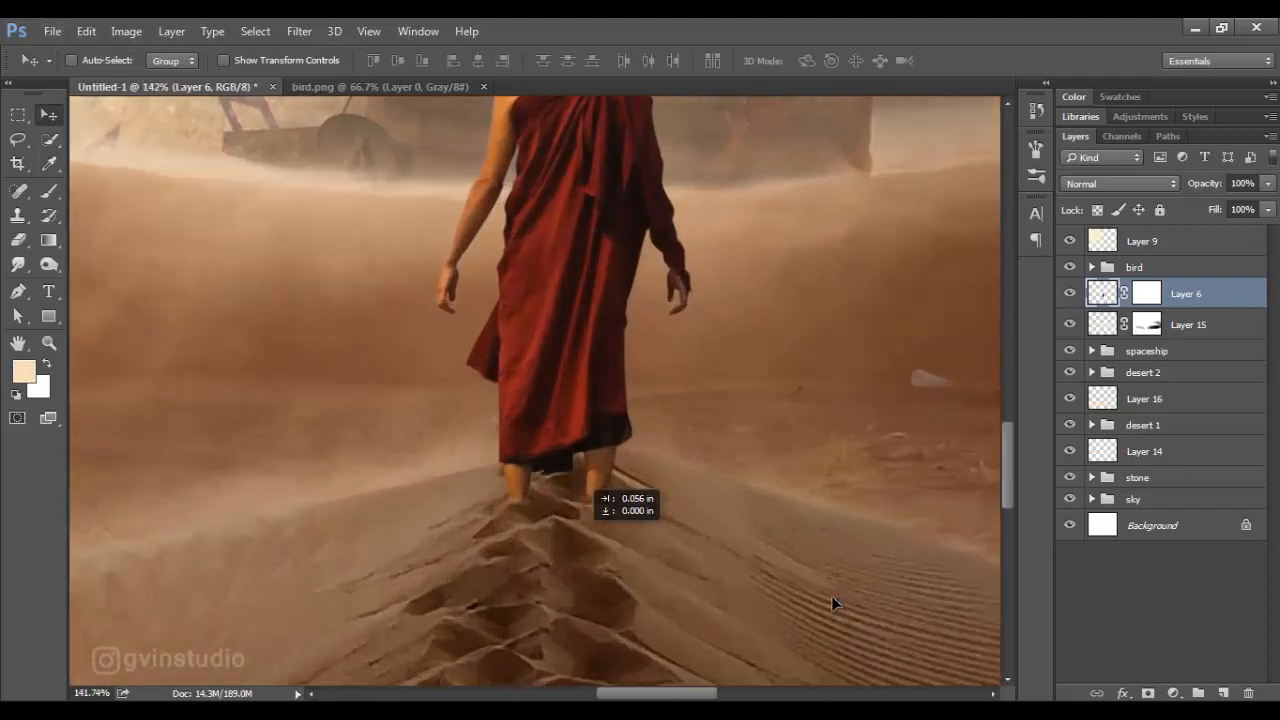
{"action": "scroll", "coordinate": [838, 603], "scroll_direction": "down", "scroll_amount": 10}
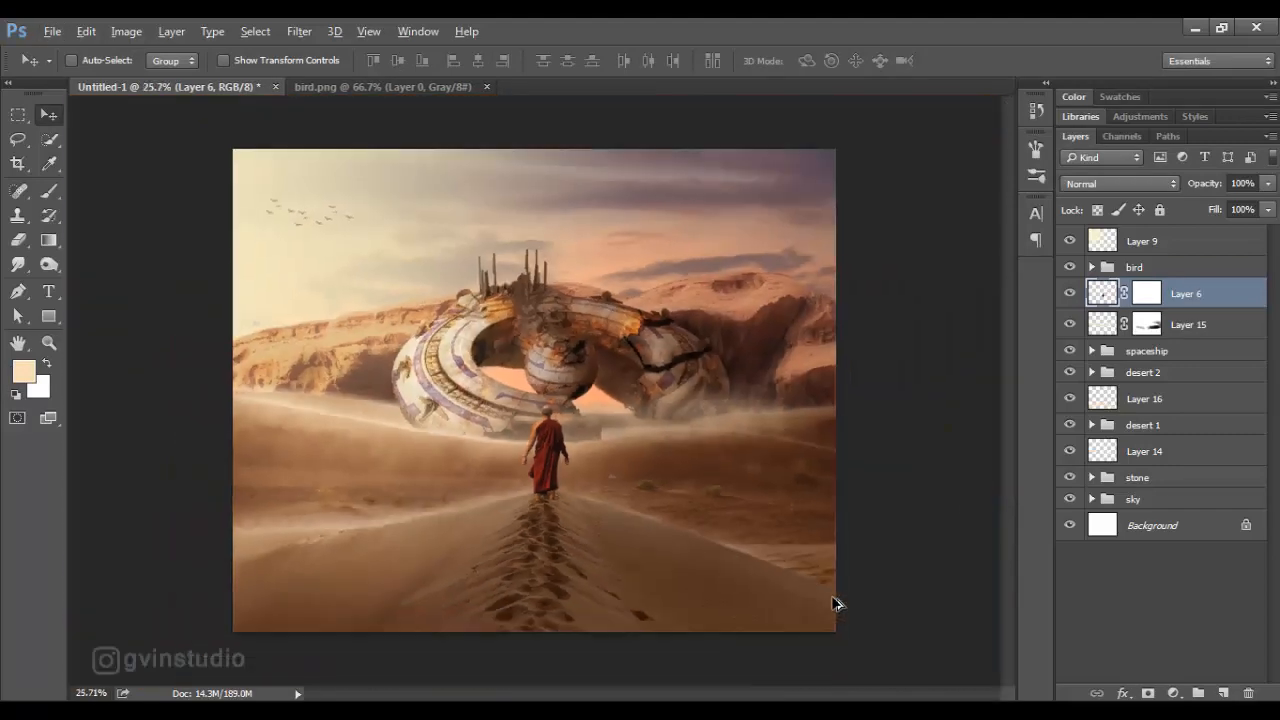
{"action": "scroll", "coordinate": [836, 603], "scroll_direction": "up", "scroll_amount": 1}
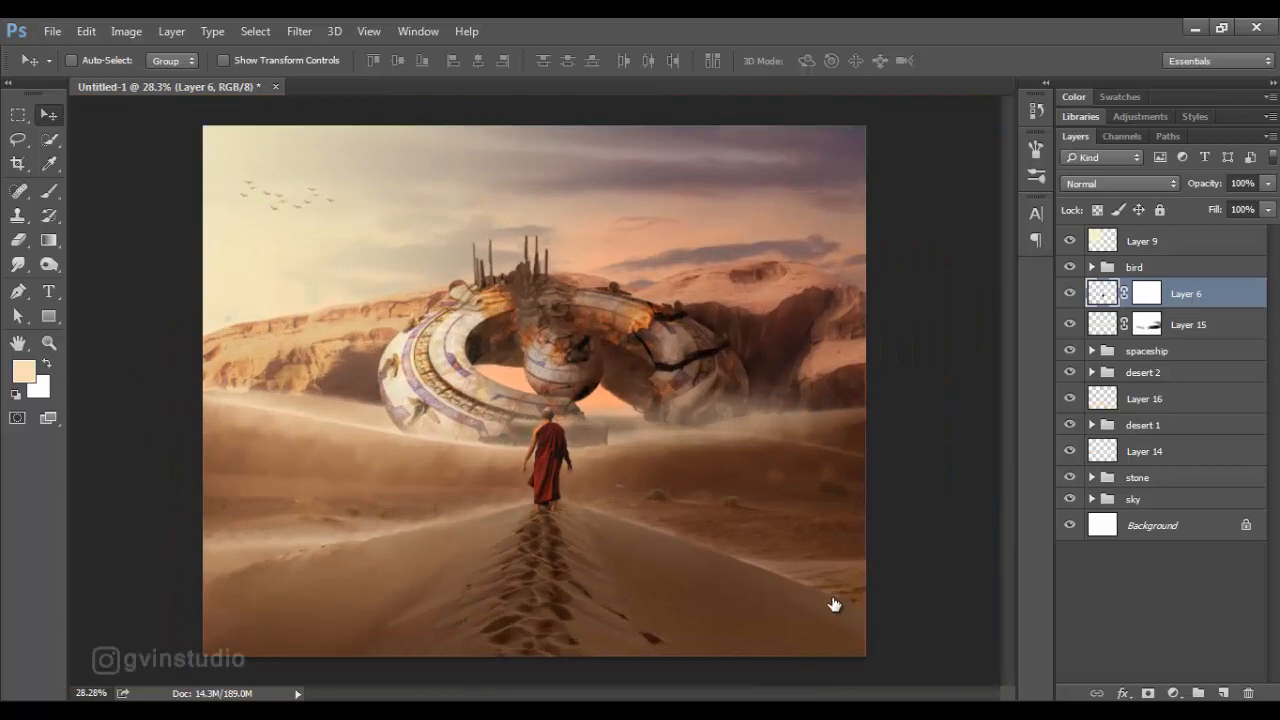
Add a new layer beneath the monk and fill his silhouette on it with black
{"action": "key", "text": "alt+bracketleft"}
{"action": "key", "text": "ctrl+alt+shift+n"}
{"action": "left_click", "coordinate": [1102, 293], "text": "ctrl"}
{"action": "key", "text": "d"}
{"action": "key", "text": "alt+BackSpace"}
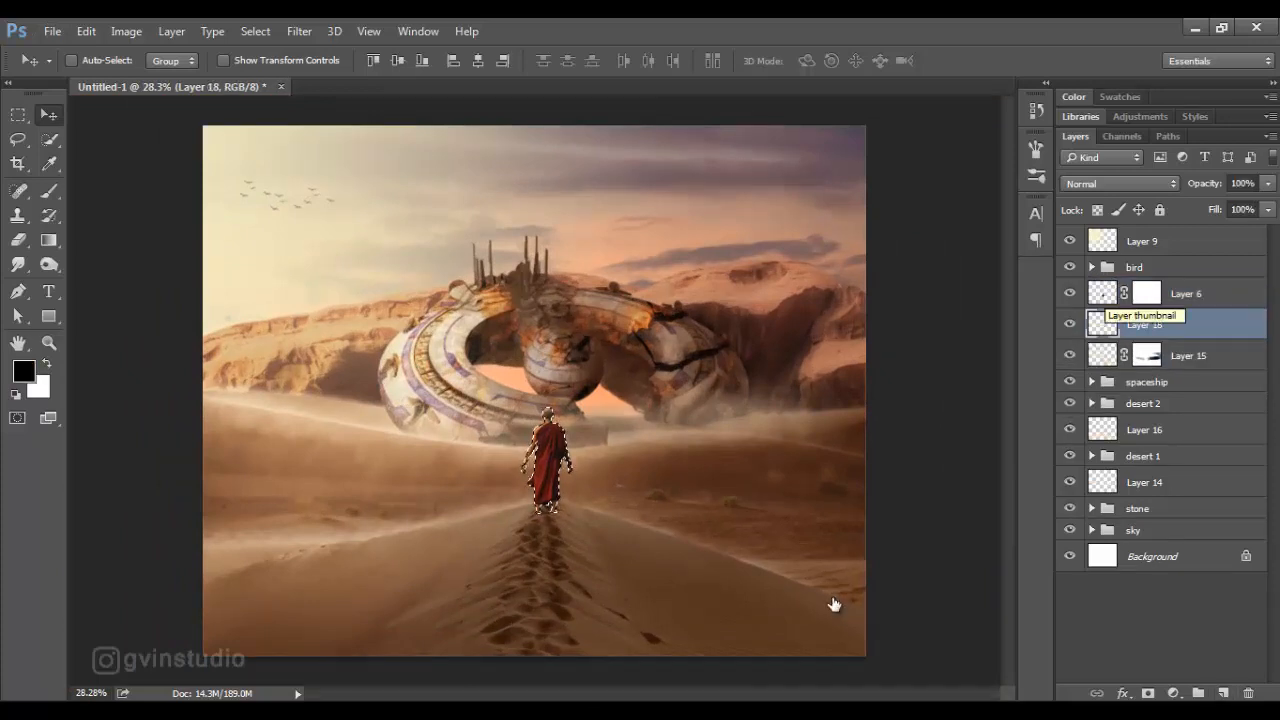
{"action": "key", "text": "ctrl+d"}
Transform the black silhouette into a cast shadow stretching from the monk's feet down the right slope of the dune
{"action": "key", "text": "ctrl+t"}
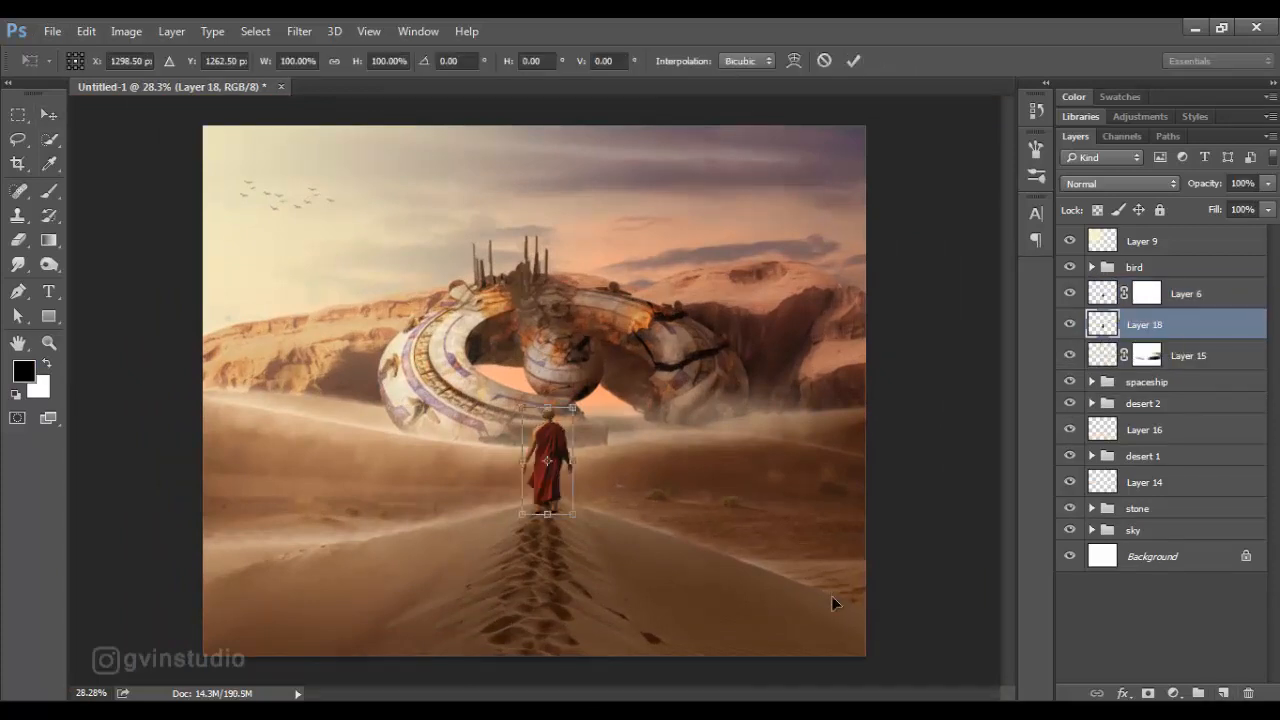
{"action": "right_click", "coordinate": [552, 445]}
{"action": "left_click", "coordinate": [602, 226]}
{"action": "mouse_move", "coordinate": [547, 407]}
{"action": "left_mouse_down"}
{"action": "mouse_move", "coordinate": [621, 554]}
{"action": "mouse_move", "coordinate": [637, 554]}
{"action": "mouse_move", "coordinate": [595, 505]}
{"action": "left_mouse_up"}
{"action": "key", "text": "Return"}
Add a layer mask to the monk's shadow on Layer 18 and choose the 20 px brush
{"action": "scroll", "coordinate": [569, 536], "scroll_direction": "up", "scroll_amount": 10}
{"action": "scroll", "coordinate": [602, 503], "scroll_direction": "down", "scroll_amount": 3}
{"action": "scroll", "coordinate": [602, 503], "scroll_direction": "up", "scroll_amount": 2}
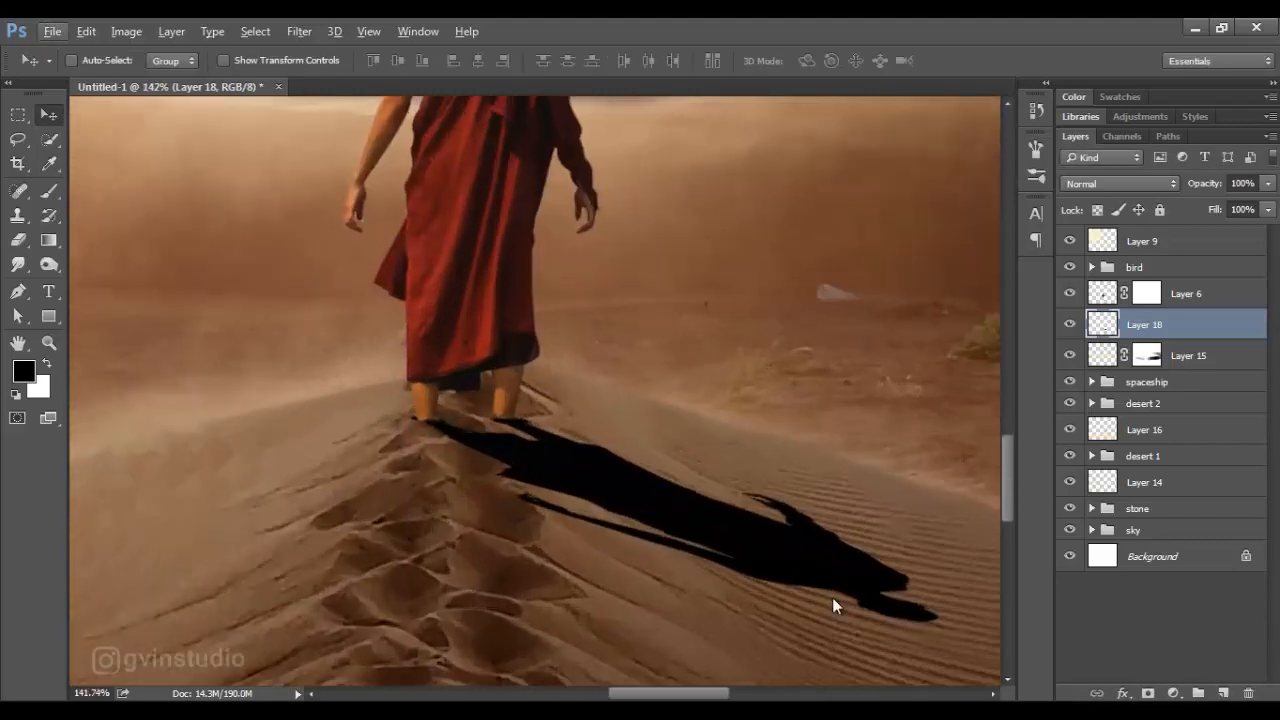
{"action": "left_click", "coordinate": [1148, 693]}
{"action": "key", "text": "b"}
{"action": "right_click", "coordinate": [168, 267]}
{"action": "left_click", "coordinate": [227, 398]}
{"action": "key", "text": "Return"}
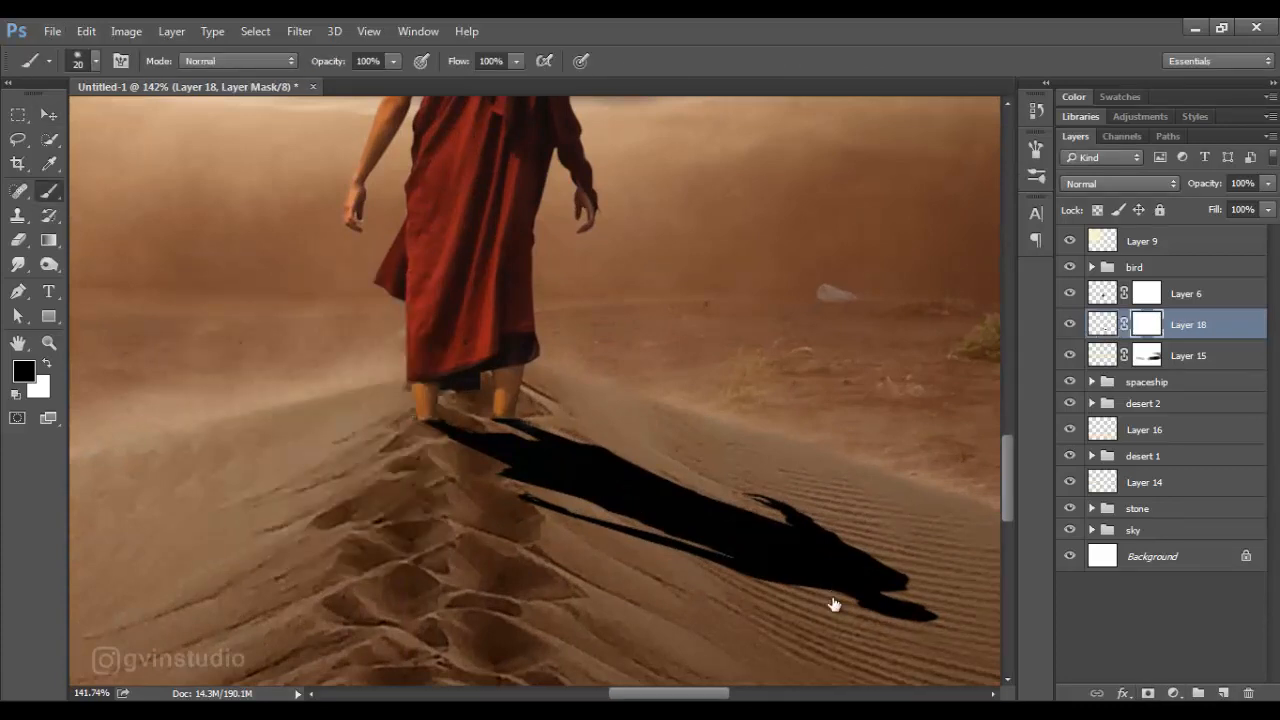
Darken the sand directly under the monk's feet on Layer 15 with the black brush reduced to 6 px
{"action": "key", "text": "alt+bracketleft"}
{"action": "right_click", "coordinate": [833, 601]}
{"action": "key", "text": "Return"}
{"action": "scroll", "coordinate": [832, 597], "scroll_direction": "up", "scroll_amount": 1}
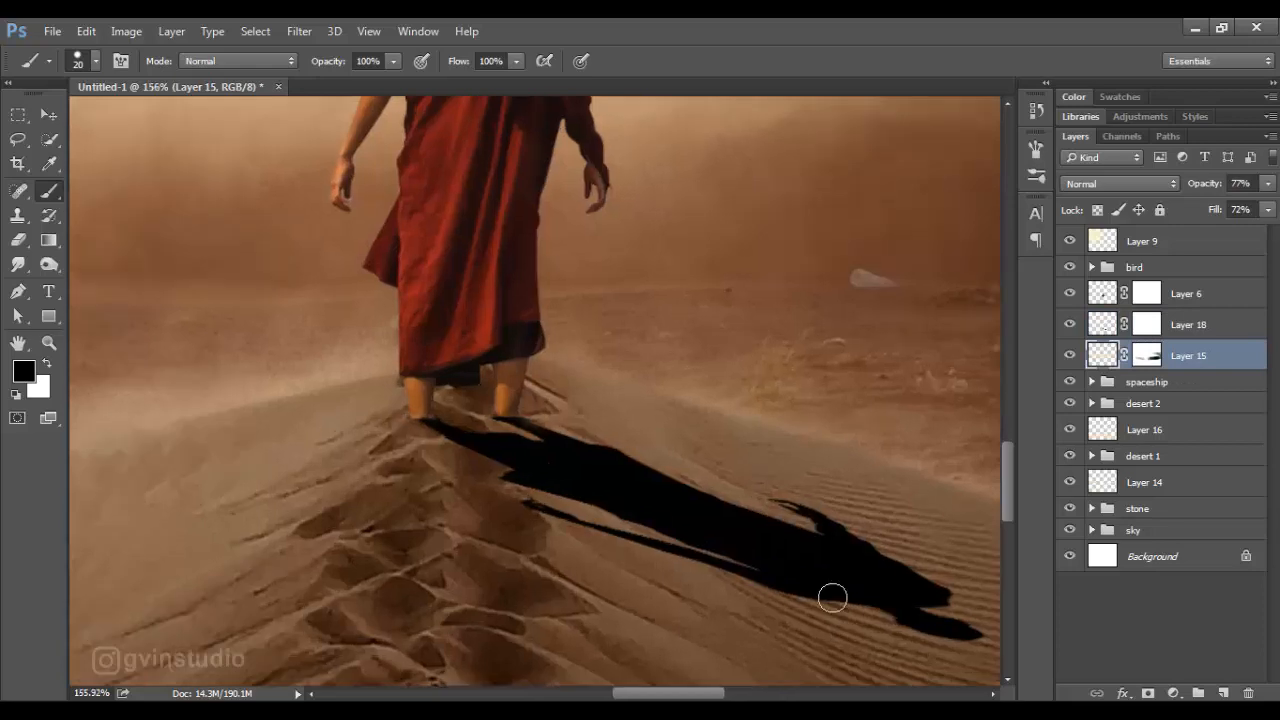
{"action": "key", "text": "bracketleft"}
{"action": "key", "text": "bracketleft"}
{"action": "key", "text": "bracketleft"}
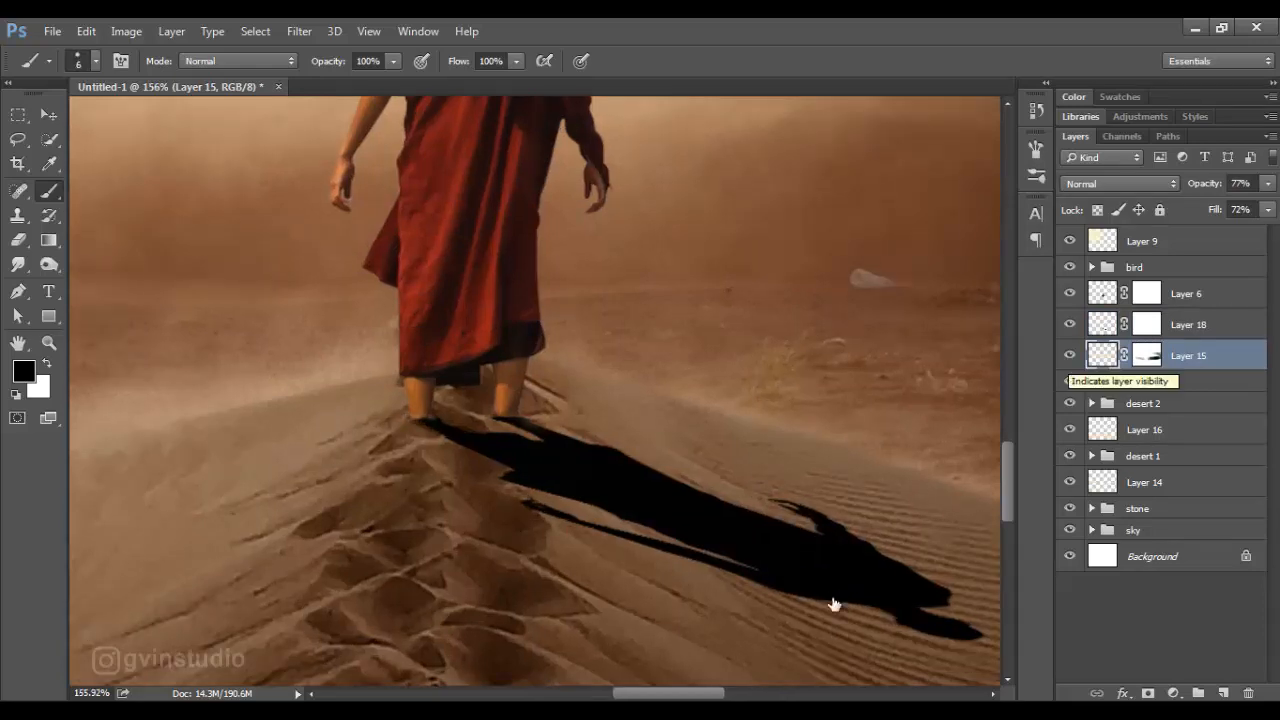
Toggle Layer 15's visibility to compare the area around the monk's feet with and without it
{"action": "key", "text": "ctrl+comma"}
{"action": "key", "text": "ctrl+comma"}
{"action": "key", "text": "ctrl+comma"}
{"action": "key", "text": "ctrl+comma"}
{"action": "key", "text": "ctrl+comma"}
{"action": "key", "text": "ctrl+comma"}
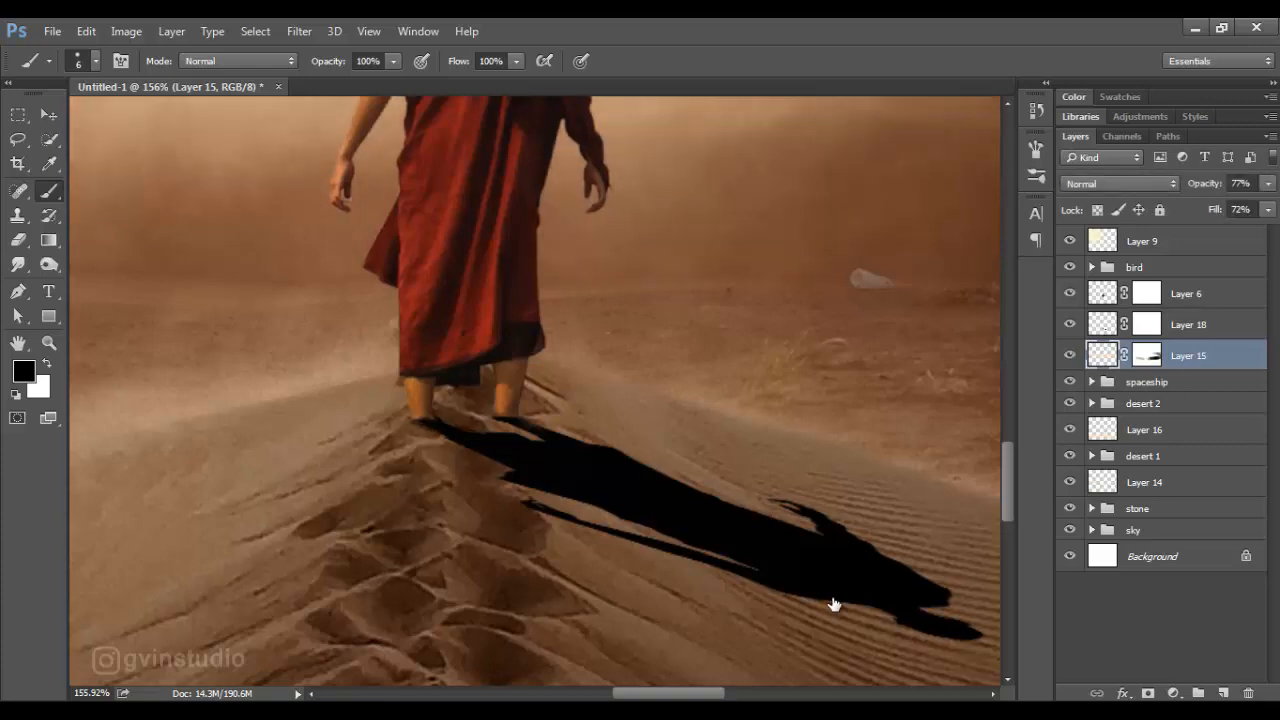
Fade the far end of the monk's shadow with a black-to-transparent linear gradient on Layer 18's mask
{"action": "key", "text": "alt+bracketright"}
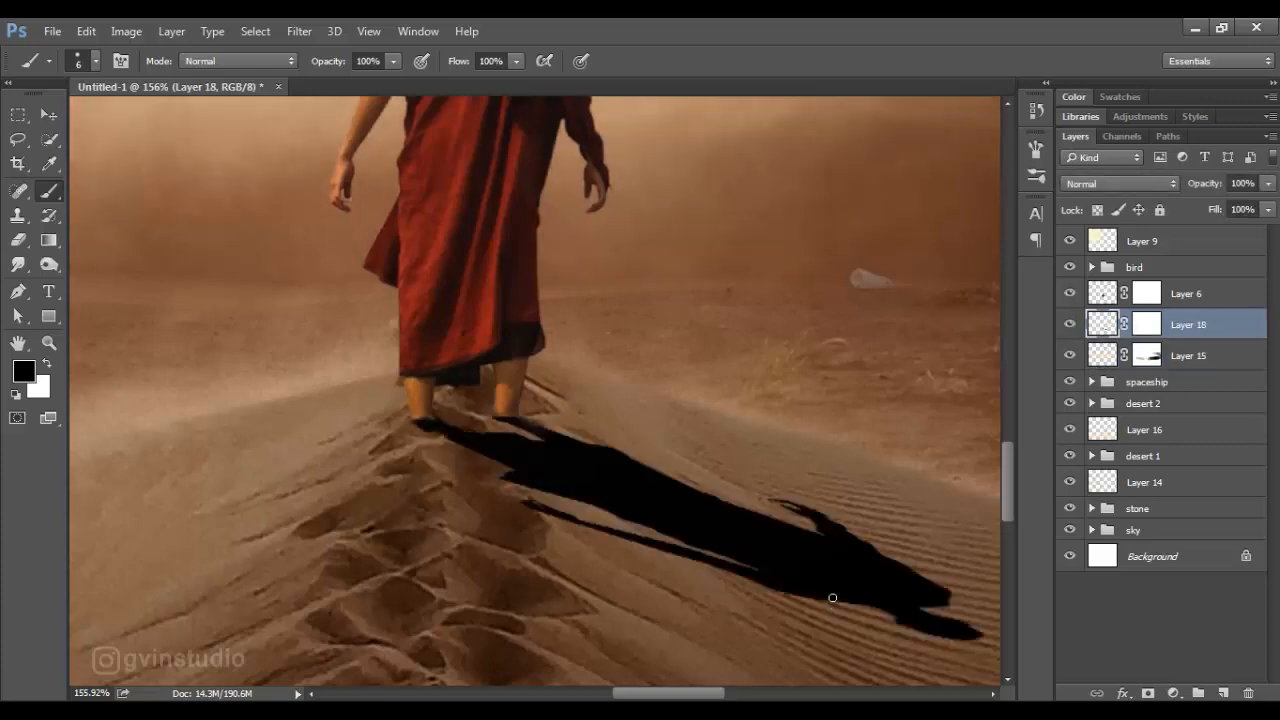
{"action": "scroll", "coordinate": [832, 598], "scroll_direction": "down", "scroll_amount": 10}
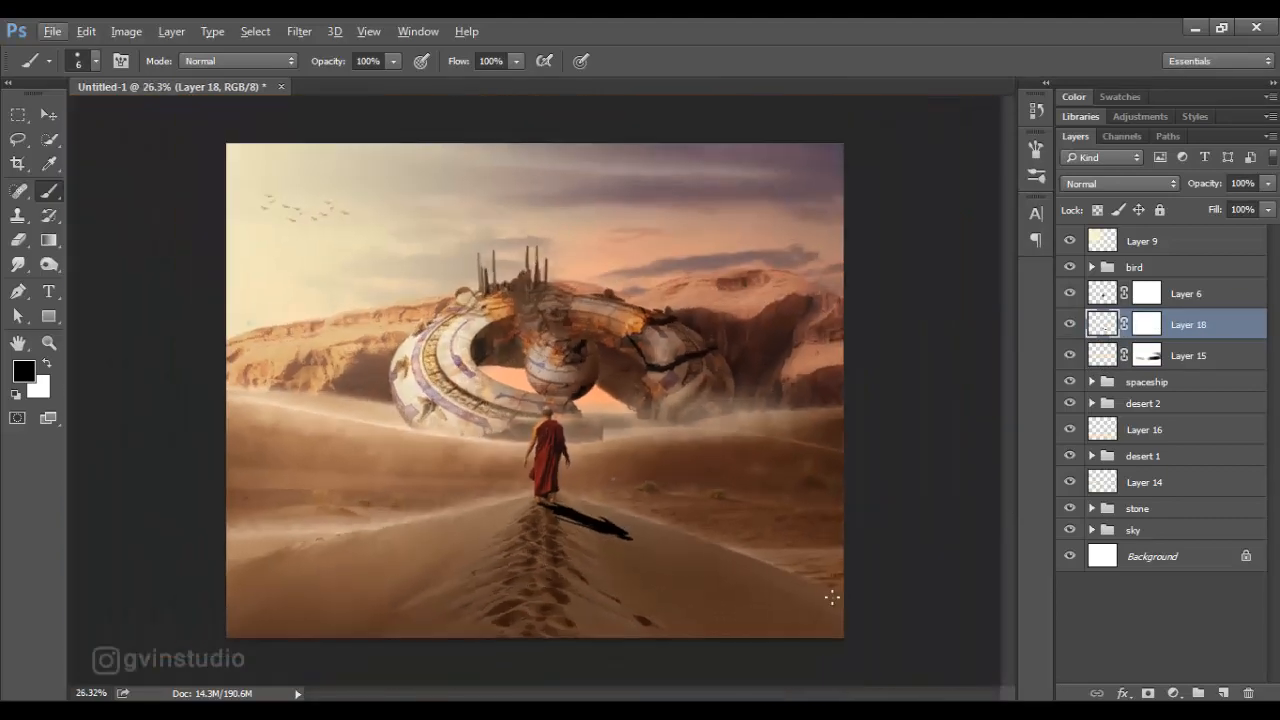
{"action": "key", "text": "v"}
{"action": "left_click", "coordinate": [1147, 324]}
{"action": "left_click", "coordinate": [48, 240]}
{"action": "left_click_drag", "start_coordinate": [655, 552], "coordinate": [548, 505]}
{"action": "scroll", "coordinate": [832, 598], "scroll_direction": "up", "scroll_amount": 3}
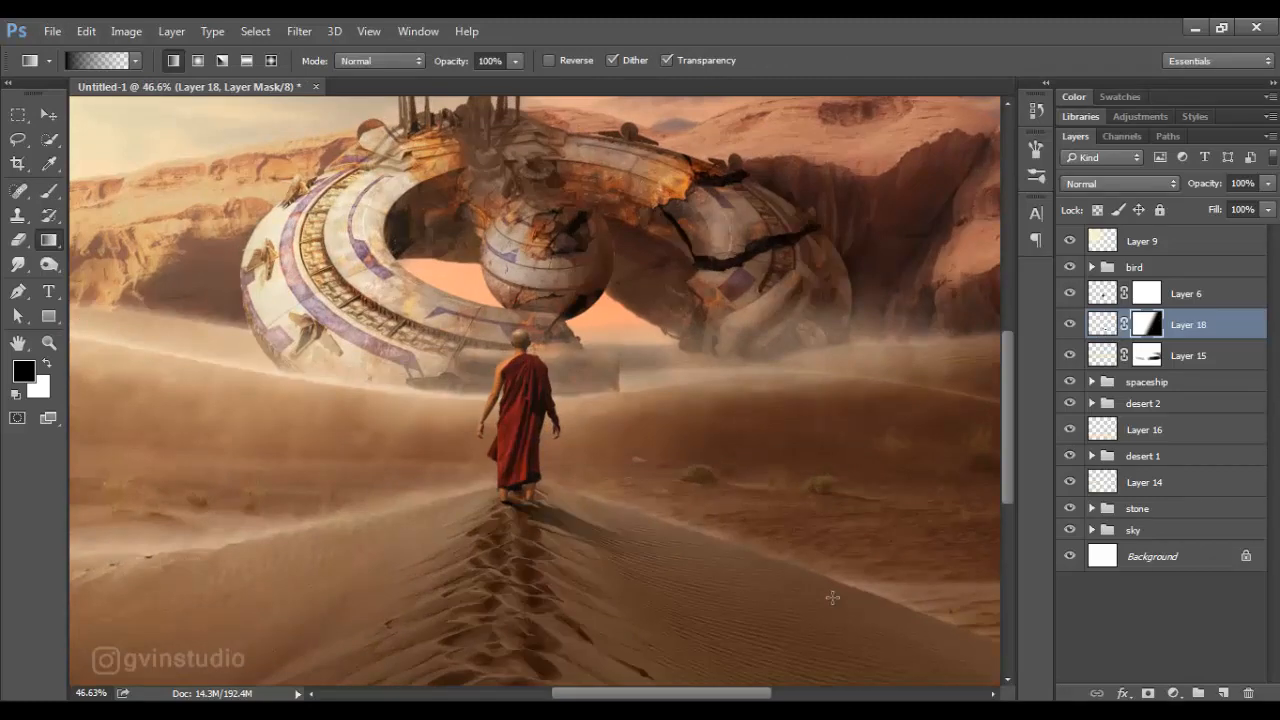
Apply a Gaussian Blur with a 3.1 pixel radius to the monk's shadow on Layer 18
{"action": "key", "text": "v"}
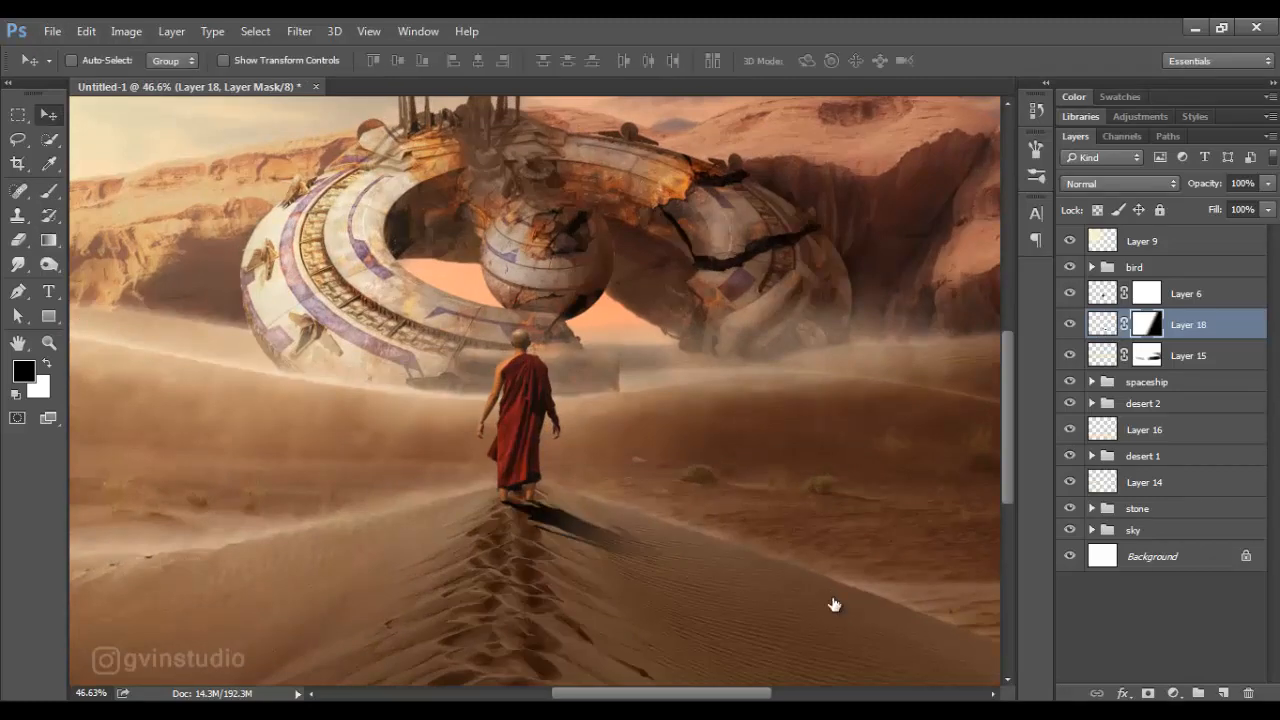
{"action": "key", "text": "ctrl+2"}
{"action": "key", "text": "alt+t"}
{"action": "key", "text": "Down"}
{"action": "key", "text": "Down"}
{"action": "key", "text": "Down"}
{"action": "key", "text": "Down"}
{"action": "key", "text": "Down"}
{"action": "key", "text": "Down"}
{"action": "key", "text": "Down"}
{"action": "key", "text": "Down"}
{"action": "key", "text": "Down"}
{"action": "key", "text": "Up"}
{"action": "key", "text": "Right"}
{"action": "key", "text": "g"}
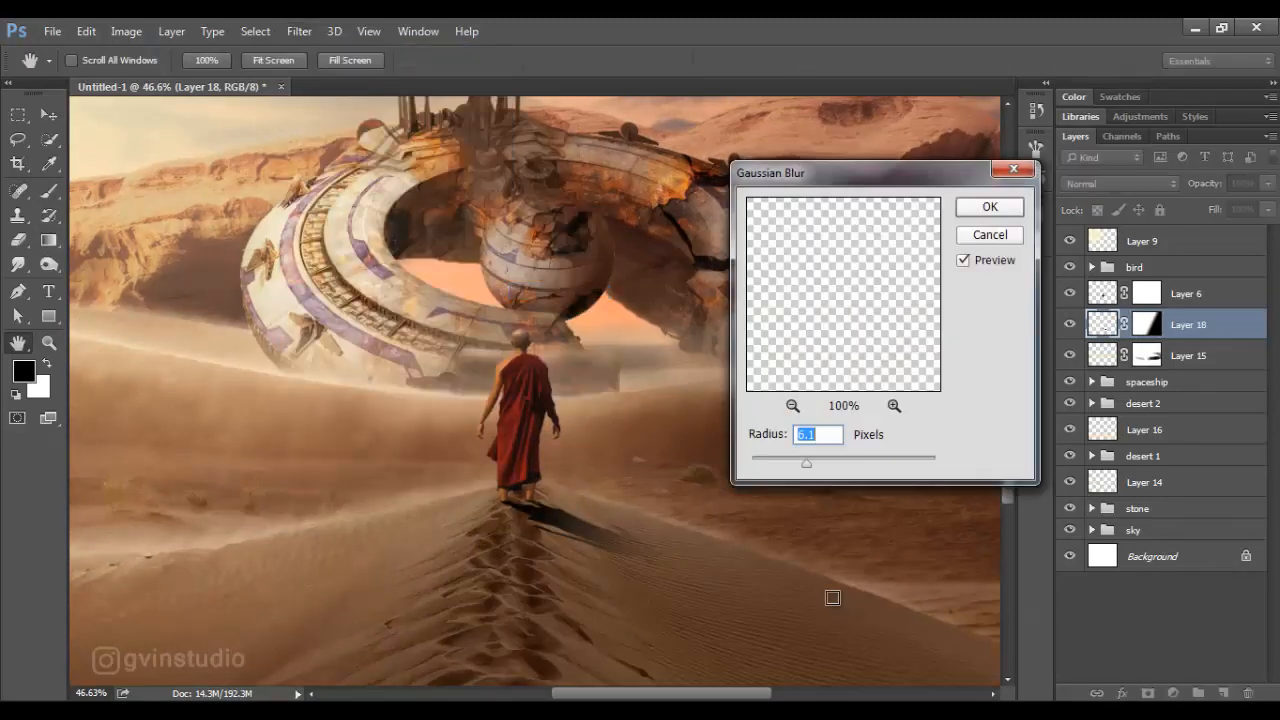
{"action": "key", "text": "shift+Down"}
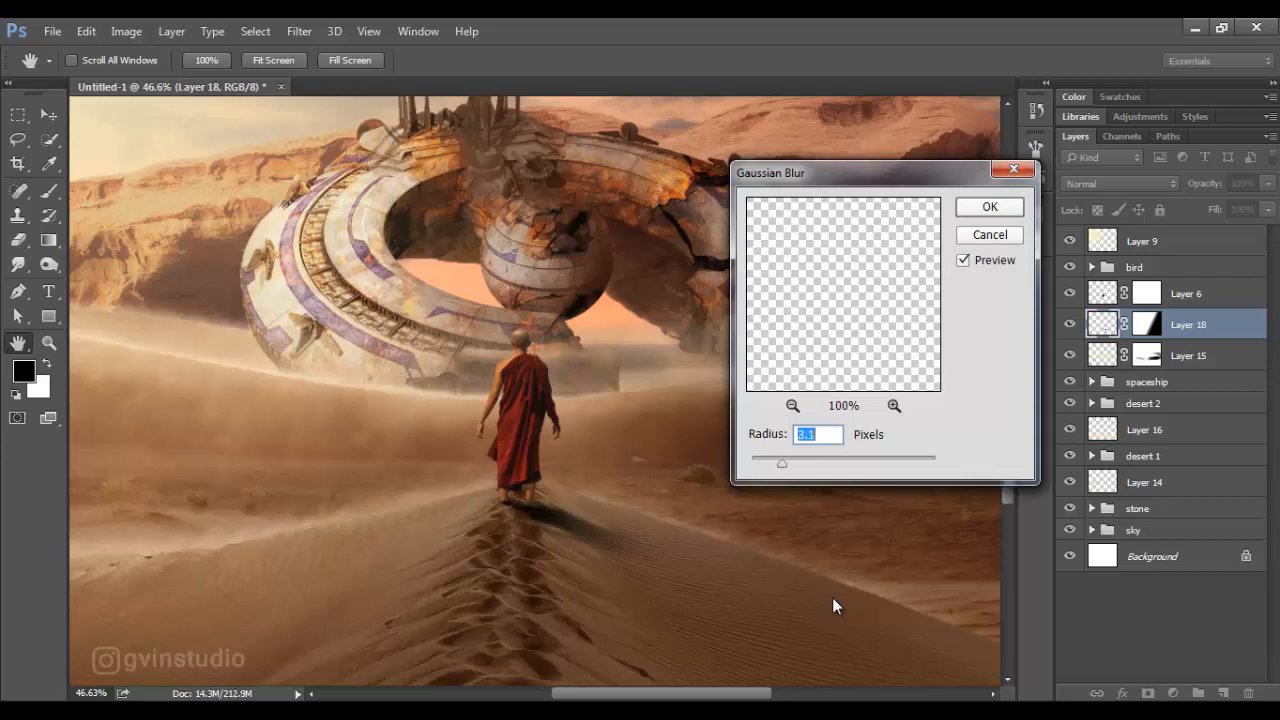
{"action": "key", "text": "Return"}
Soften the monk's shadow on Layer 18's mask with a black 300 px brush at 36% opacity and 17% flow
{"action": "key", "text": "ctrl+backslash"}
{"action": "key", "text": "b"}
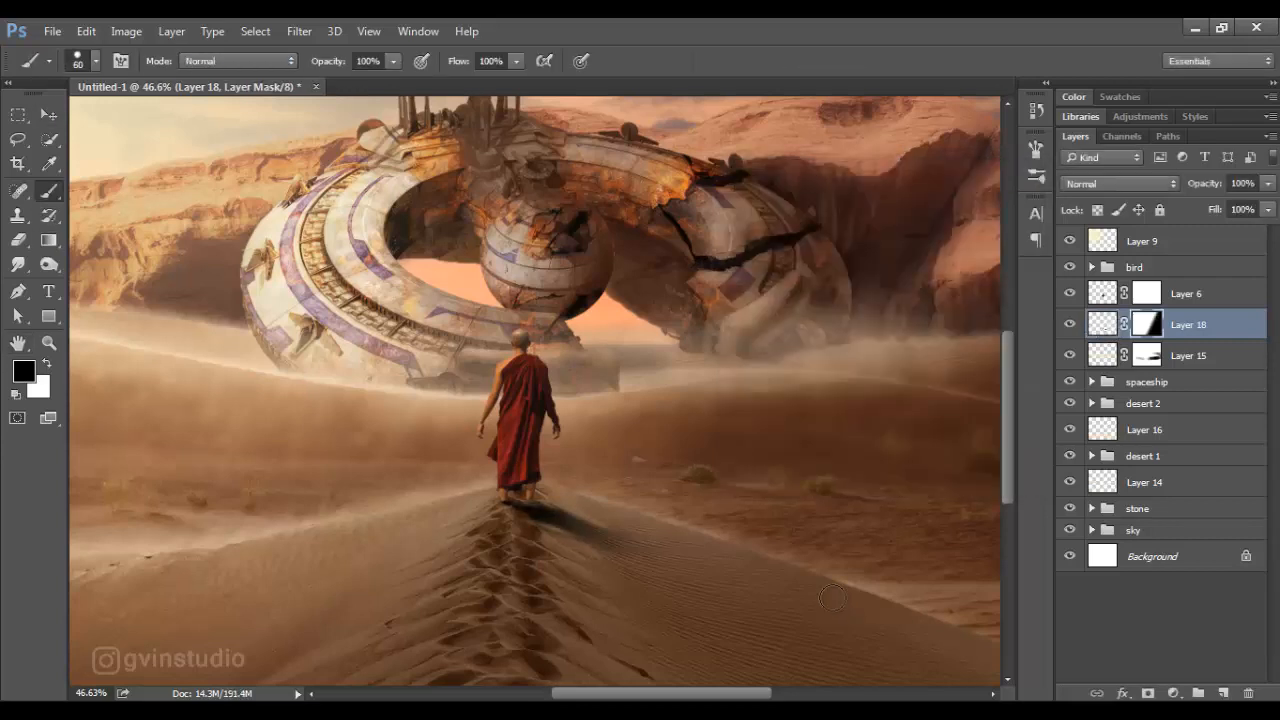
{"action": "key", "text": "3"}
{"action": "key", "text": "6"}
{"action": "key", "text": "shift+1"}
{"action": "key", "text": "shift+7"}
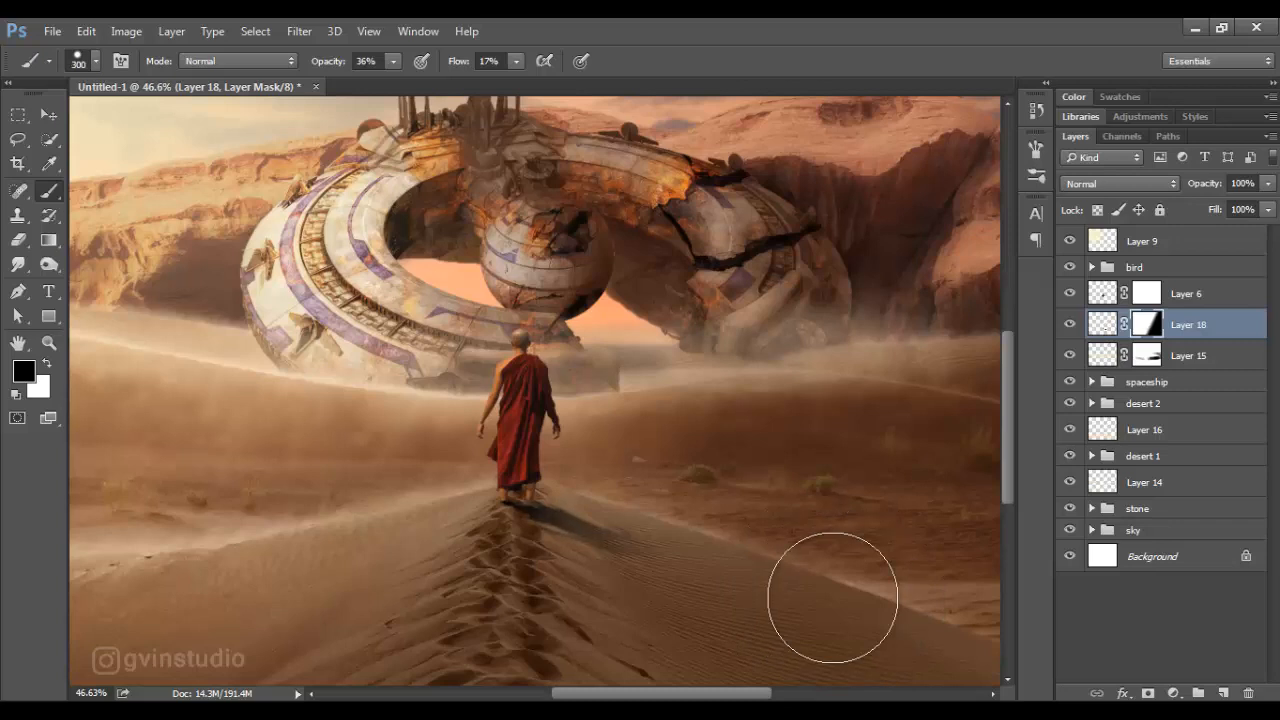
Lower the shadow layer's fill to 83% and its opacity to 71%
{"action": "scroll", "coordinate": [832, 597], "scroll_direction": "down", "scroll_amount": 3}
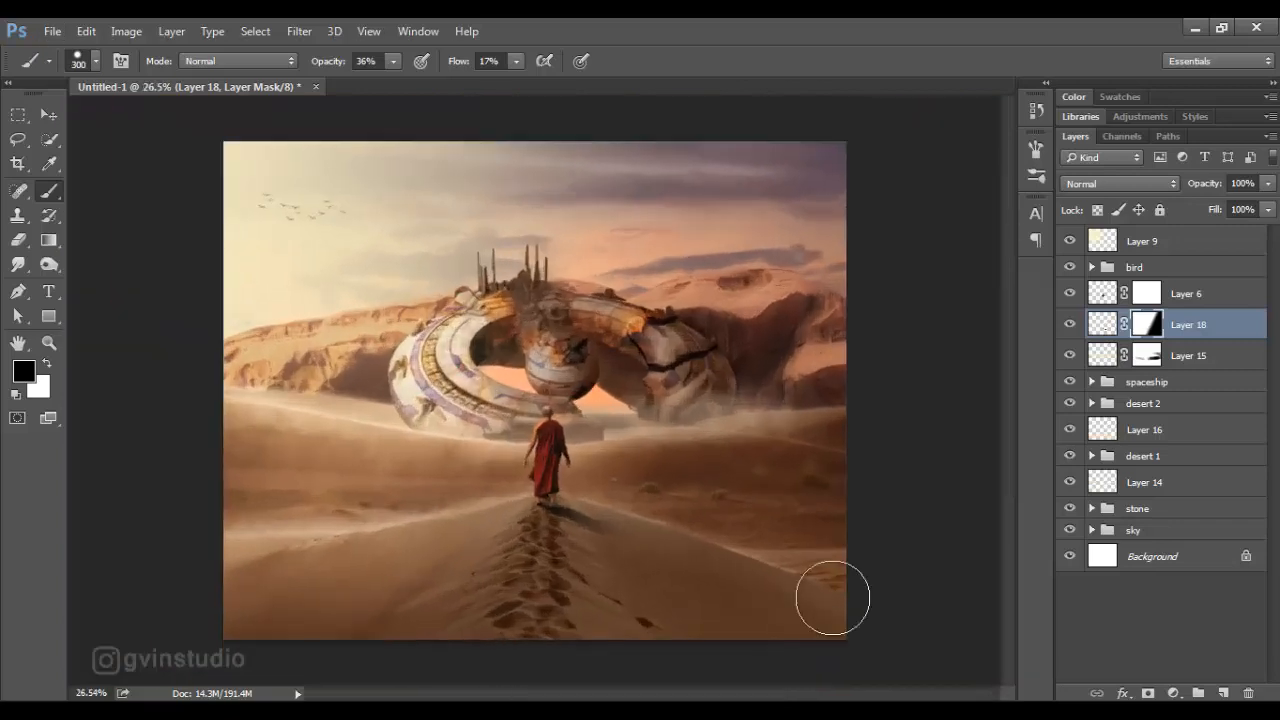
{"action": "left_click_drag", "start_coordinate": [1215, 210], "coordinate": [1198, 210]}
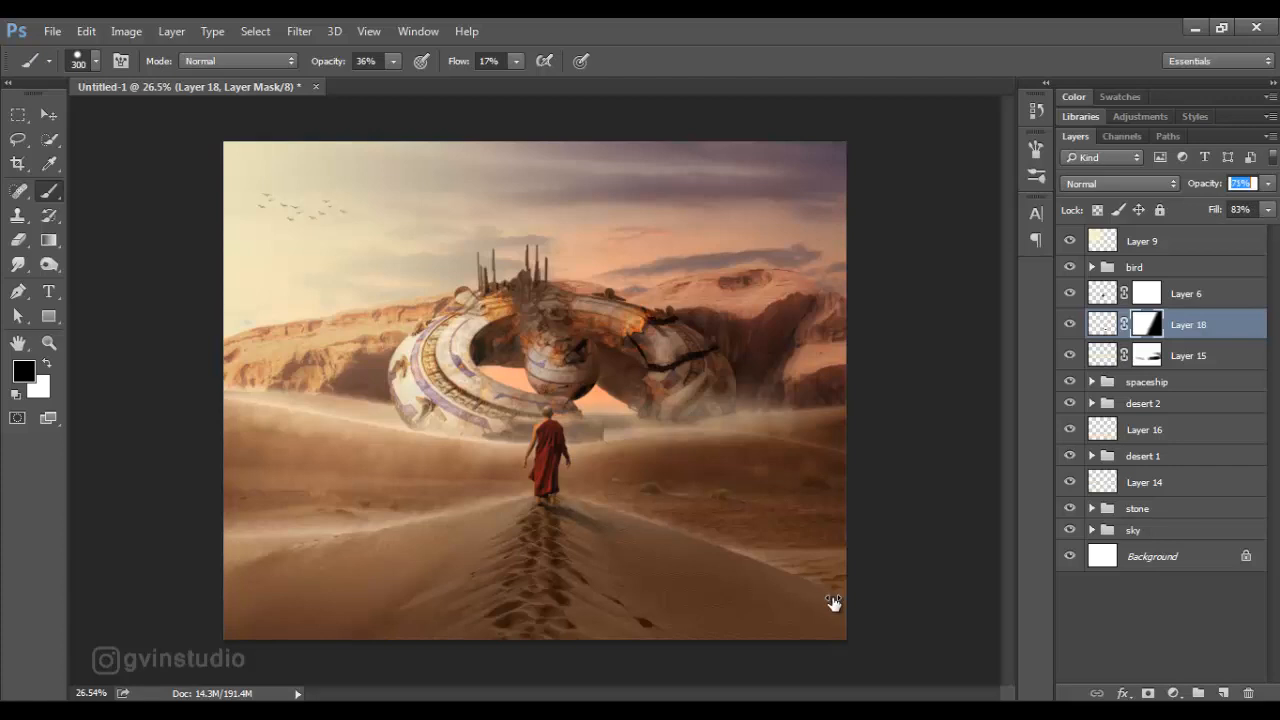
{"action": "key", "text": "v"}
{"action": "scroll", "coordinate": [834, 603], "scroll_direction": "down", "scroll_amount": 3}
{"action": "scroll", "coordinate": [834, 603], "scroll_direction": "up", "scroll_amount": 2}
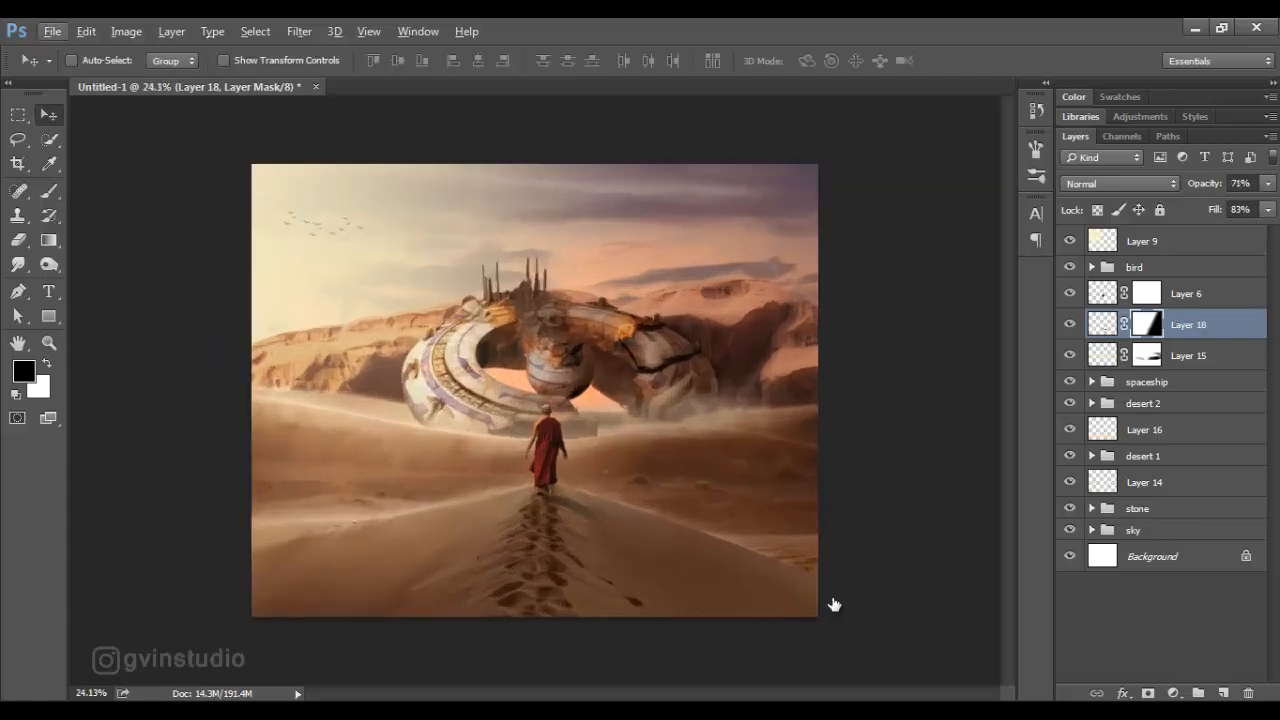
Add a Hue/Saturation adjustment clipped to the monk's Layer 6 with Saturation at -17
{"action": "left_click", "coordinate": [1187, 294]}
{"action": "left_click", "coordinate": [1174, 693]}
{"action": "left_click", "coordinate": [1150, 468]}
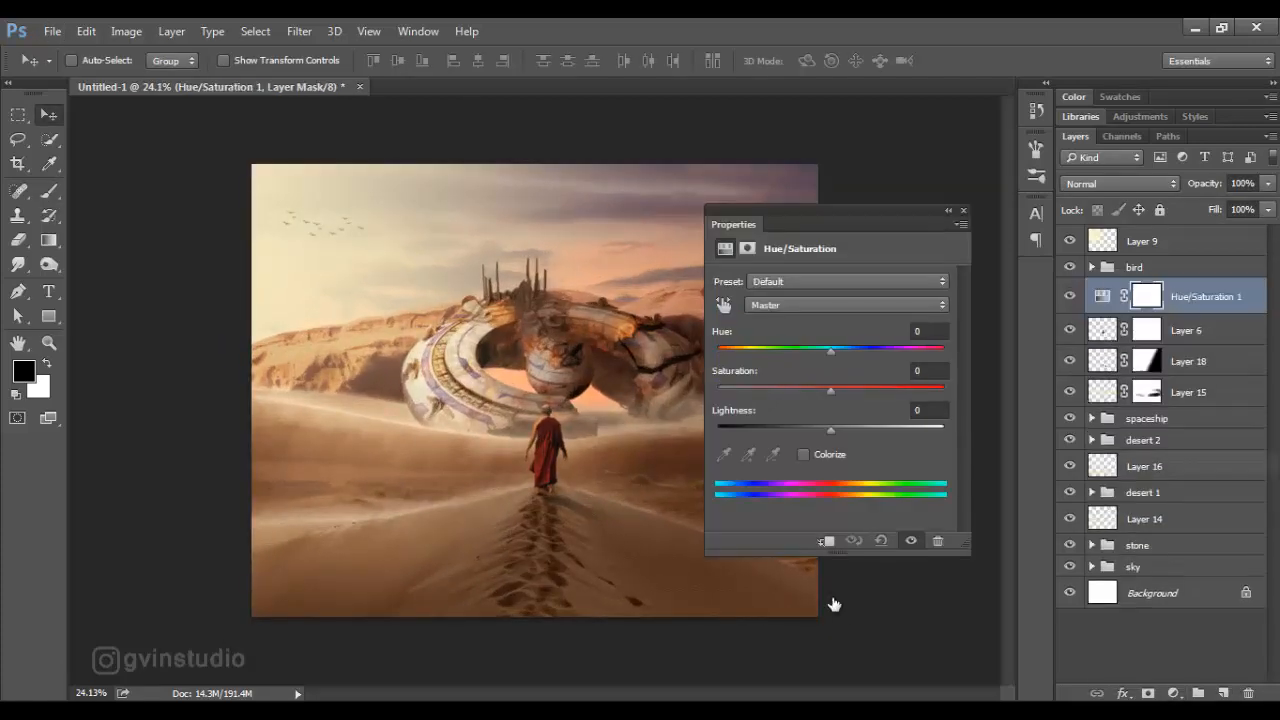
{"action": "left_click", "coordinate": [827, 541]}
{"action": "left_click_drag", "start_coordinate": [831, 391], "coordinate": [812, 391]}
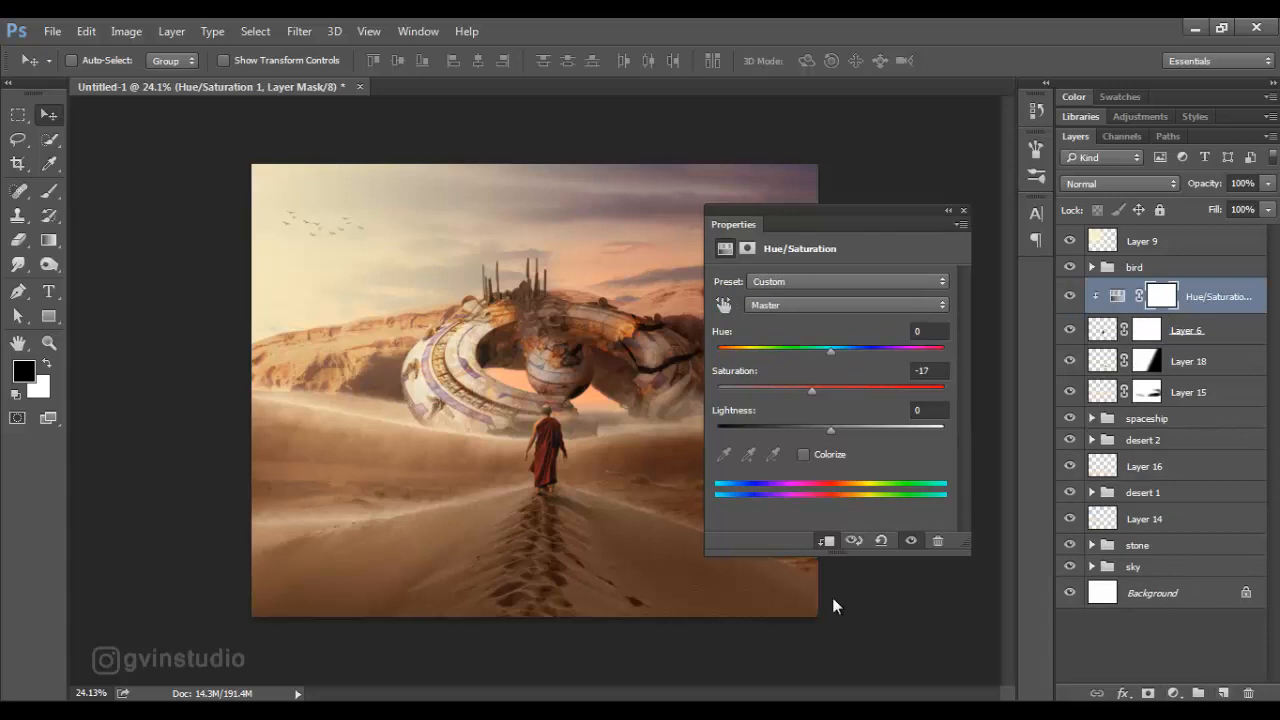
{"action": "left_click", "coordinate": [963, 210]}
Create a new Overlay layer clipped to the monk and filled with neutral gray
{"action": "left_click", "coordinate": [1223, 693], "text": "alt"}
{"action": "left_click", "coordinate": [503, 256]}
{"action": "left_click", "coordinate": [563, 310]}
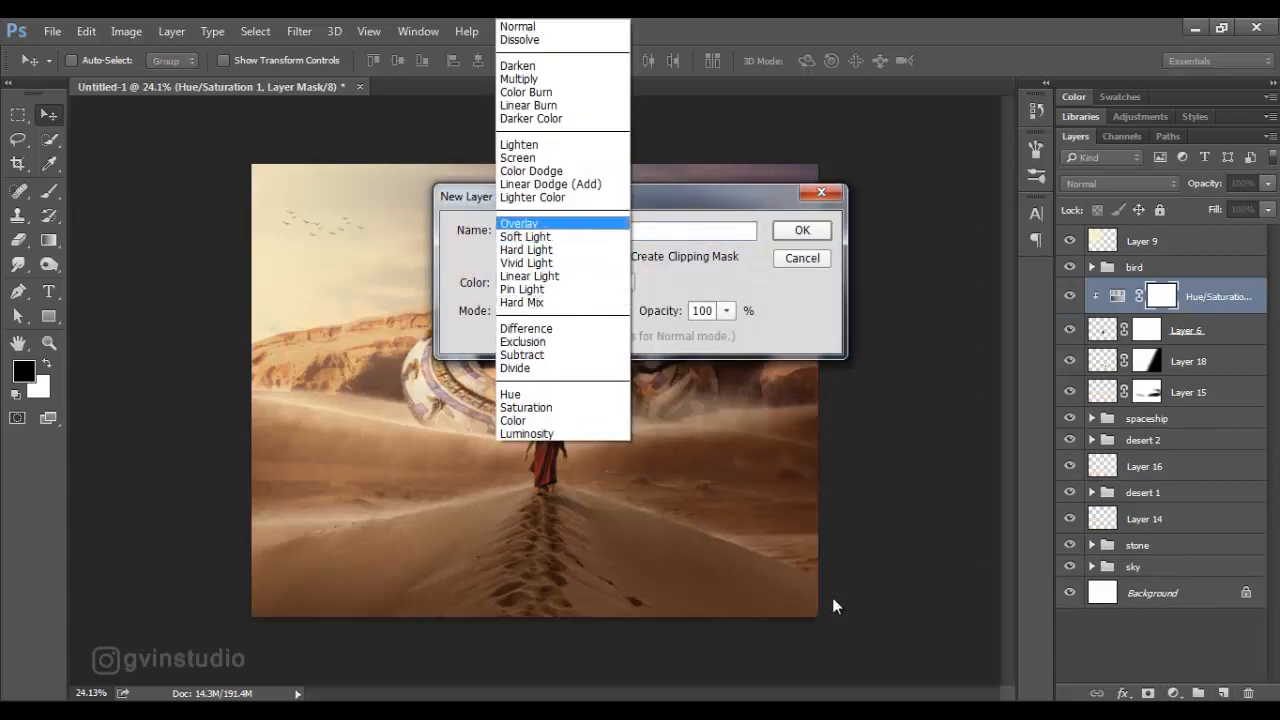
{"action": "left_click", "coordinate": [563, 220]}
{"action": "left_click", "coordinate": [503, 336]}
{"action": "left_click", "coordinate": [802, 230]}
Darken the monk's shaded areas on the gray layer with the Burn tool at 46% midtone exposure, reducing the brush to 40 px
{"action": "left_click", "coordinate": [49, 265]}
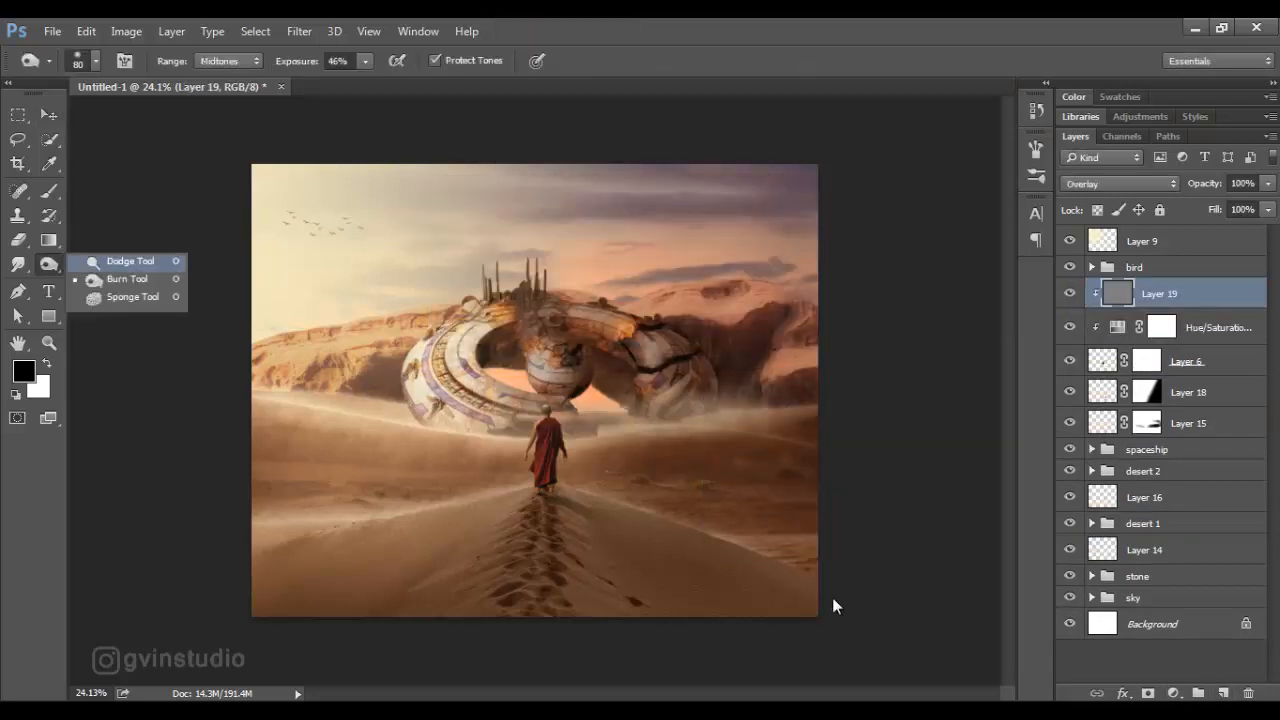
{"action": "left_click", "coordinate": [138, 279]}
{"action": "scroll", "coordinate": [551, 437], "scroll_direction": "up", "scroll_amount": 10}
{"action": "scroll", "coordinate": [832, 598], "scroll_direction": "up", "scroll_amount": 5}
{"action": "key", "text": "bracketleft"}
{"action": "key", "text": "bracketleft"}
{"action": "key", "text": "bracketleft"}
{"action": "key", "text": "bracketleft"}
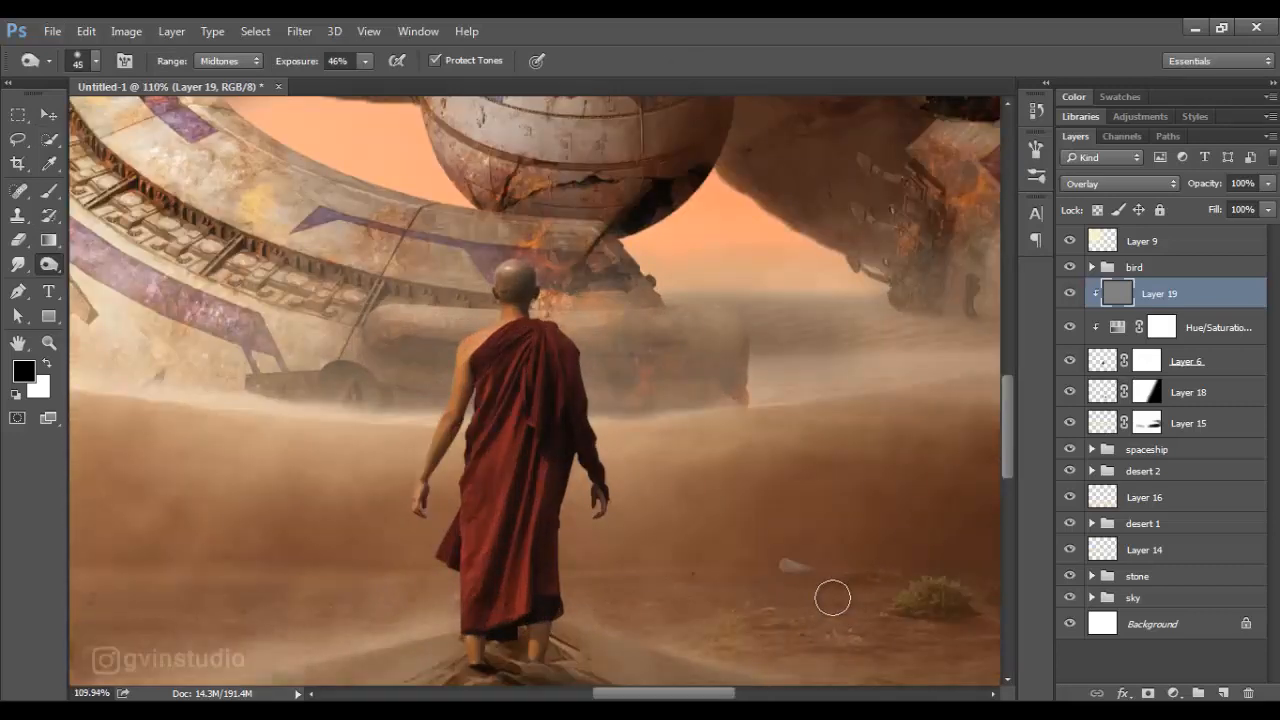
{"action": "key", "text": "bracketleft"}
{"action": "scroll", "coordinate": [832, 598], "scroll_direction": "up", "scroll_amount": 3}
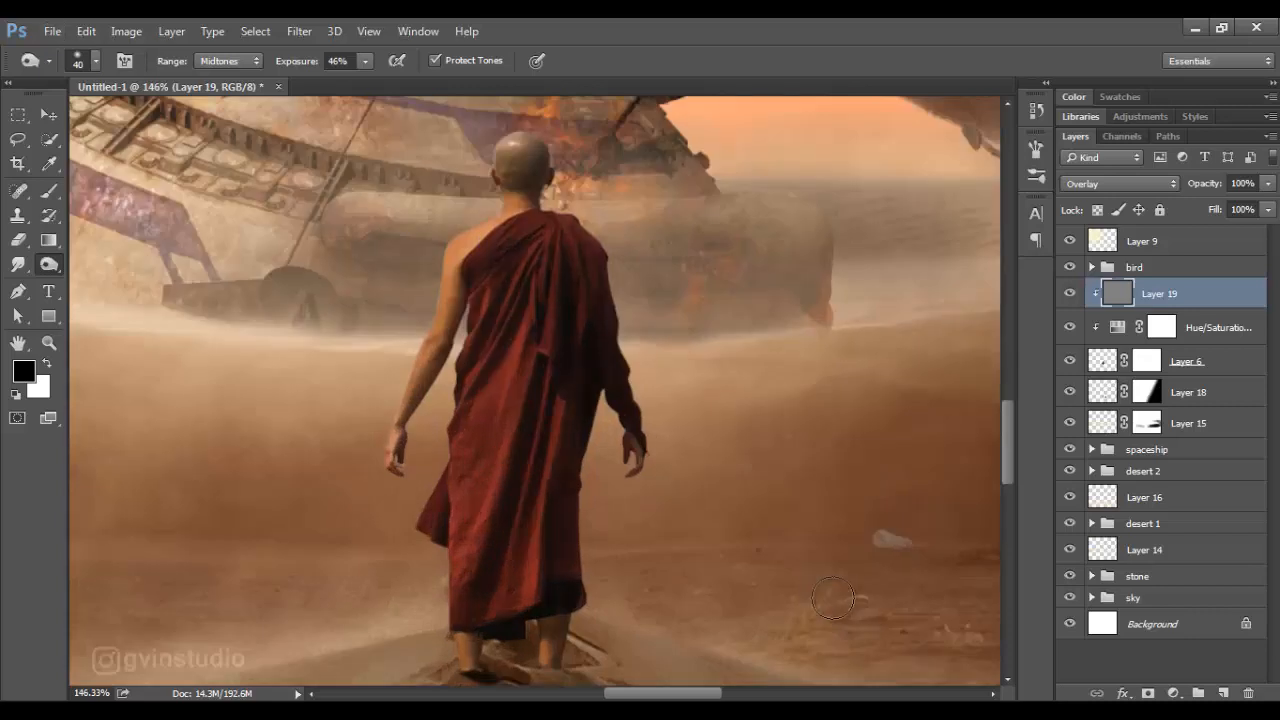
Brighten the monk's sunlit edges with the Dodge tool at 19% midtone exposure and a 9 px brush, comparing the last stroke
{"action": "right_click", "coordinate": [49, 265]}
{"action": "left_click", "coordinate": [125, 263]}
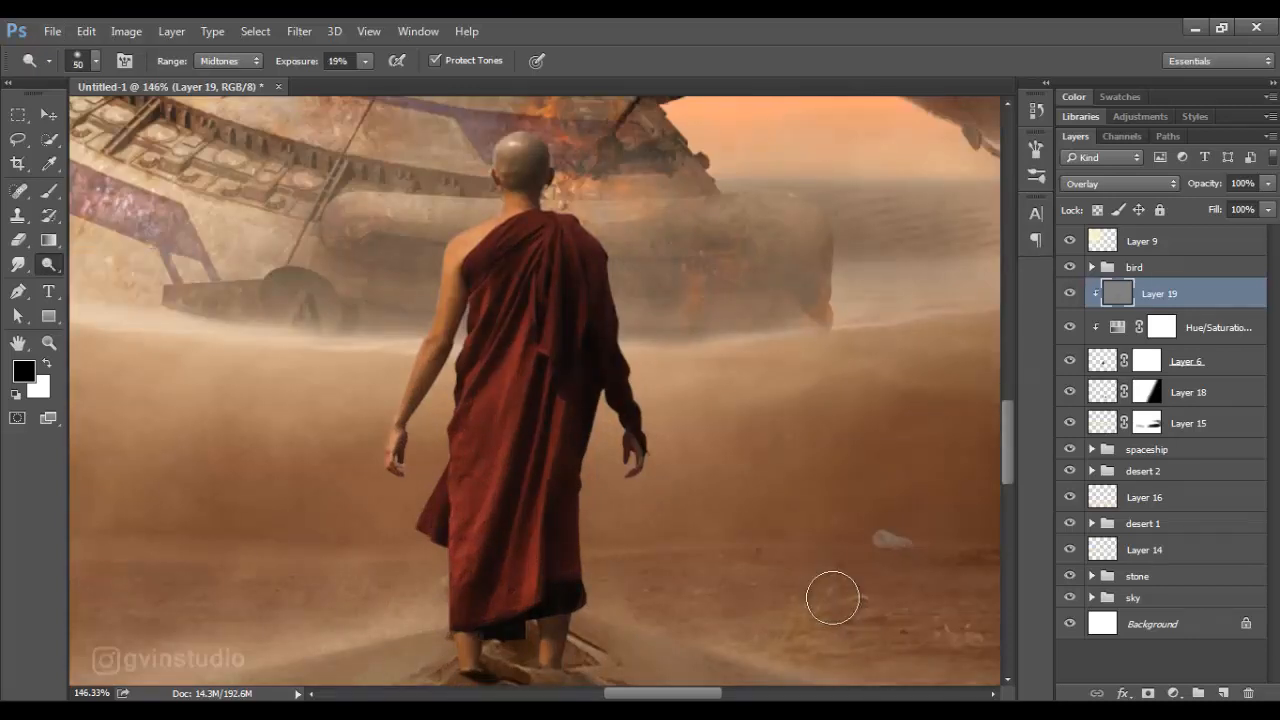
{"action": "key", "text": "bracketleft"}
{"action": "key", "text": "bracketleft"}
{"action": "key", "text": "bracketleft"}
{"action": "key", "text": "bracketleft"}
{"action": "key", "text": "bracketleft"}
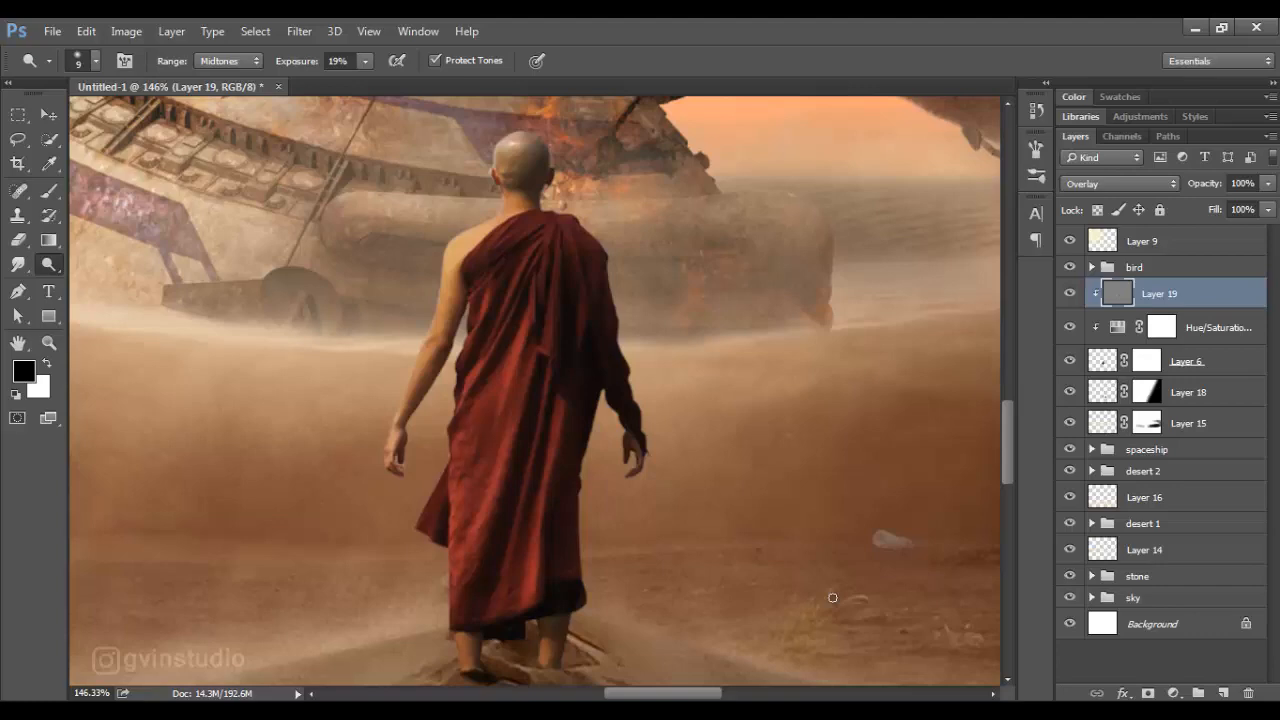
{"action": "scroll", "coordinate": [832, 598], "scroll_direction": "down", "scroll_amount": 3}
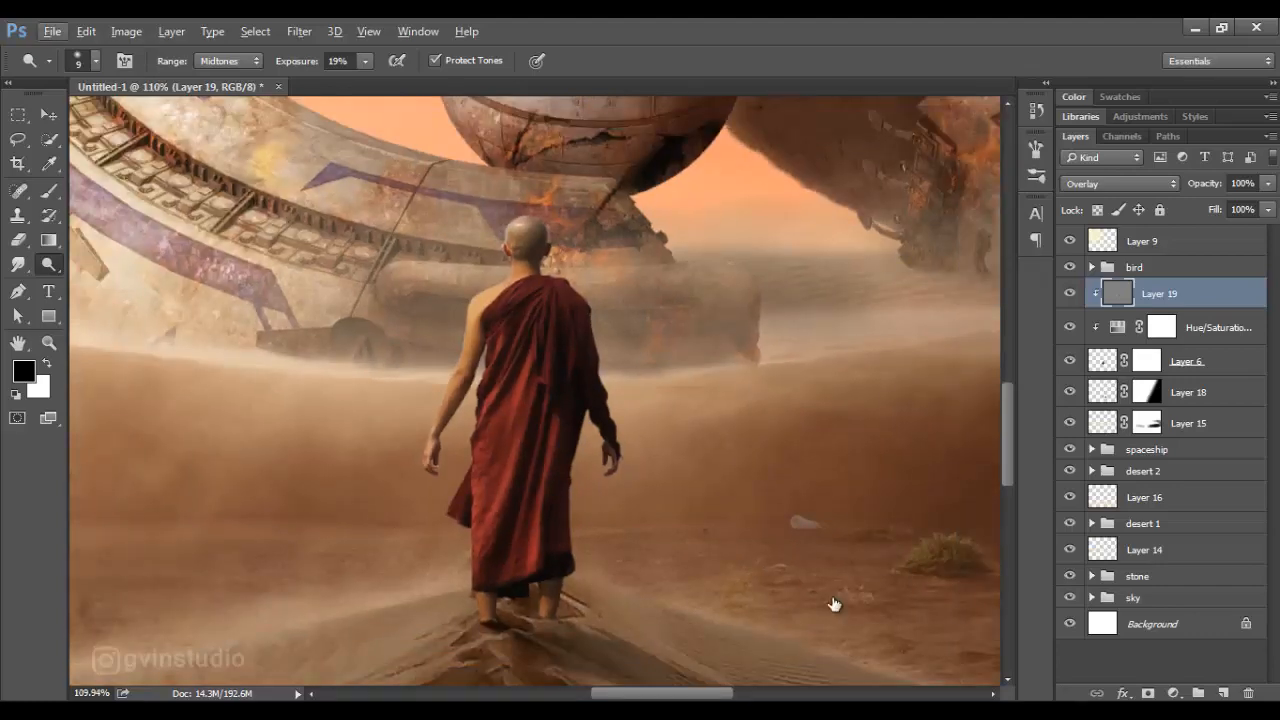
{"action": "key", "text": "ctrl+z"}
{"action": "key", "text": "ctrl+z"}
Add a Color Balance adjustment clipped to the monk with midtones at +5 Cyan-Red and +4 Yellow-Blue
{"action": "key", "text": "v"}
{"action": "scroll", "coordinate": [832, 598], "scroll_direction": "down", "scroll_amount": 10}
{"action": "scroll", "coordinate": [837, 604], "scroll_direction": "down", "scroll_amount": 7}
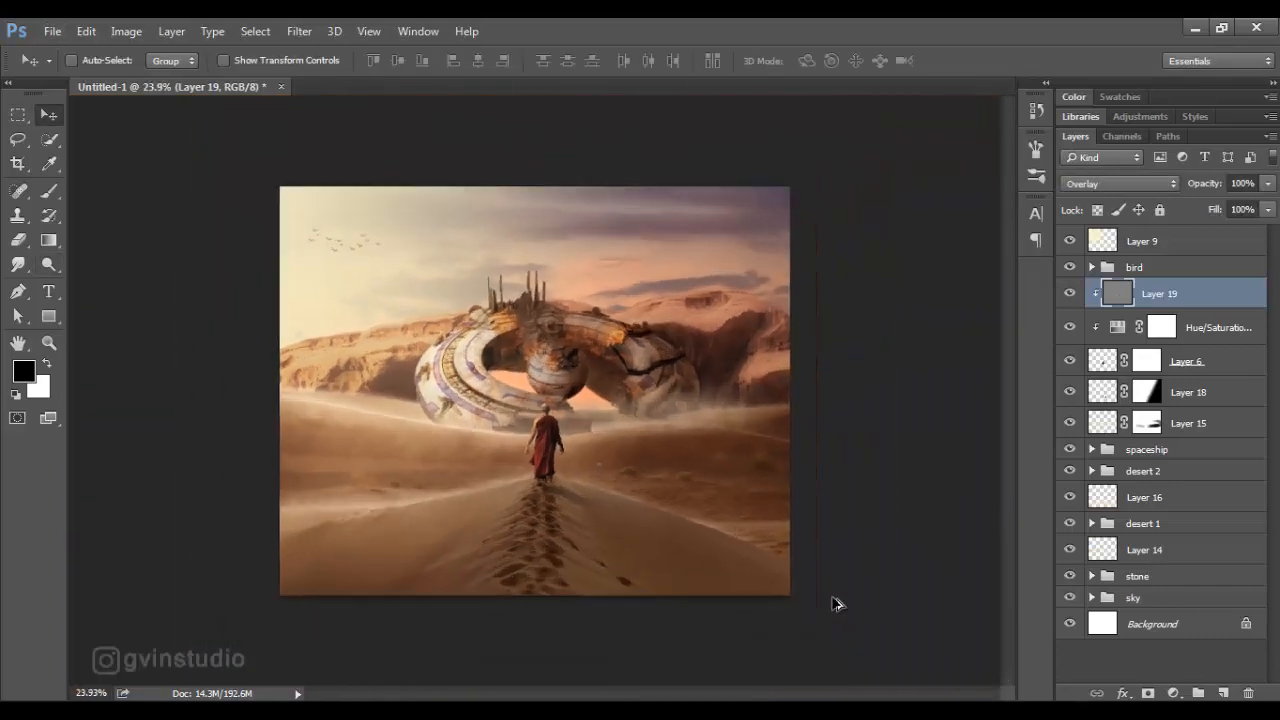
{"action": "scroll", "coordinate": [837, 604], "scroll_direction": "up", "scroll_amount": 9}
{"action": "left_click", "coordinate": [1173, 693]}
{"action": "left_click", "coordinate": [1160, 478]}
{"action": "left_click", "coordinate": [826, 541]}
{"action": "left_click_drag", "start_coordinate": [806, 387], "coordinate": [802, 387]}
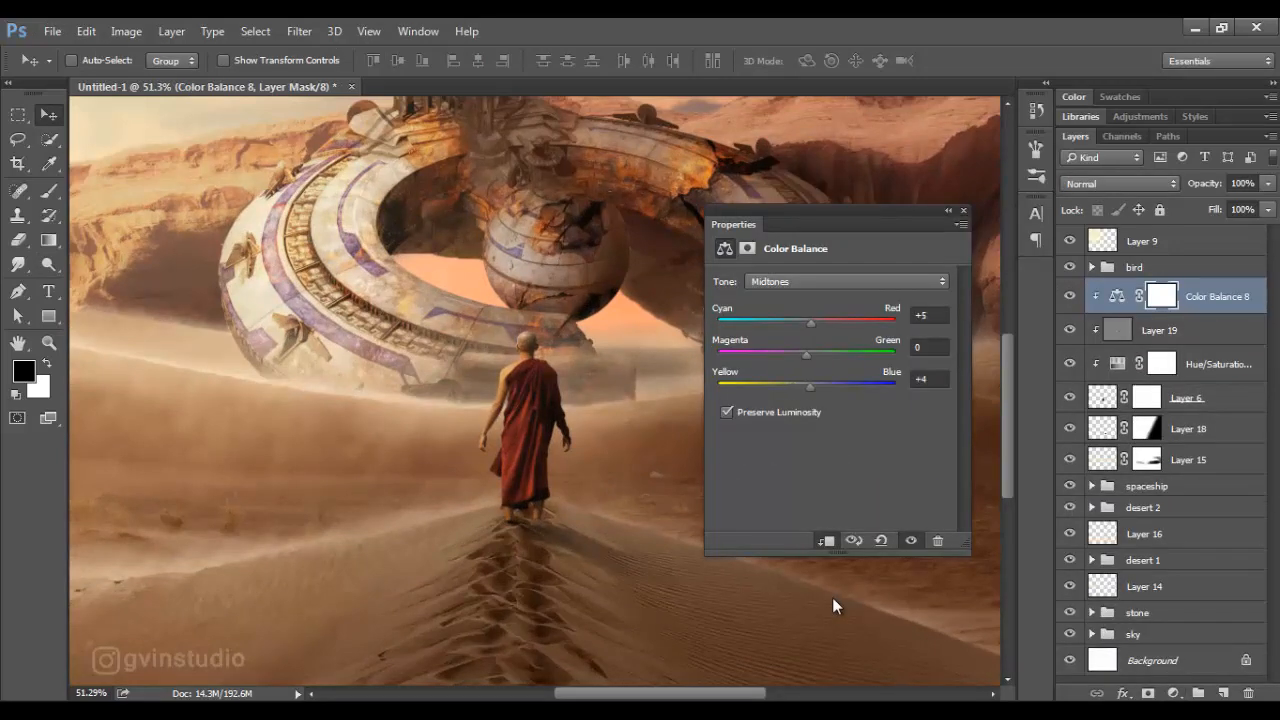
{"action": "left_click", "coordinate": [963, 211]}
Add a pale cream Solid Color fill clipped to the monk and set its blend mode to Soft Light
{"action": "scroll", "coordinate": [837, 606], "scroll_direction": "down", "scroll_amount": 9}
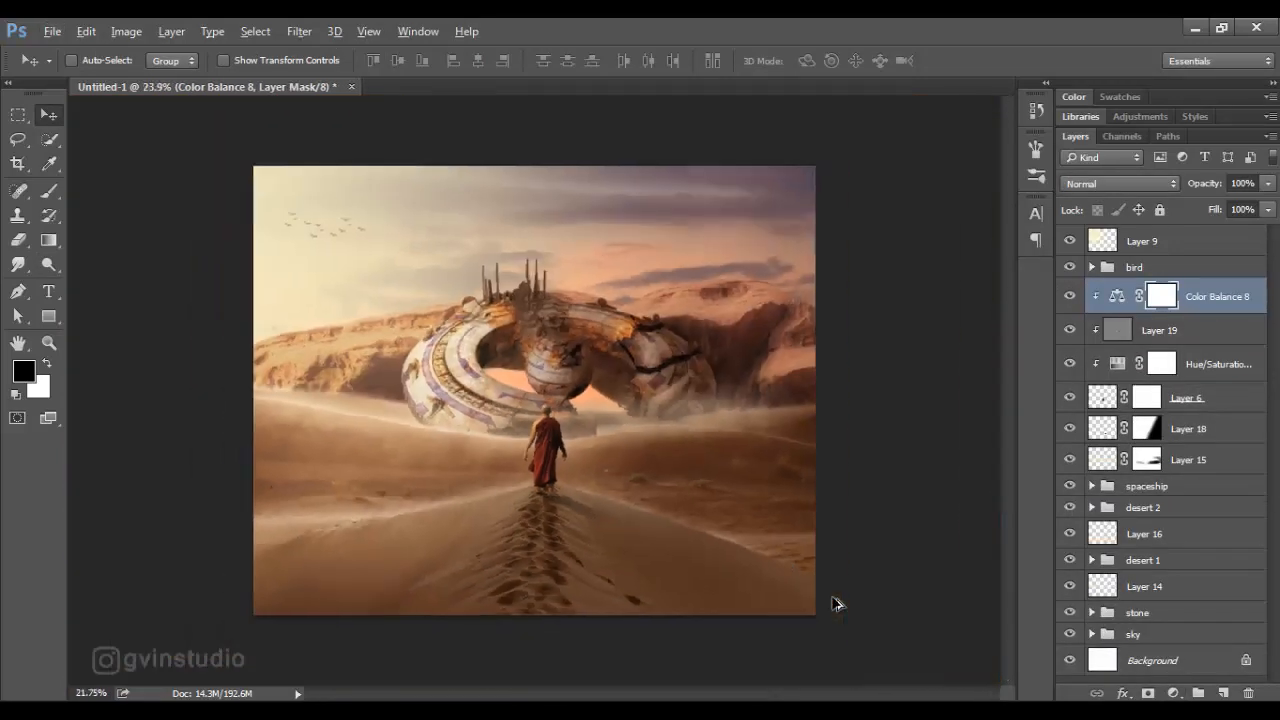
{"action": "scroll", "coordinate": [837, 606], "scroll_direction": "up", "scroll_amount": 2}
{"action": "left_click", "coordinate": [1173, 693]}
{"action": "left_click", "coordinate": [1160, 276]}
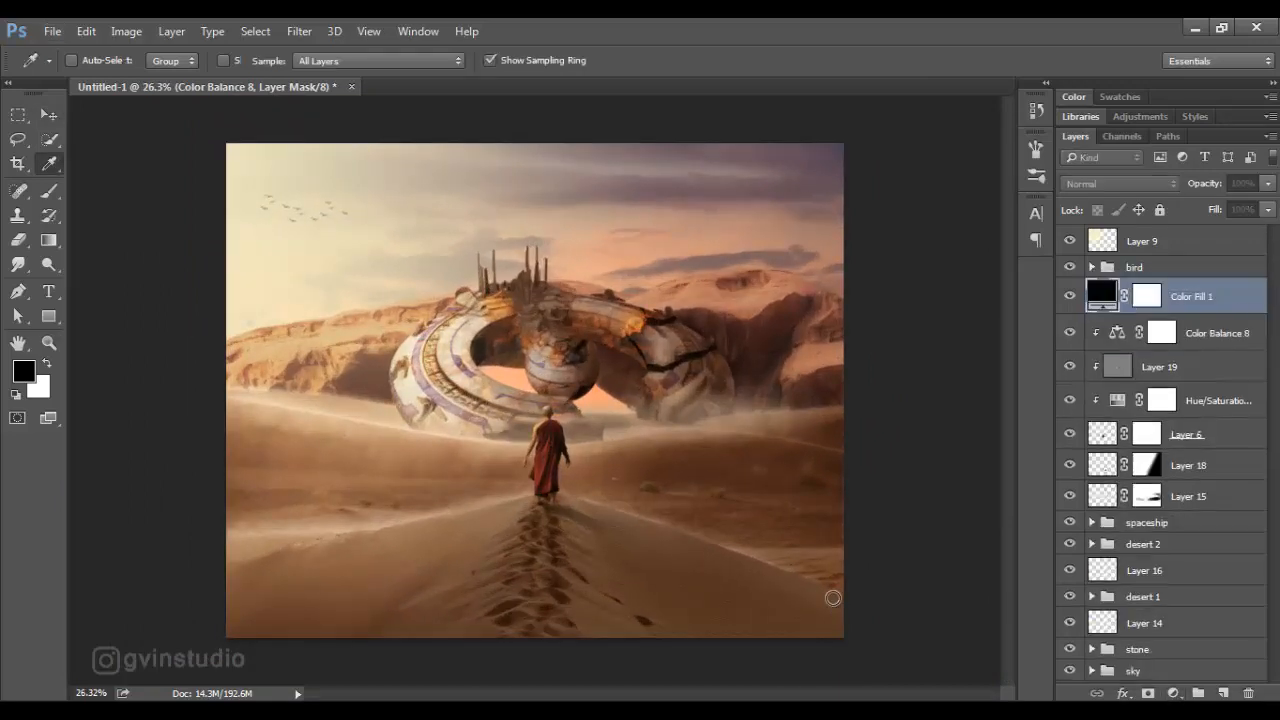
{"action": "left_click", "coordinate": [1025, 448]}
{"action": "left_click", "coordinate": [821, 242]}
{"action": "left_click", "coordinate": [1194, 229]}
{"action": "left_click", "coordinate": [1188, 314], "text": "alt"}
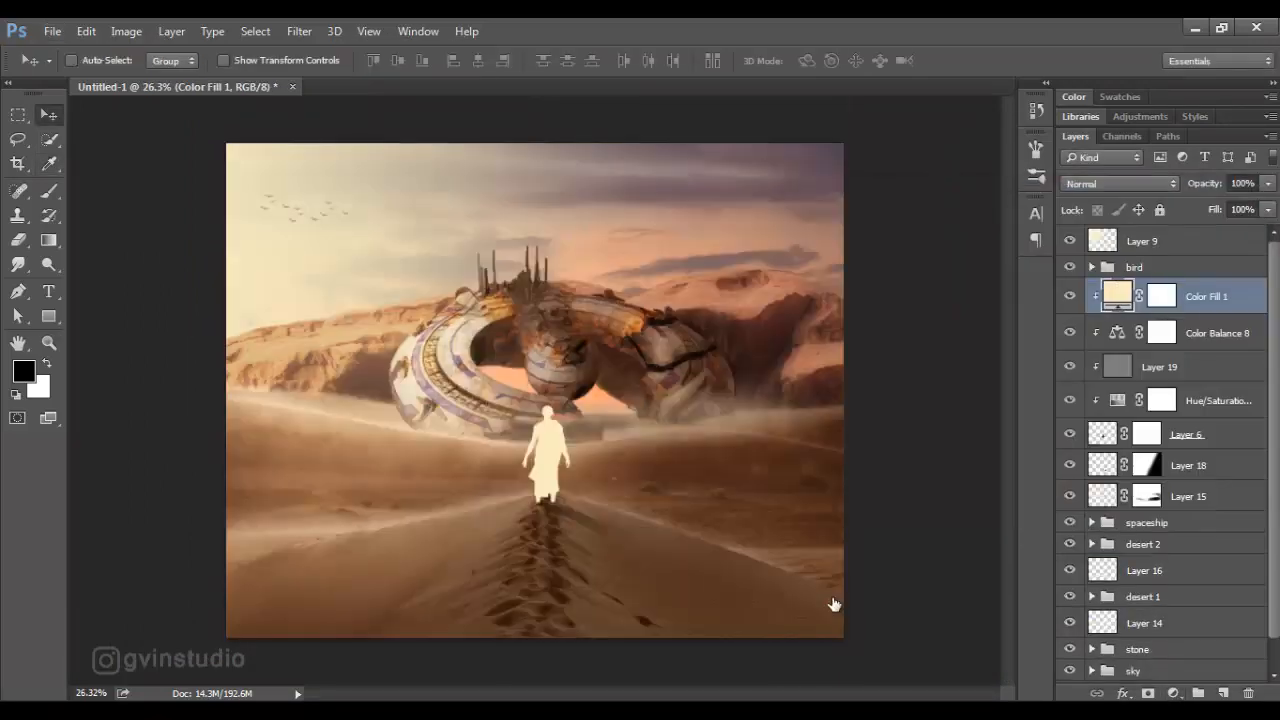
{"action": "left_click", "coordinate": [1120, 184]}
{"action": "left_click", "coordinate": [1093, 380]}
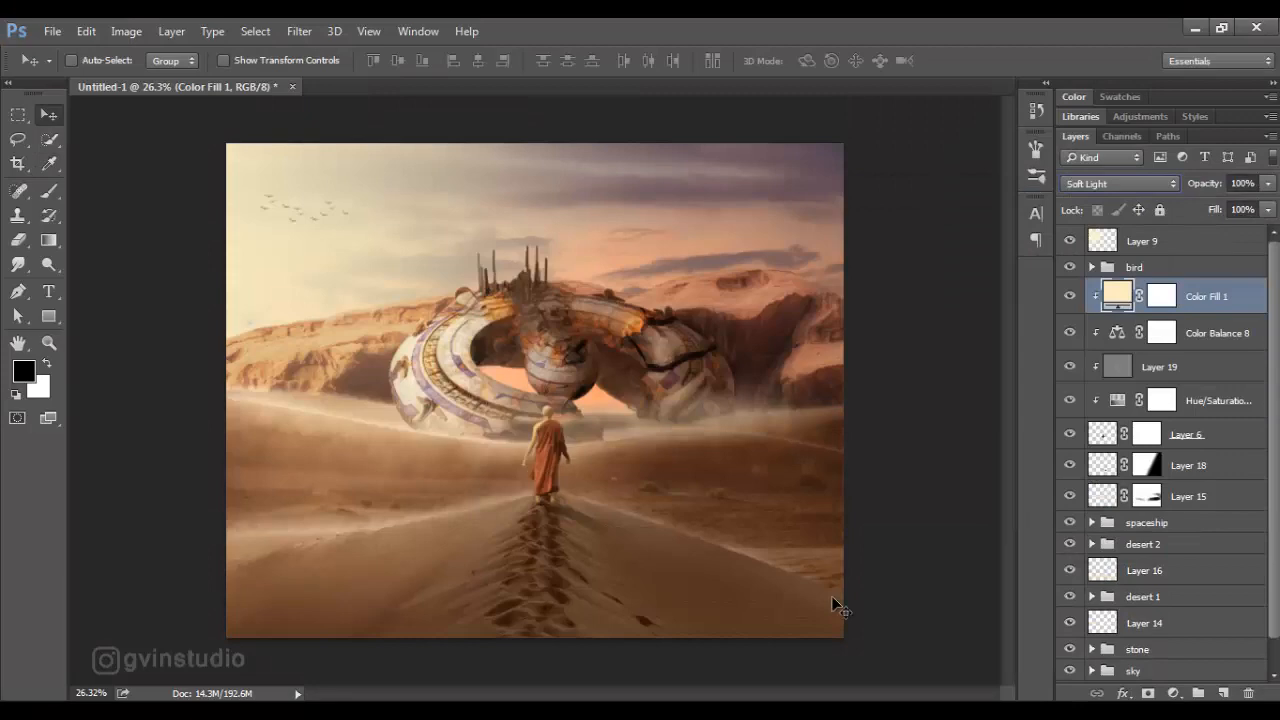
Invert the cream fill's mask and paint the glow back onto the monk with a white 100 px brush at 36% opacity and 27% flow
{"action": "left_click", "coordinate": [1161, 296]}
{"action": "key", "text": "ctrl+i"}
{"action": "key", "text": "b"}
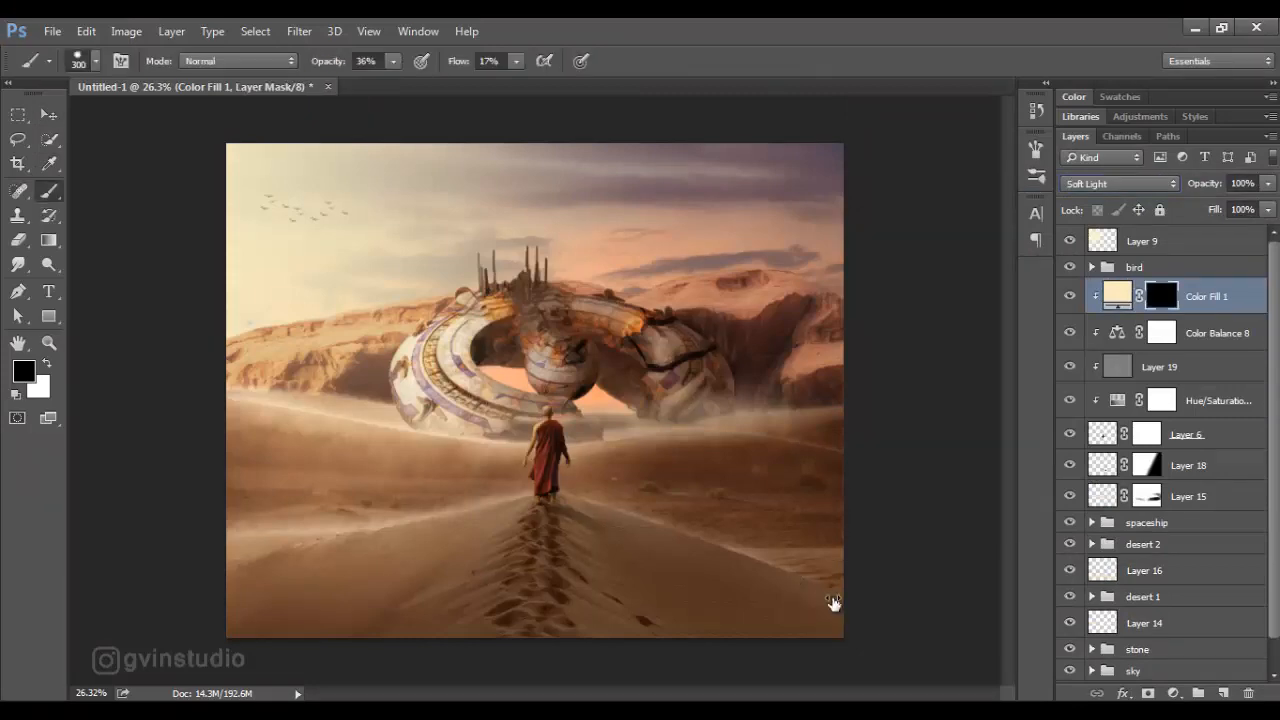
{"action": "scroll", "coordinate": [833, 600], "scroll_direction": "up", "scroll_amount": 5}
{"action": "key", "text": "x"}
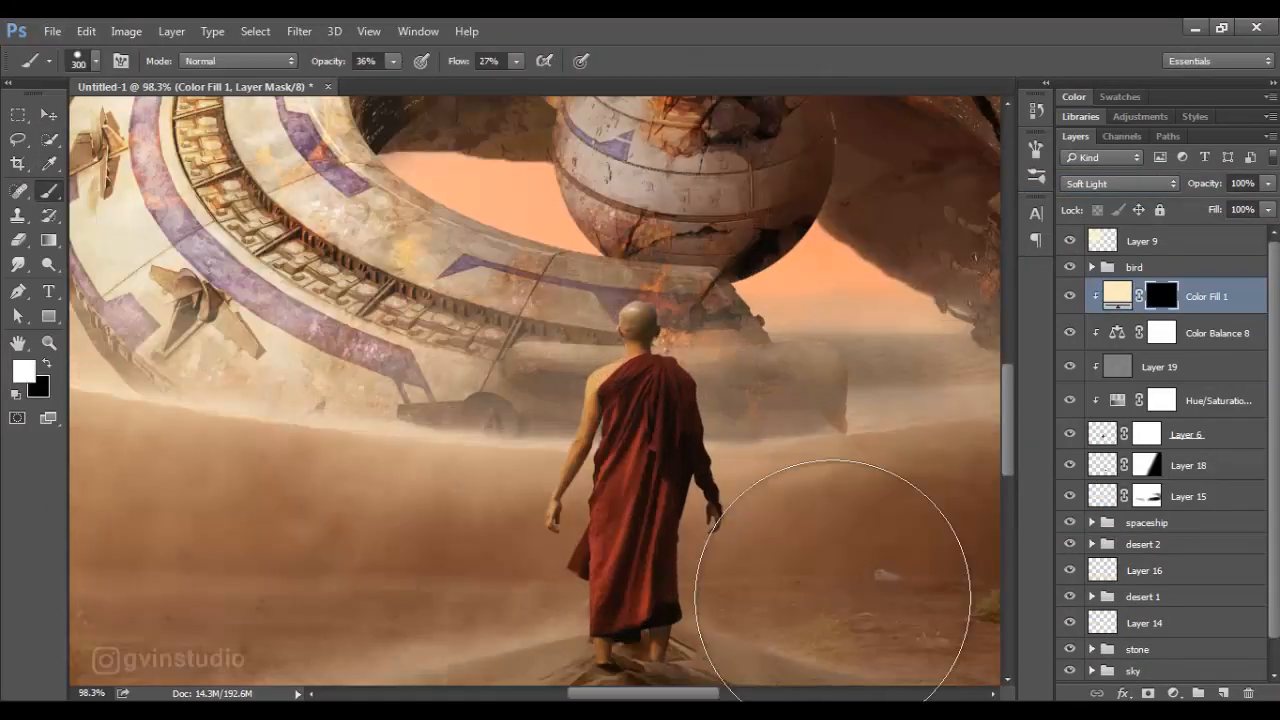
{"action": "key", "text": "bracketleft"}
{"action": "key", "text": "bracketleft"}
{"action": "key", "text": "bracketleft"}
{"action": "key", "text": "bracketleft"}
{"action": "key", "text": "bracketleft"}
{"action": "key", "text": "bracketleft"}
{"action": "left_click", "coordinate": [833, 597]}
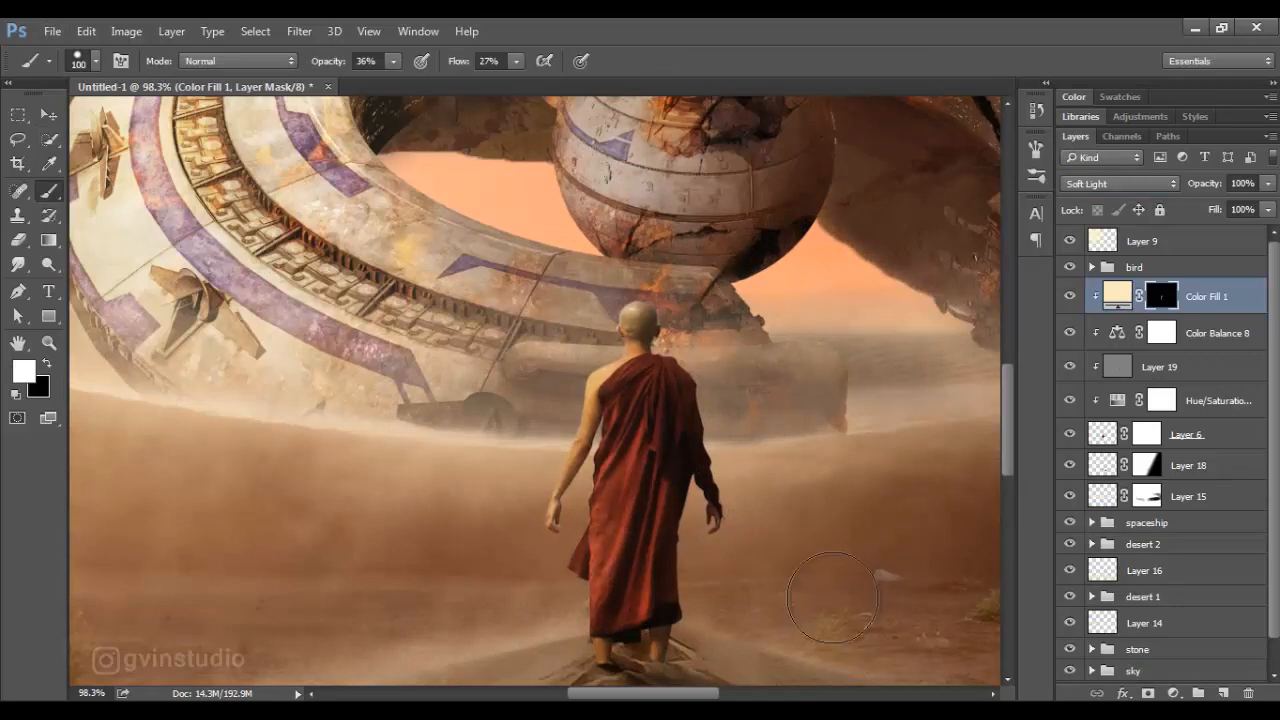
{"action": "key", "text": "v"}
{"action": "scroll", "coordinate": [838, 606], "scroll_direction": "down", "scroll_amount": 5}
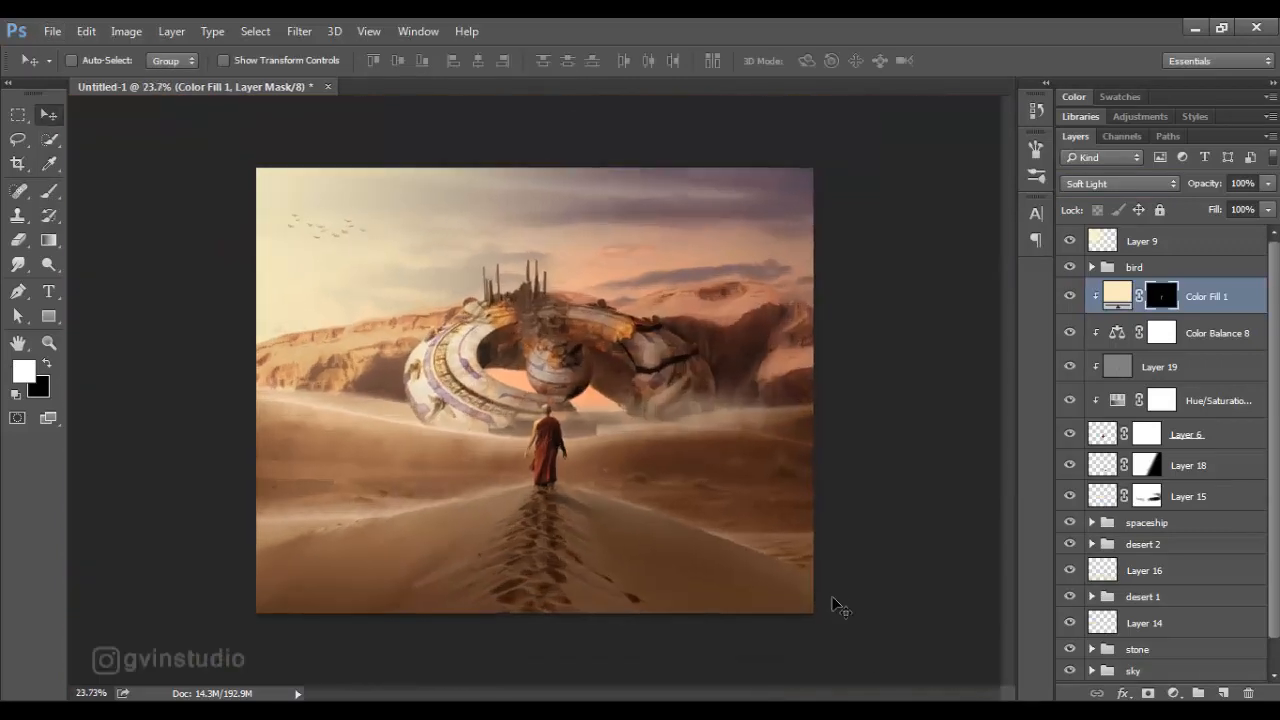
Add a new layer clipped to the monk above the cream fill and set the foreground colour to a pale cream
{"action": "scroll", "coordinate": [833, 599], "scroll_direction": "up", "scroll_amount": 8}
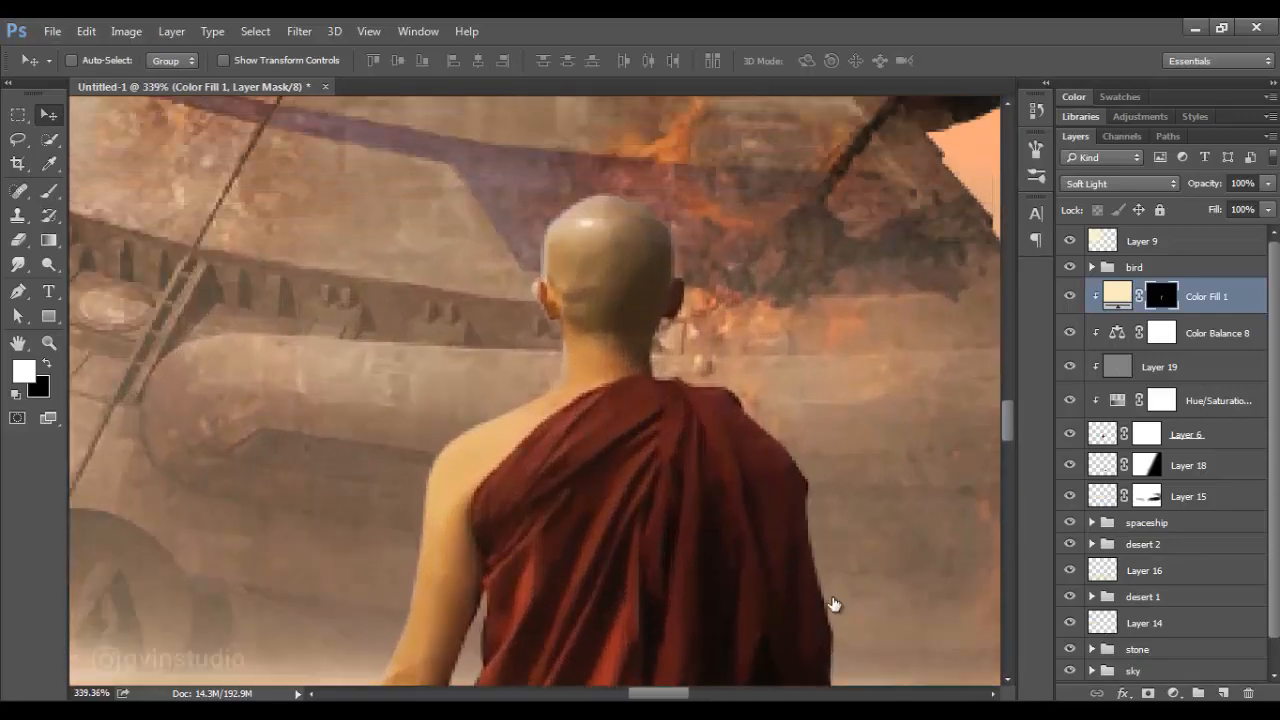
{"action": "key", "text": "ctrl+shift+alt+n"}
{"action": "key", "text": "ctrl+alt+g"}
{"action": "left_click", "coordinate": [24, 371]}
{"action": "left_click", "coordinate": [1025, 441]}
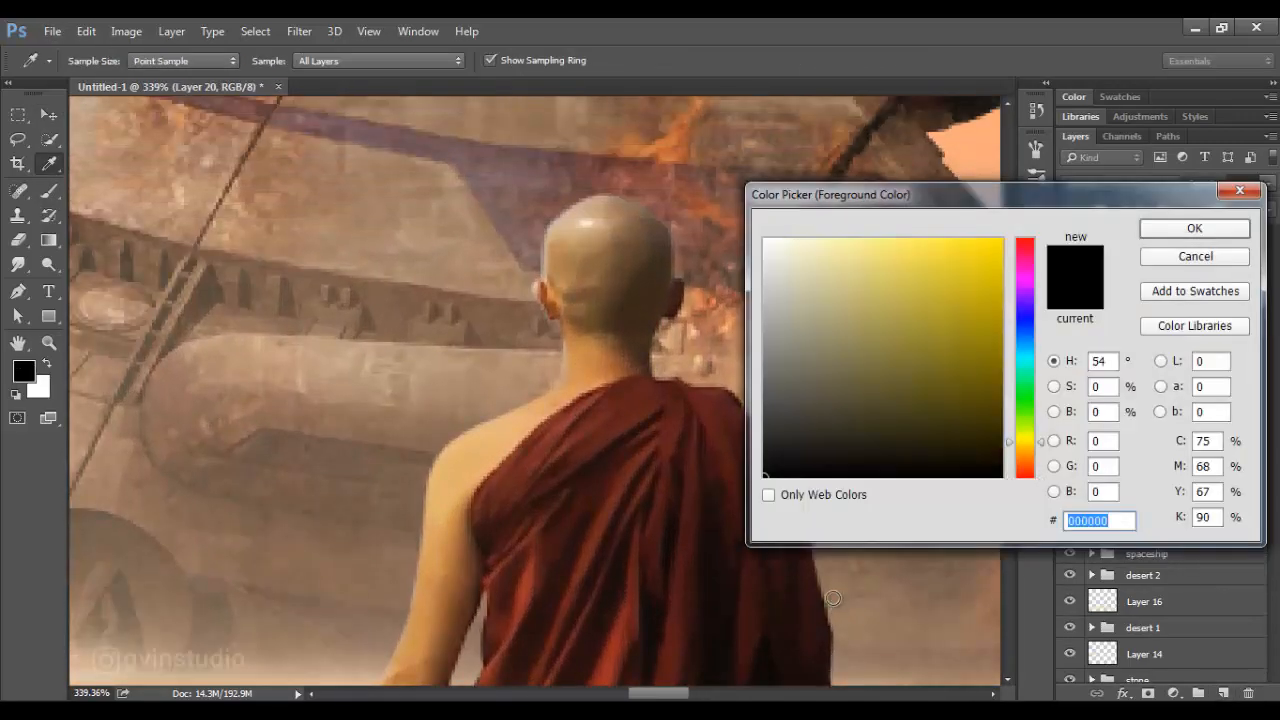
{"action": "left_click", "coordinate": [803, 242]}
{"action": "key", "text": "Return"}
Paint a thin cream rim light along the monk's head, shoulder and arm with a 5 px brush at 78% opacity and 64% flow
{"action": "key", "text": "b"}
{"action": "right_click", "coordinate": [834, 603]}
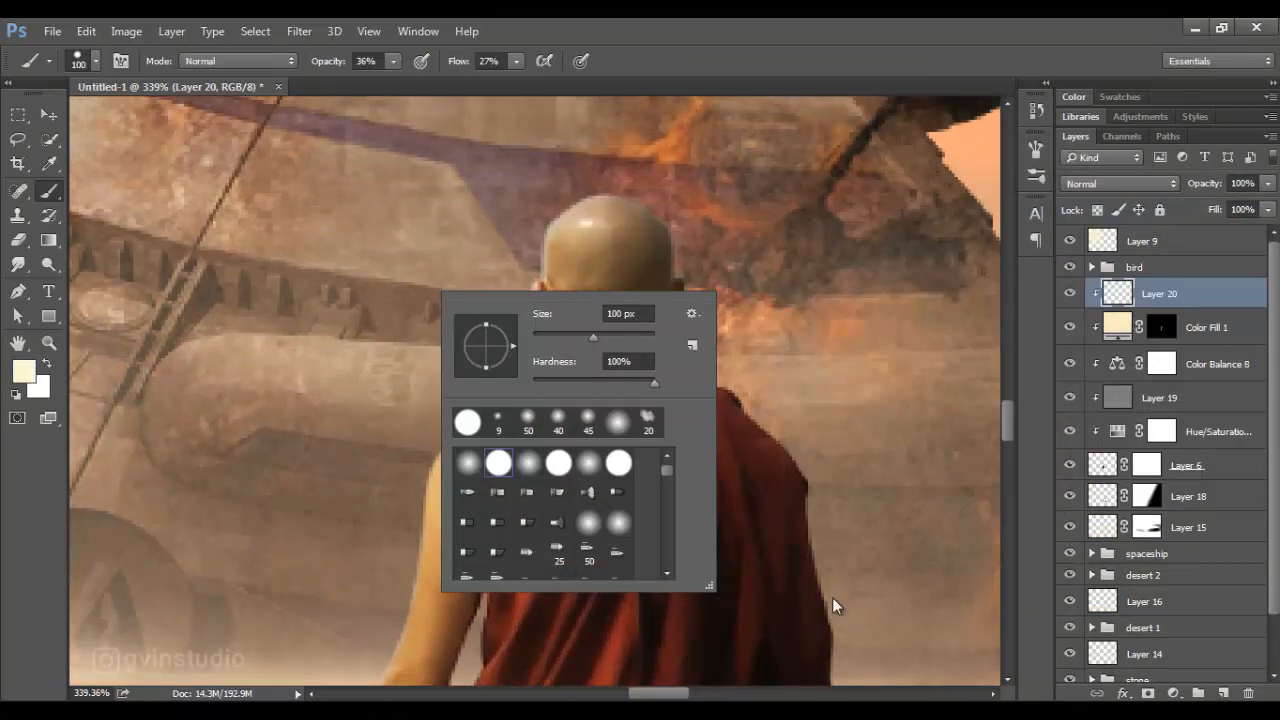
{"action": "key", "text": "Return"}
{"action": "key", "text": "7"}
{"action": "key", "text": "8"}
{"action": "key", "text": "shift+6"}
{"action": "key", "text": "shift+4"}
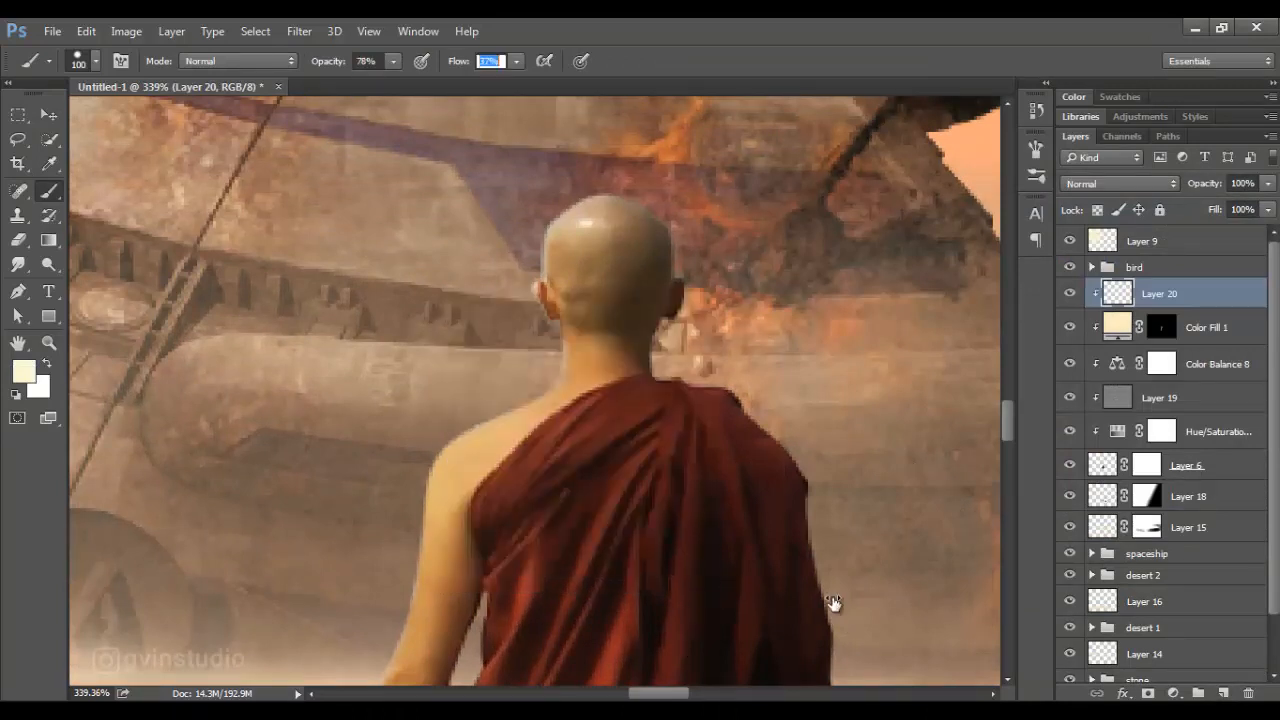
{"action": "key", "text": "bracketleft"}
{"action": "key", "text": "bracketleft"}
{"action": "key", "text": "bracketleft"}
{"action": "key", "text": "bracketleft"}
{"action": "key", "text": "bracketleft"}
{"action": "key", "text": "bracketleft"}
{"action": "key", "text": "bracketleft"}
{"action": "key", "text": "bracketleft"}
{"action": "key", "text": "bracketleft"}
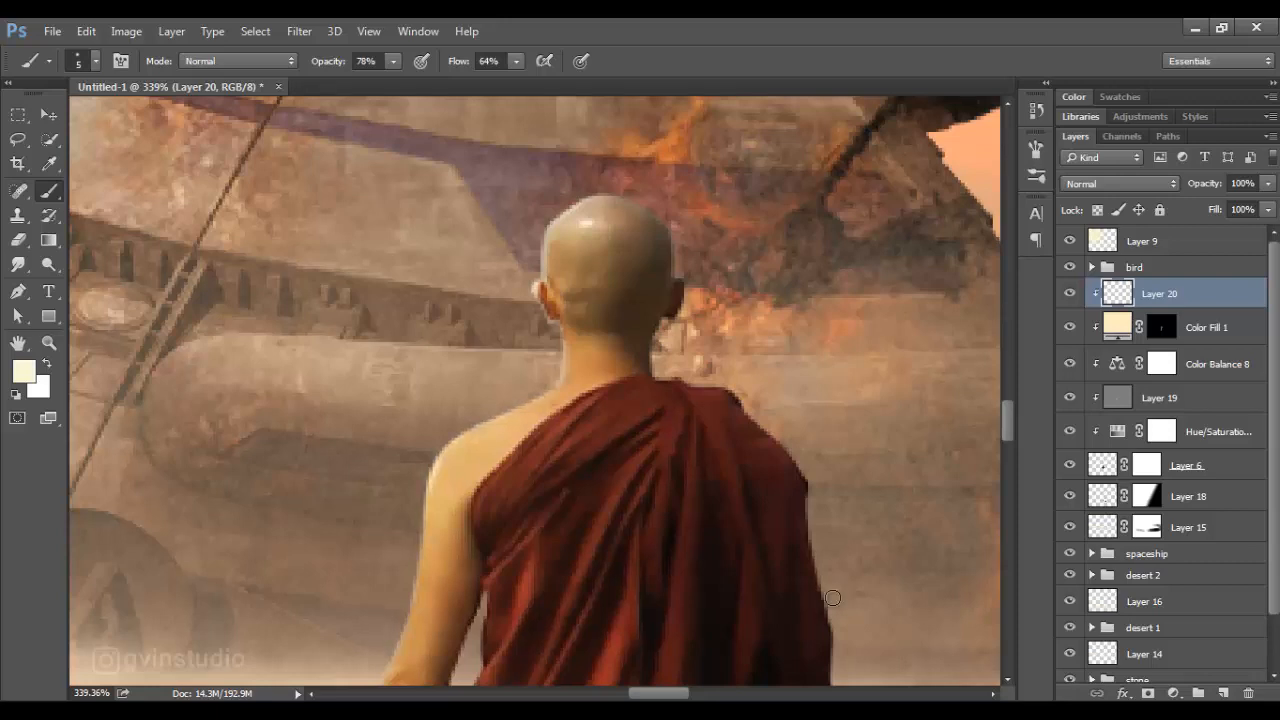
{"action": "left_click_drag", "start_coordinate": [832, 598], "coordinate": [983, 396]}
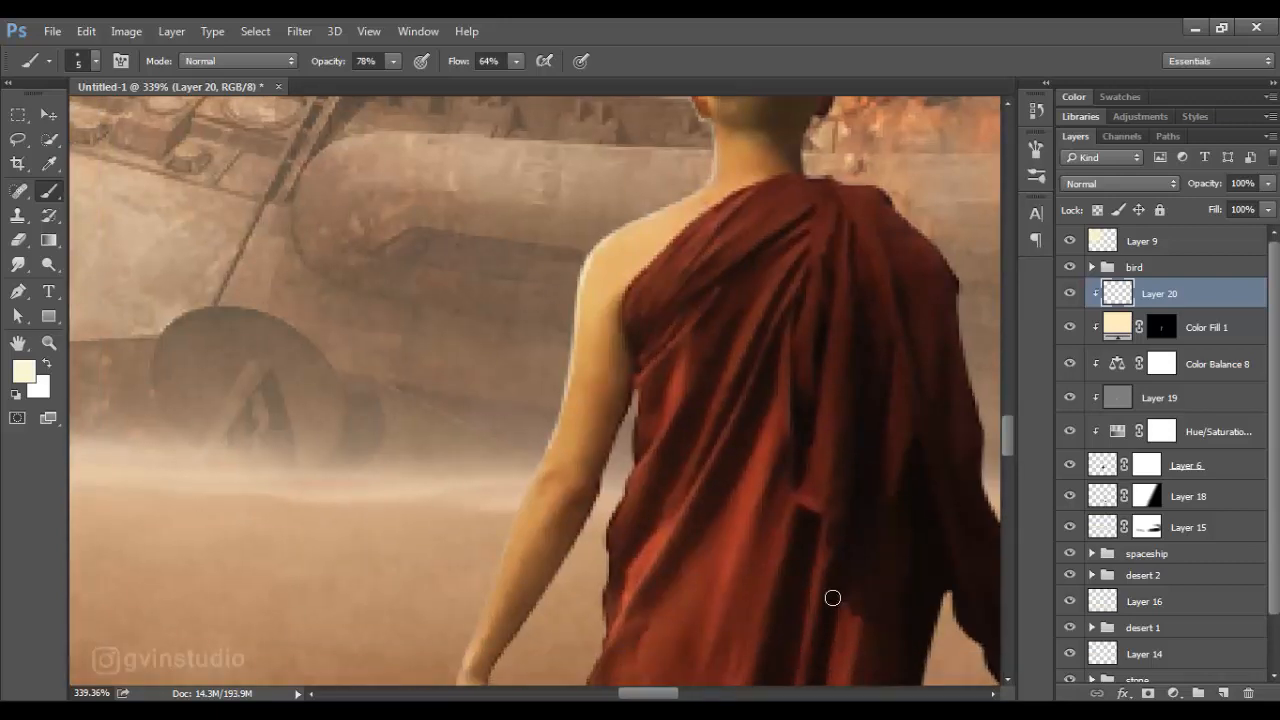
{"action": "scroll", "coordinate": [832, 598], "scroll_direction": "down", "scroll_amount": 4}
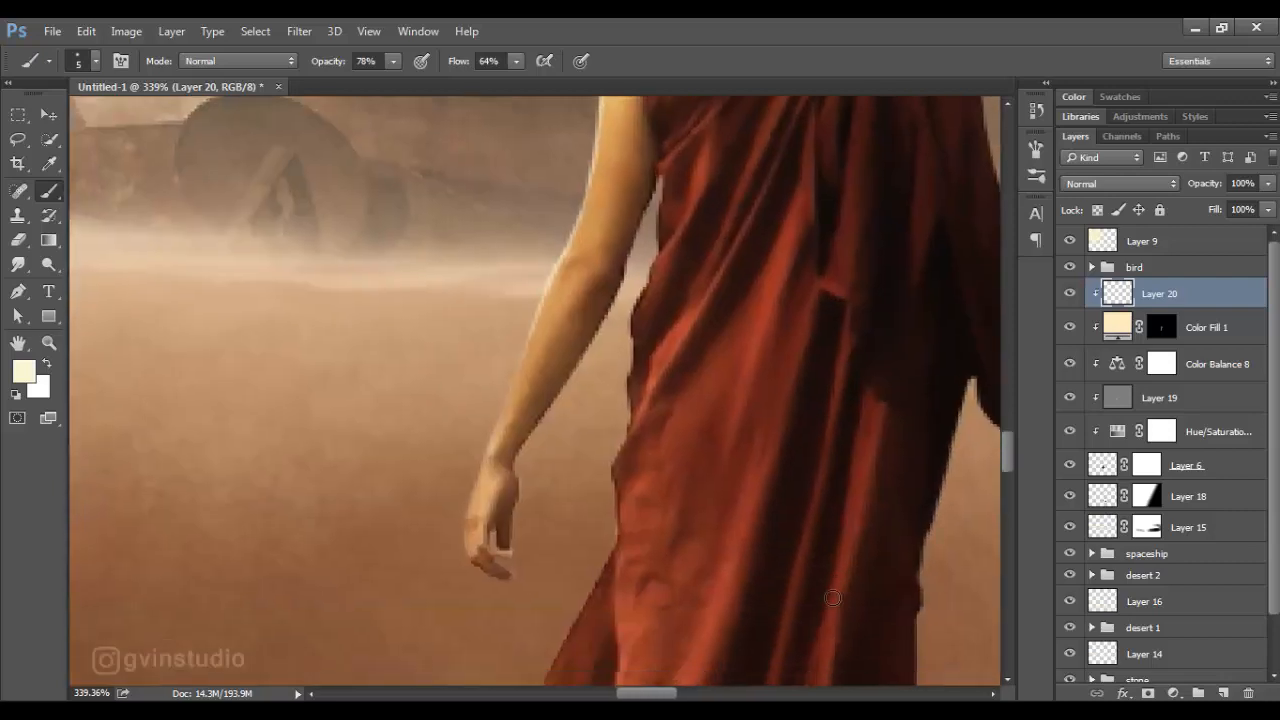
Continue the cream rim light down the hand, robe edge and legs with a 4 px brush
{"action": "key", "text": "x"}
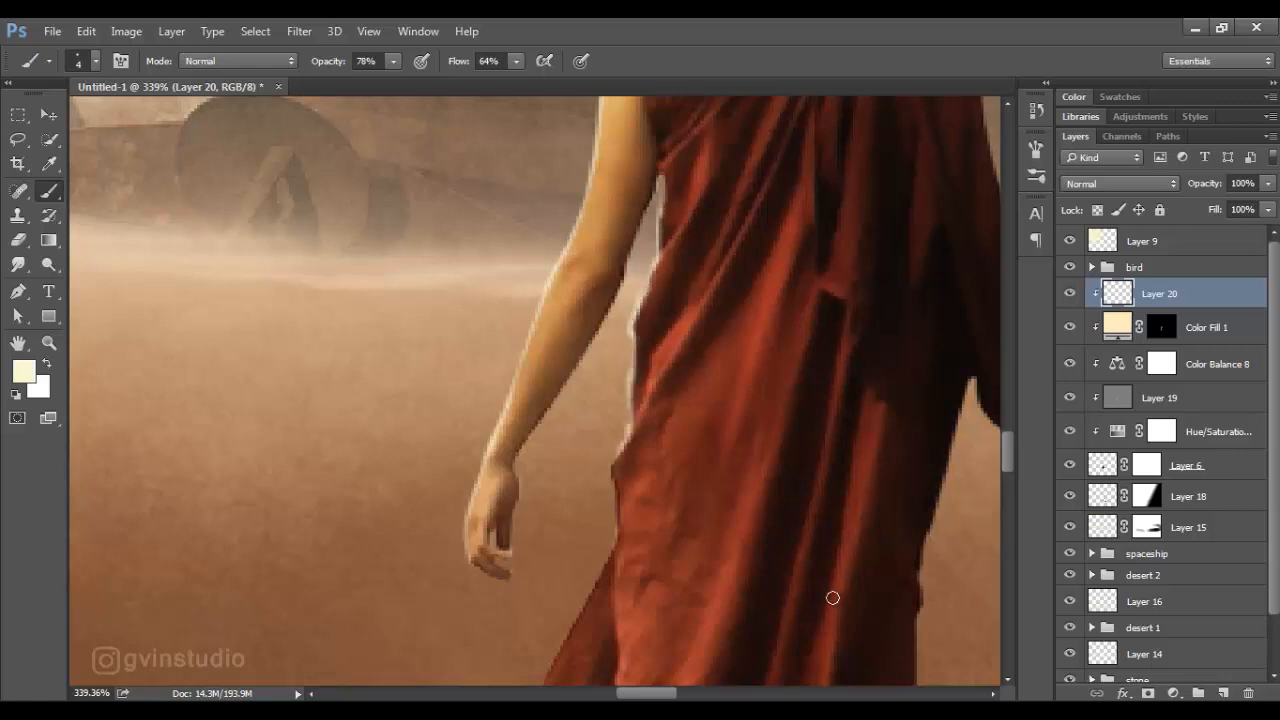
{"action": "scroll", "coordinate": [832, 597], "scroll_direction": "down", "scroll_amount": 5}
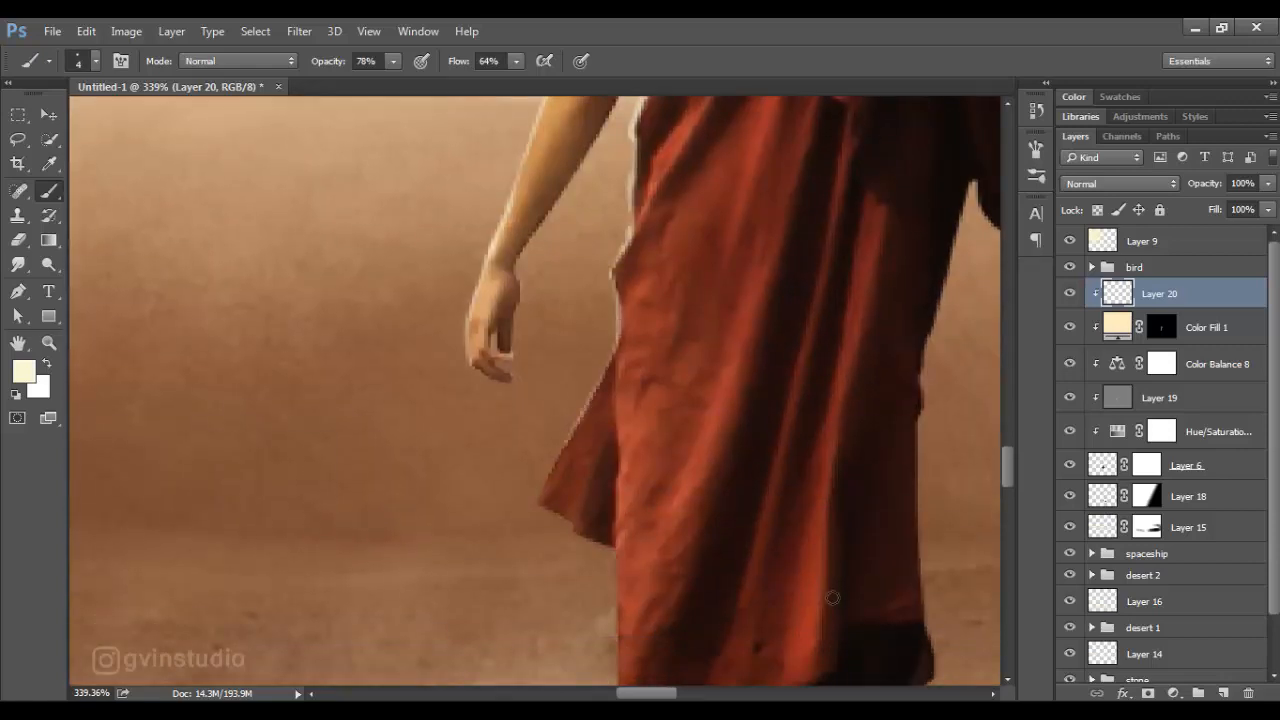
{"action": "scroll", "coordinate": [832, 597], "scroll_direction": "down", "scroll_amount": 6}
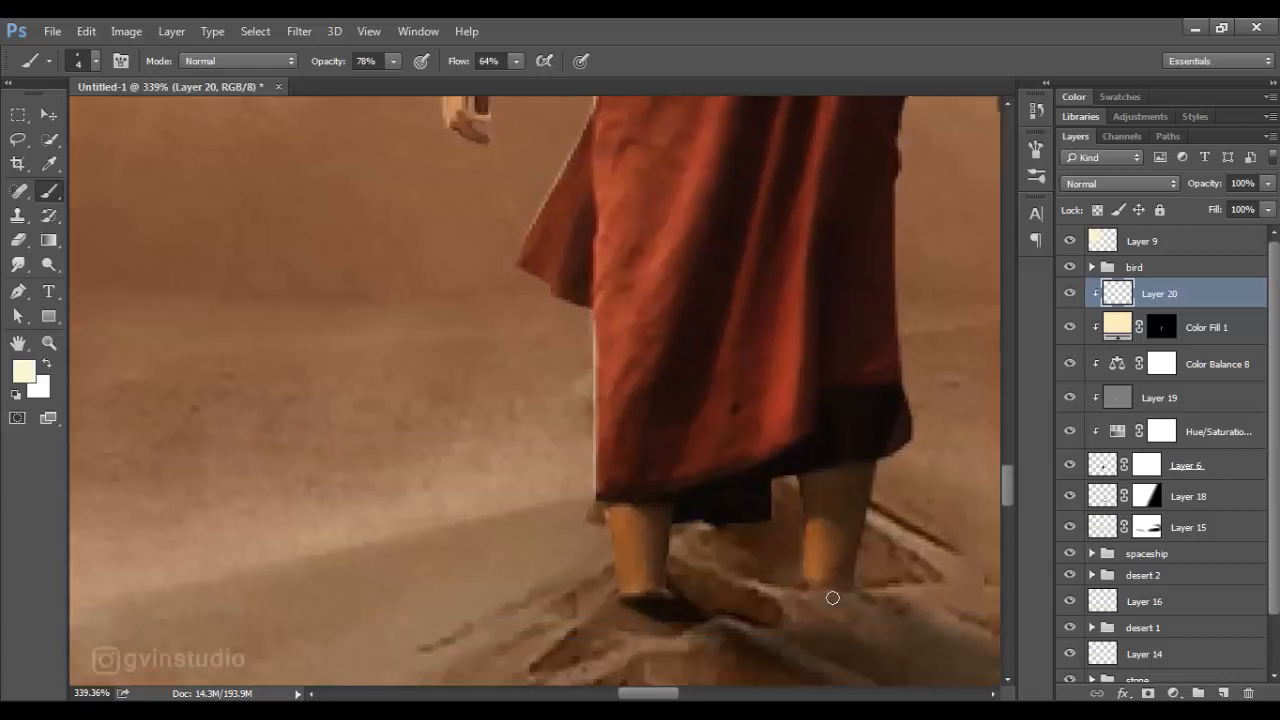
Add a mask to the rim-light layer and soften the highlights with a black 4 px brush, lowering the brush opacity to 59%
{"action": "left_click", "coordinate": [1148, 693]}
{"action": "key", "text": "x"}
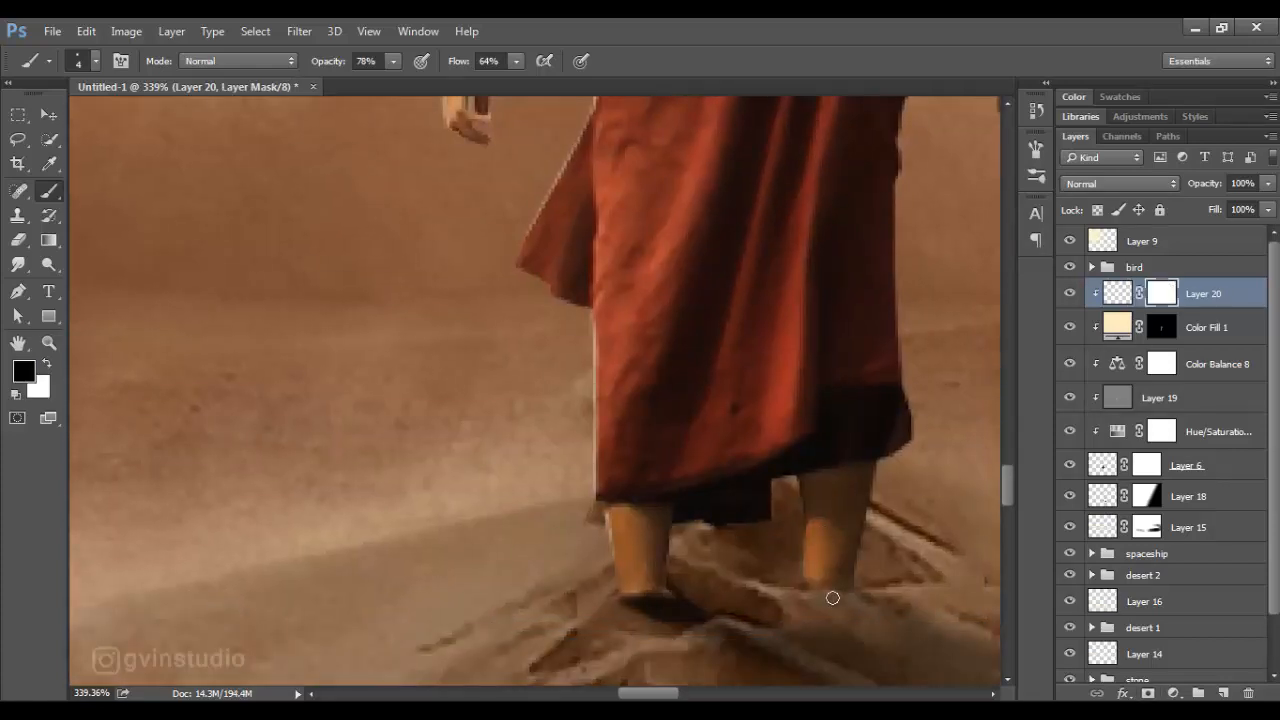
{"action": "scroll", "coordinate": [832, 597], "scroll_direction": "up", "scroll_amount": 9}
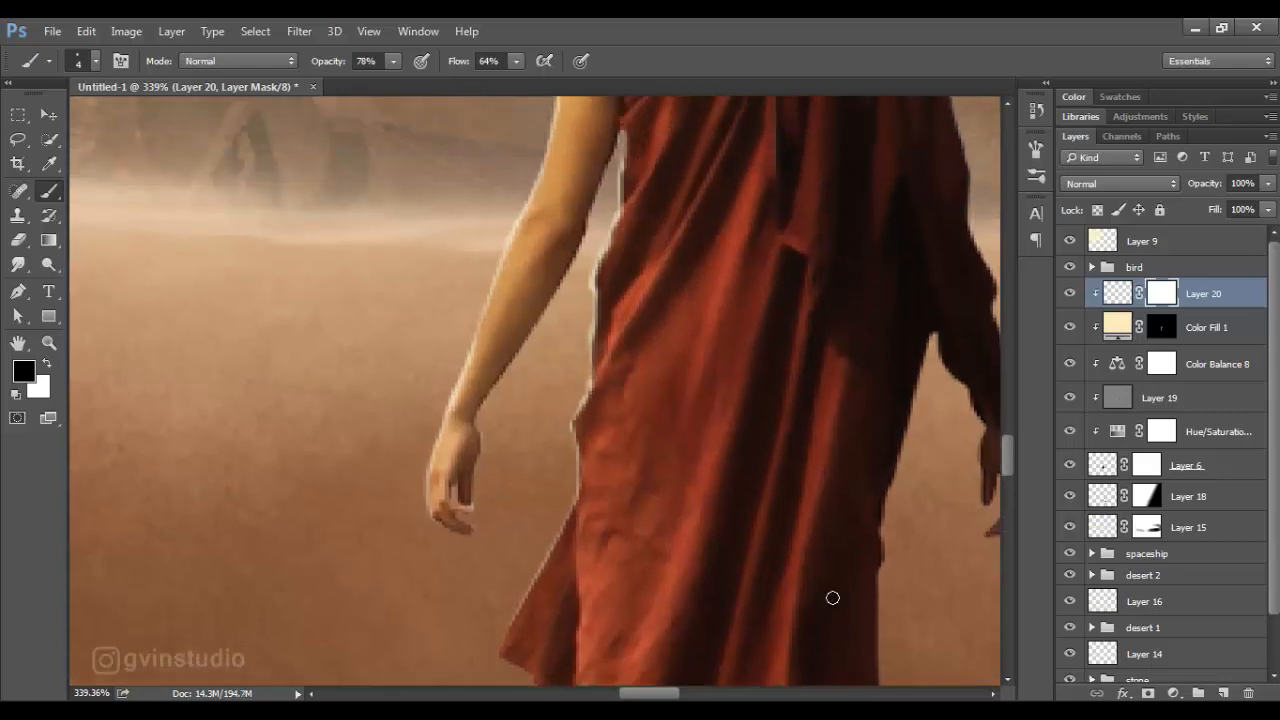
{"action": "key", "text": "5"}
{"action": "key", "text": "9"}
{"action": "key", "text": "ctrl+0"}
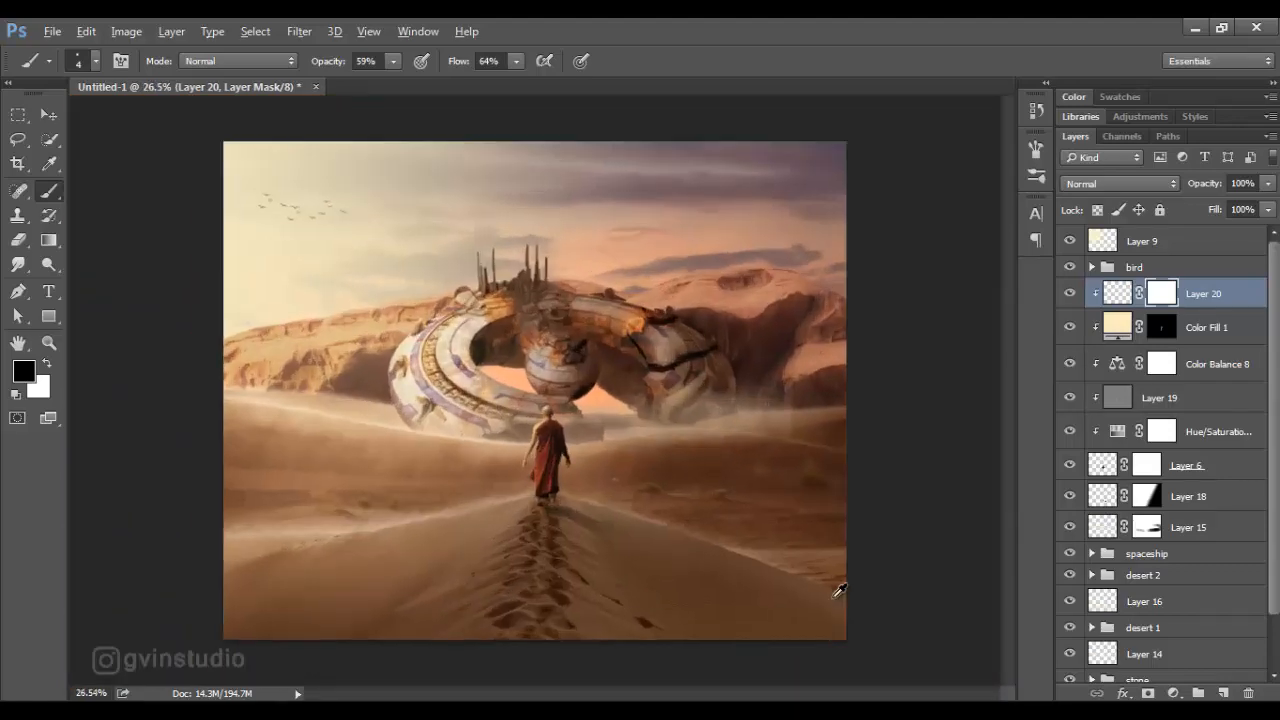
{"action": "key", "text": "v"}
Add a Color Lookup adjustment above the bird group, try the Fuji F125 Kodak 2395 LUT, and apply Fuji F125 Kodak 2393 instead
{"action": "key", "text": "alt+bracketright"}
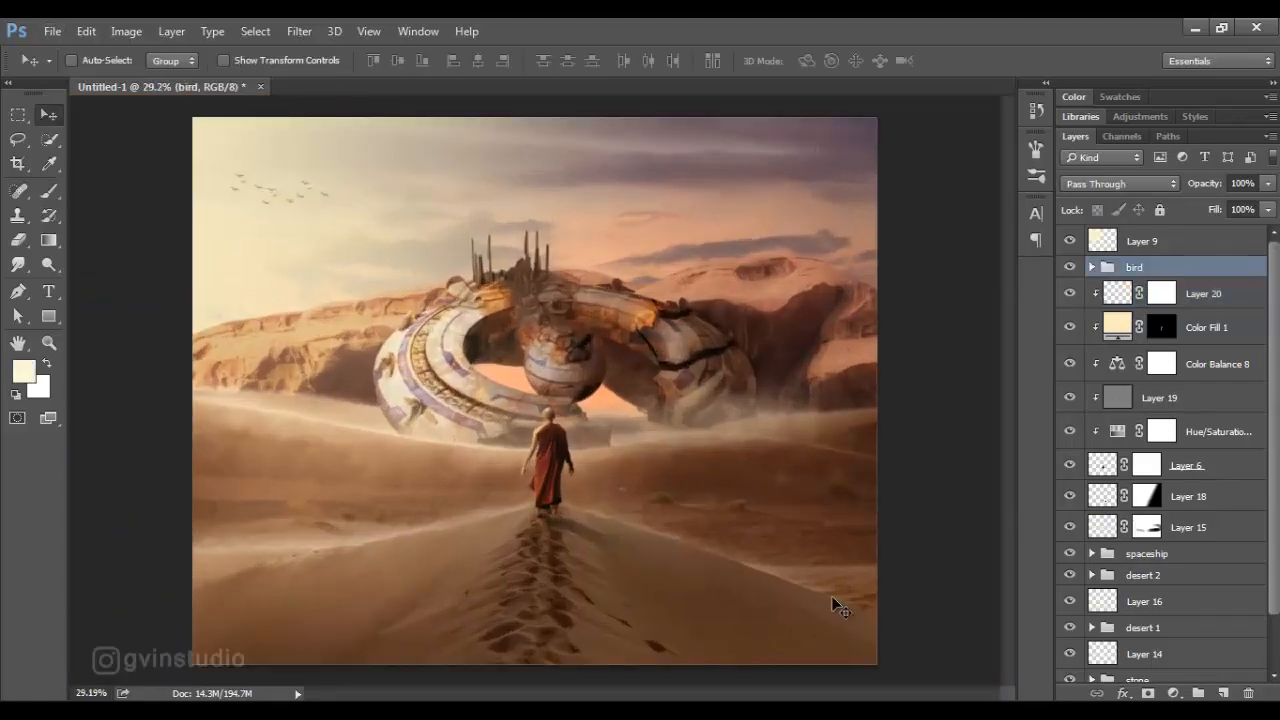
{"action": "left_click", "coordinate": [1173, 693]}
{"action": "left_click", "coordinate": [1160, 564]}
{"action": "left_click", "coordinate": [868, 281]}
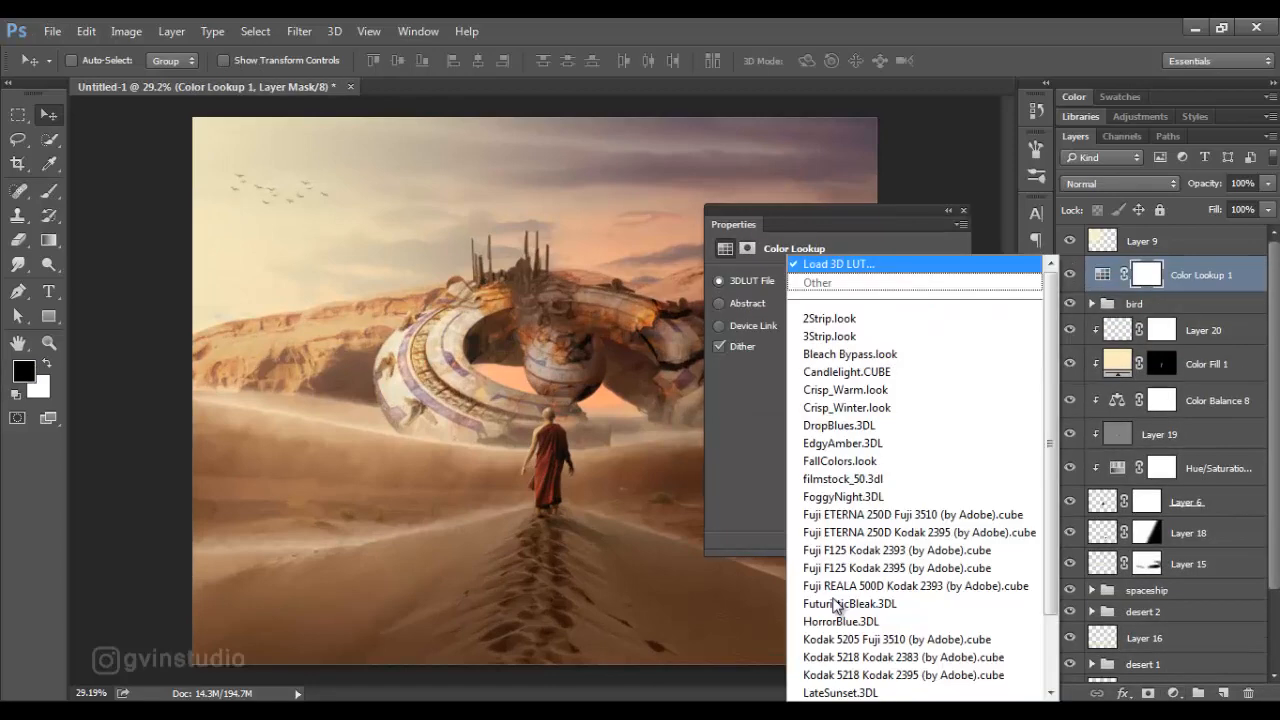
{"action": "scroll", "coordinate": [868, 443], "scroll_direction": "down", "scroll_amount": 1}
{"action": "scroll", "coordinate": [837, 605], "scroll_direction": "down", "scroll_amount": 1}
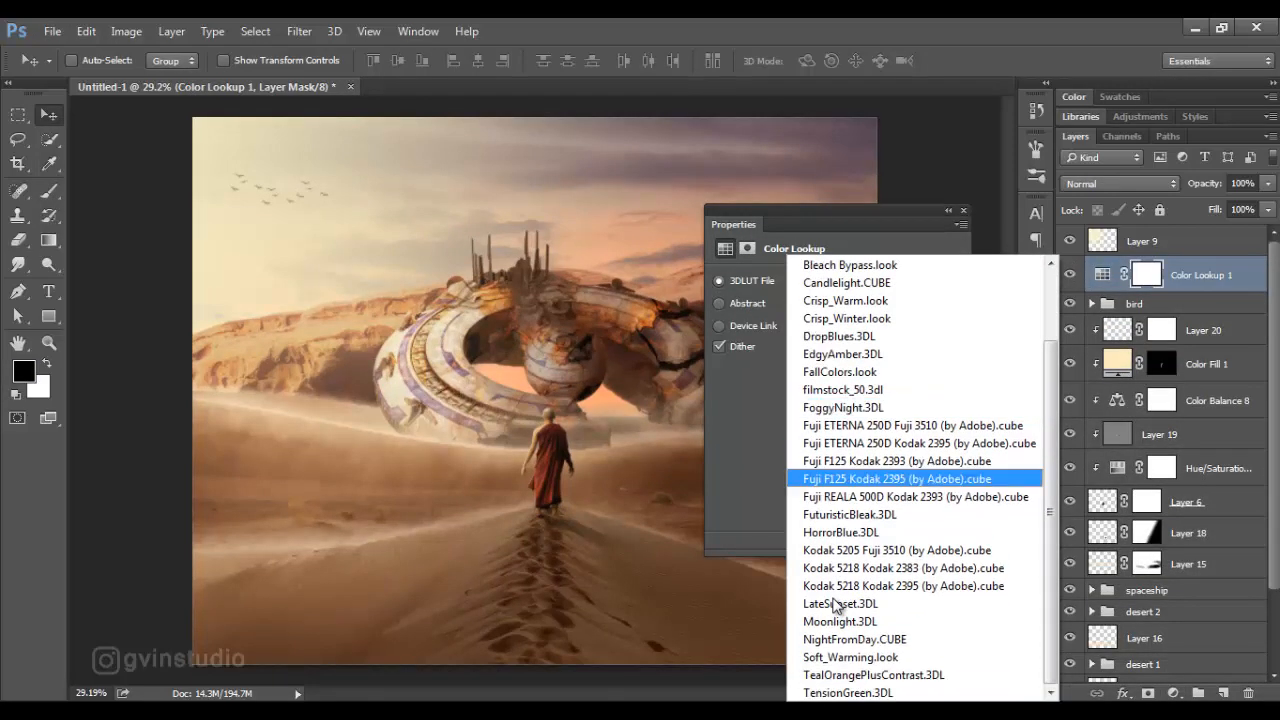
{"action": "left_click", "coordinate": [837, 479]}
{"action": "left_click", "coordinate": [868, 281]}
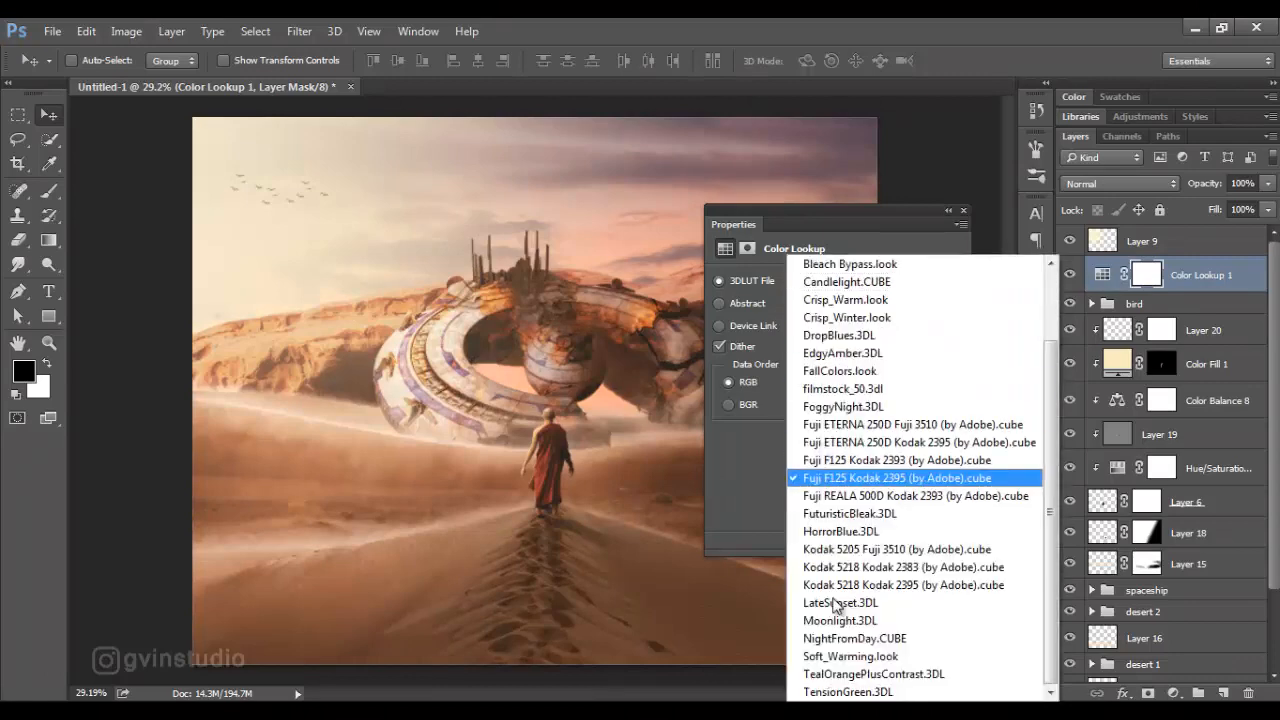
{"action": "key", "text": "Up"}
{"action": "key", "text": "Return"}
{"action": "left_click", "coordinate": [964, 211]}
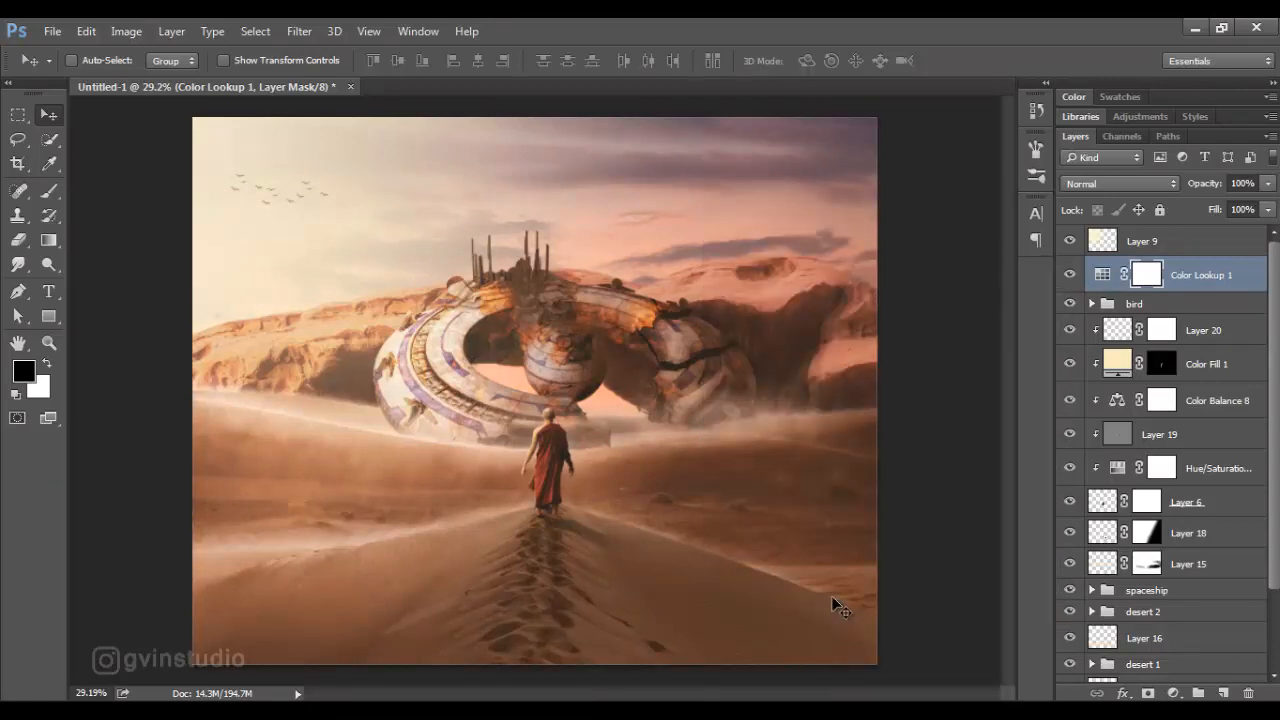
Add a Curves adjustment above the Color Lookup, lowering the RGB highlights slightly while anchoring the midtones and shadows
{"action": "scroll", "coordinate": [834, 603], "scroll_direction": "down", "scroll_amount": 9}
{"action": "scroll", "coordinate": [834, 603], "scroll_direction": "up", "scroll_amount": 8}
{"action": "left_click", "coordinate": [1174, 693]}
{"action": "left_click", "coordinate": [1150, 394]}
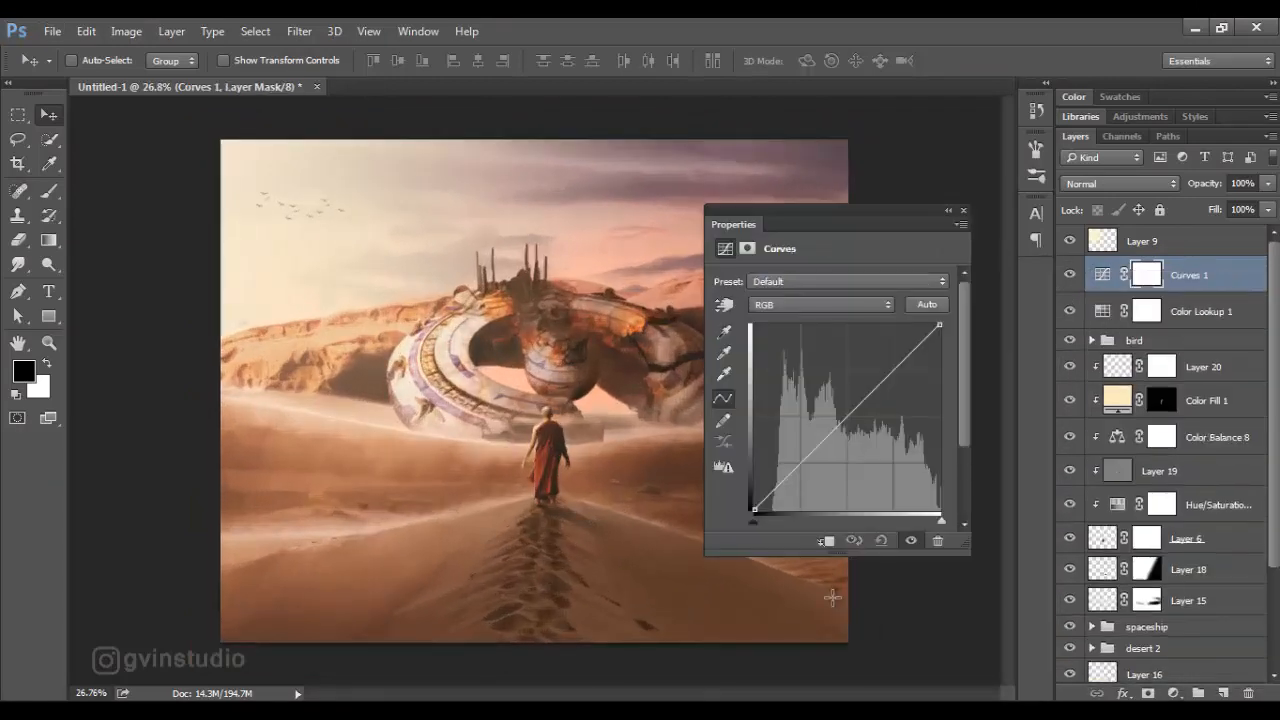
{"action": "left_click_drag", "start_coordinate": [908, 353], "coordinate": [909, 361]}
{"action": "left_click_drag", "start_coordinate": [845, 427], "coordinate": [845, 420]}
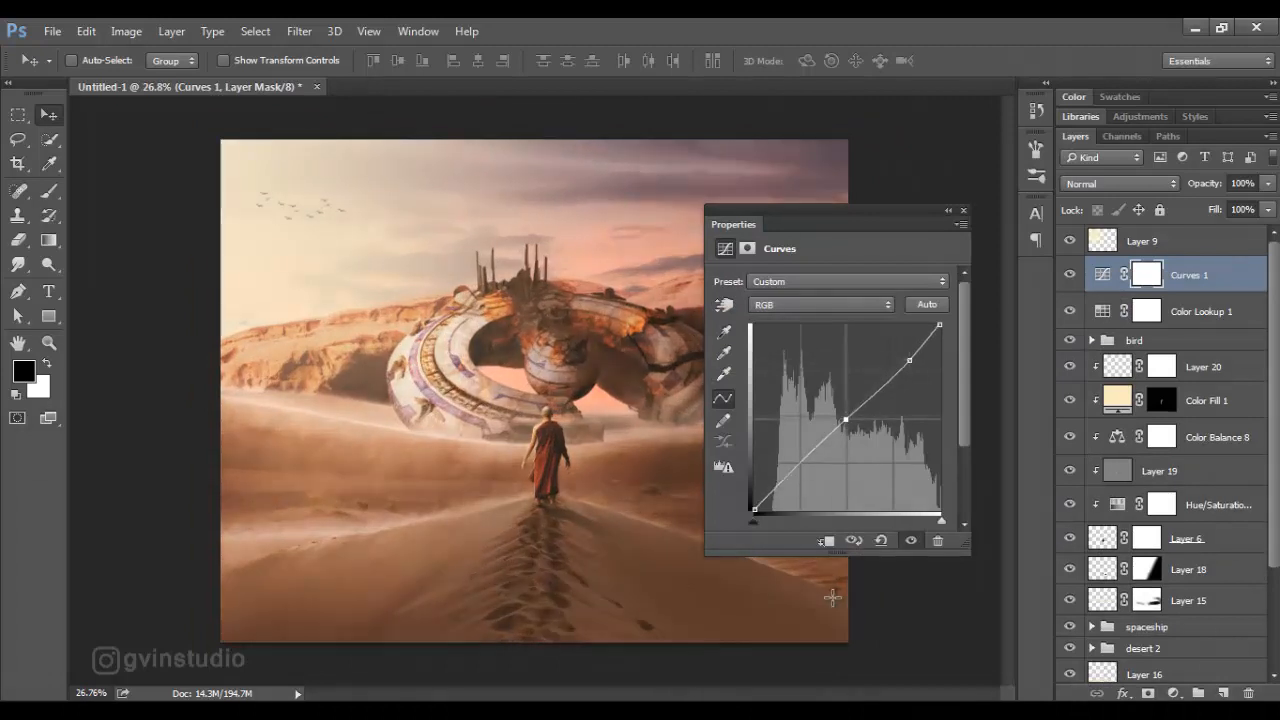
{"action": "left_click_drag", "start_coordinate": [779, 483], "coordinate": [779, 486]}
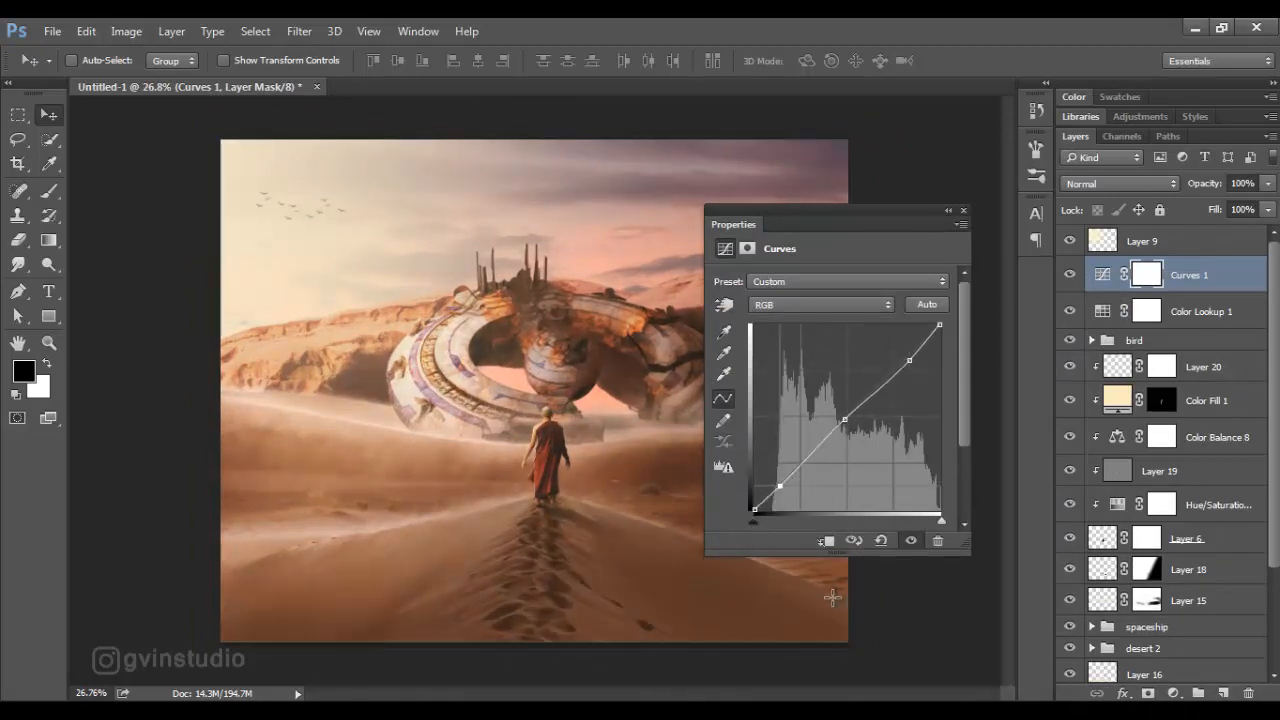
Raise the highlights slightly and pull down the shadows in the Red and Blue channels of the Curves adjustment
{"action": "left_click", "coordinate": [820, 304]}
{"action": "left_click", "coordinate": [775, 320]}
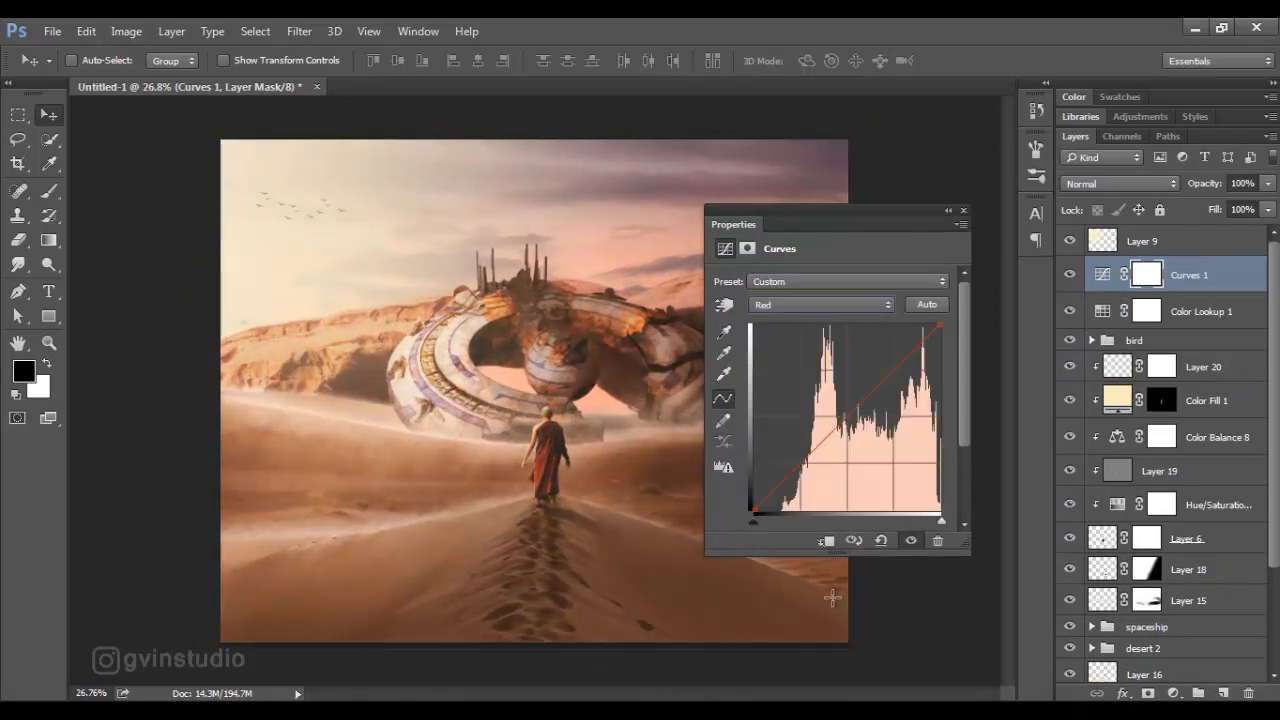
{"action": "left_click_drag", "start_coordinate": [900, 364], "coordinate": [898, 359]}
{"action": "left_click_drag", "start_coordinate": [820, 442], "coordinate": [815, 455]}
{"action": "left_click", "coordinate": [820, 304]}
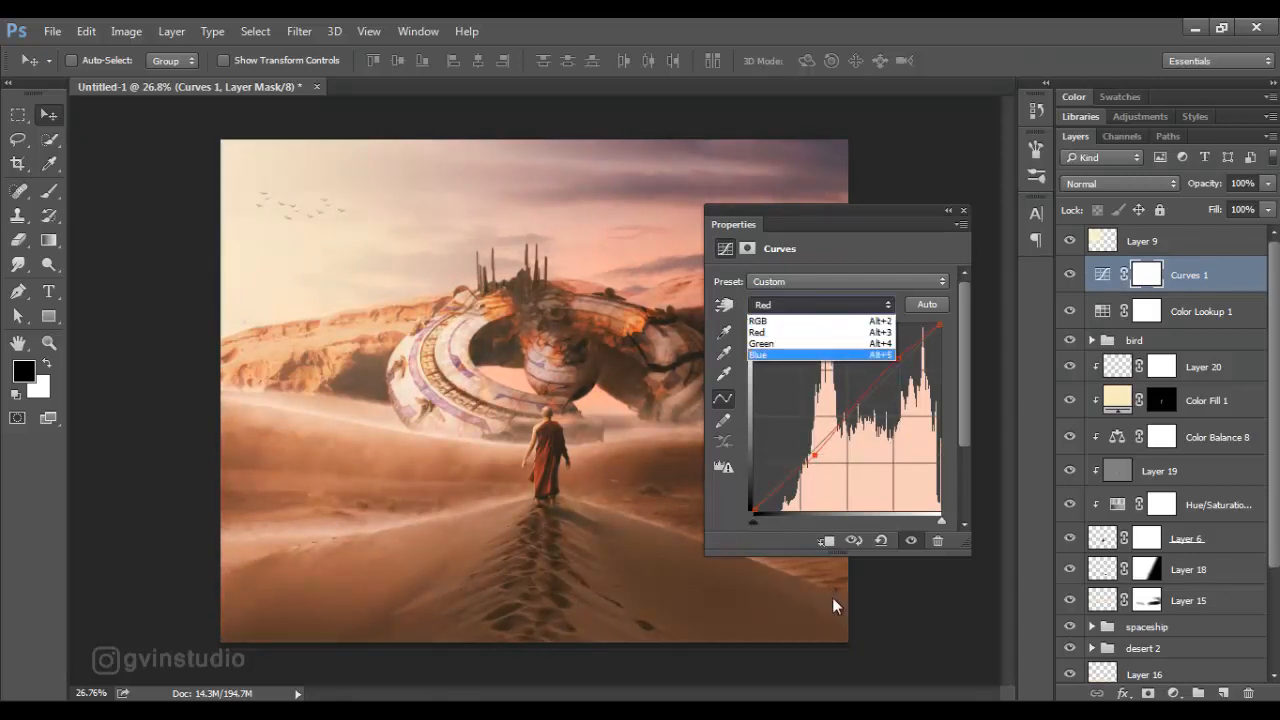
{"action": "left_click", "coordinate": [775, 355]}
{"action": "left_click_drag", "start_coordinate": [897, 368], "coordinate": [897, 364]}
{"action": "left_click_drag", "start_coordinate": [801, 465], "coordinate": [794, 472]}
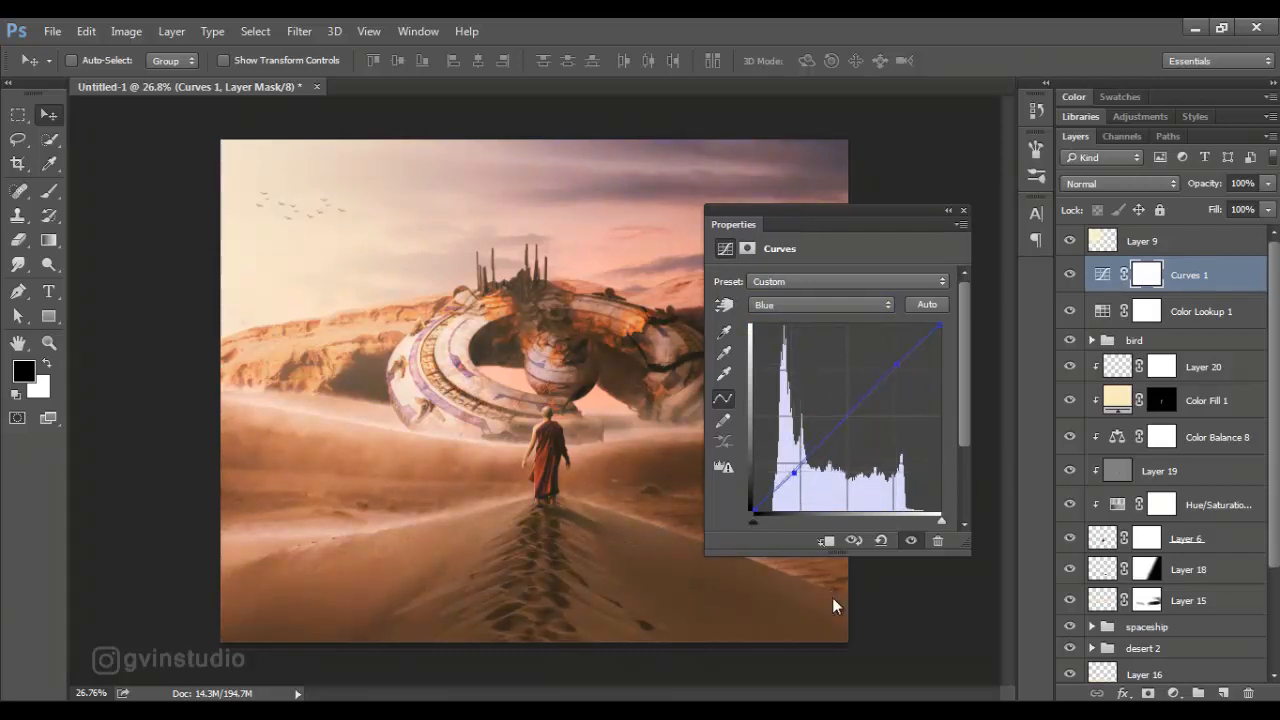
Lower the RGB highlight point of the Curves adjustment a little further and check the whole image
{"action": "left_click", "coordinate": [820, 305]}
{"action": "left_click", "coordinate": [775, 317]}
{"action": "left_click_drag", "start_coordinate": [907, 360], "coordinate": [911, 364]}
{"action": "left_click", "coordinate": [963, 210]}
{"action": "scroll", "coordinate": [833, 604], "scroll_direction": "down", "scroll_amount": 2}
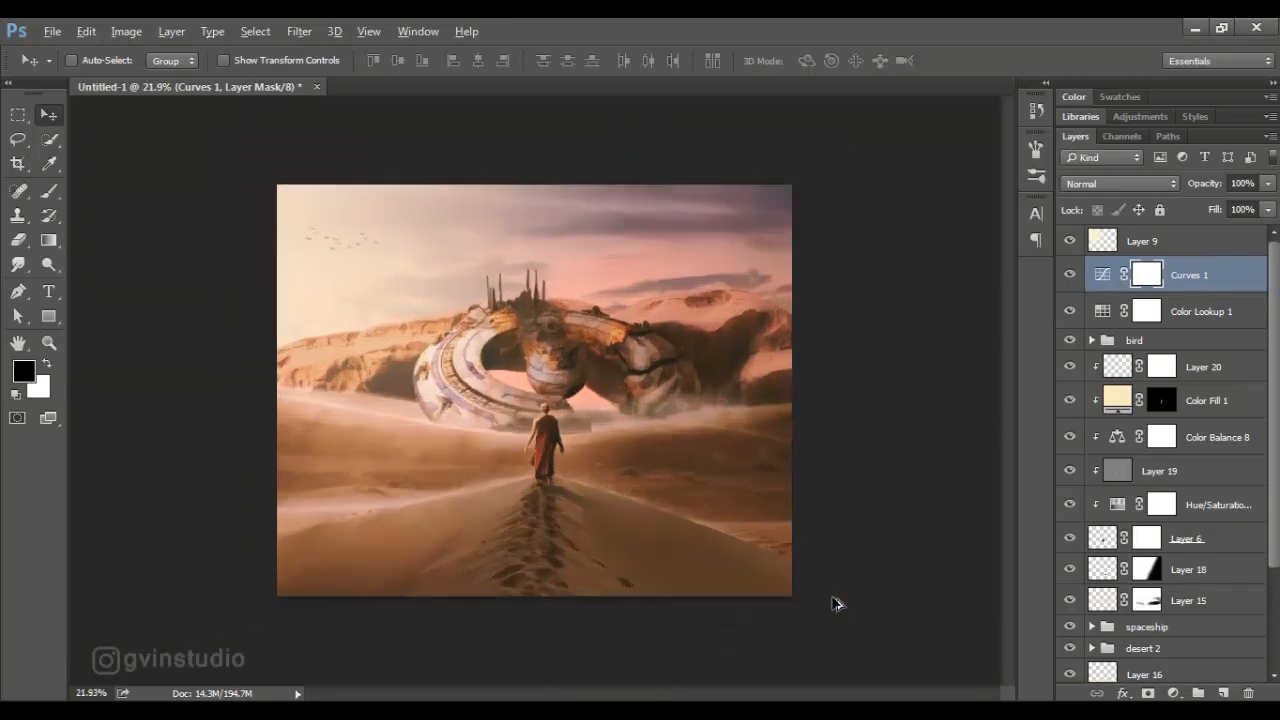
{"action": "scroll", "coordinate": [833, 604], "scroll_direction": "up", "scroll_amount": 2}
Add a layer above the Curves adjustment, sample a dark brown, and set the brush to 900 px with 100% opacity and flow
{"action": "key", "text": "b"}
{"action": "left_click", "coordinate": [1223, 693]}
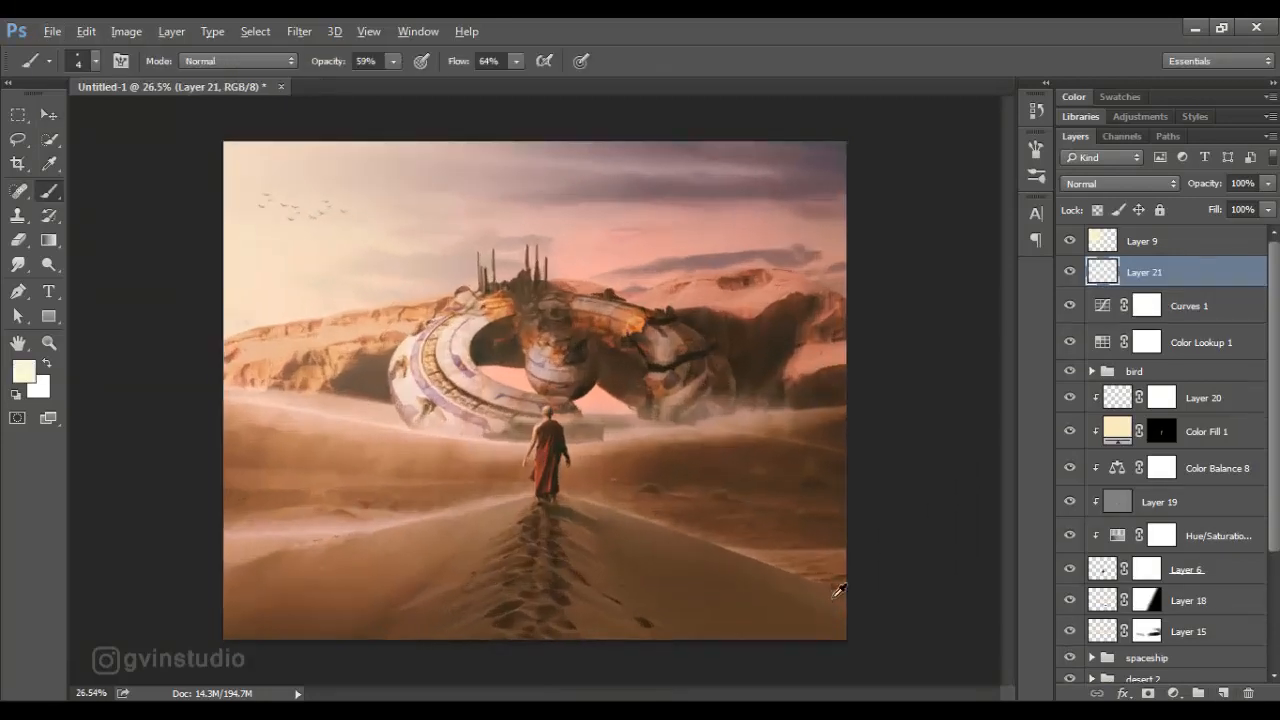
{"action": "left_click", "coordinate": [832, 597], "text": "alt"}
{"action": "key", "text": "bracketright"}
{"action": "key", "text": "bracketright"}
{"action": "key", "text": "bracketright"}
{"action": "key", "text": "bracketright"}
{"action": "key", "text": "bracketright"}
{"action": "key", "text": "bracketright"}
{"action": "key", "text": "bracketright"}
{"action": "key", "text": "bracketright"}
{"action": "key", "text": "bracketright"}
{"action": "key", "text": "bracketright"}
{"action": "key", "text": "bracketright"}
{"action": "key", "text": "bracketright"}
{"action": "key", "text": "bracketright"}
{"action": "key", "text": "bracketright"}
{"action": "key", "text": "bracketright"}
{"action": "key", "text": "bracketright"}
{"action": "key", "text": "bracketright"}
{"action": "key", "text": "bracketright"}
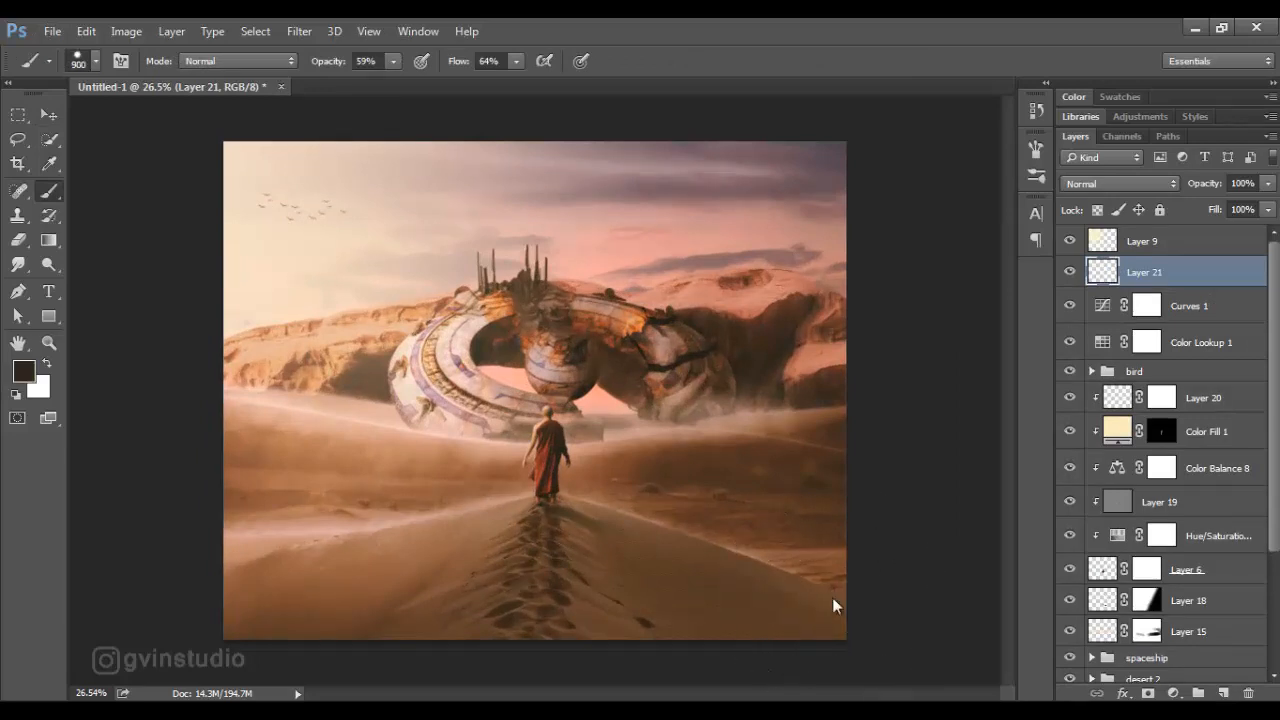
{"action": "key", "text": "0"}
{"action": "key", "text": "shift+0"}
Paint dark brown over the image's right side and along its bottom edge with a soft round 900 px brush at 0% hardness
{"action": "left_click_drag", "start_coordinate": [786, 188], "coordinate": [843, 337]}
{"action": "key", "text": "ctrl+z"}
{"action": "right_click", "coordinate": [641, 348]}
{"action": "left_click", "coordinate": [820, 482]}
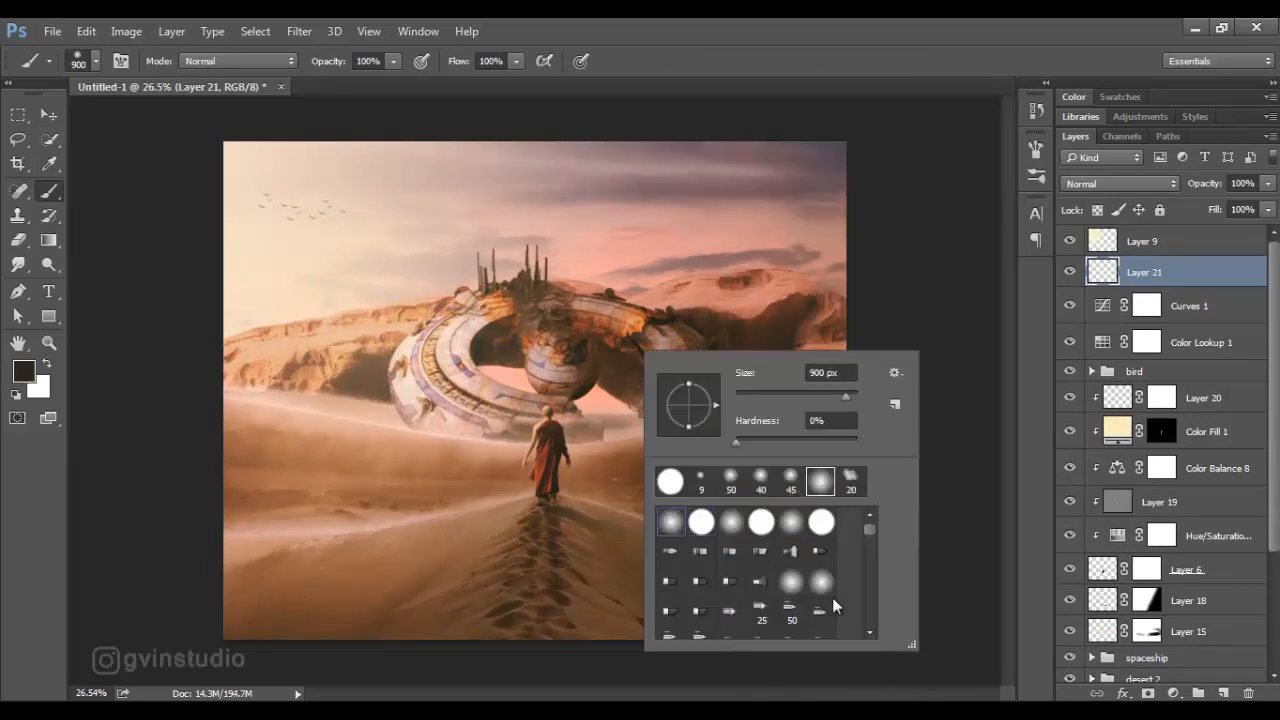
{"action": "key", "text": "Return"}
{"action": "left_click_drag", "start_coordinate": [690, 155], "coordinate": [858, 480]}
{"action": "left_click_drag", "start_coordinate": [832, 597], "coordinate": [380, 598]}
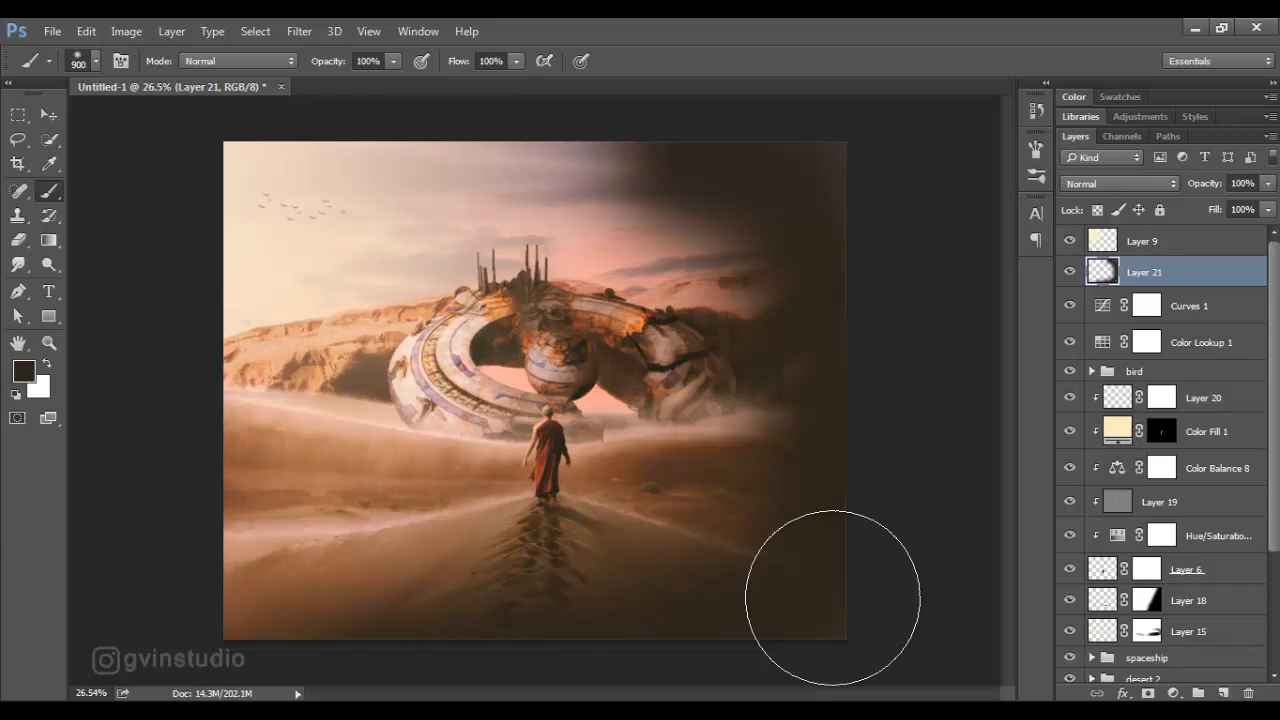
{"action": "left_click_drag", "start_coordinate": [765, 300], "coordinate": [750, 520]}
Reduce the dark edge-shading layer to 32% opacity and 76% fill
{"action": "mouse_move", "coordinate": [1205, 184]}
{"action": "left_mouse_down"}
{"action": "mouse_move", "coordinate": [1140, 209]}
{"action": "mouse_move", "coordinate": [1203, 210]}
{"action": "left_mouse_up"}
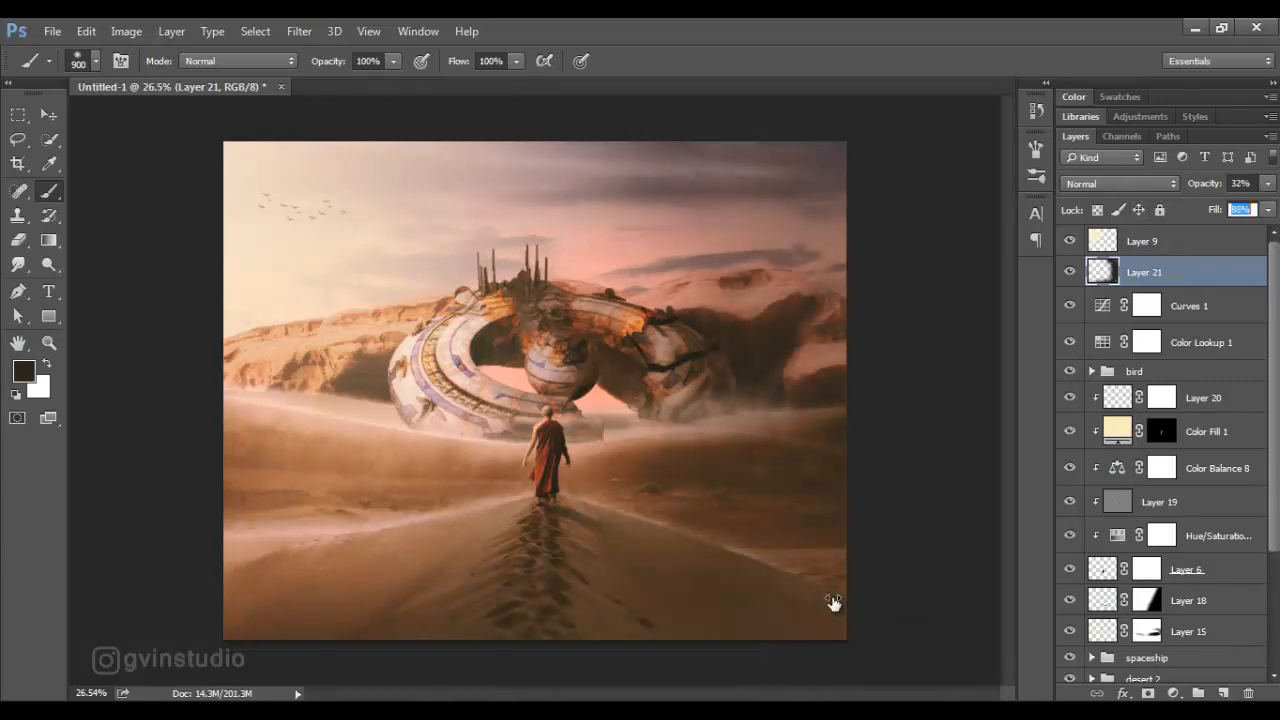
{"action": "key", "text": "v"}
{"action": "scroll", "coordinate": [833, 598], "scroll_direction": "down", "scroll_amount": 2}
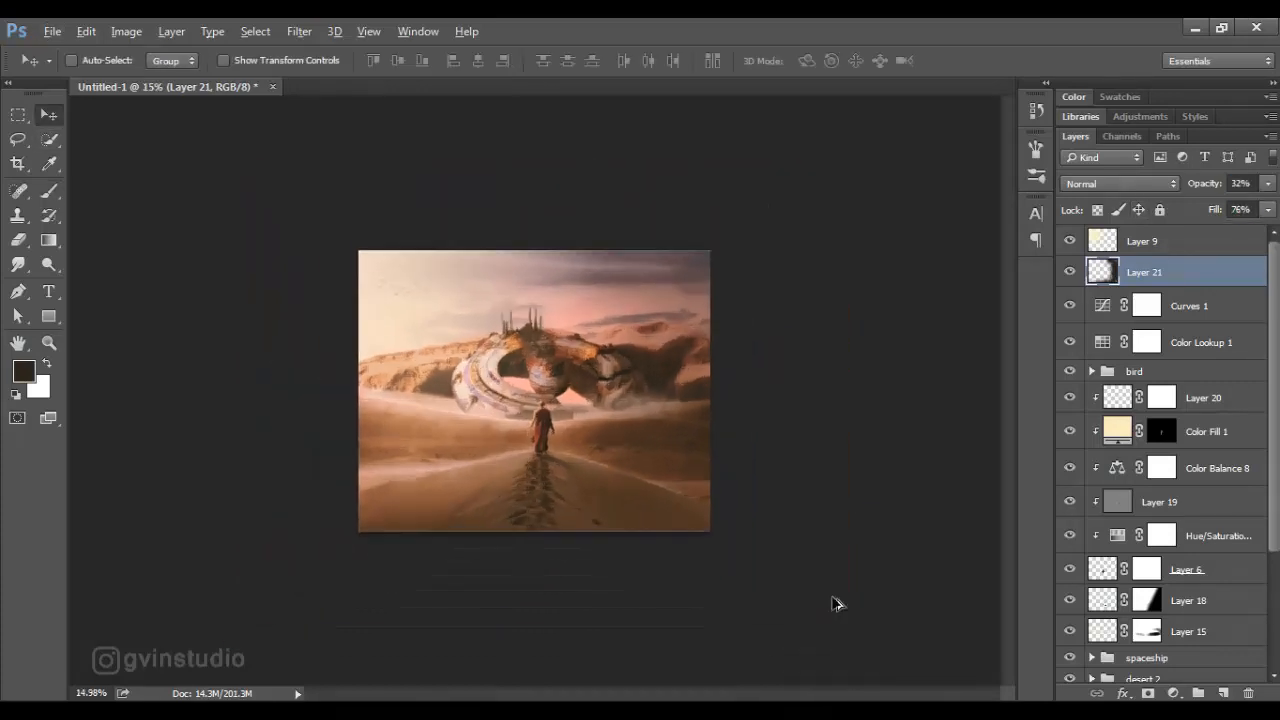
Stamp all visible layers into a new layer above Layer 9 at the top of the stack
{"action": "scroll", "coordinate": [833, 598], "scroll_direction": "up", "scroll_amount": 1}
{"action": "scroll", "coordinate": [836, 603], "scroll_direction": "up", "scroll_amount": 1}
{"action": "key", "text": "alt+bracketright"}
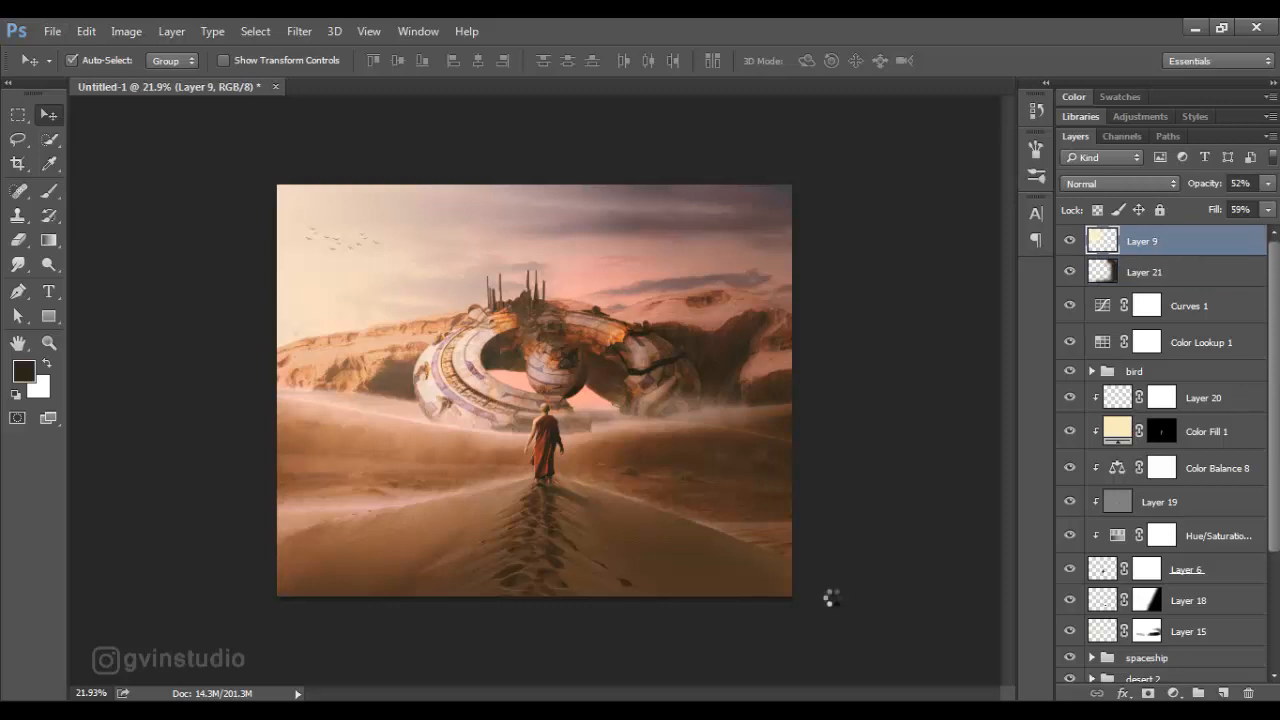
{"action": "key", "text": "ctrl+alt+shift+e"}
Apply a High Pass filter with a 2.0-pixel radius to the stamped layer and set its blend mode to Hard Light
{"action": "left_click", "coordinate": [299, 31]}
{"action": "mouse_move", "coordinate": [314, 380]}
{"action": "left_click", "coordinate": [552, 398]}
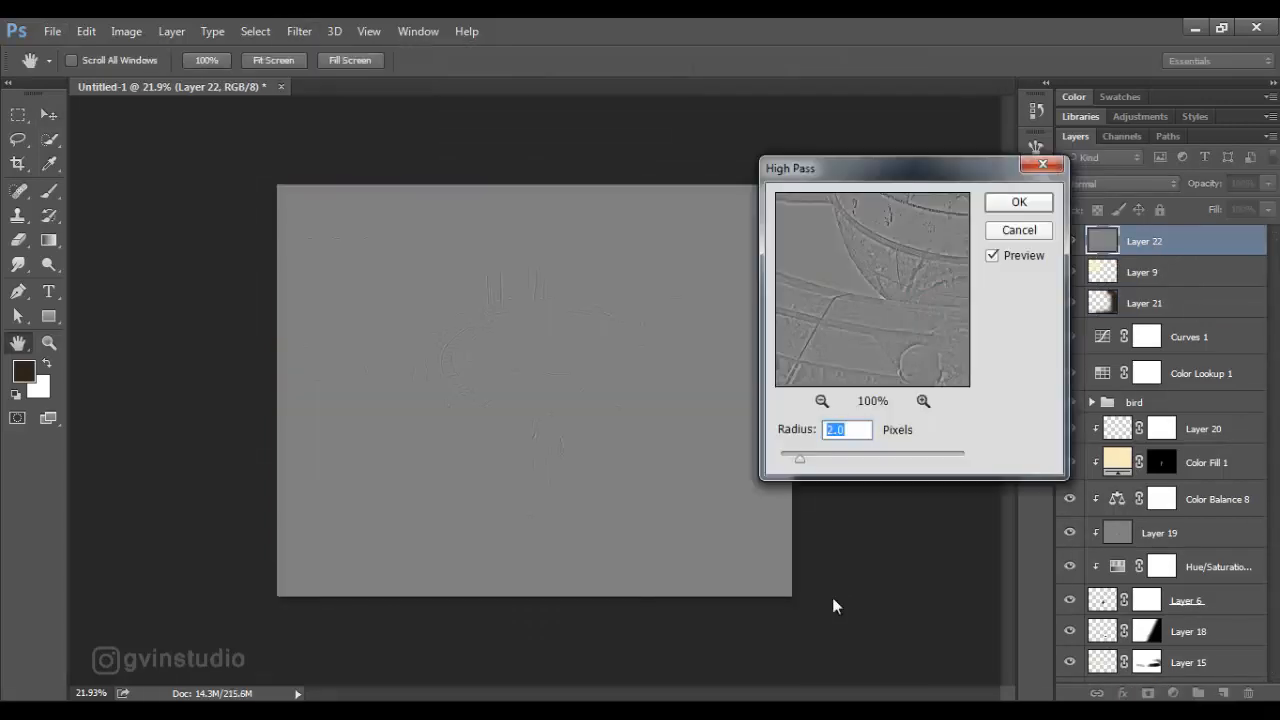
{"action": "key", "text": "Return"}
{"action": "left_click", "coordinate": [1120, 183]}
{"action": "left_click", "coordinate": [1088, 391]}
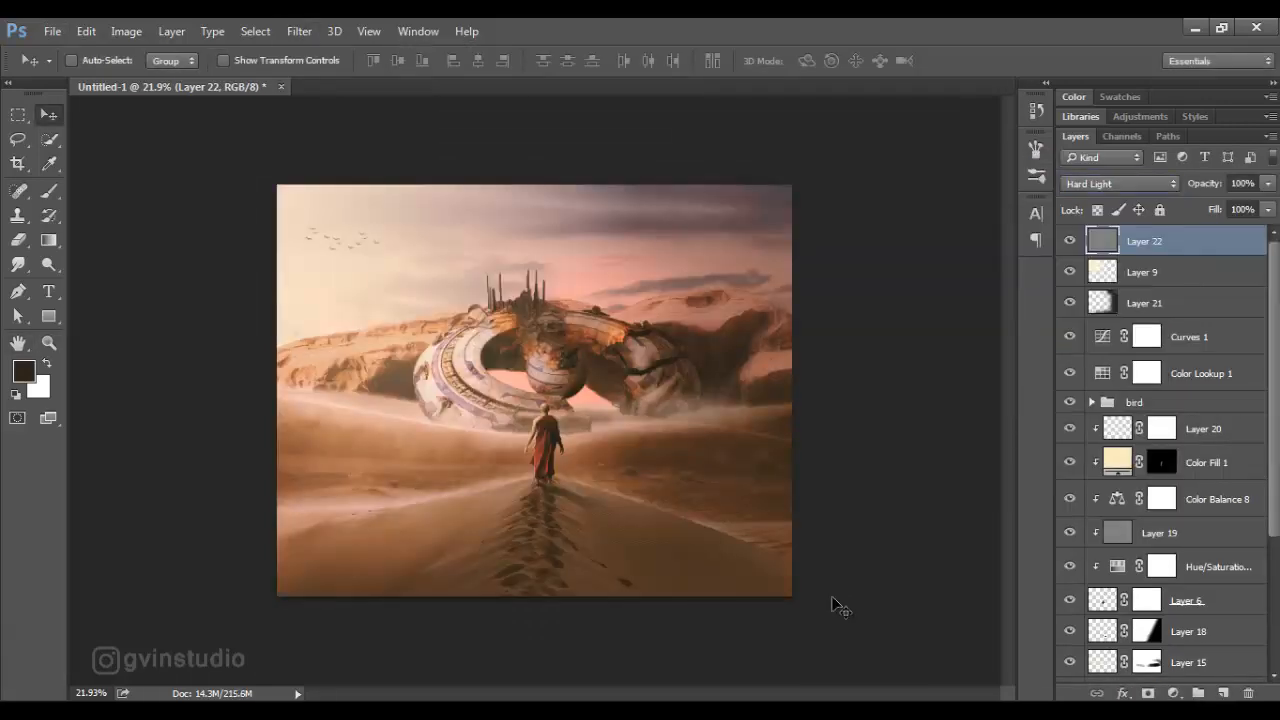
Stamp the visible image into another new top layer and convert that layer to a smart object
{"action": "key", "text": "ctrl+alt+shift+e"}
{"action": "right_click", "coordinate": [1157, 241]}
{"action": "left_click", "coordinate": [840, 325]}
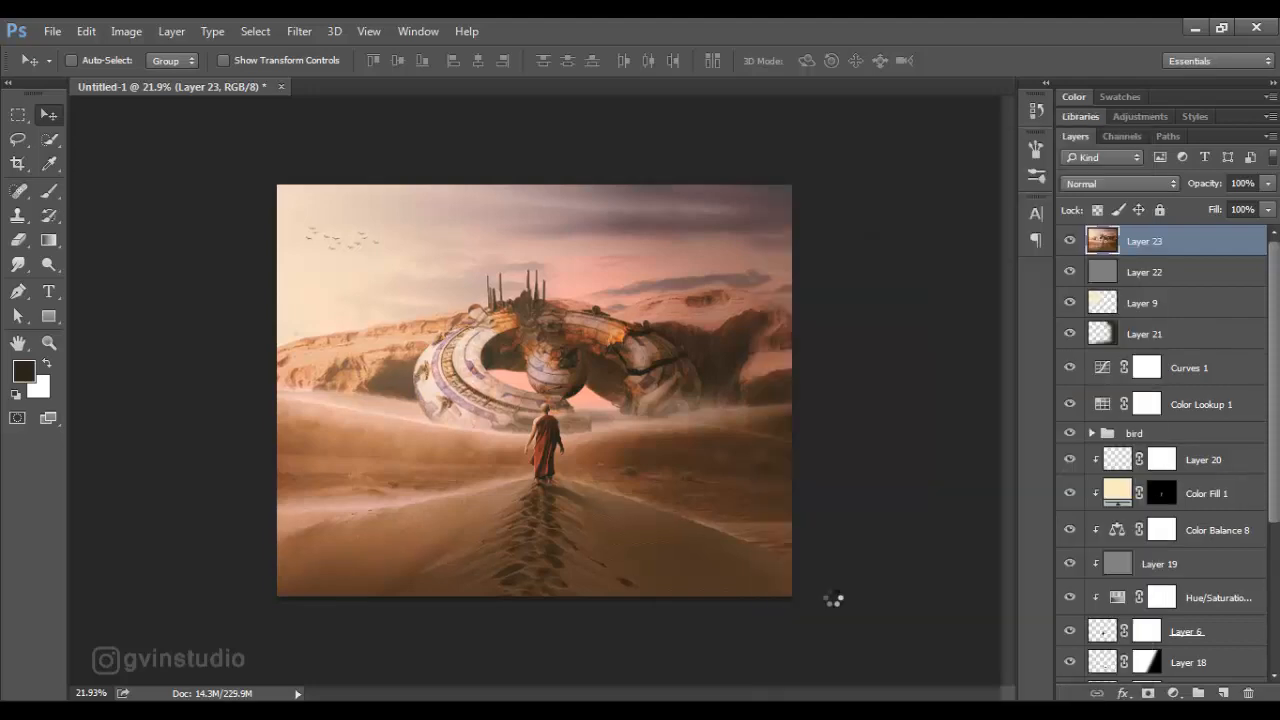
Start a Camera Raw filter on the smart object with Temperature +3, Tint -8 and Exposure +0.25
{"action": "left_click", "coordinate": [255, 31]}
{"action": "mouse_move", "coordinate": [299, 31]}
{"action": "left_click", "coordinate": [347, 122]}
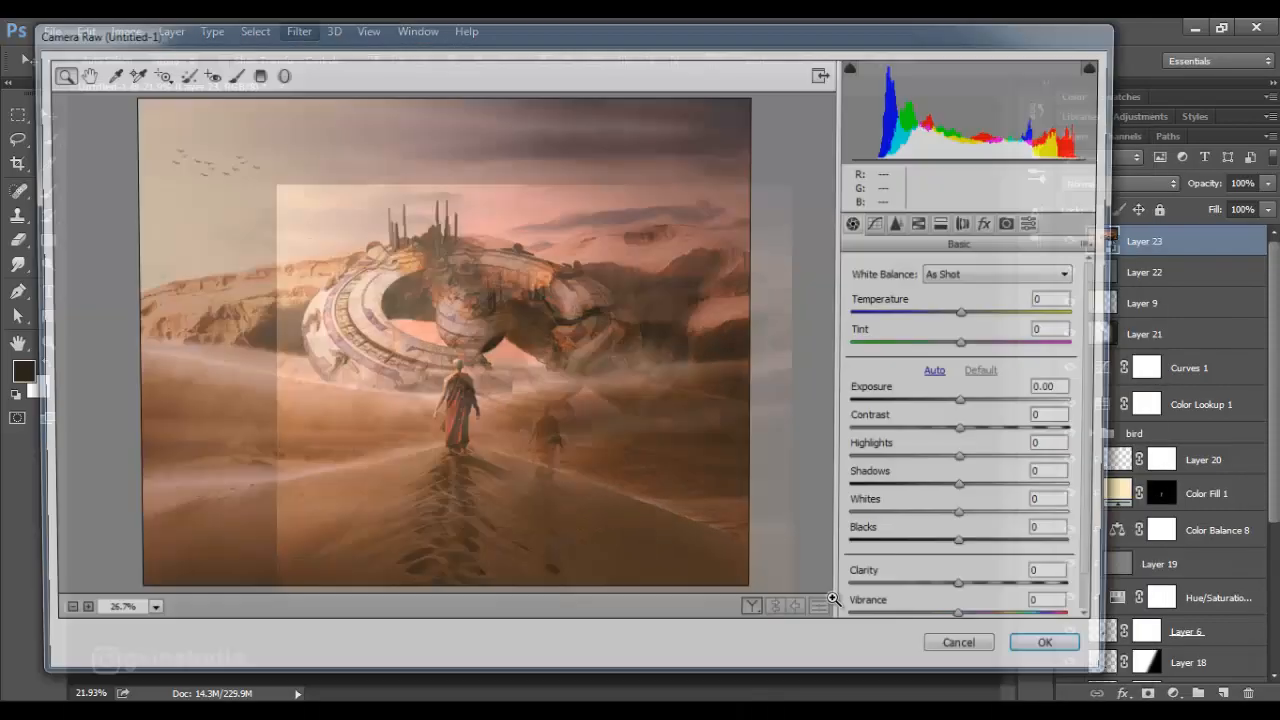
{"action": "left_click_drag", "start_coordinate": [972, 314], "coordinate": [963, 344]}
{"action": "left_click", "coordinate": [972, 344]}
{"action": "left_click_drag", "start_coordinate": [972, 404], "coordinate": [978, 404]}
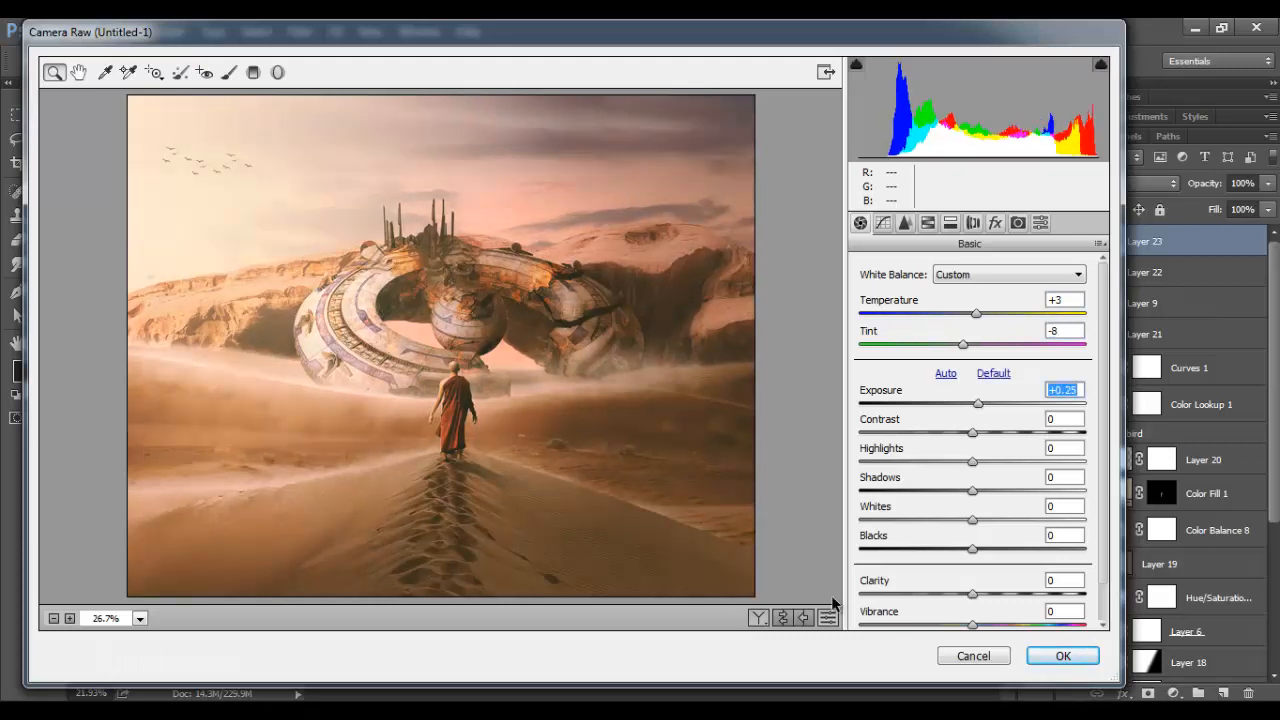
Fine-tune the Camera Raw shadows, whites, clarity and vibrance, and set the sharpening Detail to 36
{"action": "left_click_drag", "start_coordinate": [972, 491], "coordinate": [983, 520]}
{"action": "mouse_move", "coordinate": [972, 594]}
{"action": "left_mouse_down"}
{"action": "mouse_move", "coordinate": [1003, 594]}
{"action": "mouse_move", "coordinate": [940, 583]}
{"action": "mouse_move", "coordinate": [973, 583]}
{"action": "mouse_move", "coordinate": [914, 614]}
{"action": "mouse_move", "coordinate": [969, 614]}
{"action": "left_mouse_up"}
{"action": "scroll", "coordinate": [996, 594], "scroll_direction": "down", "scroll_amount": 1}
{"action": "left_click", "coordinate": [905, 223]}
{"action": "left_click_drag", "start_coordinate": [917, 360], "coordinate": [938, 360]}
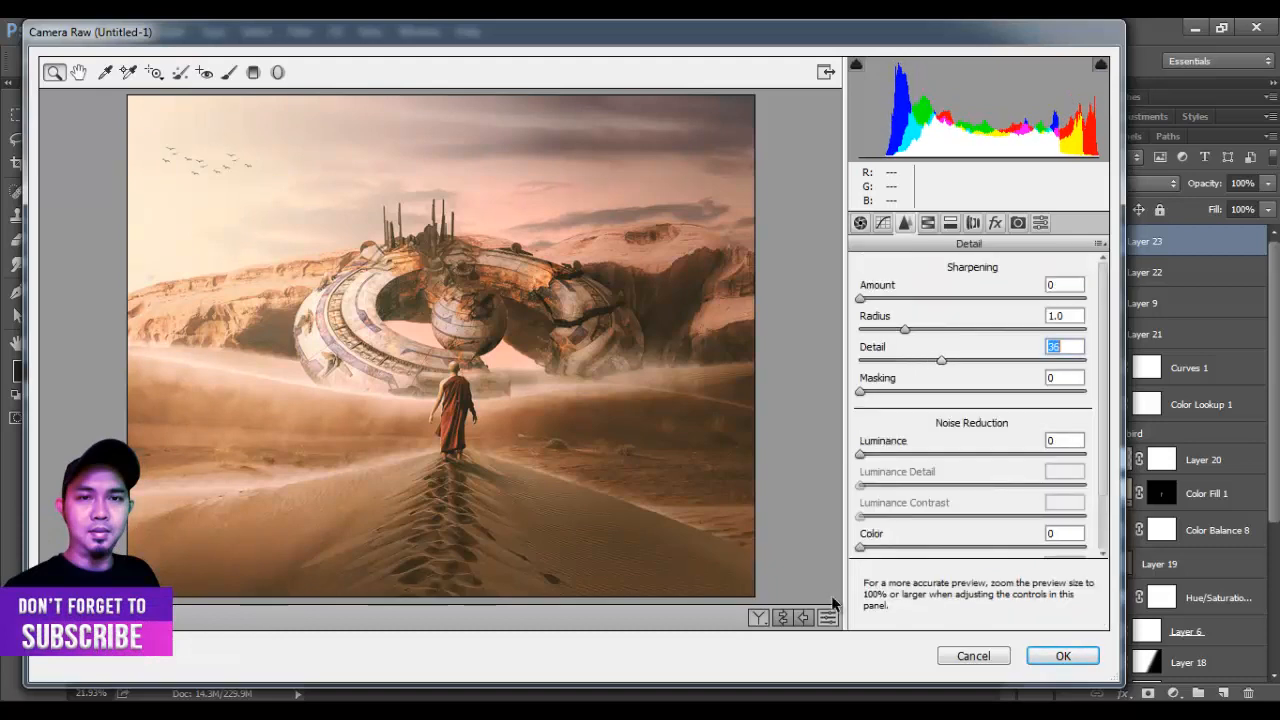
Add a Highlight Priority post-crop vignette with Amount -14 and apply the Camera Raw filter
{"action": "left_click", "coordinate": [995, 223]}
{"action": "left_click_drag", "start_coordinate": [978, 465], "coordinate": [962, 465]}
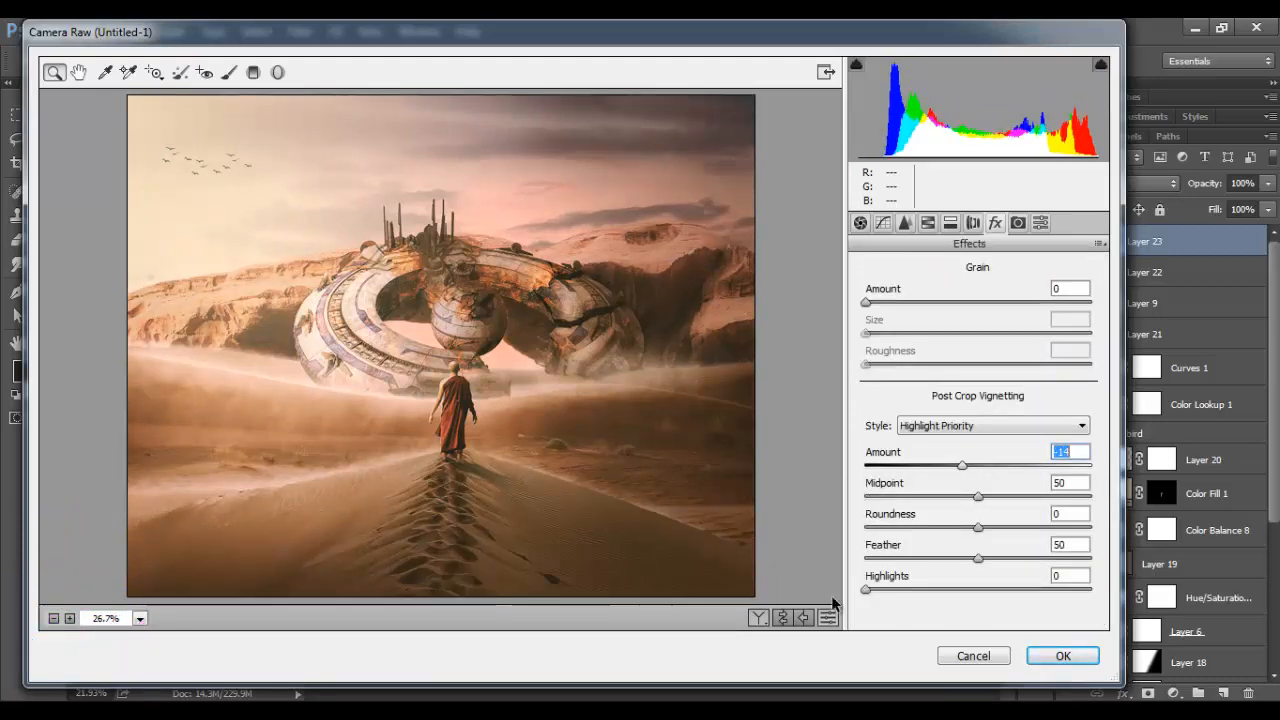
{"action": "key", "text": "Return"}
{"action": "scroll", "coordinate": [838, 606], "scroll_direction": "up", "scroll_amount": 2}
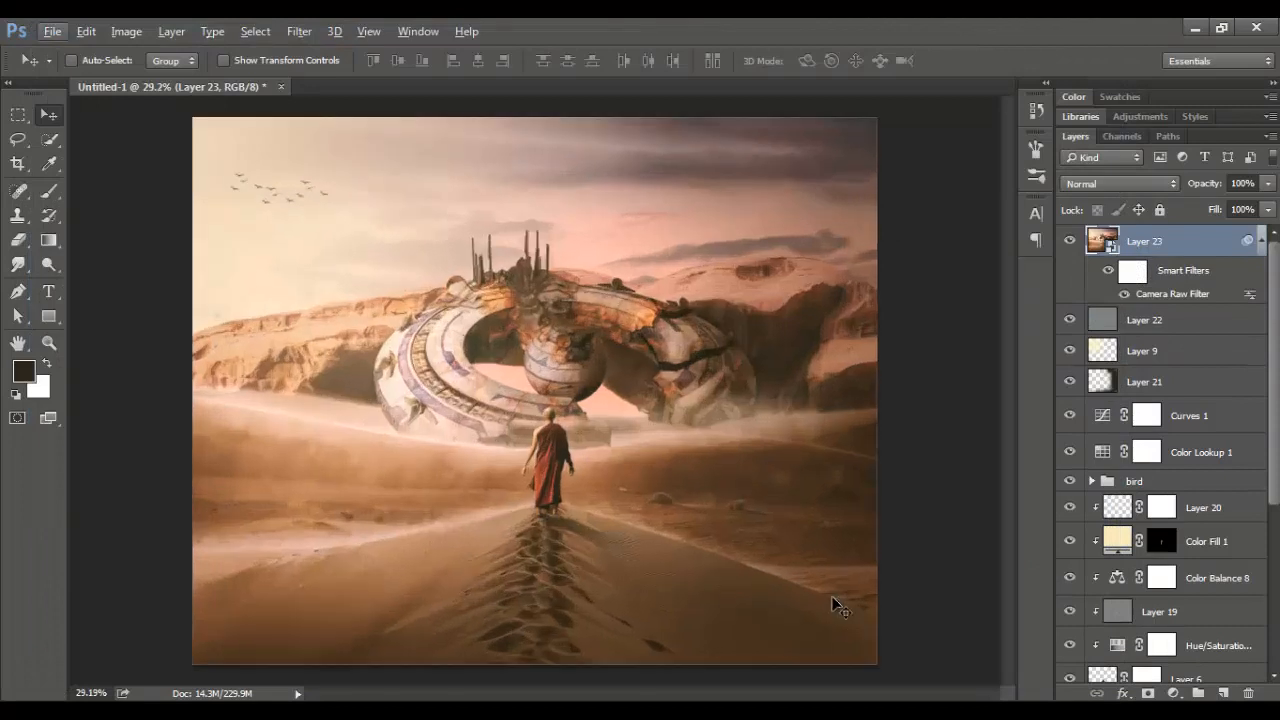